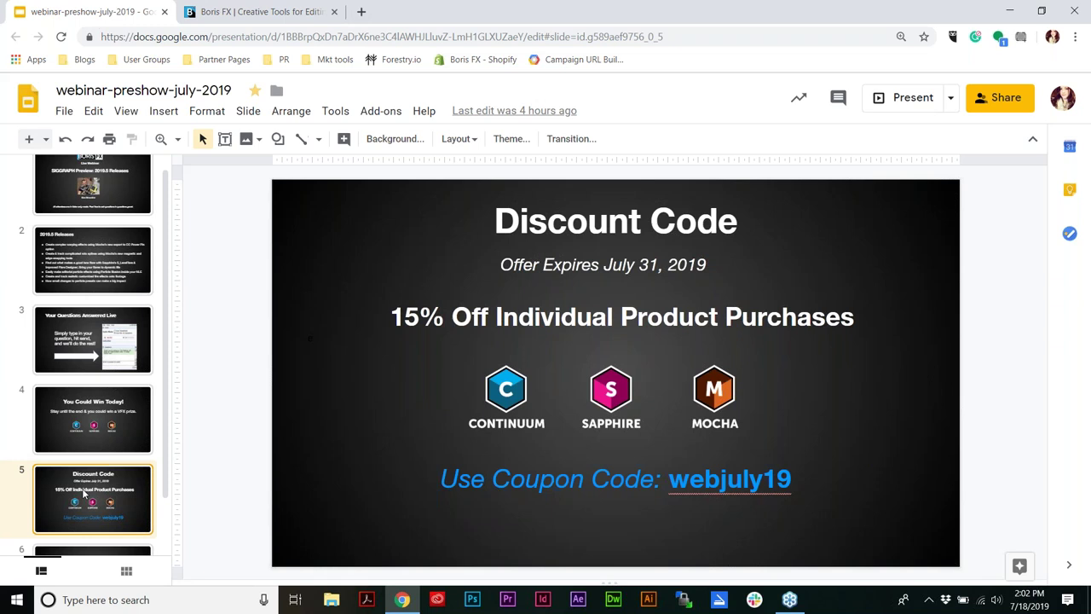
Show the final Visit Us slide of the webinar presentation.
{"action": "scroll", "coordinate": [89, 499], "scroll_direction": "down", "scroll_amount": 1}
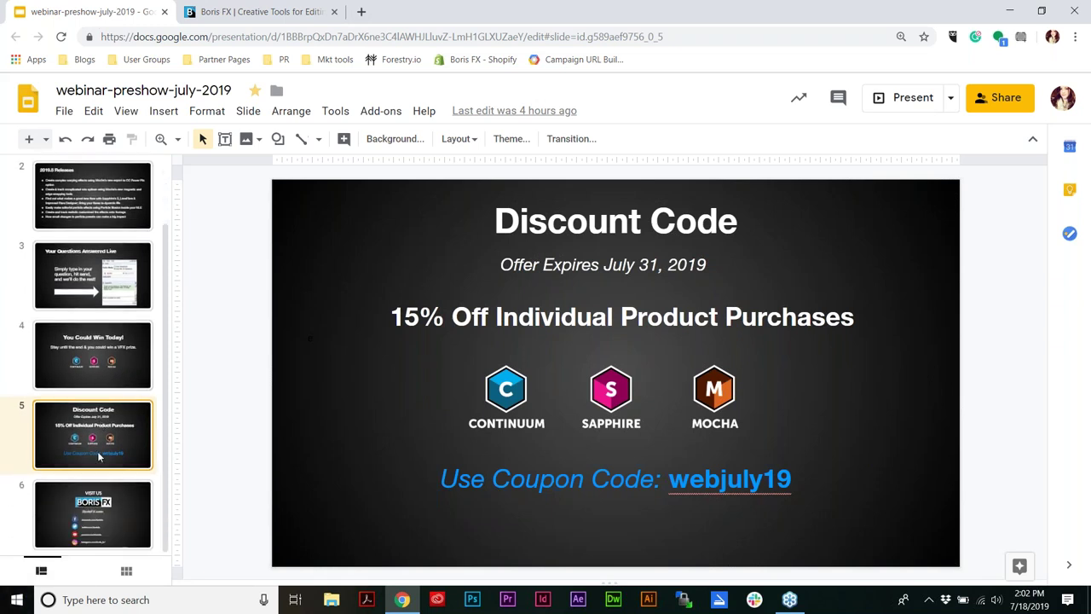
{"action": "left_click", "coordinate": [94, 504]}
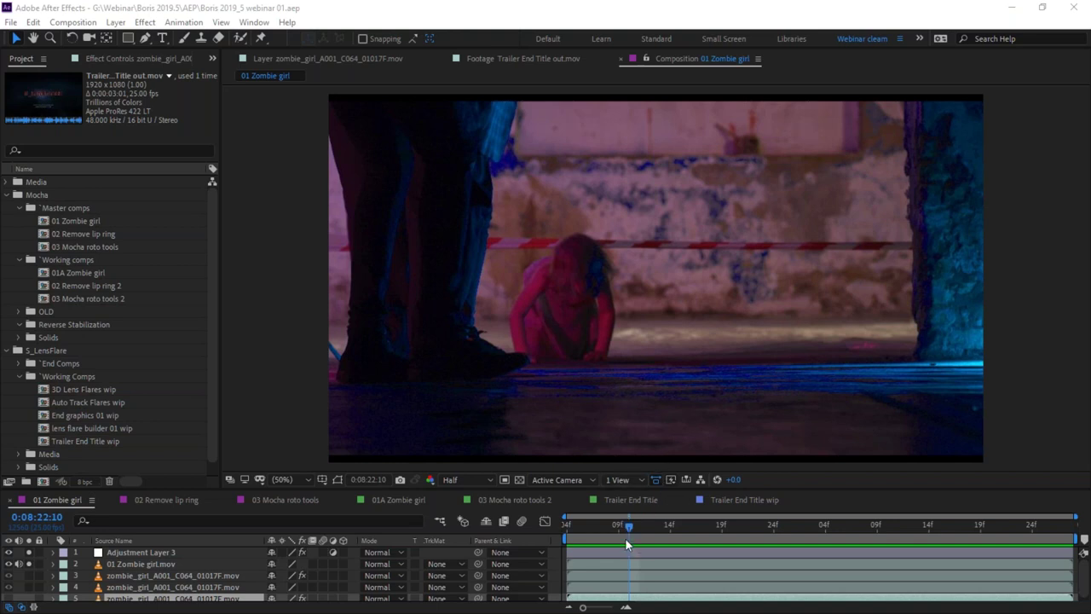
Review the girl's head and mouth movement in the 01 Zombie girl composition by playing and scrubbing around 0:08:23:20.
{"action": "left_click_drag", "start_coordinate": [629, 527], "coordinate": [813, 519]}
{"action": "key", "text": "space"}
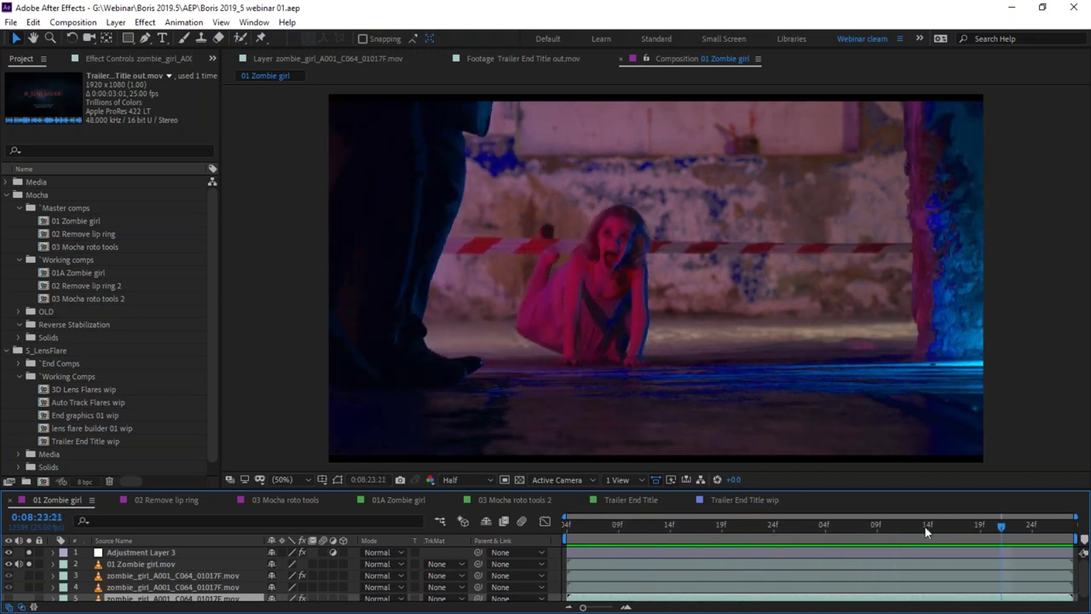
{"action": "mouse_move", "coordinate": [989, 527]}
{"action": "left_mouse_down"}
{"action": "mouse_move", "coordinate": [965, 531]}
{"action": "mouse_move", "coordinate": [998, 534]}
{"action": "left_mouse_up"}
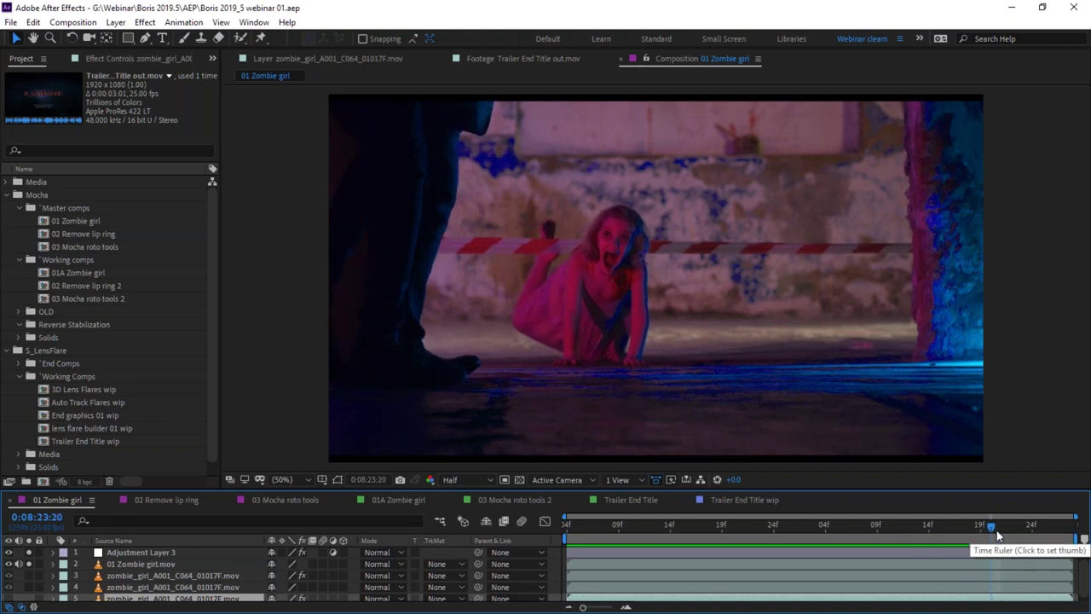
{"action": "mouse_move", "coordinate": [989, 527]}
{"action": "left_mouse_down"}
{"action": "mouse_move", "coordinate": [936, 522]}
{"action": "mouse_move", "coordinate": [982, 527]}
{"action": "left_mouse_up"}
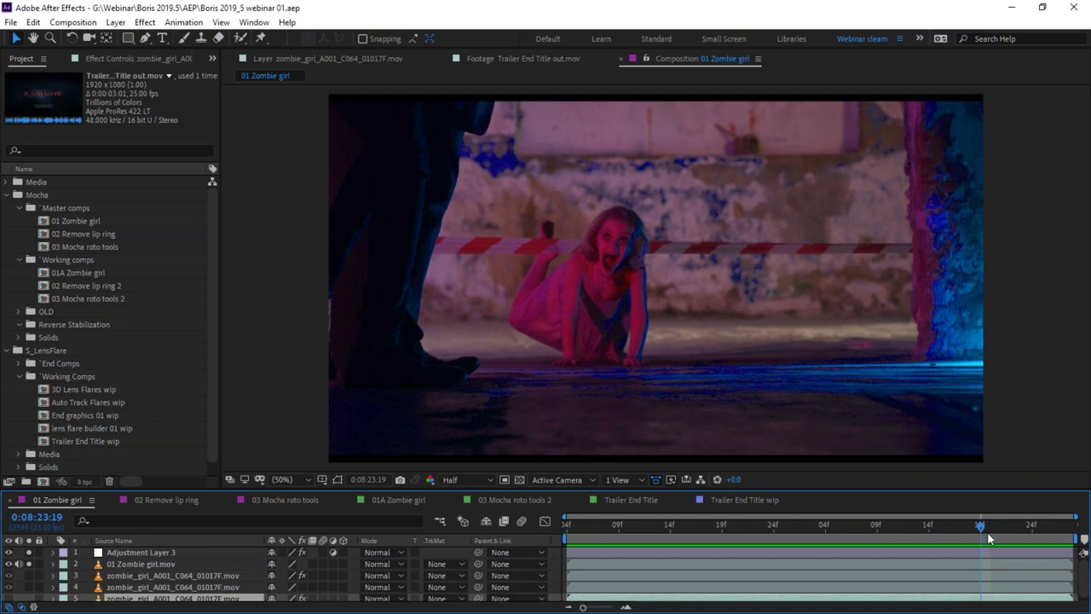
{"action": "mouse_move", "coordinate": [971, 528]}
{"action": "left_mouse_down"}
{"action": "mouse_move", "coordinate": [943, 525]}
{"action": "mouse_move", "coordinate": [985, 530]}
{"action": "left_mouse_up"}
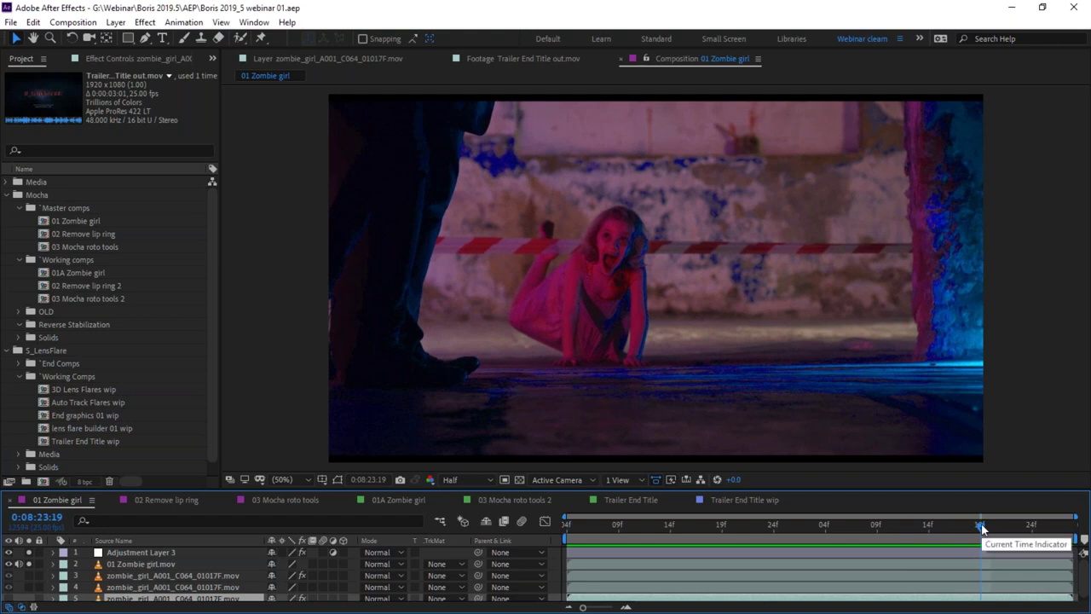
{"action": "mouse_move", "coordinate": [974, 523]}
{"action": "left_mouse_down"}
{"action": "mouse_move", "coordinate": [933, 526]}
{"action": "mouse_move", "coordinate": [1074, 525]}
{"action": "mouse_move", "coordinate": [742, 526]}
{"action": "mouse_move", "coordinate": [983, 528]}
{"action": "left_mouse_up"}
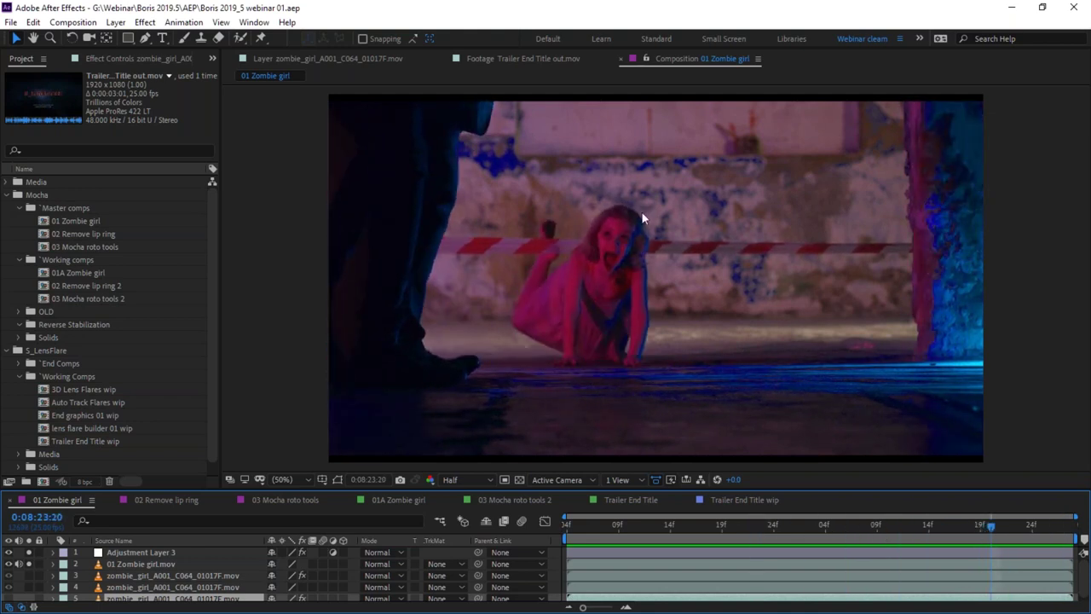
Open the 01A Zombie girl composition at 0:08:23:17 and raise the viewer exposure to +2.6.
{"action": "left_click", "coordinate": [406, 498]}
{"action": "left_click_drag", "start_coordinate": [873, 528], "coordinate": [961, 526]}
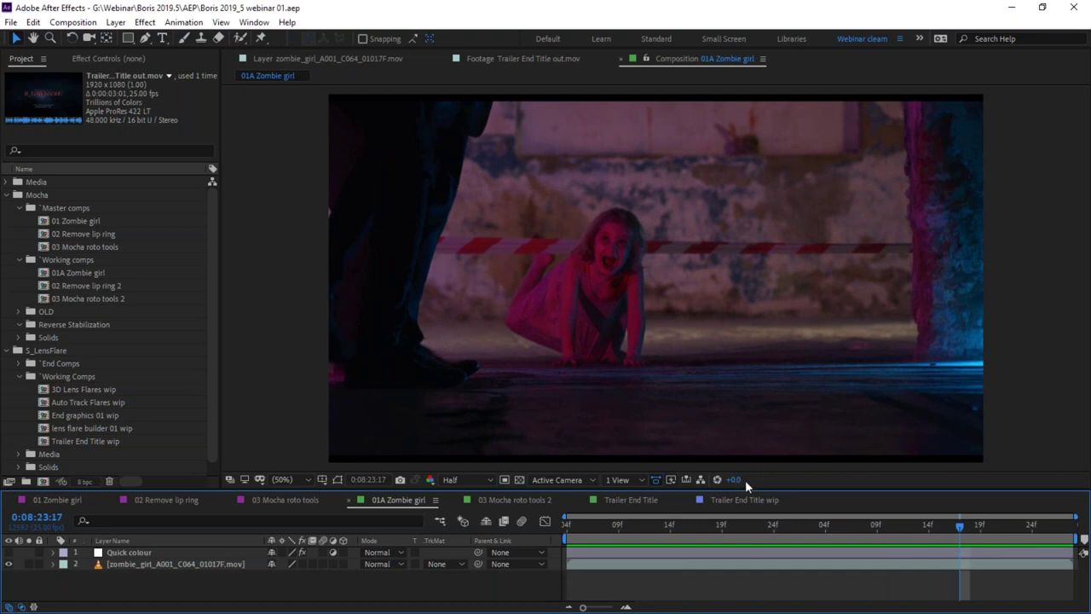
{"action": "left_click_drag", "start_coordinate": [735, 479], "coordinate": [760, 479]}
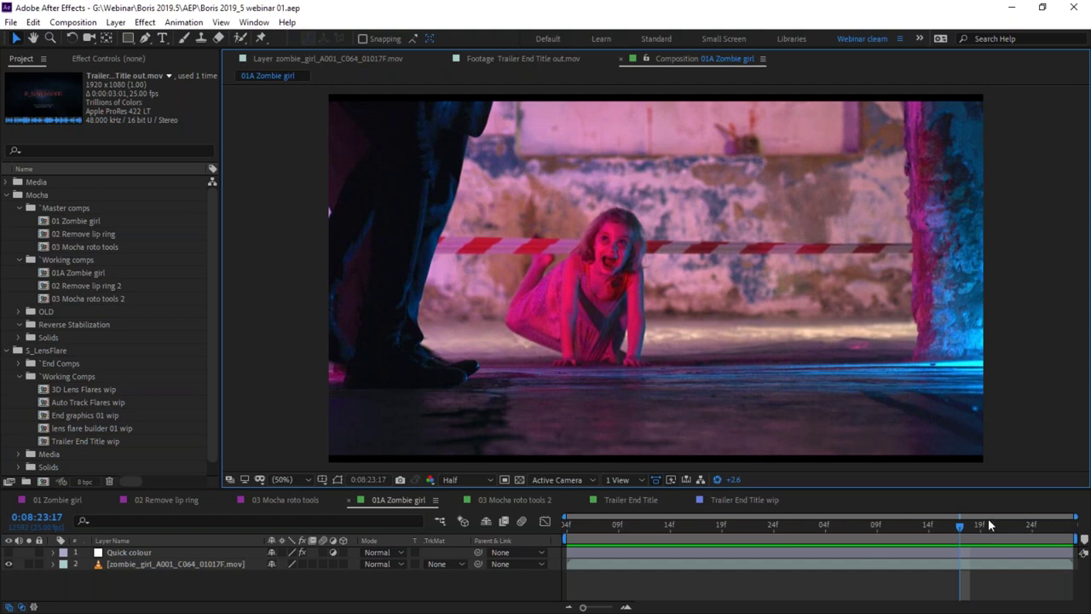
{"action": "left_click_drag", "start_coordinate": [960, 525], "coordinate": [990, 525]}
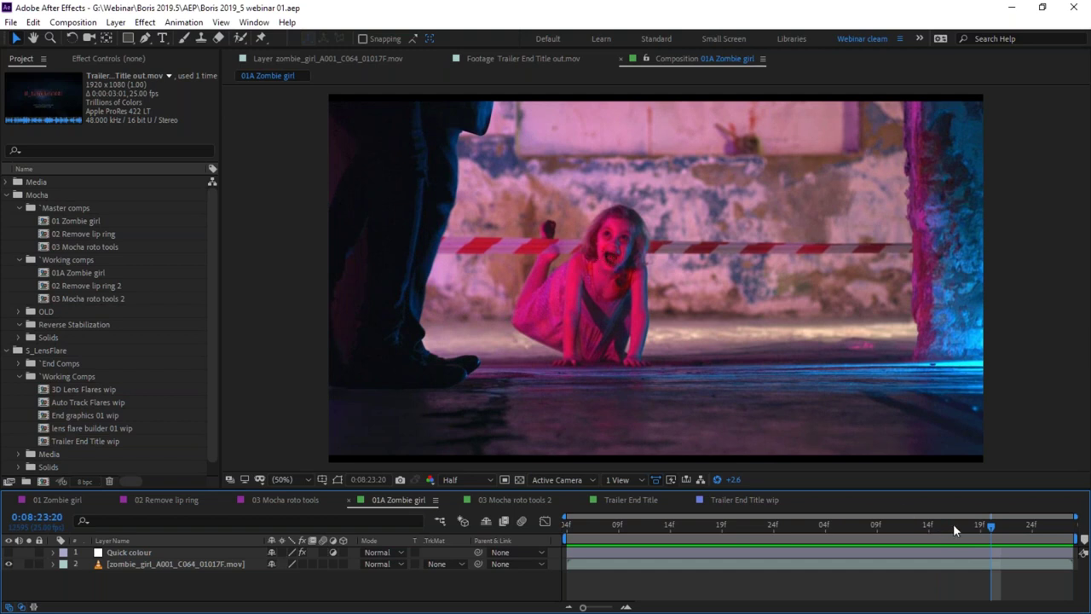
{"action": "left_click_drag", "start_coordinate": [985, 526], "coordinate": [956, 525]}
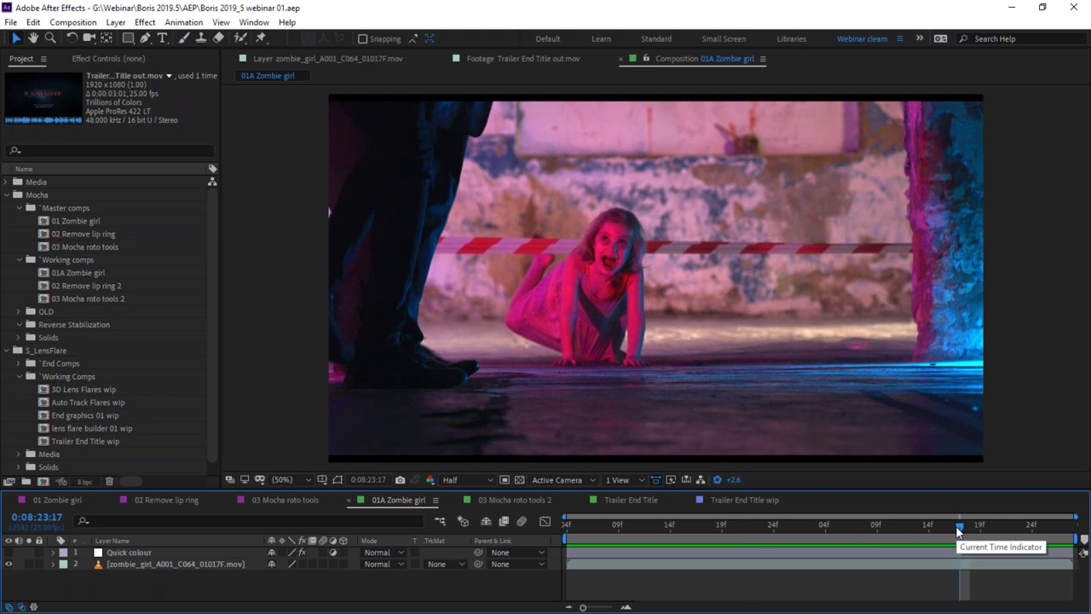
Apply the Boris FX Mocha Pro effect to the zombie_girl_A001_C064_01017F.mov layer.
{"action": "left_click", "coordinate": [145, 564]}
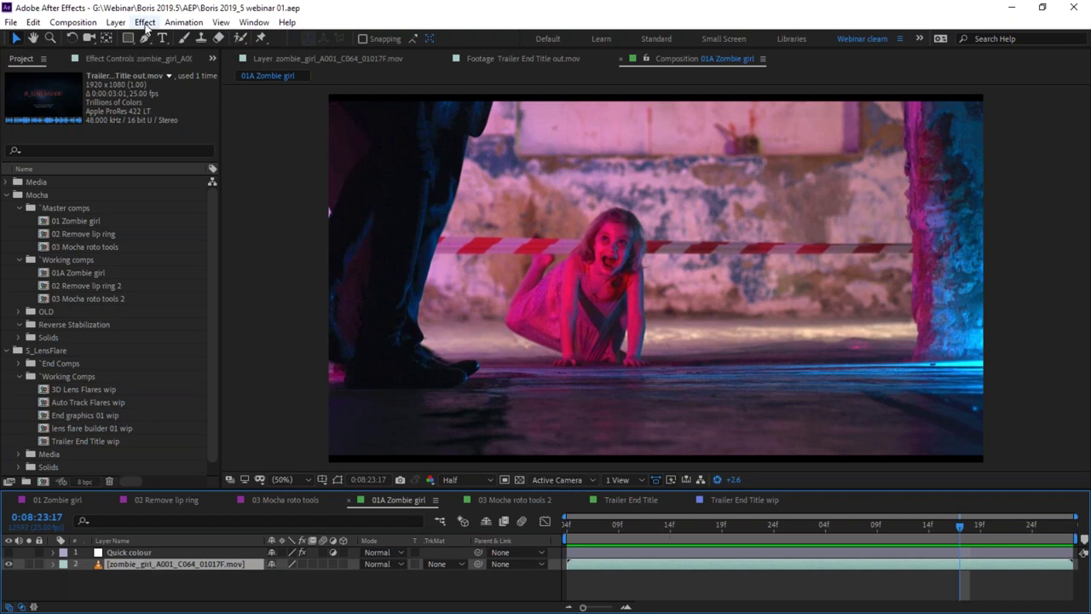
{"action": "left_click", "coordinate": [143, 23]}
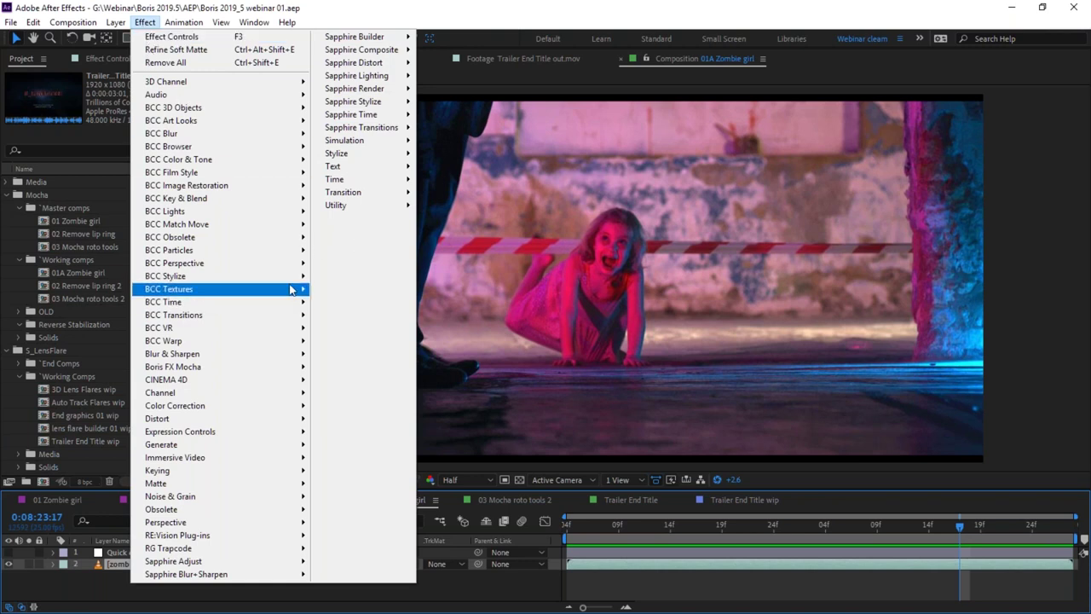
{"action": "mouse_move", "coordinate": [277, 369]}
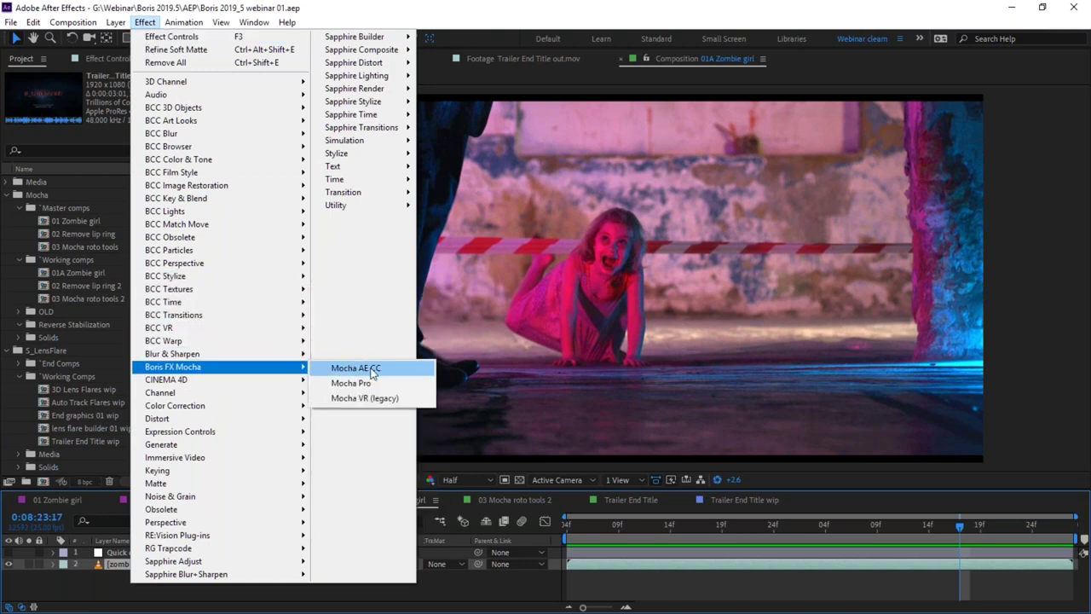
{"action": "left_click", "coordinate": [374, 388]}
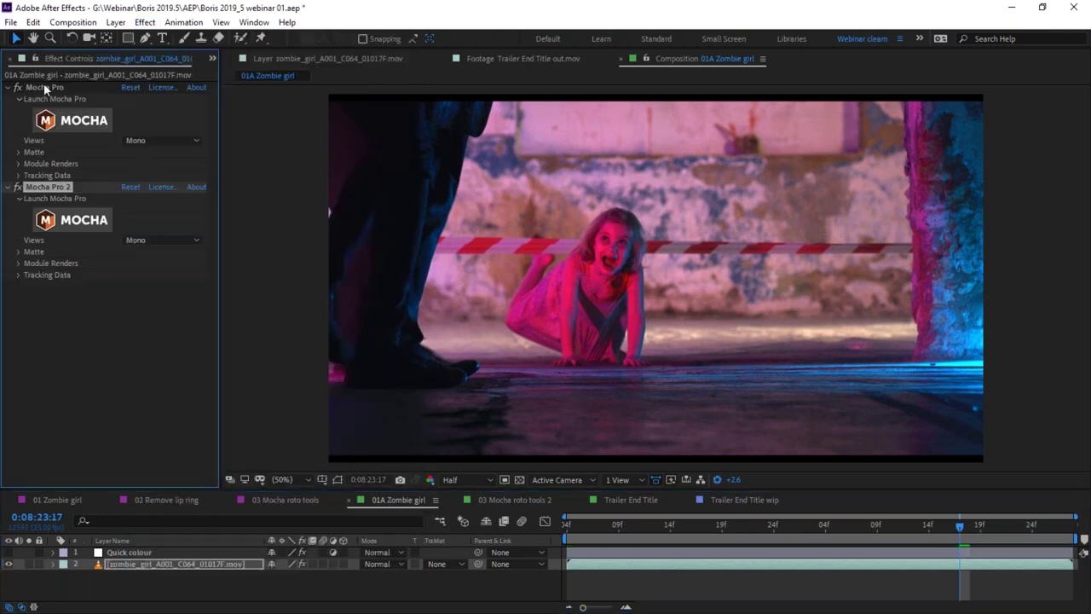
Disable and collapse the older Mocha Pro effect, and launch Mocha from Mocha Pro 2, continuing at proxy resolution.
{"action": "left_click", "coordinate": [8, 88]}
{"action": "left_click", "coordinate": [72, 131]}
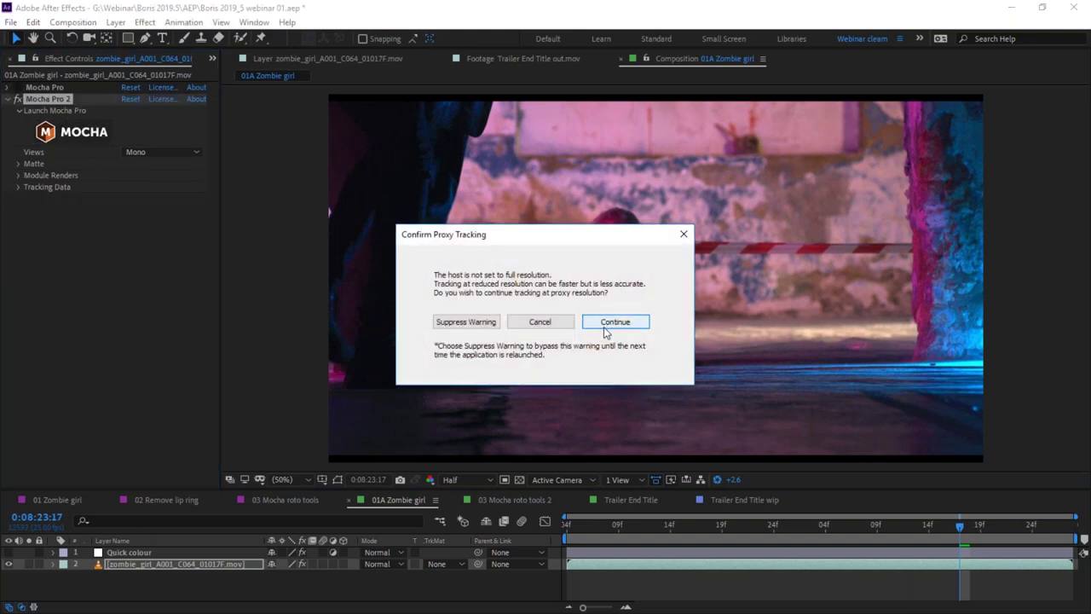
{"action": "left_click", "coordinate": [619, 327]}
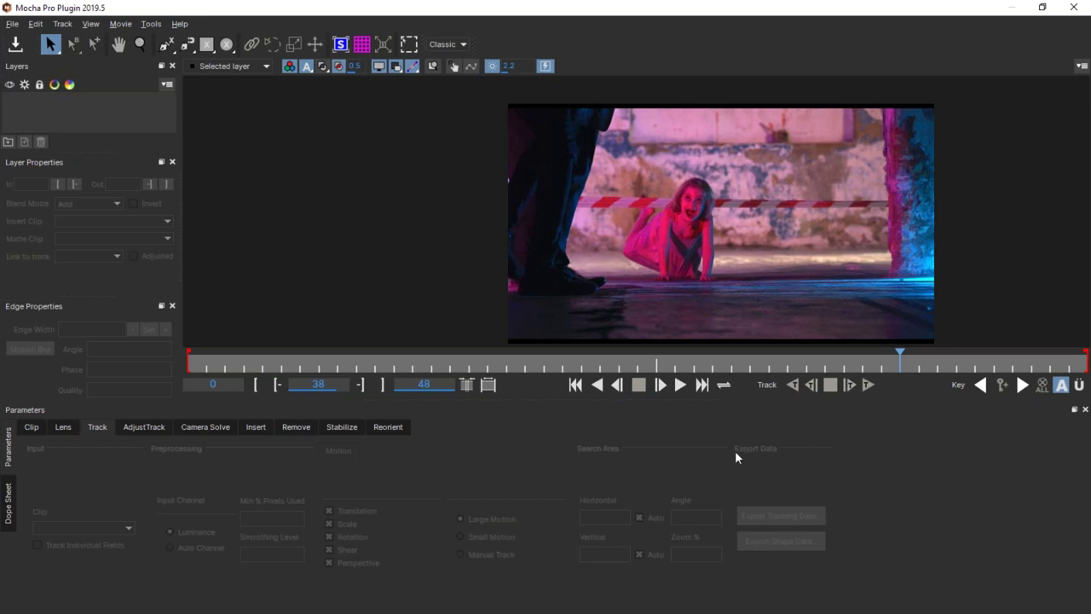
Switch the Mocha workspace to Essentials and set the playhead to frame 38.
{"action": "left_click", "coordinate": [445, 44]}
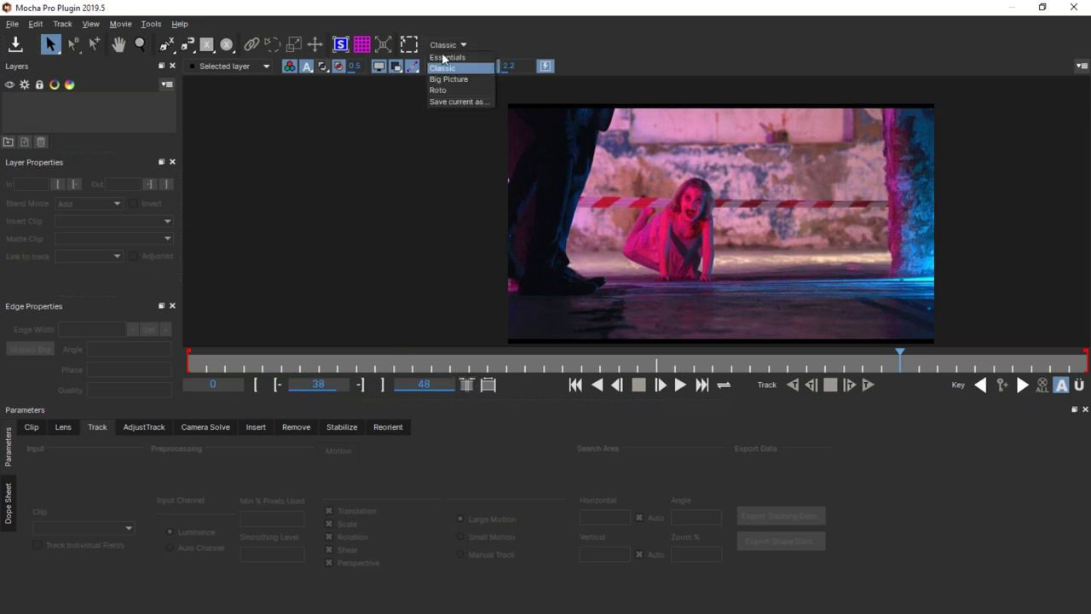
{"action": "left_click", "coordinate": [463, 58]}
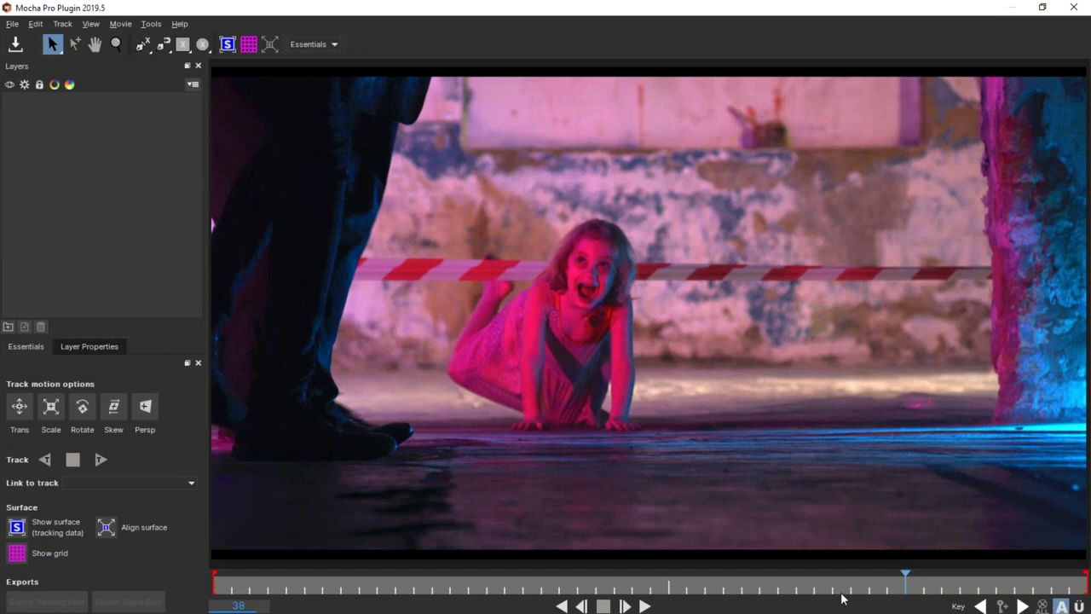
{"action": "left_click_drag", "start_coordinate": [886, 586], "coordinate": [772, 588]}
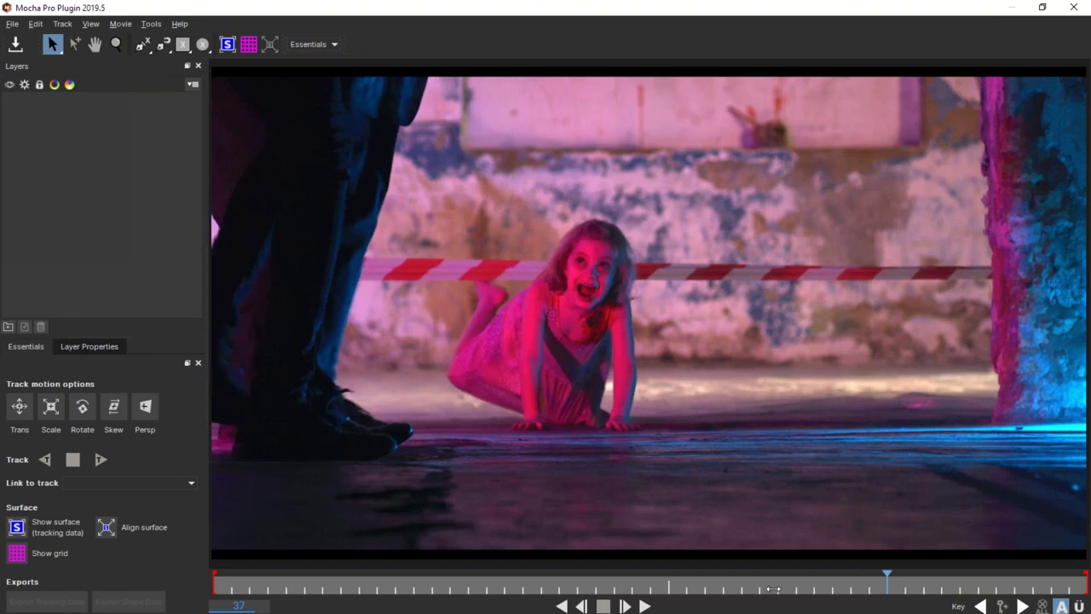
{"action": "key", "text": "Right"}
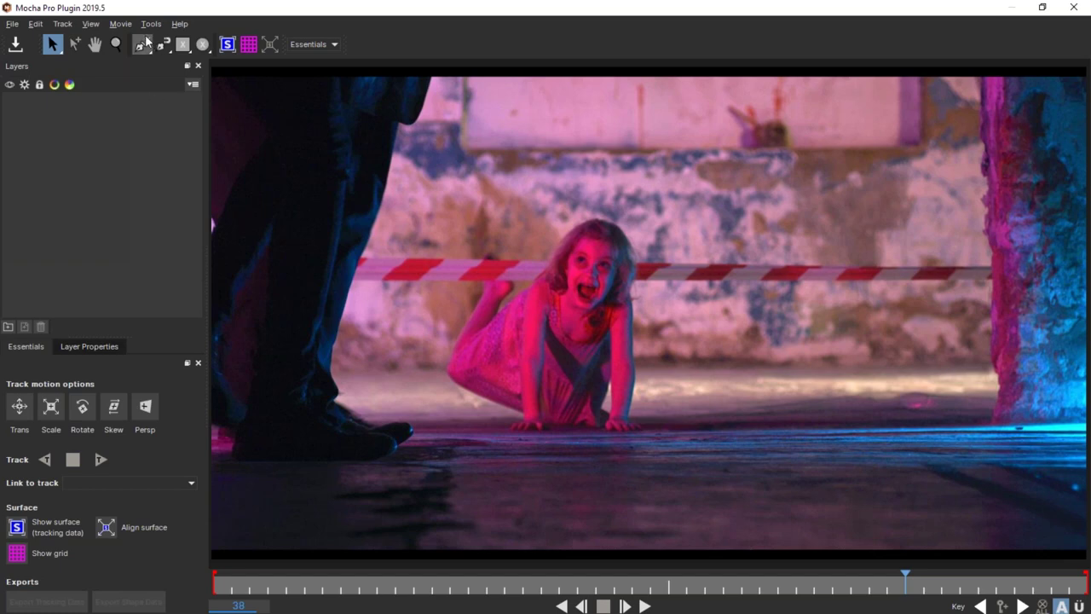
Draw an X-spline around the girl's face at frame 41, with its lower edge dipping in above the open mouth.
{"action": "key", "text": "z"}
{"action": "scroll", "coordinate": [674, 376], "scroll_direction": "up", "scroll_amount": 1}
{"action": "scroll", "coordinate": [673, 375], "scroll_direction": "up", "scroll_amount": 4}
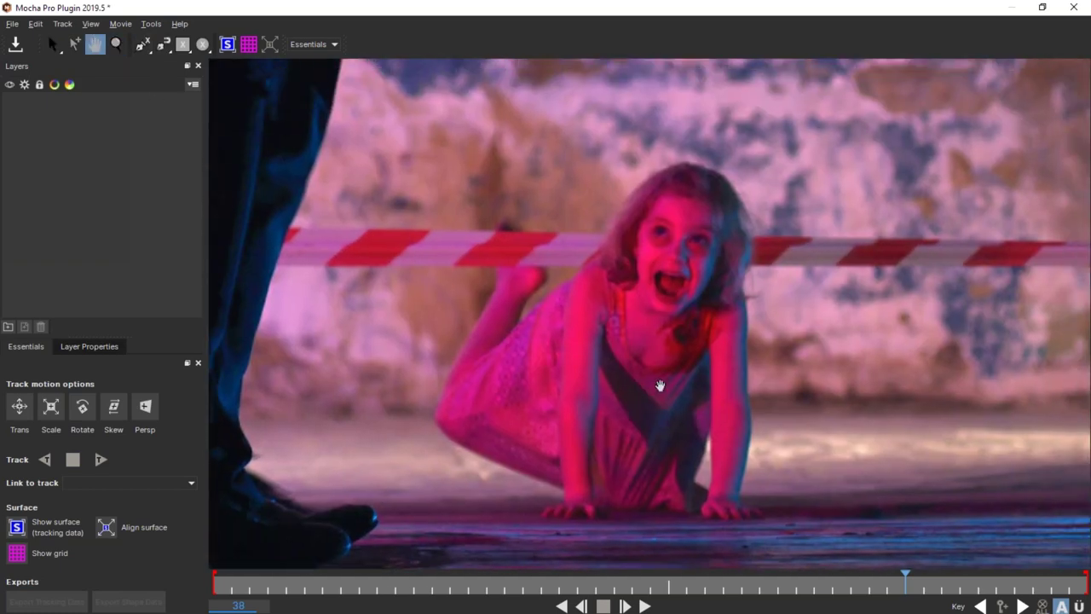
{"action": "key", "text": "s"}
{"action": "mouse_move", "coordinate": [949, 576]}
{"action": "left_mouse_down"}
{"action": "mouse_move", "coordinate": [248, 575]}
{"action": "mouse_move", "coordinate": [785, 566]}
{"action": "mouse_move", "coordinate": [1016, 579]}
{"action": "mouse_move", "coordinate": [540, 566]}
{"action": "mouse_move", "coordinate": [986, 576]}
{"action": "mouse_move", "coordinate": [755, 577]}
{"action": "mouse_move", "coordinate": [941, 582]}
{"action": "left_mouse_up"}
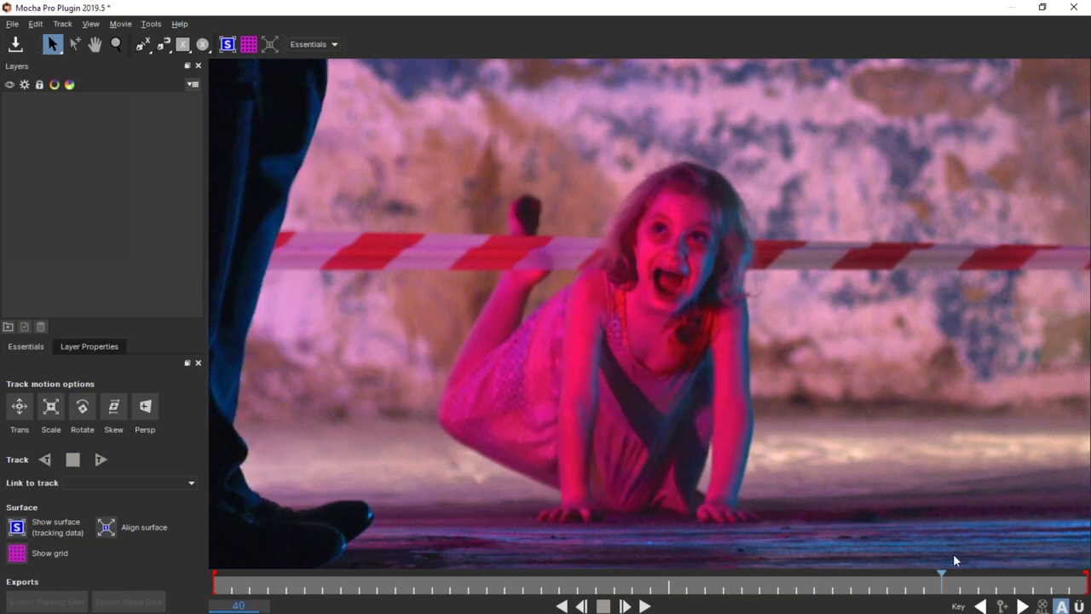
{"action": "mouse_move", "coordinate": [941, 582]}
{"action": "left_mouse_down"}
{"action": "mouse_move", "coordinate": [989, 582]}
{"action": "mouse_move", "coordinate": [962, 582]}
{"action": "left_mouse_up"}
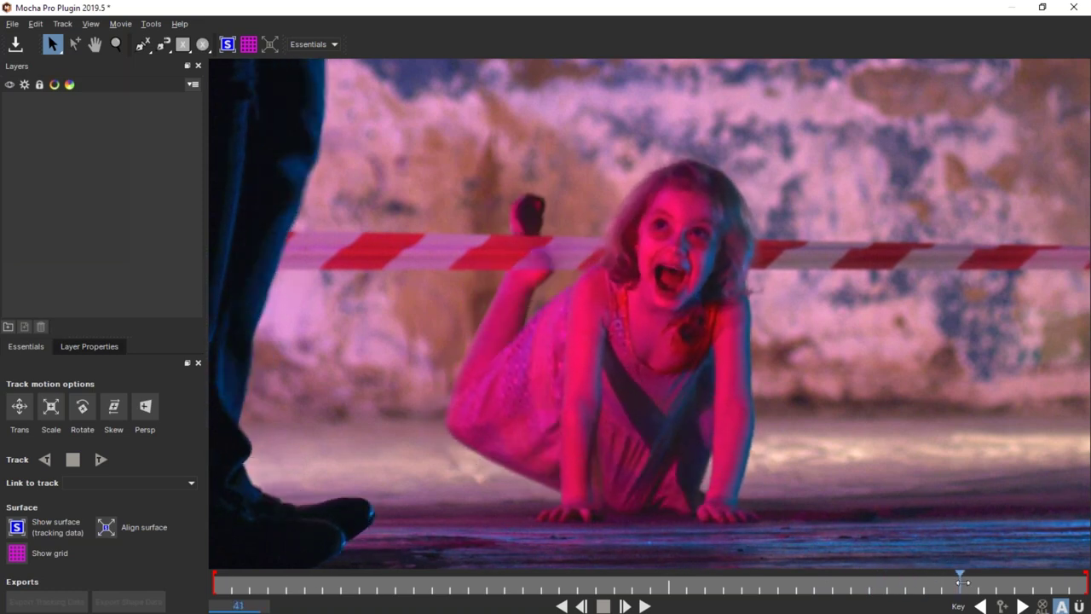
{"action": "left_click", "coordinate": [143, 46]}
{"action": "left_click", "coordinate": [684, 156]}
{"action": "left_click", "coordinate": [665, 172]}
{"action": "left_click", "coordinate": [614, 217]}
{"action": "left_click", "coordinate": [630, 203]}
{"action": "left_click", "coordinate": [623, 263]}
{"action": "left_click", "coordinate": [688, 271]}
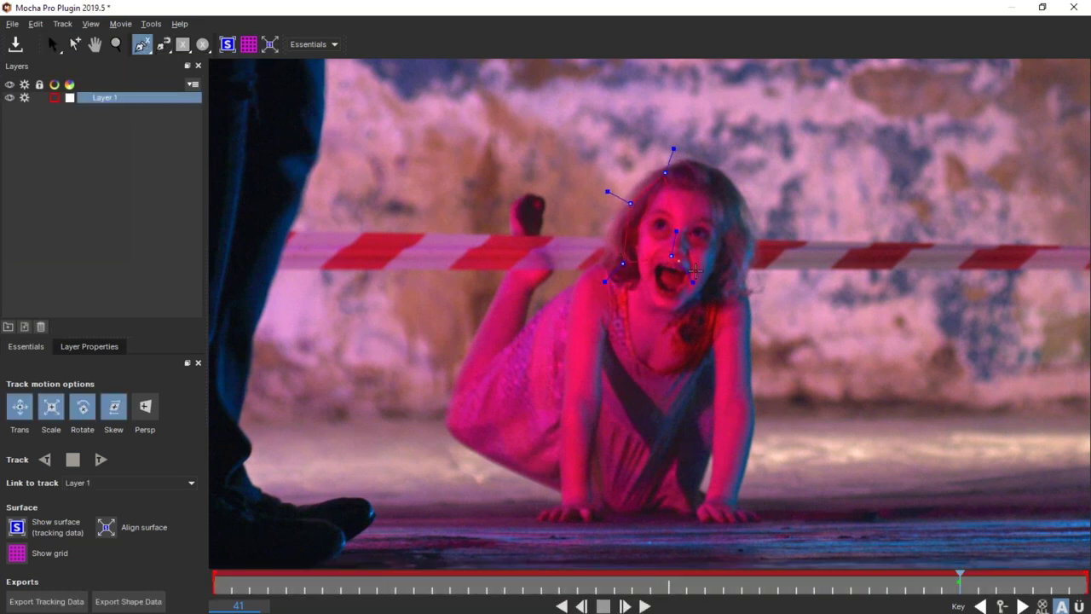
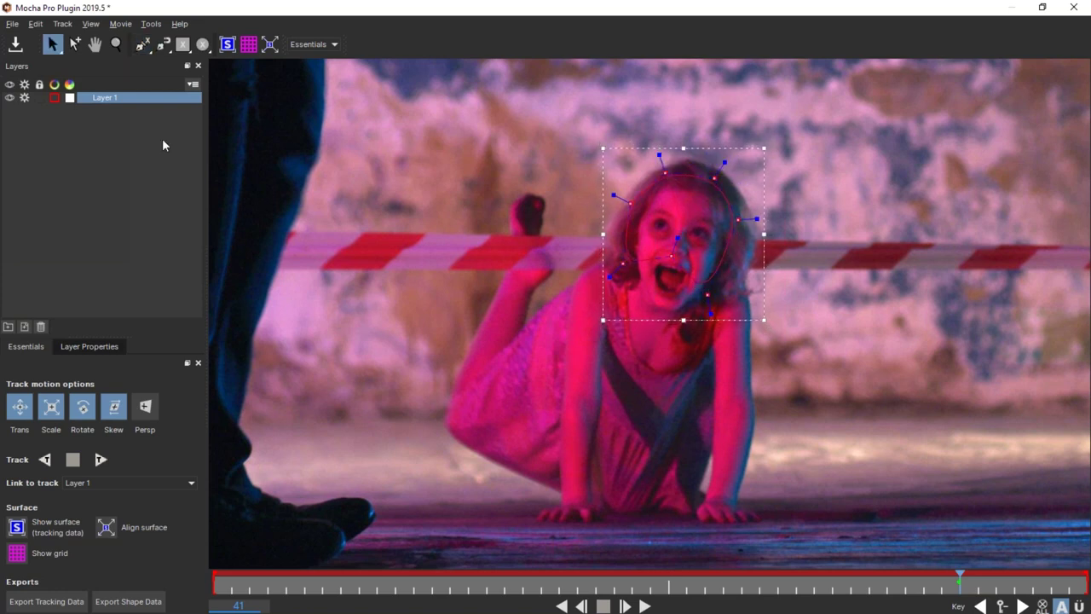
Change the spline colour of Layer 1 to bright green.
{"action": "left_click", "coordinate": [54, 98]}
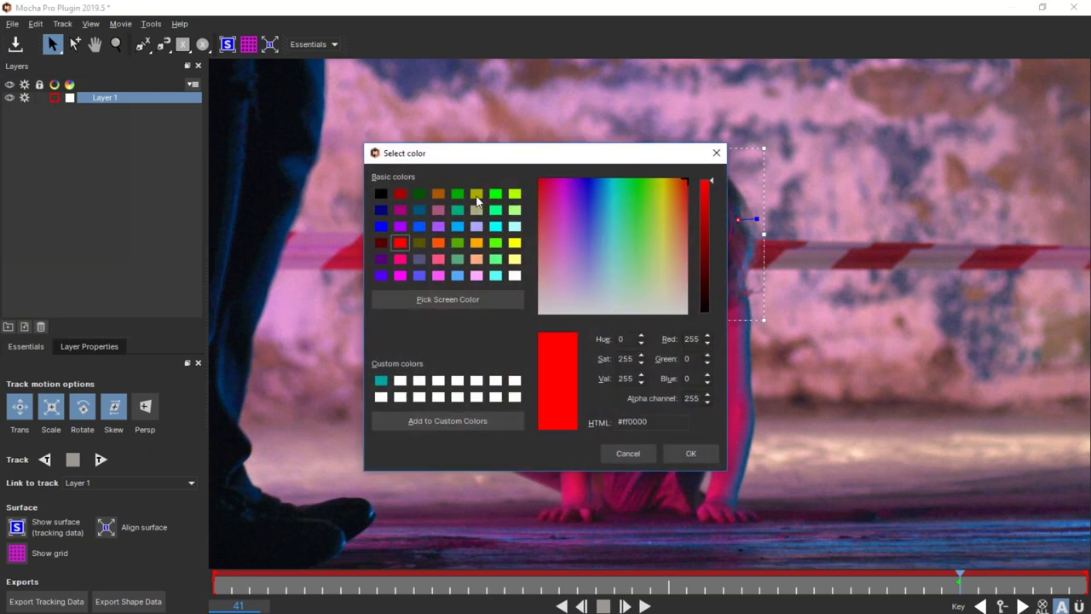
{"action": "left_click", "coordinate": [495, 195]}
{"action": "left_click", "coordinate": [691, 453]}
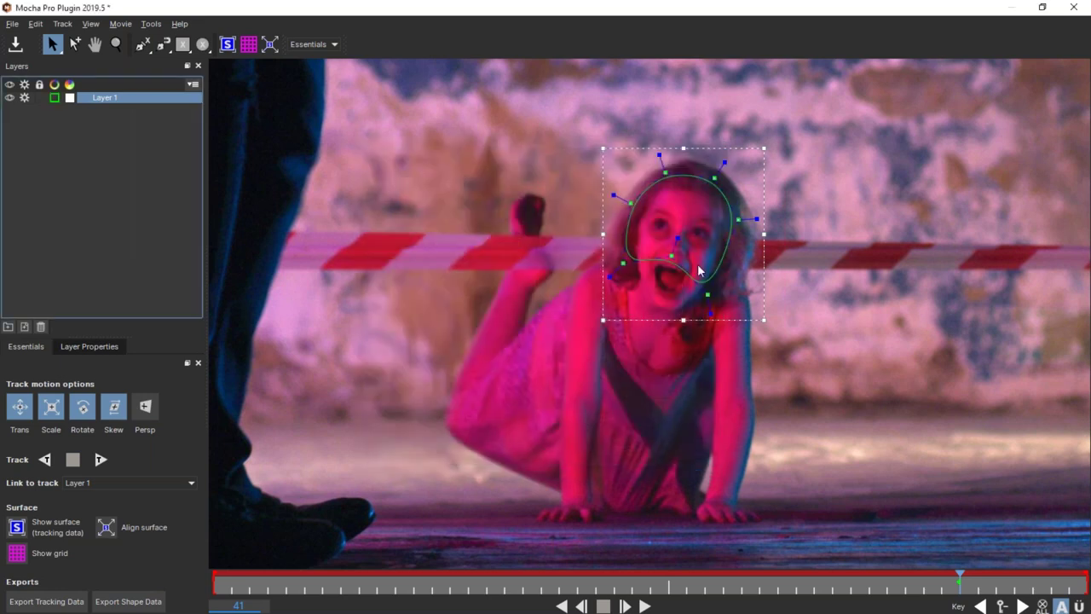
Reshape the face spline at frame 41 to exclude the mouth, raising its middle point between the eyes and pulling the lower corner points inward.
{"action": "left_click", "coordinate": [671, 256]}
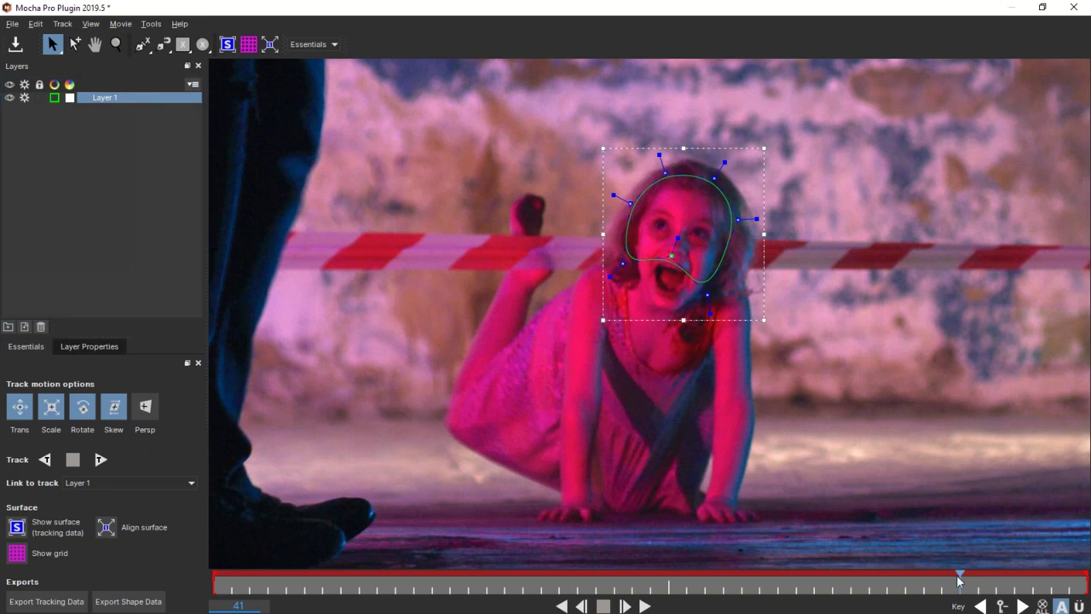
{"action": "left_click_drag", "start_coordinate": [957, 581], "coordinate": [450, 581]}
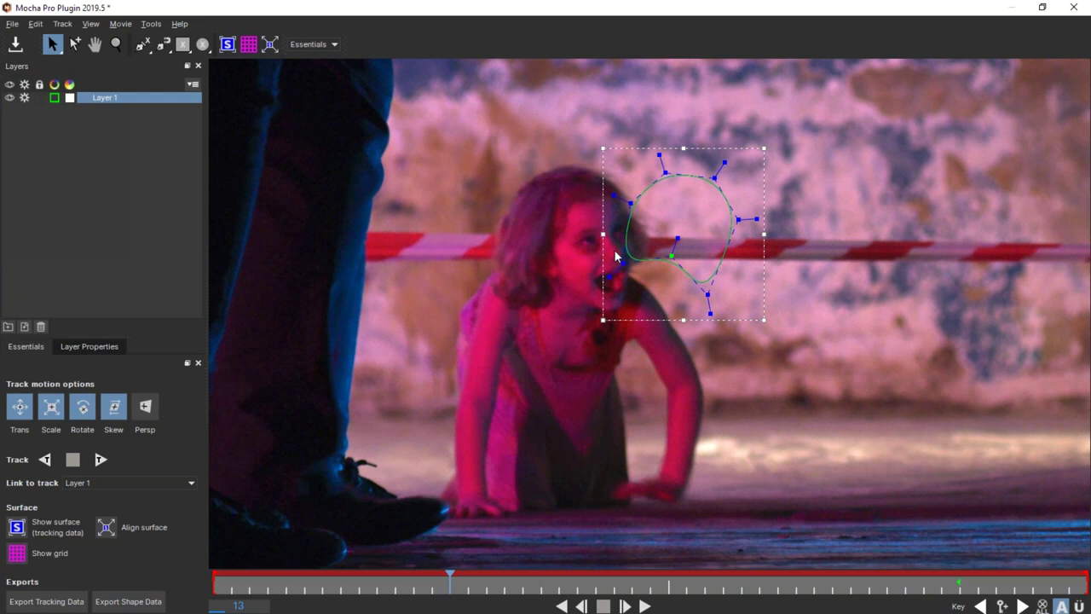
{"action": "left_click", "coordinate": [960, 584]}
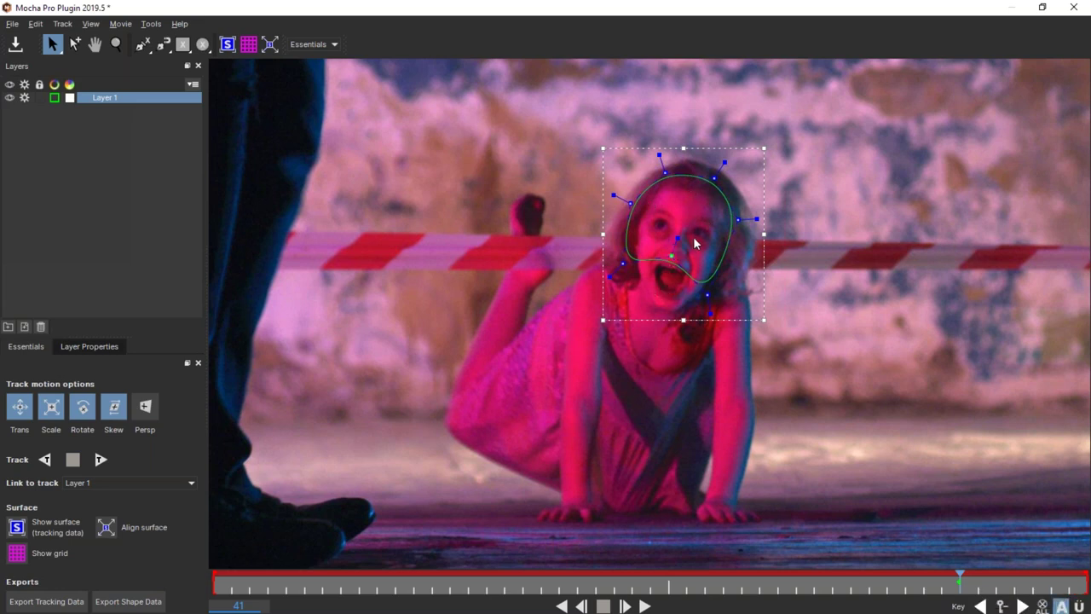
{"action": "left_click_drag", "start_coordinate": [672, 255], "coordinate": [682, 219]}
{"action": "left_click_drag", "start_coordinate": [620, 263], "coordinate": [635, 267]}
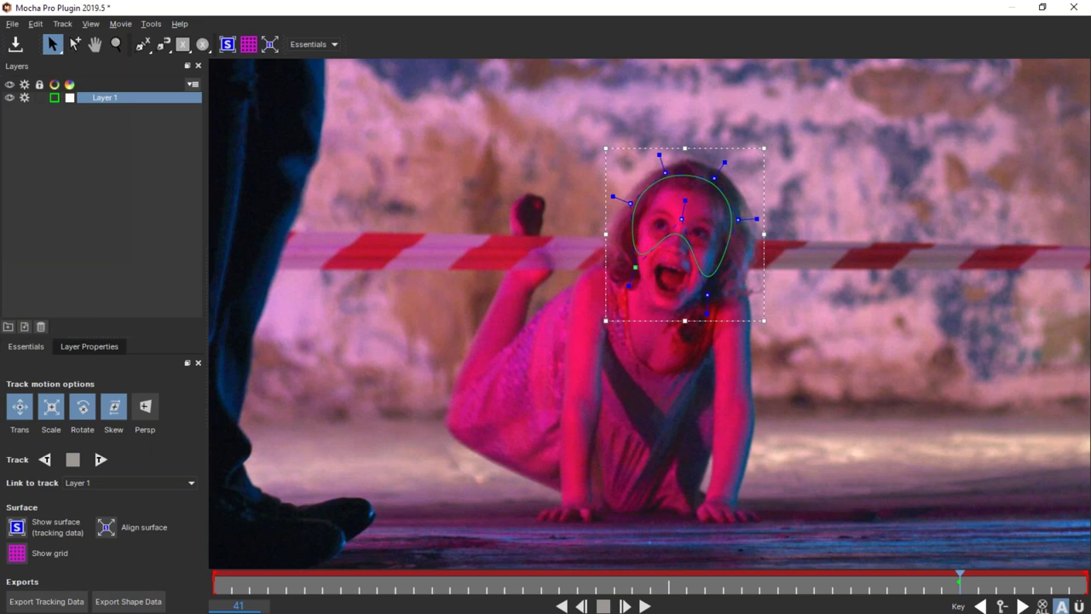
{"action": "left_click_drag", "start_coordinate": [704, 292], "coordinate": [702, 290]}
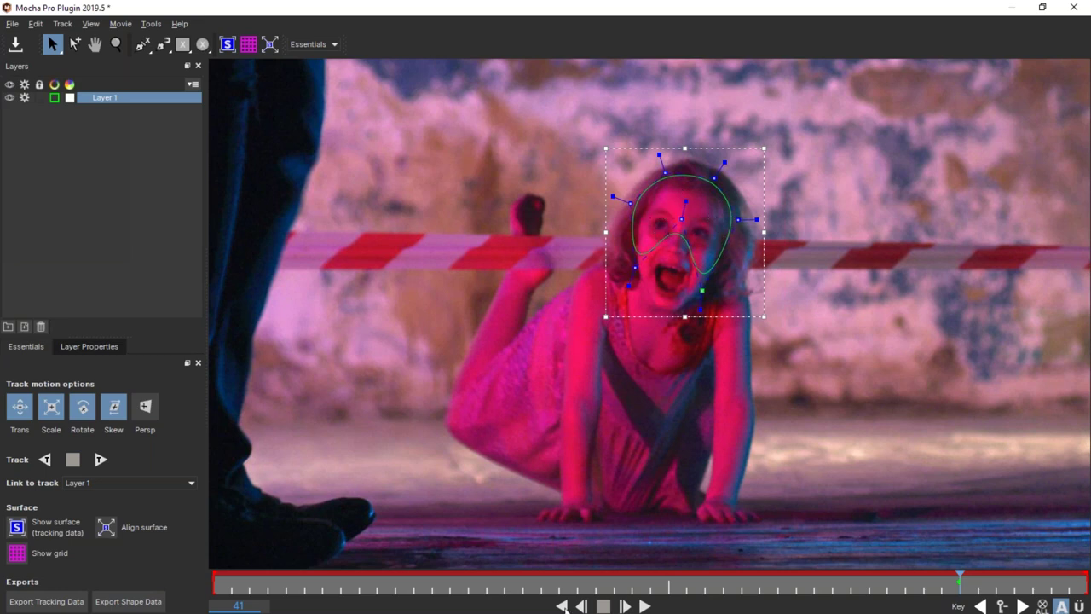
Track Layer 1 forward from frame 41 to frame 48, and return the playhead to frame 41.
{"action": "left_click", "coordinate": [101, 460]}
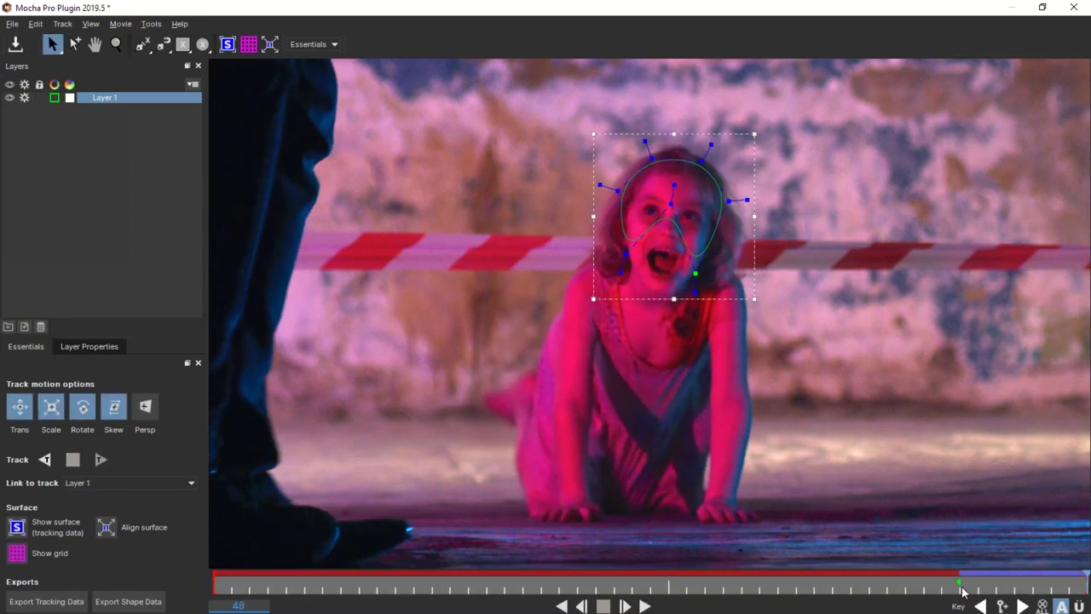
{"action": "left_click", "coordinate": [960, 588]}
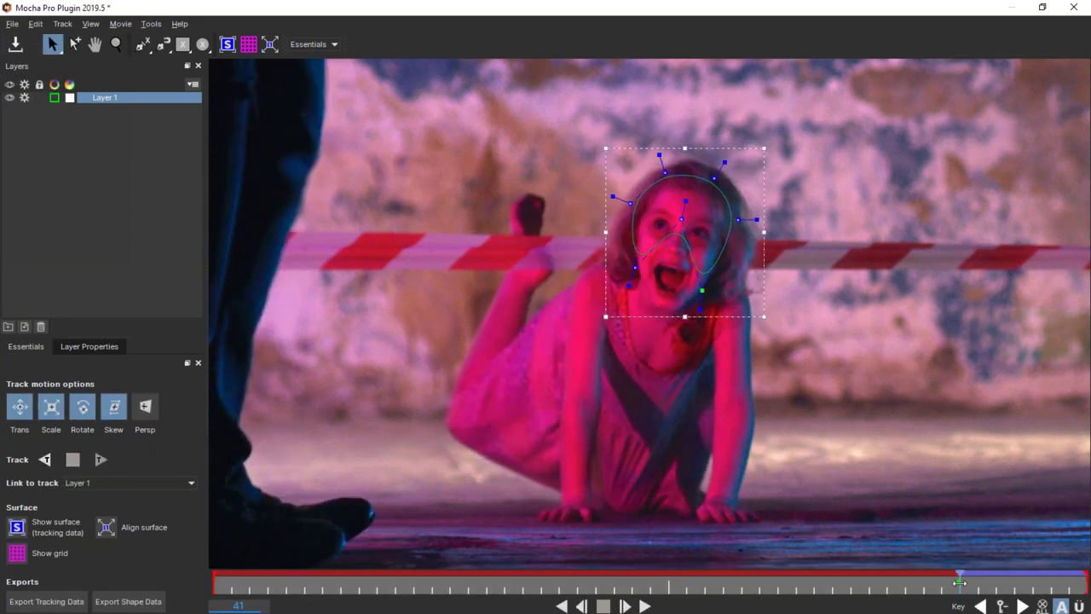
Track Layer 1 backward from frame 41 to frame 4 with the planar grid shown, and review the track back up to frame 41.
{"action": "left_click", "coordinate": [249, 45]}
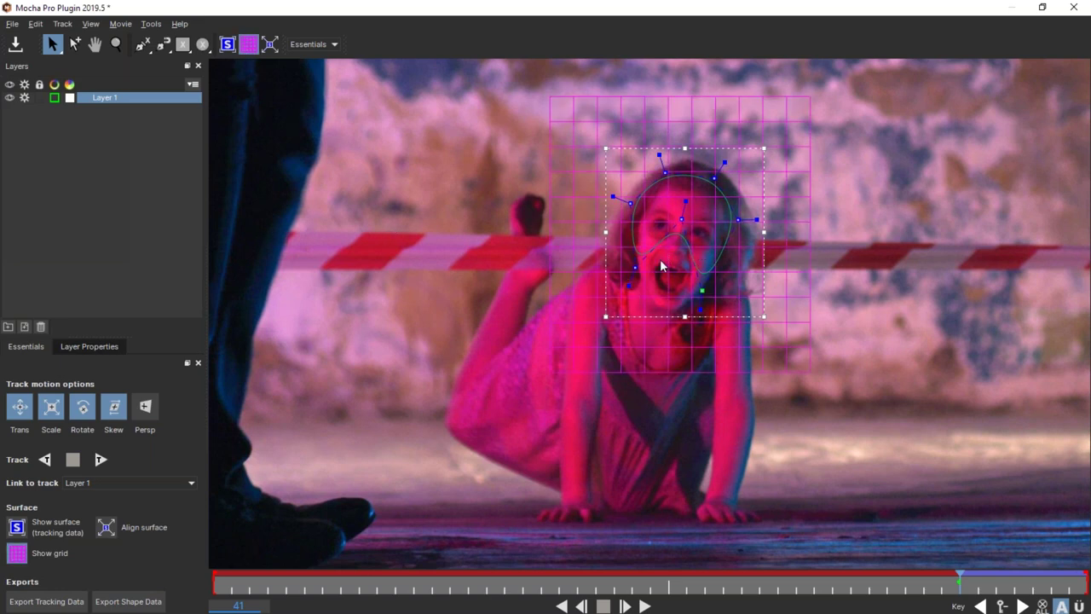
{"action": "left_click", "coordinate": [45, 460]}
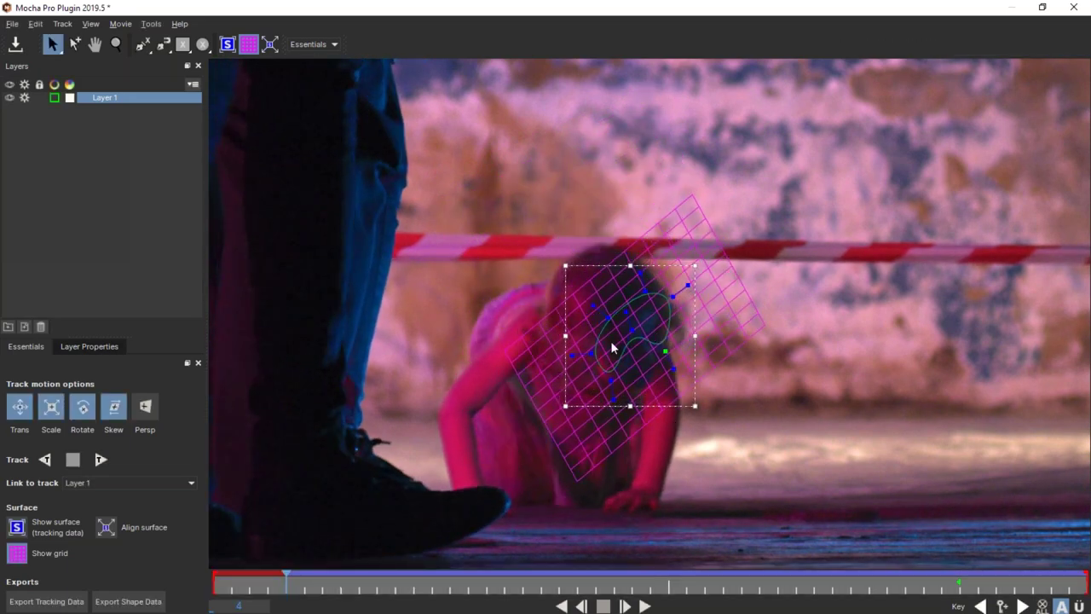
{"action": "left_click_drag", "start_coordinate": [293, 583], "coordinate": [523, 583]}
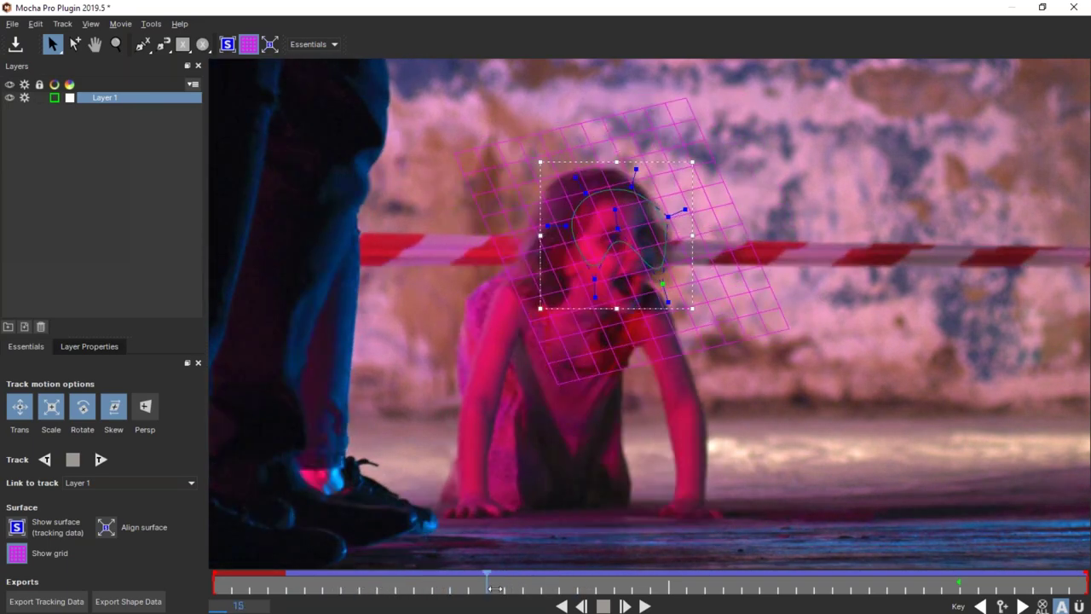
{"action": "key", "text": "Right"}
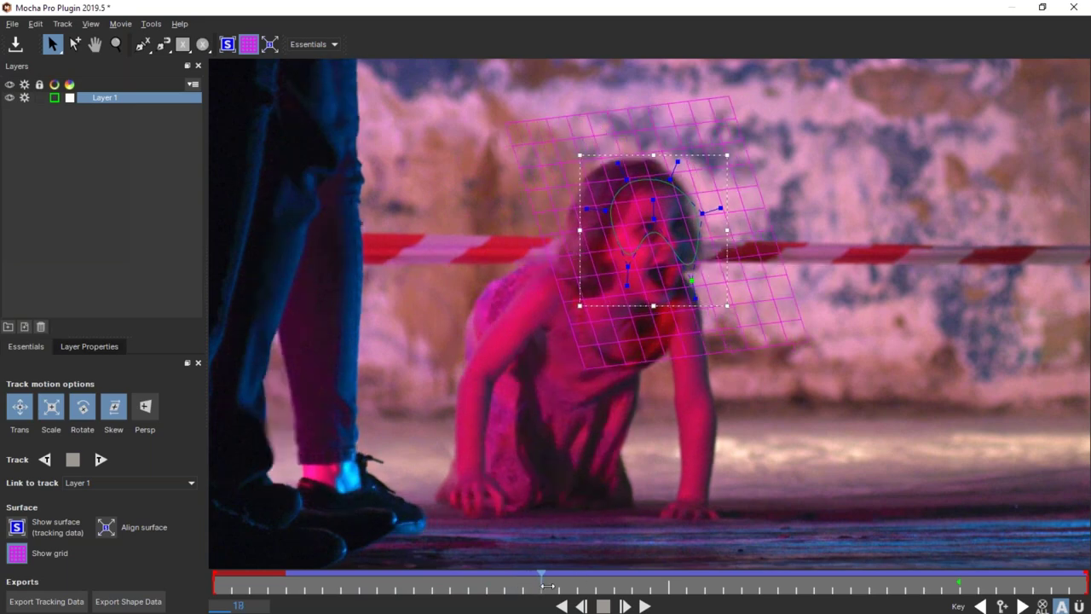
{"action": "key", "text": "Right"}
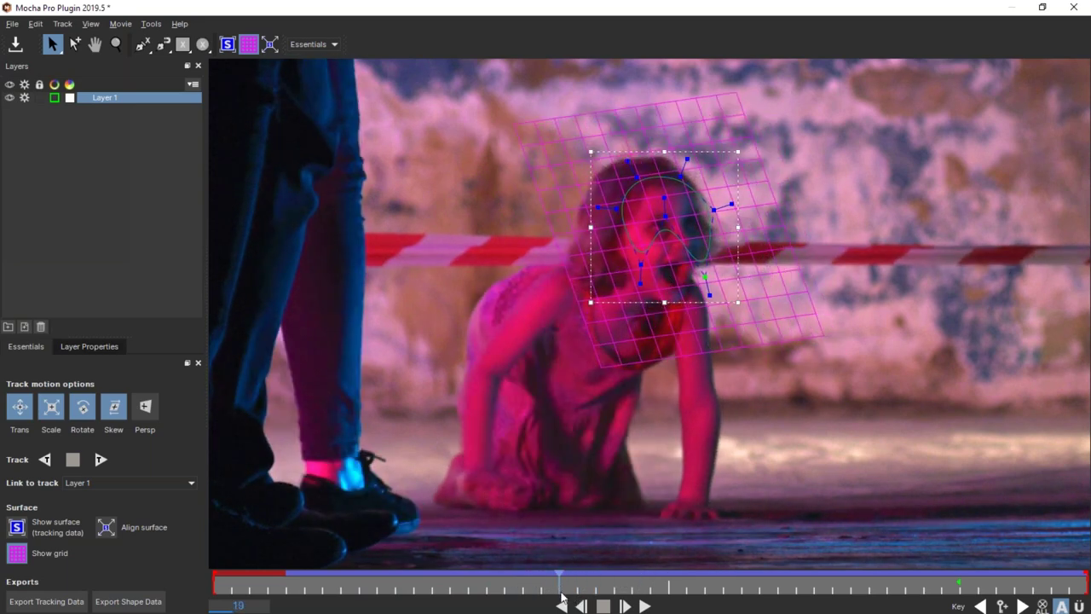
{"action": "left_click_drag", "start_coordinate": [557, 583], "coordinate": [963, 583]}
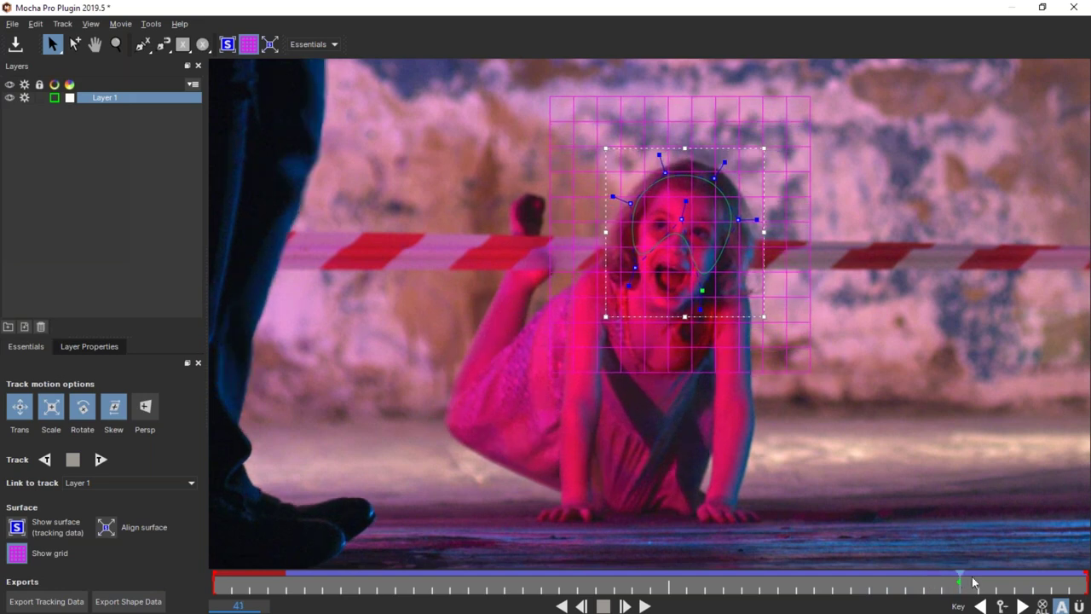
{"action": "left_click", "coordinate": [248, 44]}
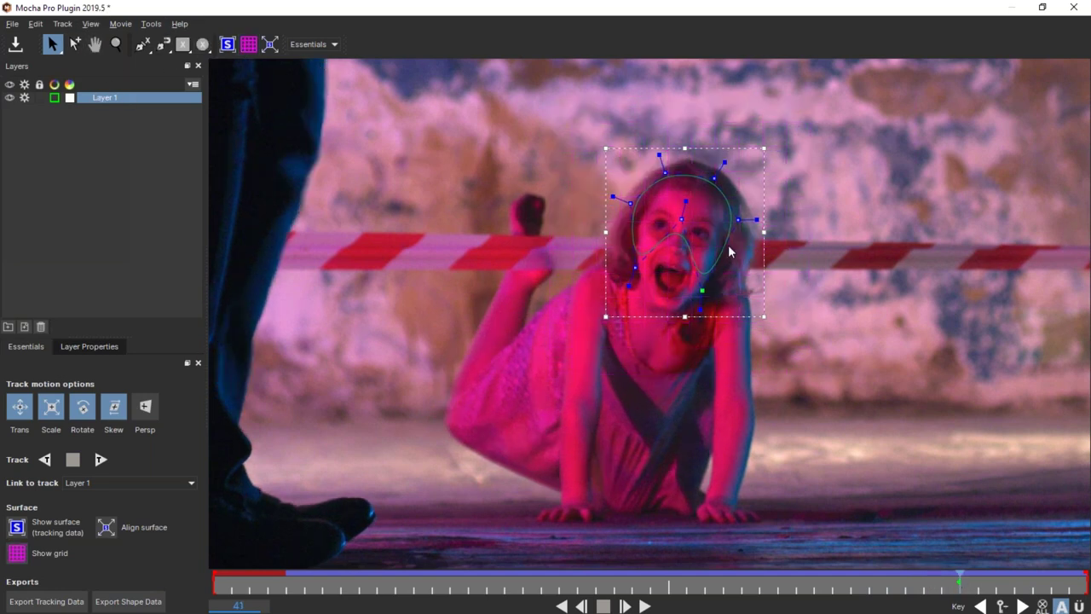
Show the planar surface at frame 41 and stretch it into a wide rectangle extending past the girl's hair on both sides and up to the crown.
{"action": "left_click", "coordinate": [227, 45]}
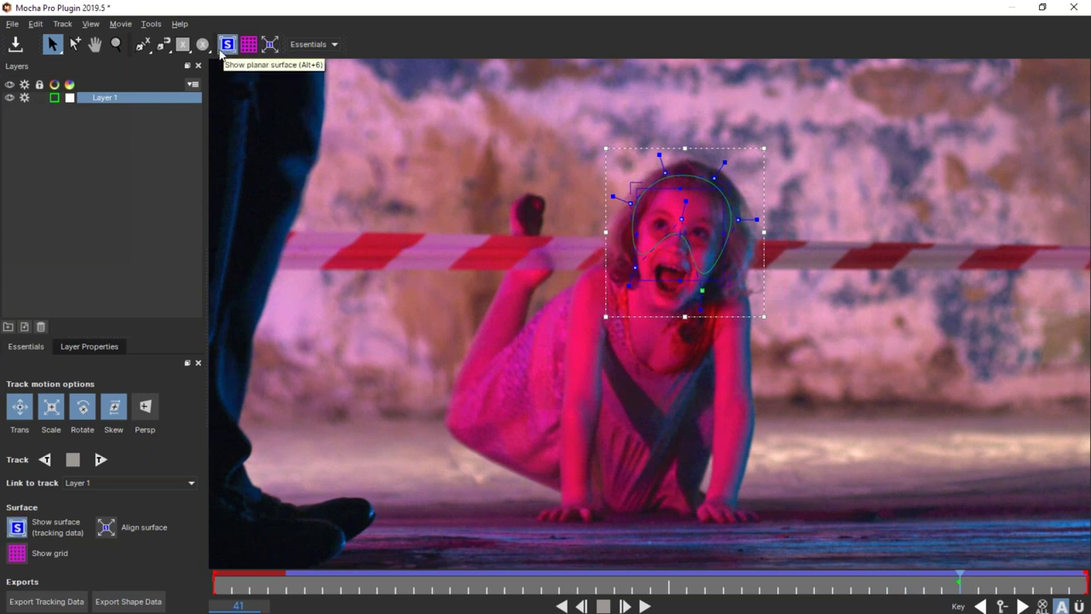
{"action": "key", "text": "z"}
{"action": "left_click_drag", "start_coordinate": [839, 401], "coordinate": [813, 446]}
{"action": "key", "text": "x"}
{"action": "key", "text": "z"}
{"action": "left_click_drag", "start_coordinate": [845, 406], "coordinate": [866, 320]}
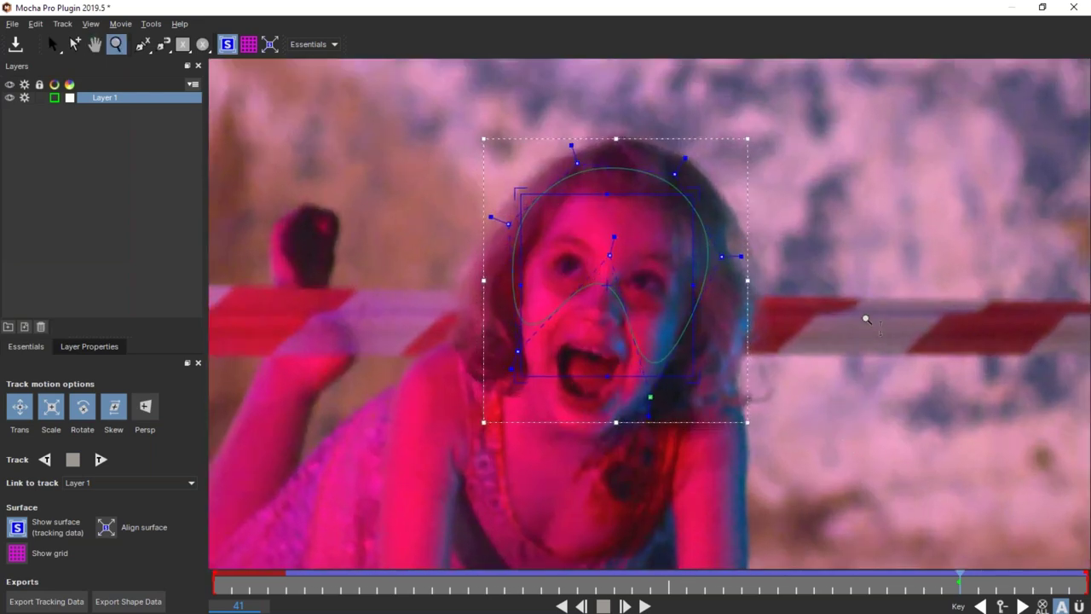
{"action": "key", "text": "s"}
{"action": "left_click_drag", "start_coordinate": [505, 277], "coordinate": [347, 277]}
{"action": "left_click_drag", "start_coordinate": [394, 244], "coordinate": [384, 244]}
{"action": "left_click_drag", "start_coordinate": [690, 234], "coordinate": [816, 233]}
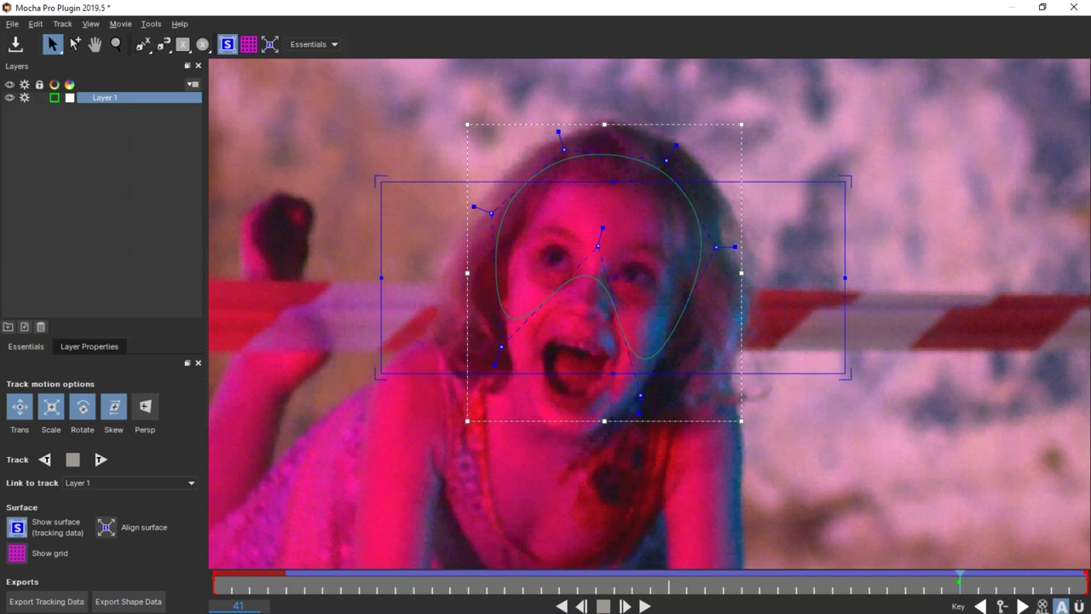
{"action": "left_click_drag", "start_coordinate": [418, 180], "coordinate": [413, 150]}
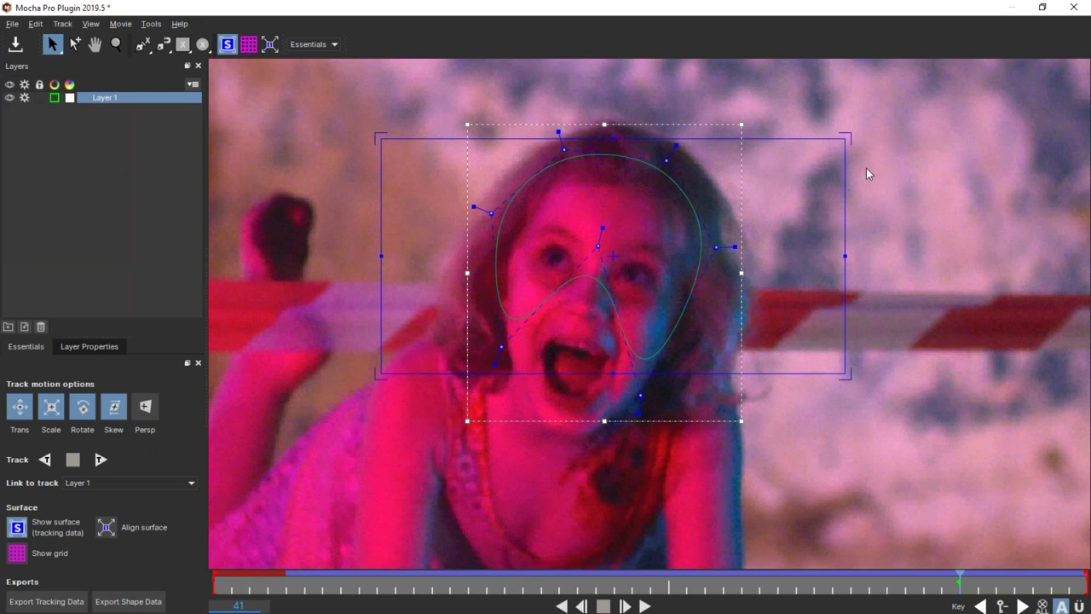
Rotate the planar surface clockwise to match the tilt of the girl's face, and enlarge it to surround the whole head and upper chest.
{"action": "left_click_drag", "start_coordinate": [849, 132], "coordinate": [881, 171]}
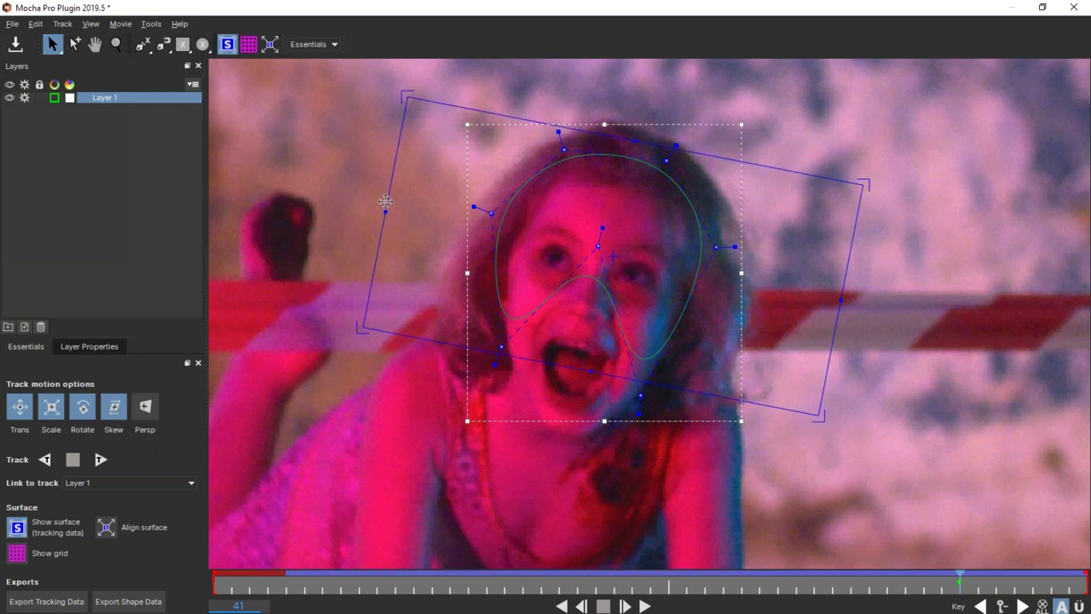
{"action": "left_click_drag", "start_coordinate": [386, 211], "coordinate": [344, 203]}
{"action": "left_click_drag", "start_coordinate": [753, 404], "coordinate": [700, 501]}
{"action": "left_click_drag", "start_coordinate": [819, 177], "coordinate": [843, 136]}
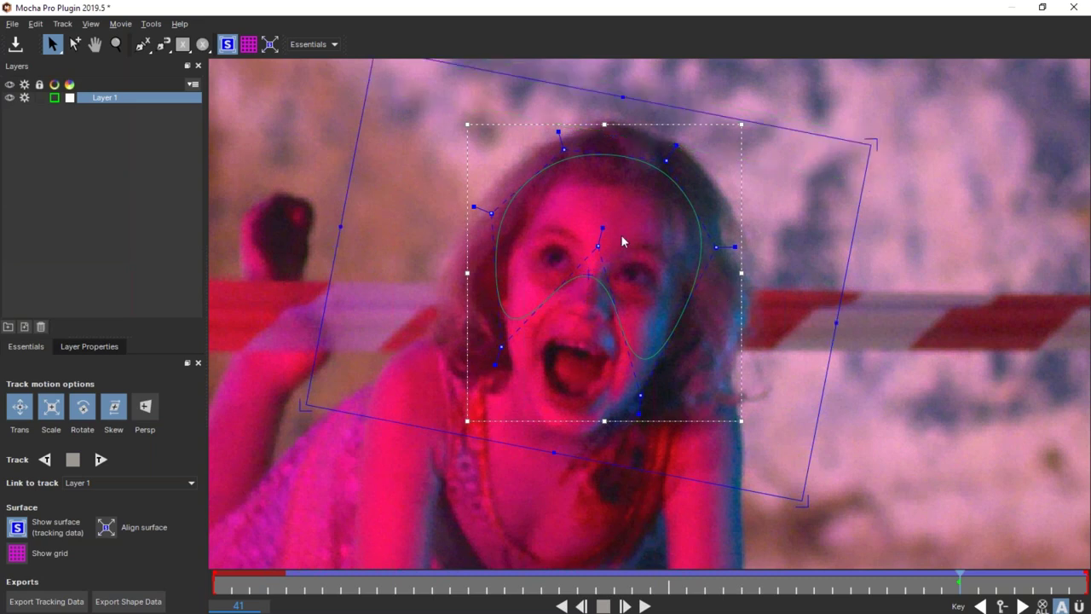
{"action": "left_click_drag", "start_coordinate": [820, 402], "coordinate": [880, 404]}
{"action": "left_click_drag", "start_coordinate": [323, 316], "coordinate": [288, 314]}
{"action": "left_click_drag", "start_coordinate": [506, 440], "coordinate": [505, 446]}
{"action": "left_click_drag", "start_coordinate": [853, 142], "coordinate": [840, 151]}
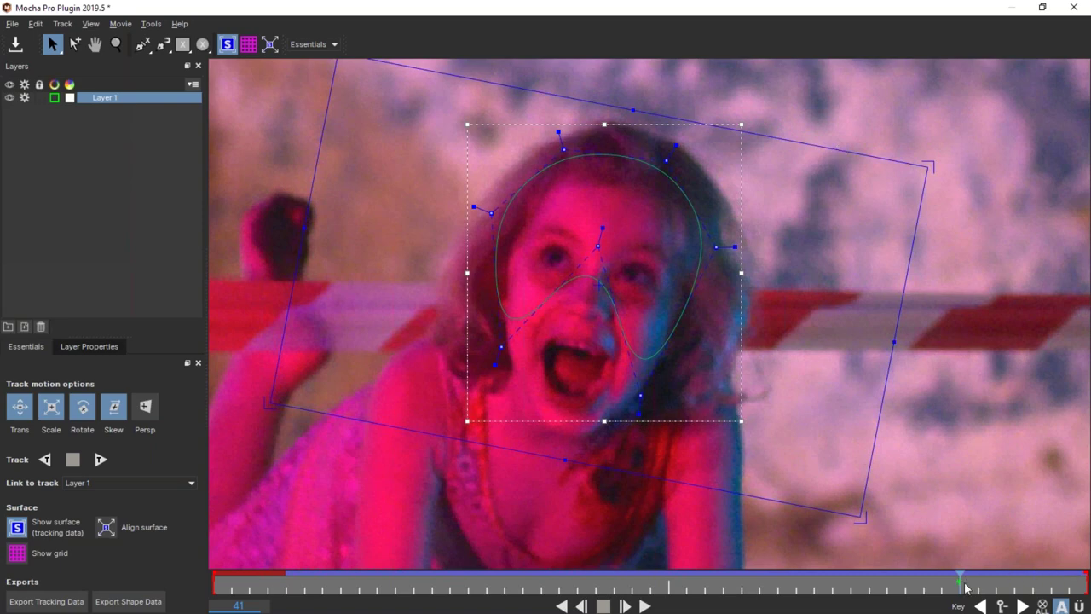
Save the Mocha project and exit back to After Effects.
{"action": "mouse_move", "coordinate": [964, 581]}
{"action": "left_mouse_down"}
{"action": "mouse_move", "coordinate": [598, 579]}
{"action": "mouse_move", "coordinate": [985, 577]}
{"action": "left_mouse_up"}
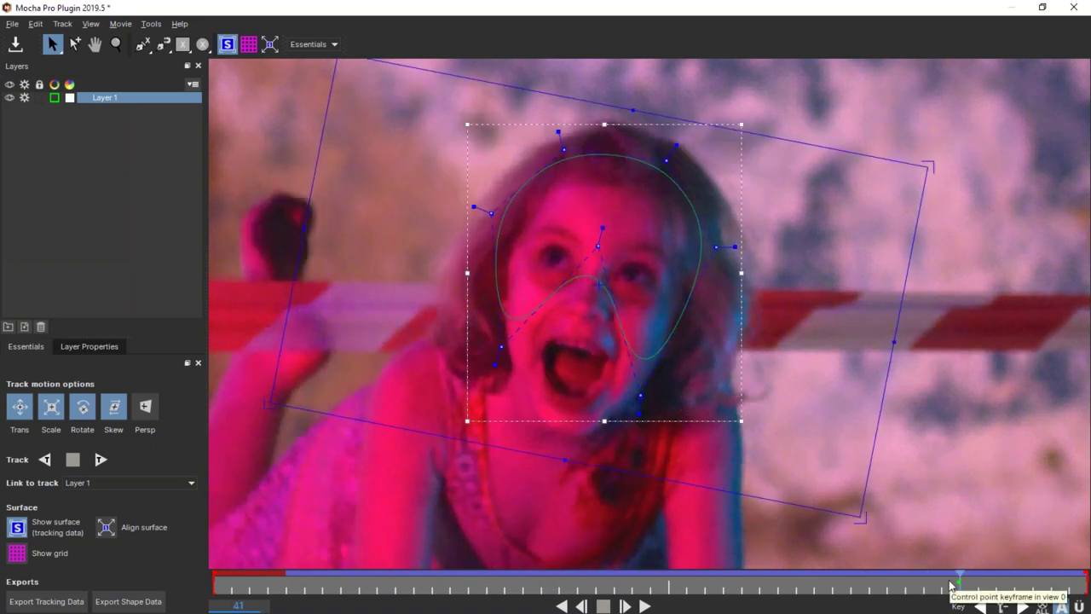
{"action": "key", "text": "ctrl+f"}
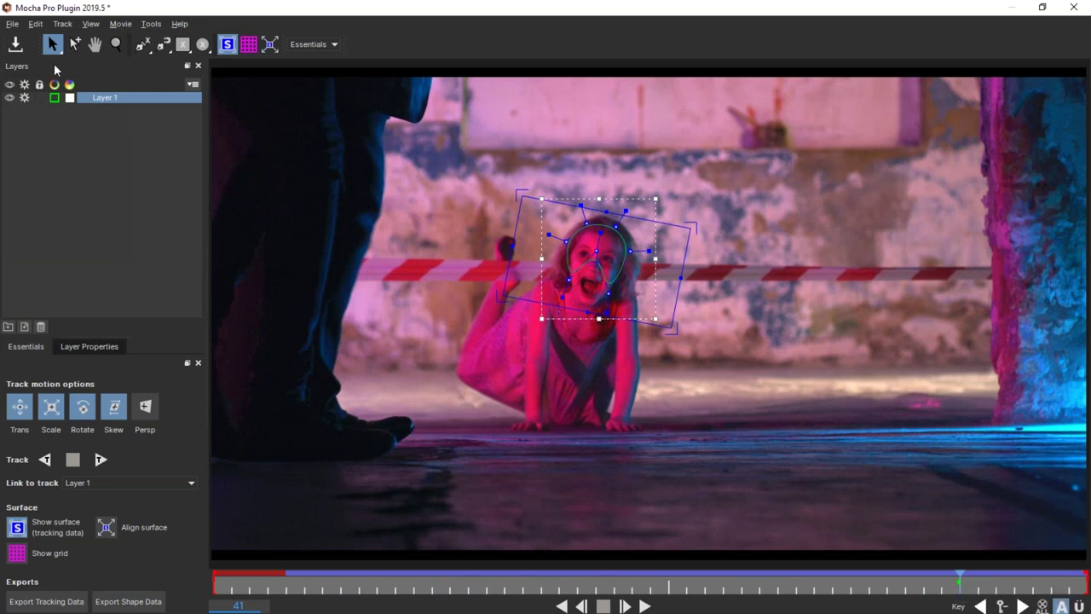
{"action": "left_click", "coordinate": [14, 41]}
{"action": "left_click", "coordinate": [12, 23]}
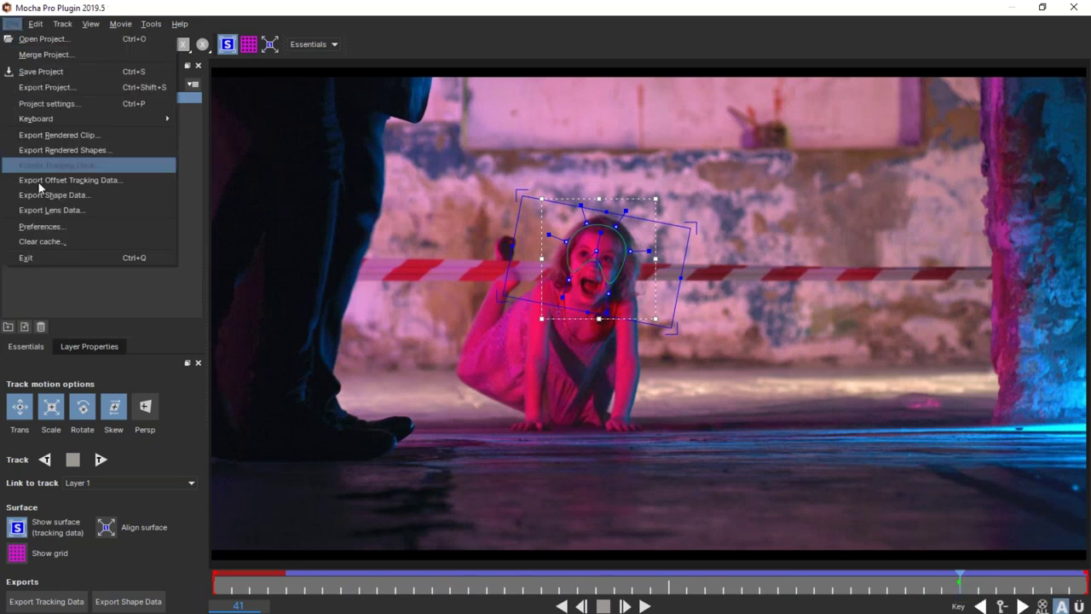
{"action": "left_click", "coordinate": [83, 257]}
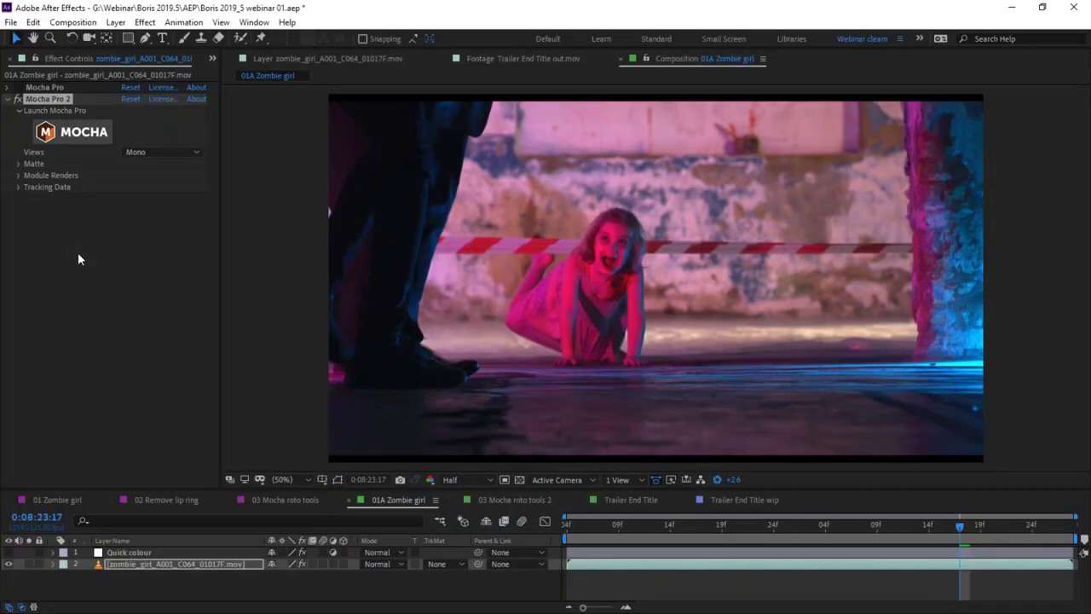
Duplicate the zombie_girl footage layer and create track data from Layer 1 in the copy's Mocha Pro 2 effect.
{"action": "left_click", "coordinate": [148, 565]}
{"action": "key", "text": "ctrl+d"}
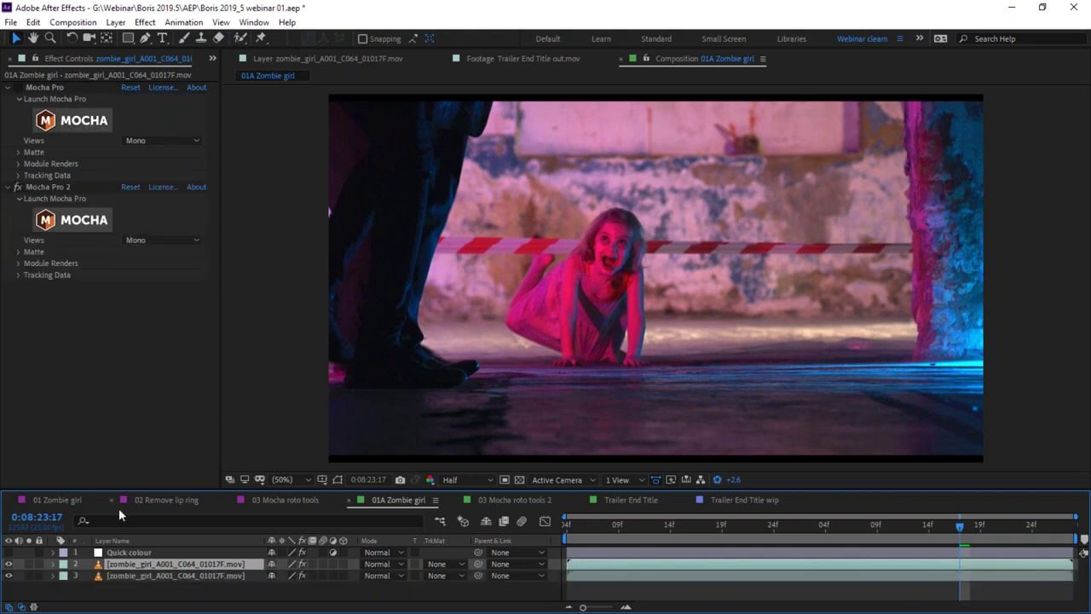
{"action": "left_click", "coordinate": [18, 275]}
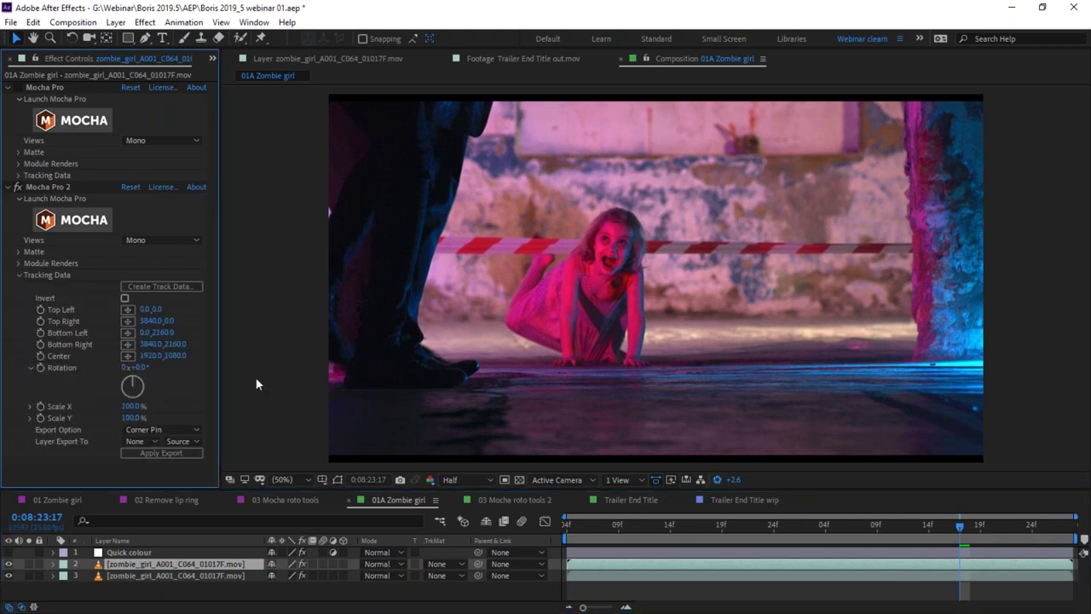
{"action": "left_click", "coordinate": [181, 291]}
{"action": "left_click", "coordinate": [159, 287]}
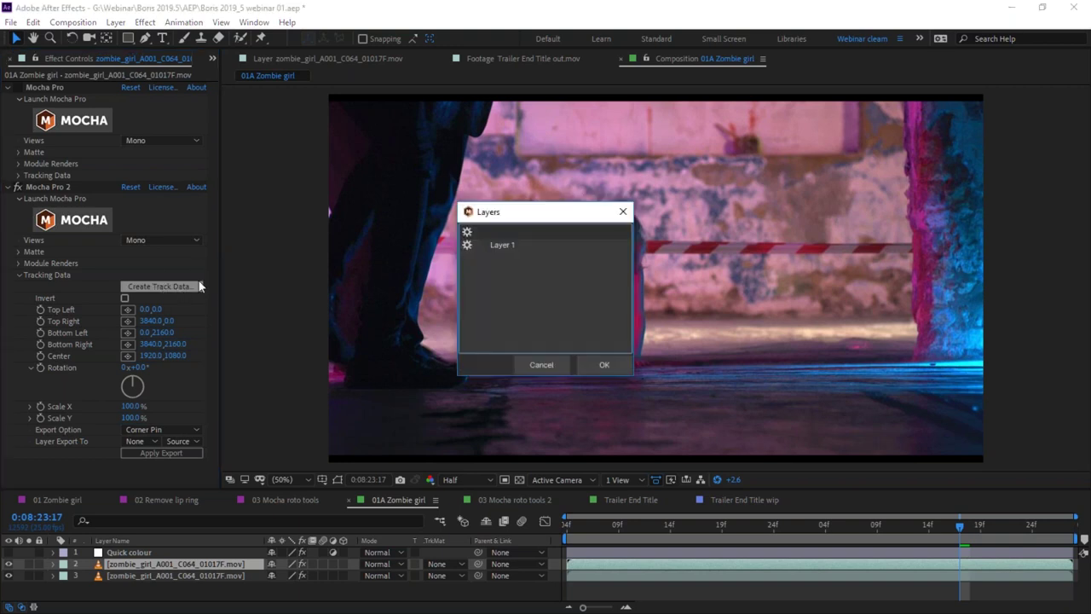
{"action": "left_click", "coordinate": [501, 245]}
{"action": "left_click", "coordinate": [600, 364]}
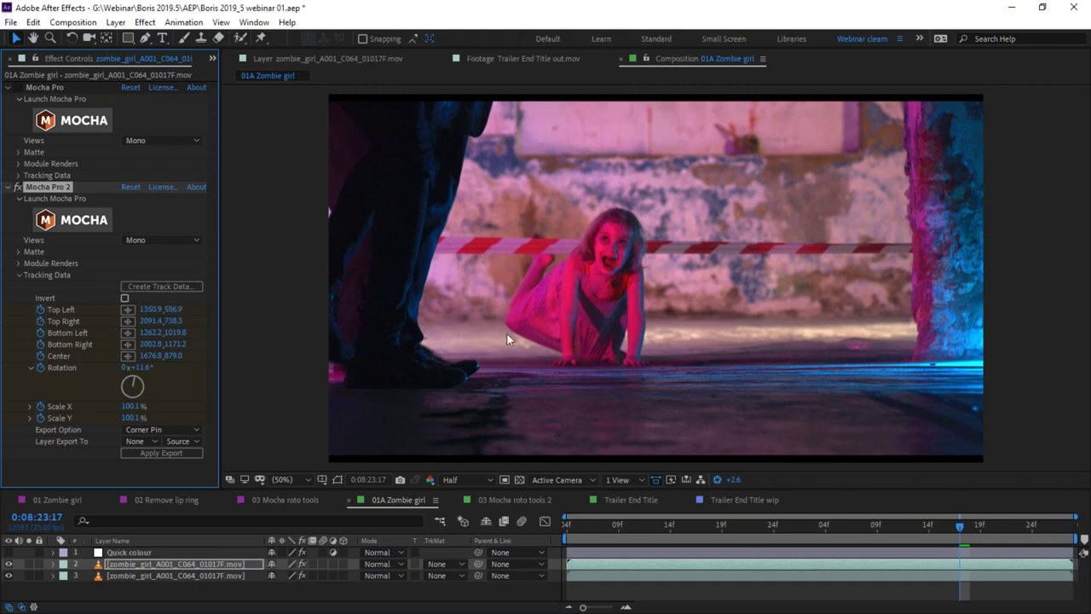
Export the tracking data as CC Power Pin to layer 2, the duplicated zombie_girl footage, and check the pinned image around 0:08:23:17.
{"action": "left_click", "coordinate": [149, 428]}
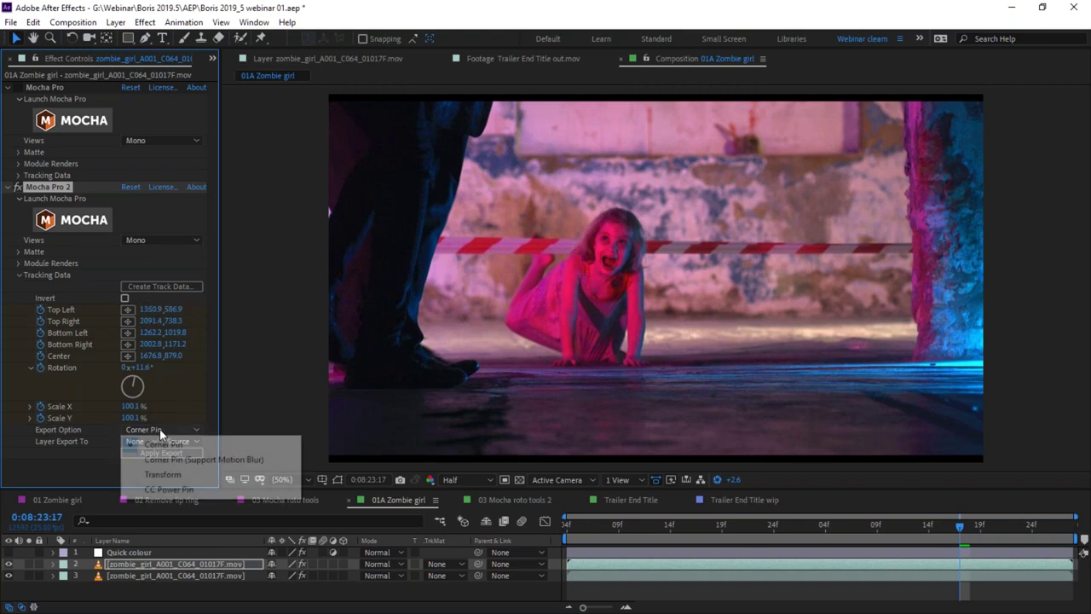
{"action": "left_click", "coordinate": [97, 429]}
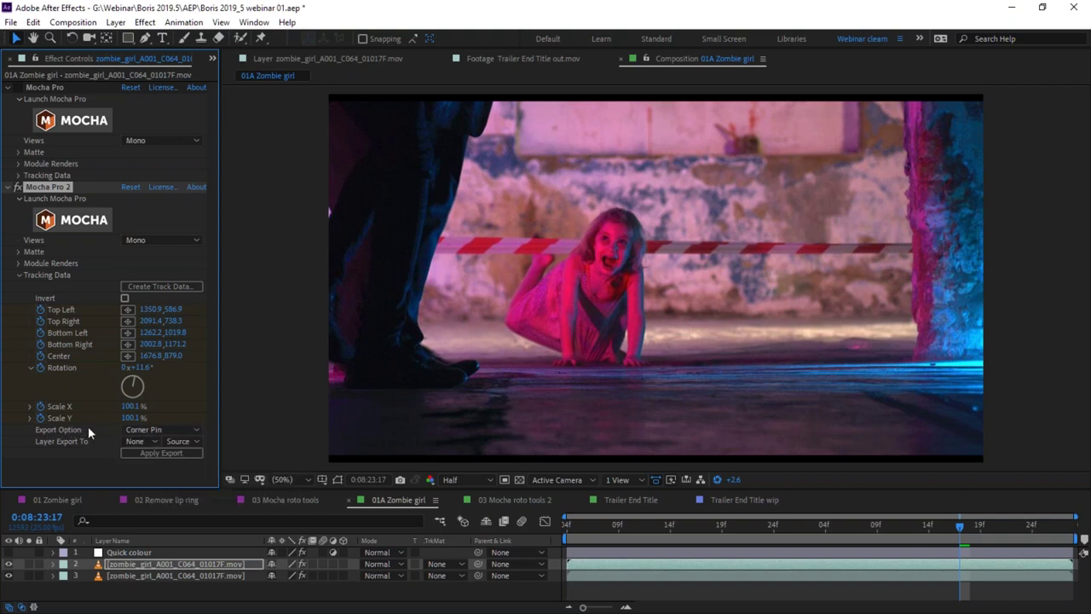
{"action": "left_click", "coordinate": [178, 429]}
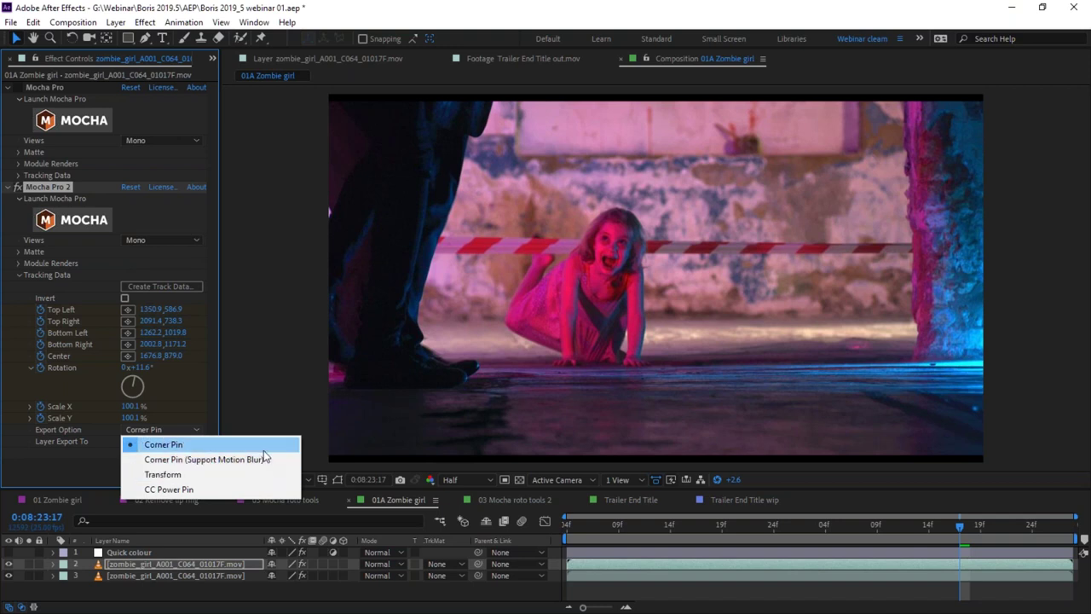
{"action": "left_click", "coordinate": [214, 491]}
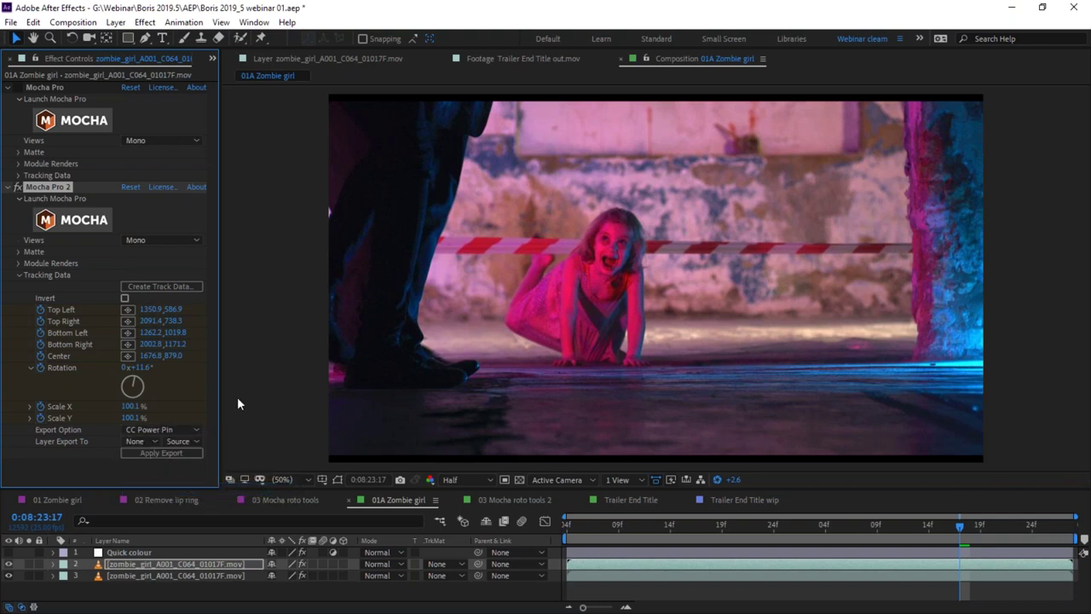
{"action": "left_click", "coordinate": [145, 442]}
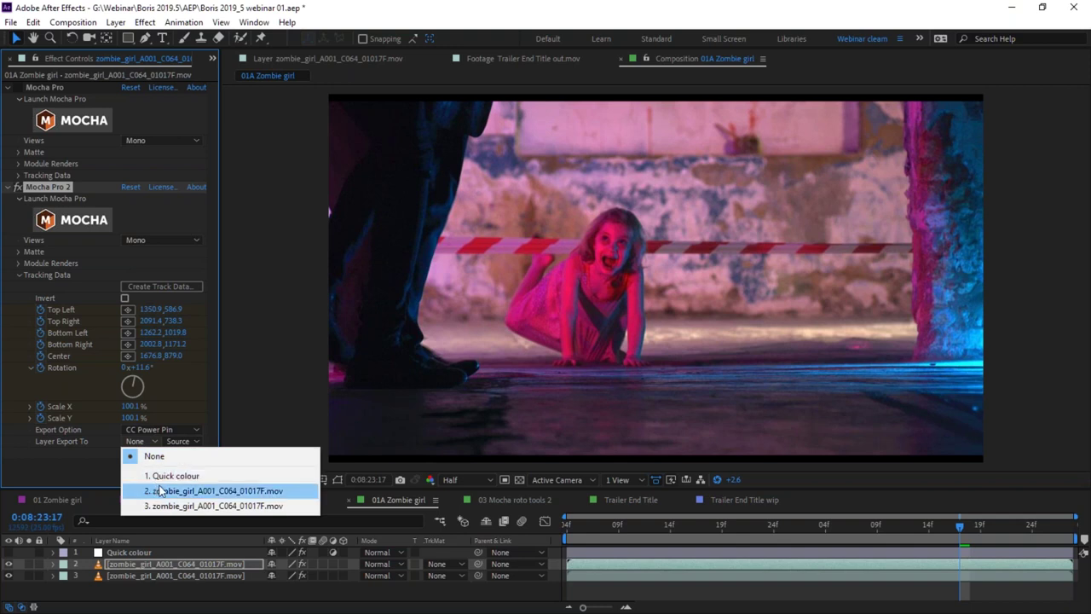
{"action": "left_click", "coordinate": [167, 492]}
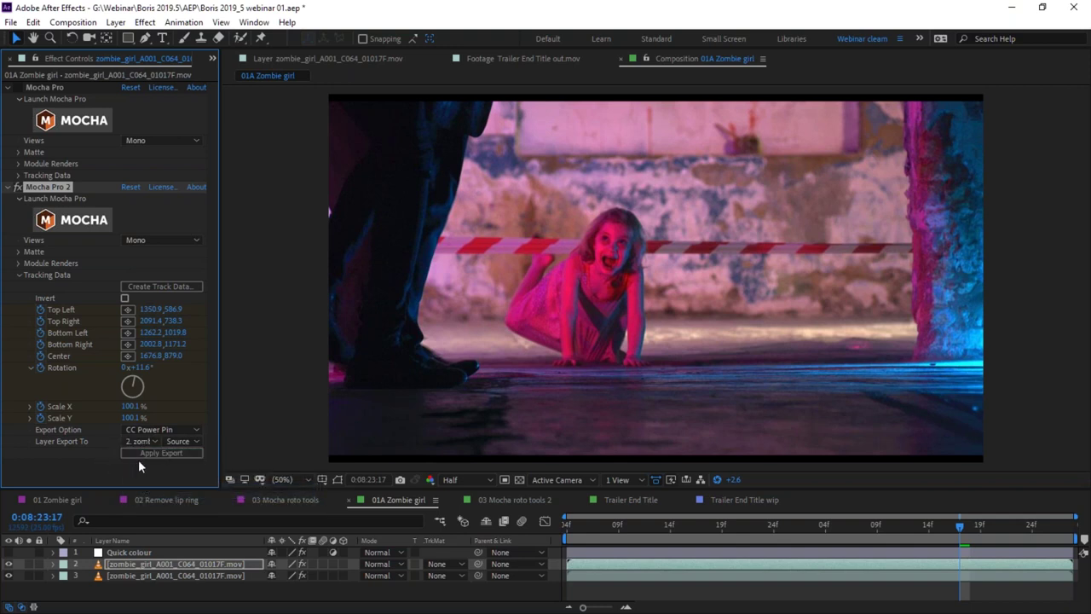
{"action": "left_click", "coordinate": [173, 452]}
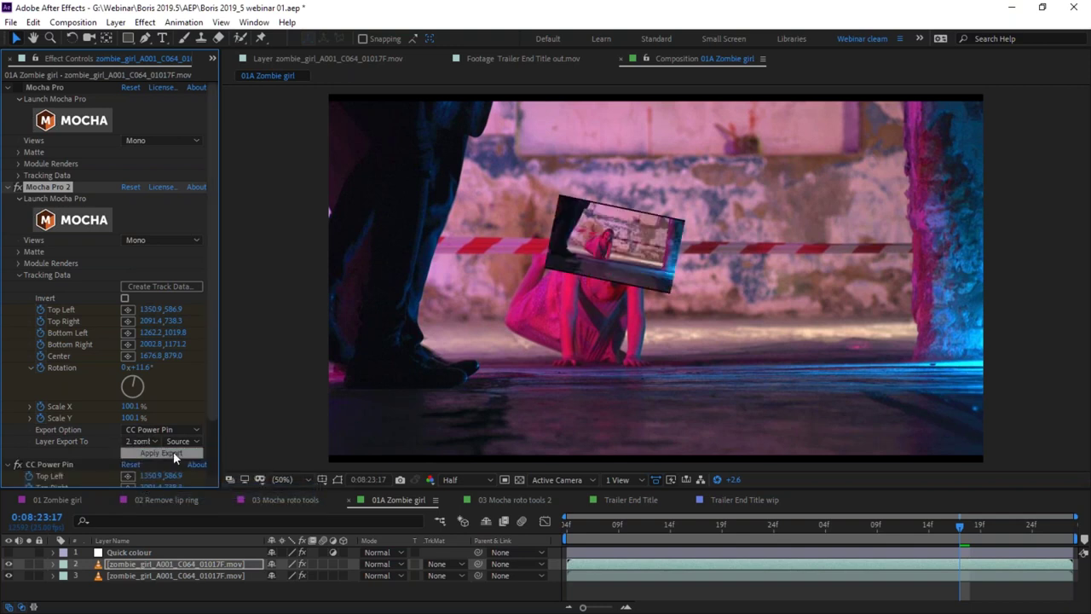
{"action": "left_click", "coordinate": [953, 525]}
{"action": "mouse_move", "coordinate": [963, 529]}
{"action": "left_mouse_down"}
{"action": "mouse_move", "coordinate": [975, 526]}
{"action": "mouse_move", "coordinate": [959, 528]}
{"action": "left_mouse_up"}
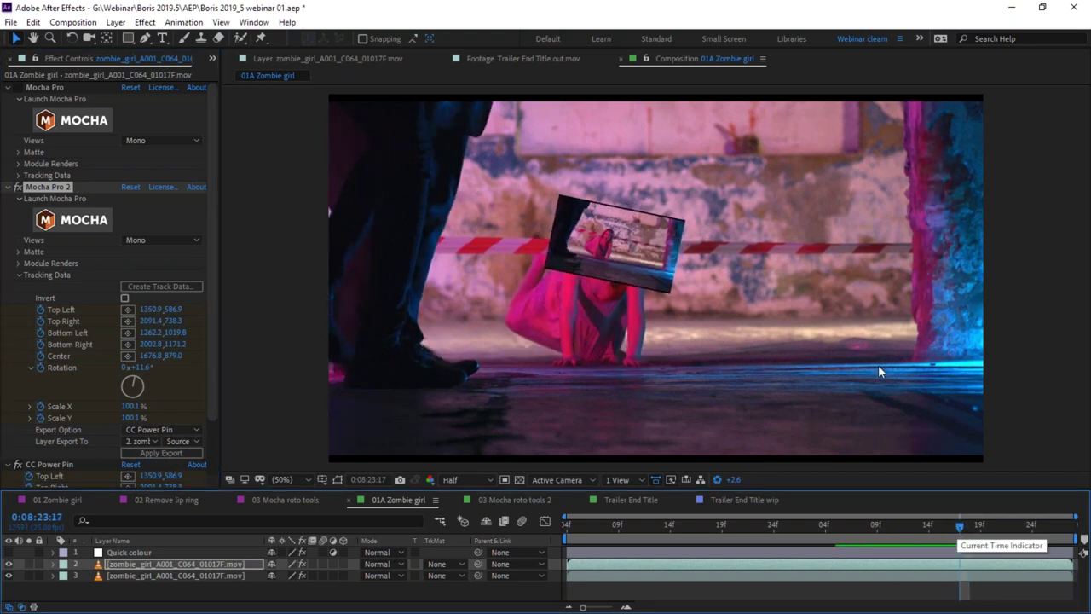
{"action": "mouse_move", "coordinate": [953, 531]}
{"action": "left_mouse_down"}
{"action": "mouse_move", "coordinate": [601, 529]}
{"action": "mouse_move", "coordinate": [1042, 532]}
{"action": "mouse_move", "coordinate": [932, 531]}
{"action": "mouse_move", "coordinate": [960, 531]}
{"action": "left_mouse_up"}
Enable Unstretch in the duplicate's CC Power Pin effect and check the stabilised face between 0:08:23:08 and 0:08:23:18.
{"action": "left_click", "coordinate": [8, 187]}
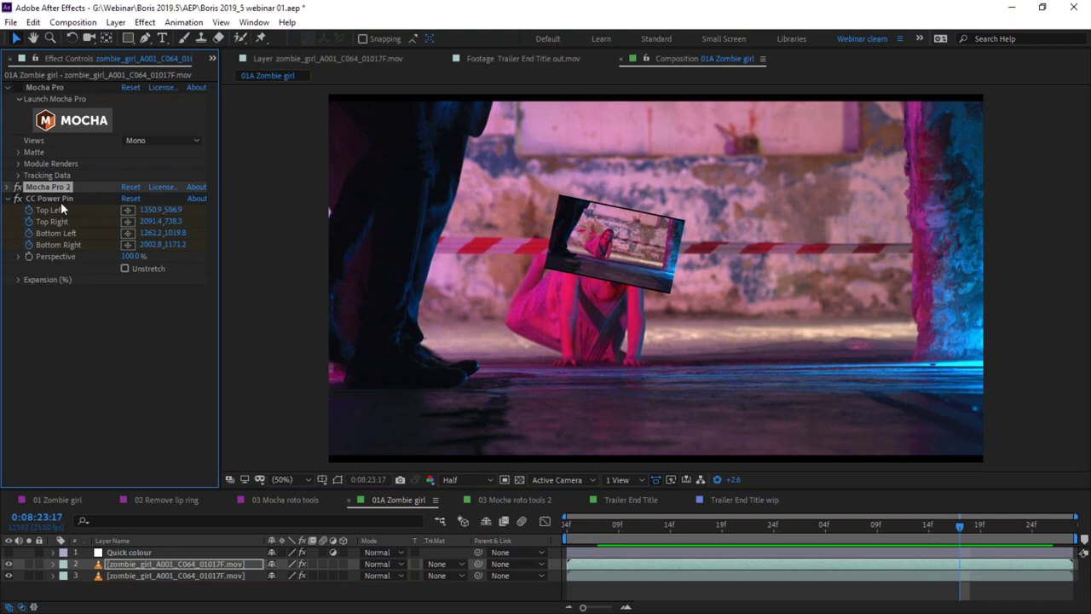
{"action": "left_click", "coordinate": [125, 268]}
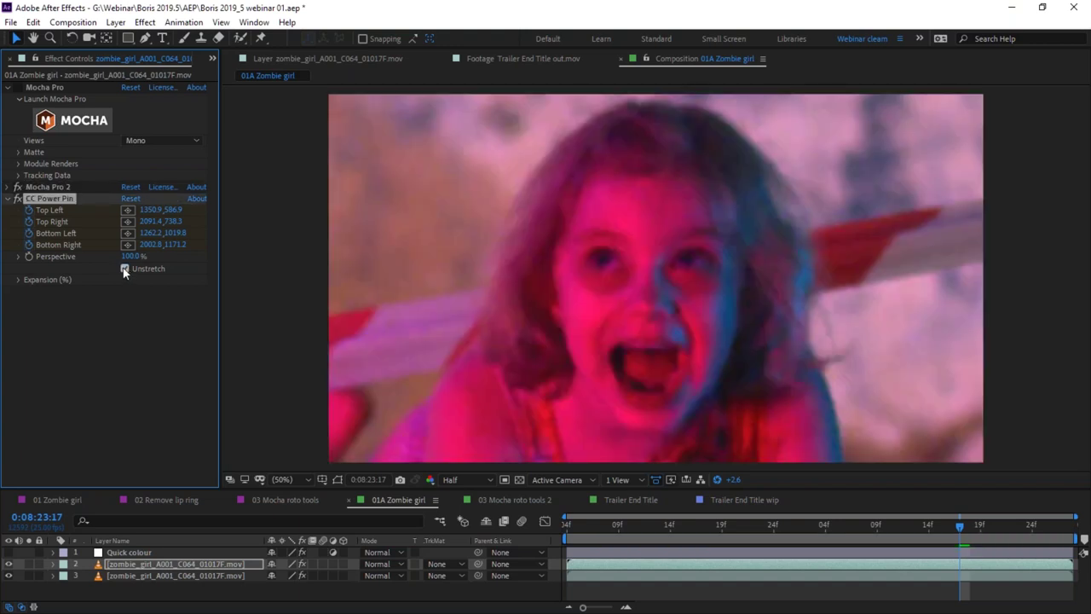
{"action": "left_click_drag", "start_coordinate": [960, 524], "coordinate": [870, 526]}
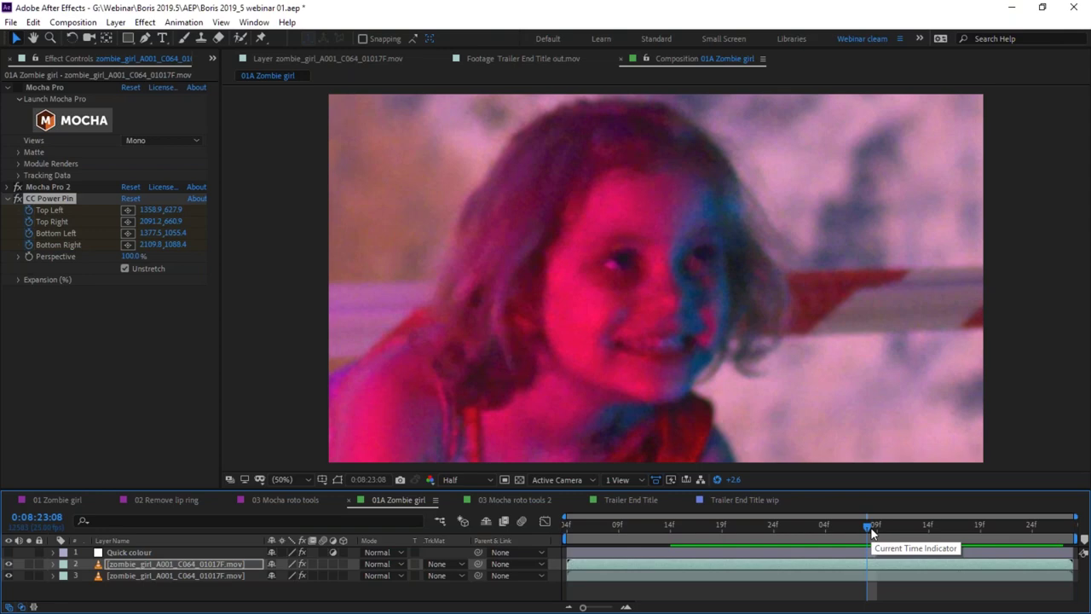
{"action": "left_click_drag", "start_coordinate": [895, 529], "coordinate": [973, 523]}
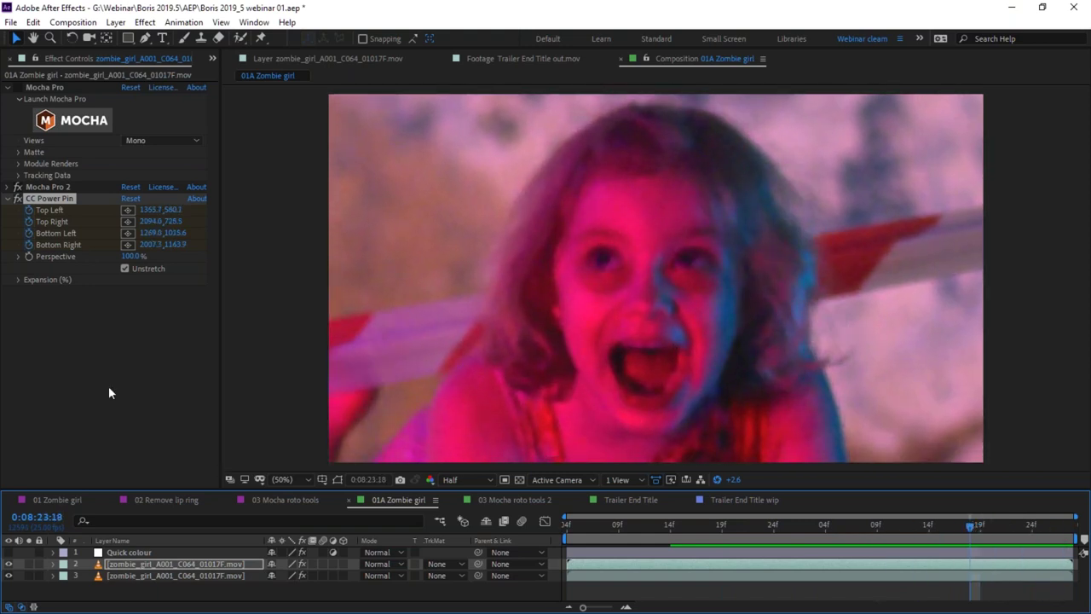
Apply the Liquify effect to the duplicated zombie_girl layer and open that layer in its own Layer viewer.
{"action": "left_click", "coordinate": [115, 22]}
{"action": "mouse_move", "coordinate": [145, 22]}
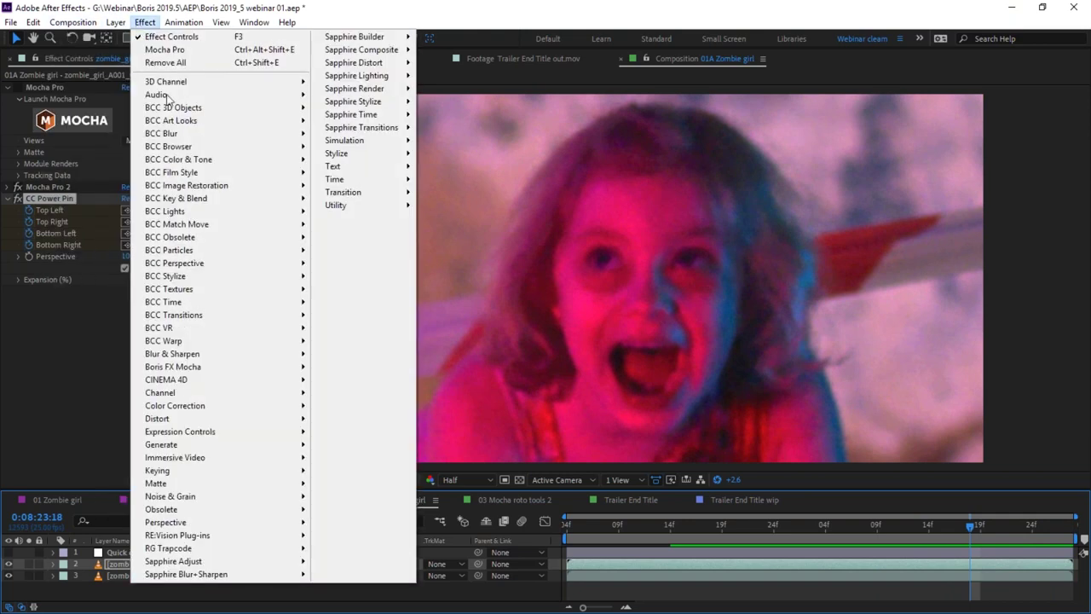
{"action": "mouse_move", "coordinate": [294, 419]}
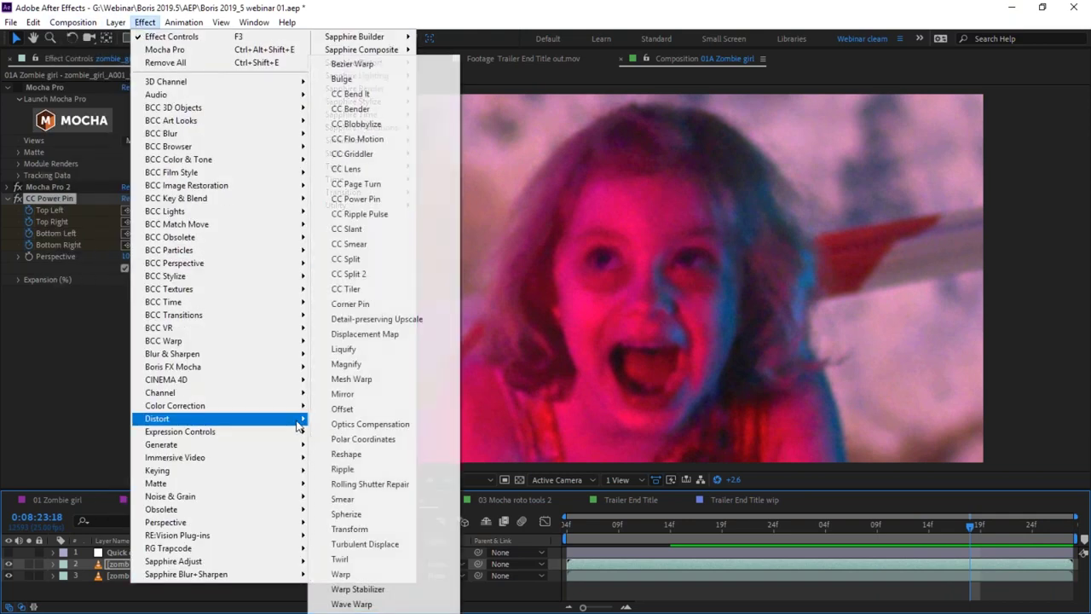
{"action": "left_click", "coordinate": [378, 351]}
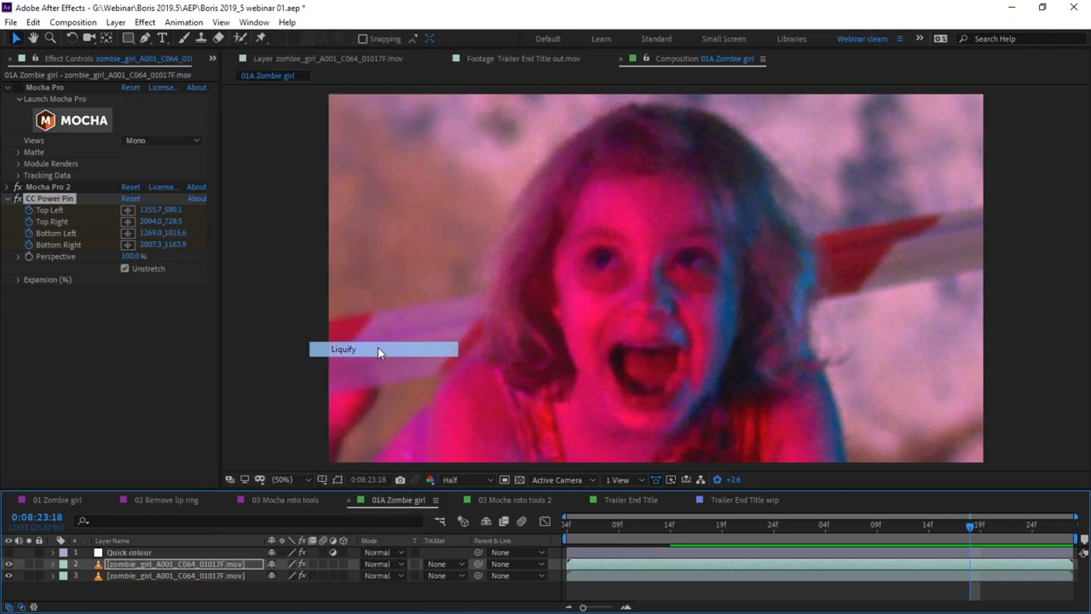
{"action": "double_click", "coordinate": [161, 564]}
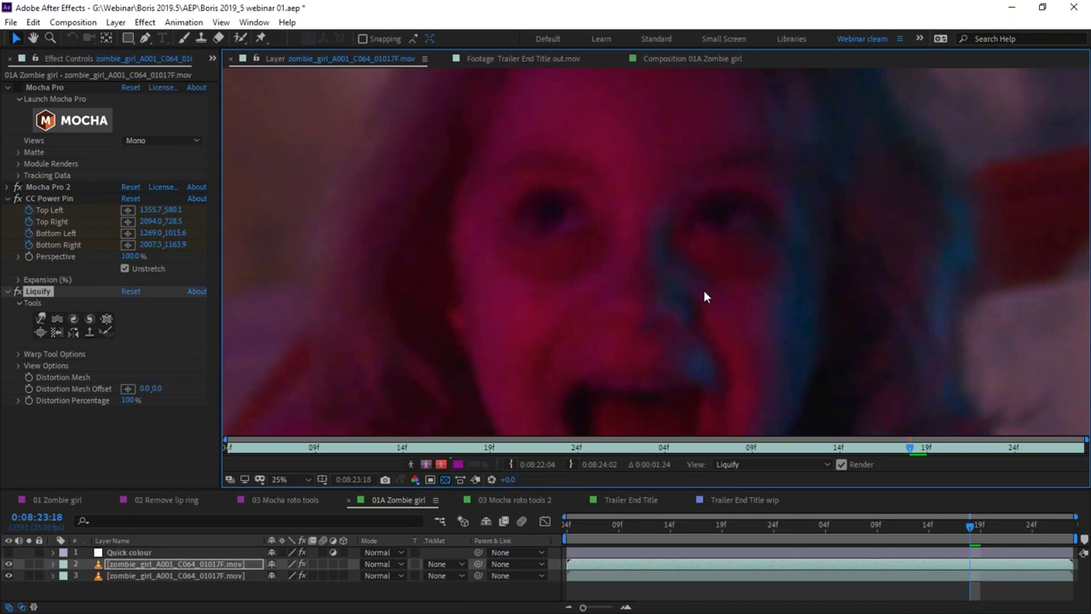
{"action": "scroll", "coordinate": [703, 290], "scroll_direction": "down", "scroll_amount": 2}
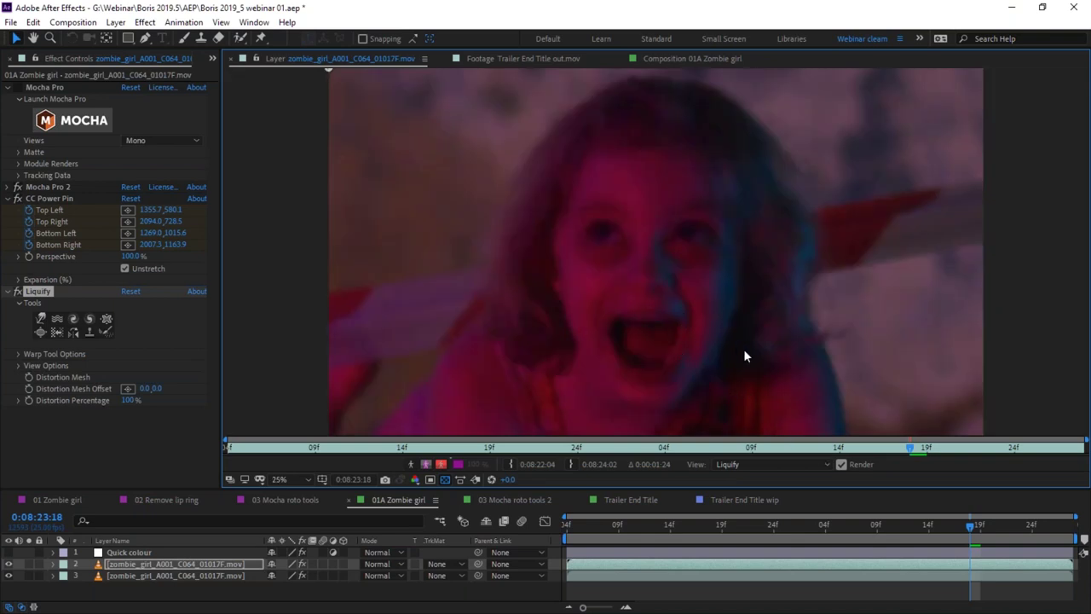
{"action": "scroll", "coordinate": [743, 329], "scroll_direction": "down", "scroll_amount": 1}
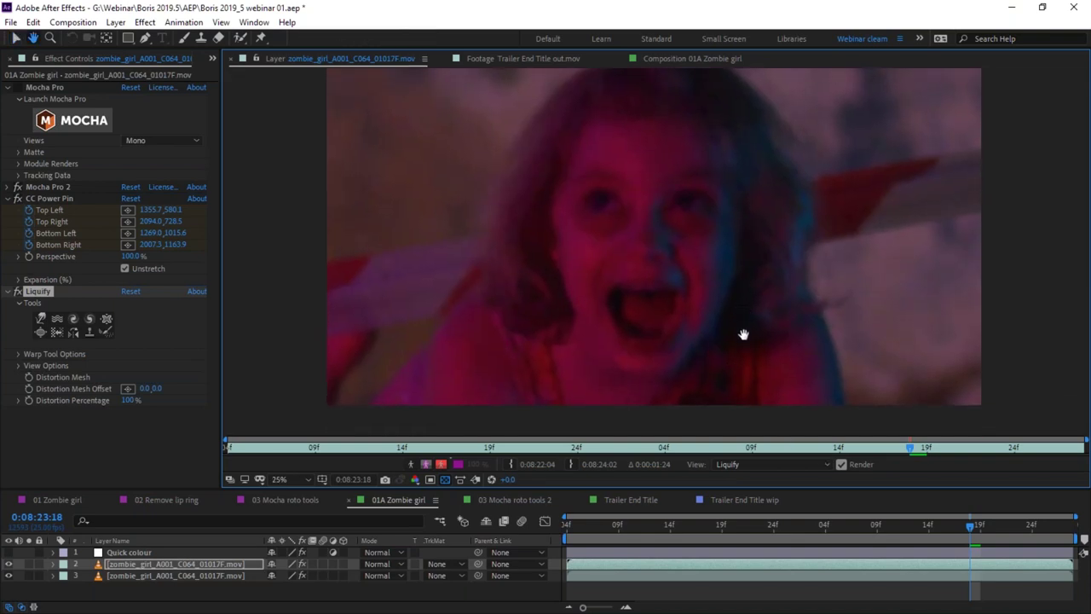
Stretch the girl's open mouth and chin downward with Liquify's Warp tool, using brush size 312 and brush pressure 36.
{"action": "left_click", "coordinate": [42, 319]}
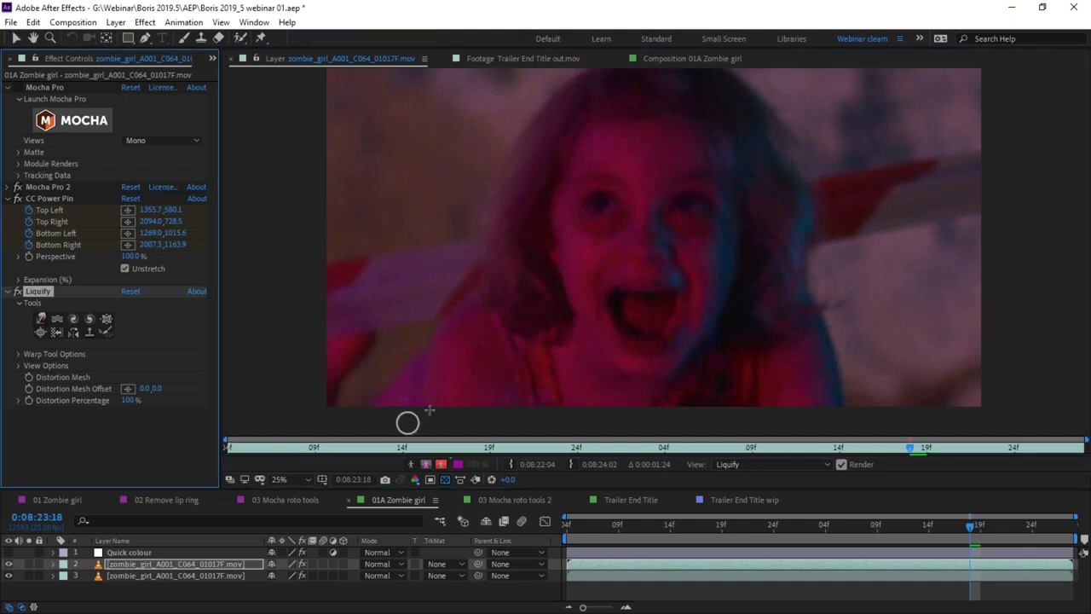
{"action": "left_click", "coordinate": [19, 353]}
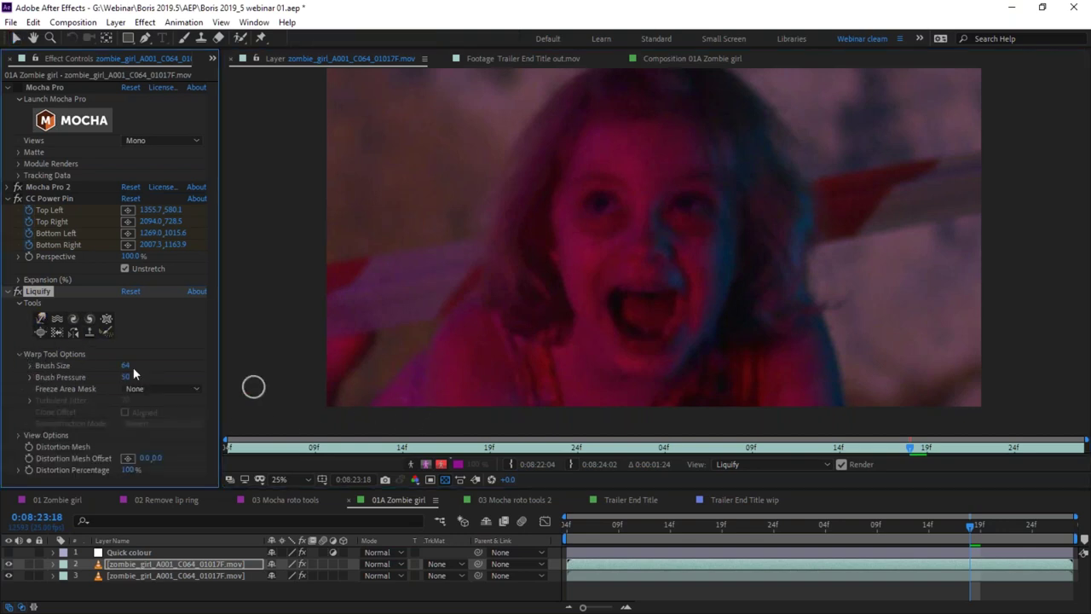
{"action": "left_click_drag", "start_coordinate": [125, 368], "coordinate": [286, 361]}
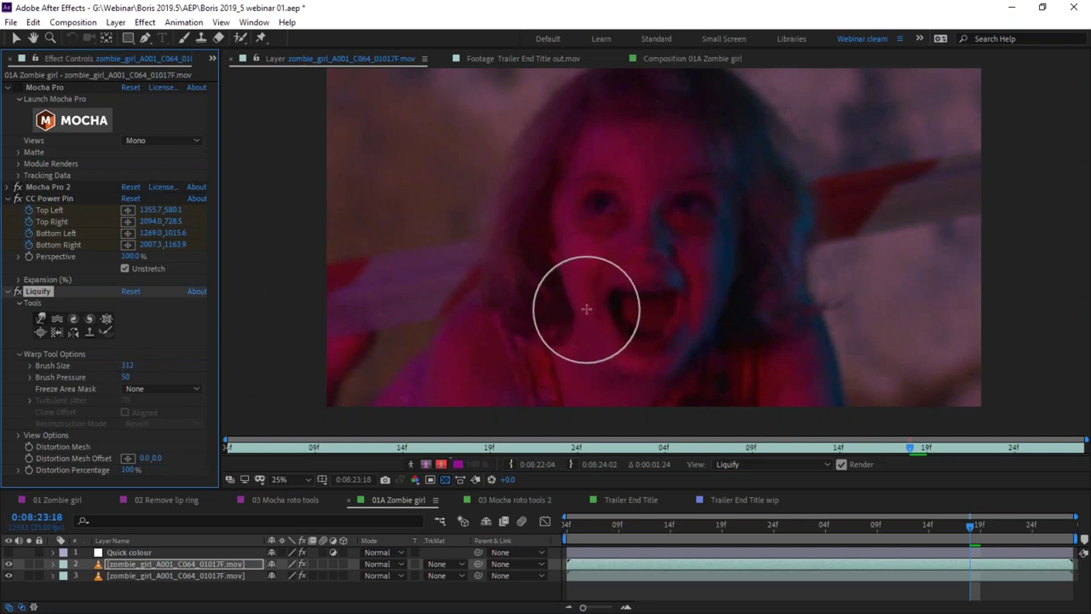
{"action": "left_click_drag", "start_coordinate": [125, 377], "coordinate": [113, 376]}
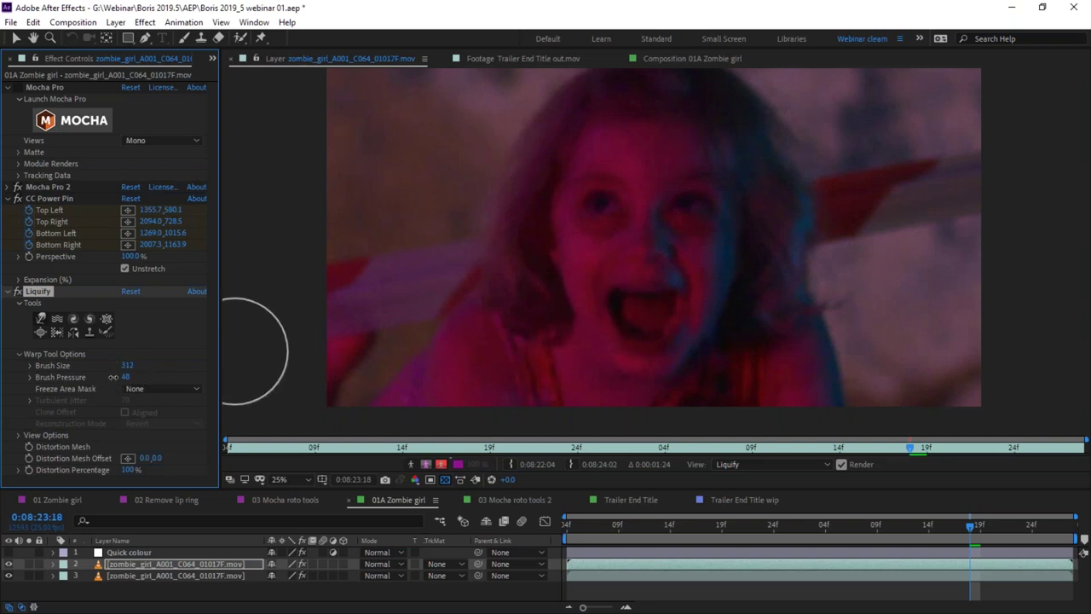
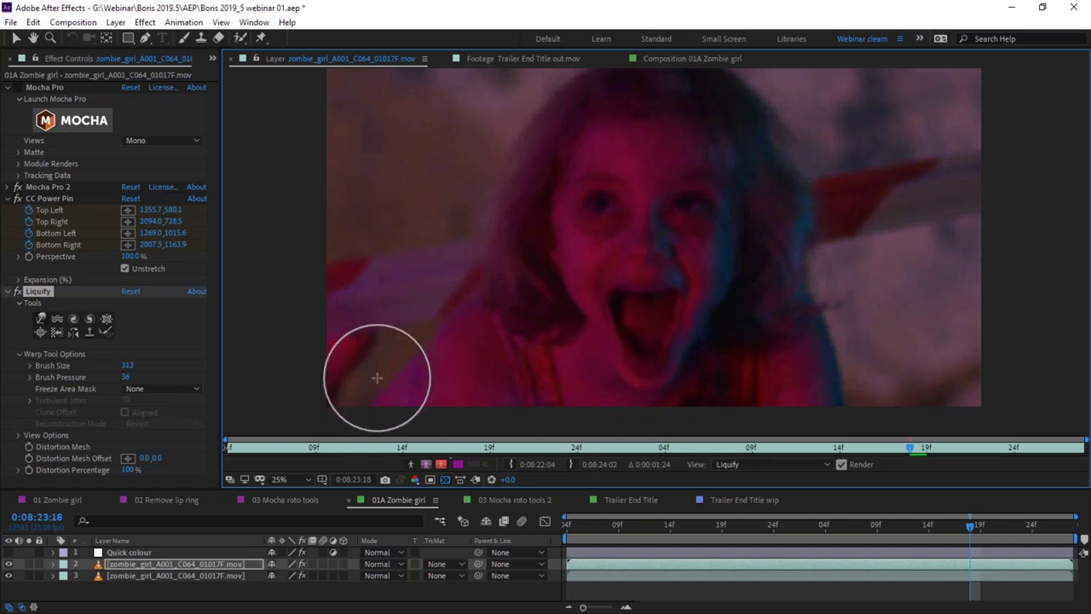
{"action": "left_click", "coordinate": [17, 294]}
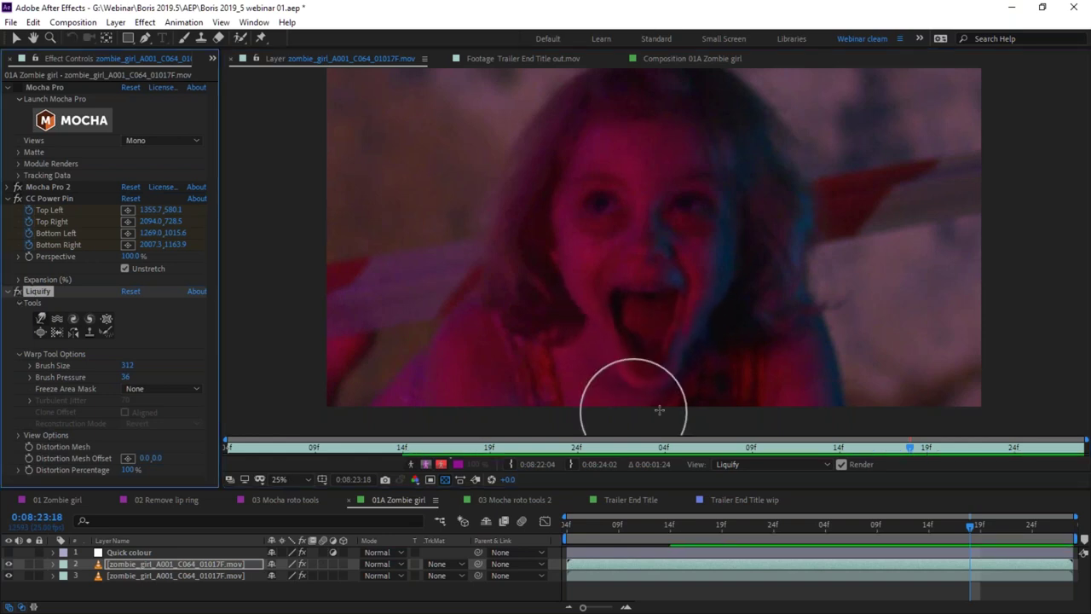
{"action": "mouse_move", "coordinate": [775, 360]}
{"action": "left_mouse_down"}
{"action": "mouse_move", "coordinate": [663, 390]}
{"action": "mouse_move", "coordinate": [641, 407]}
{"action": "mouse_move", "coordinate": [670, 406]}
{"action": "mouse_move", "coordinate": [644, 407]}
{"action": "left_mouse_up"}
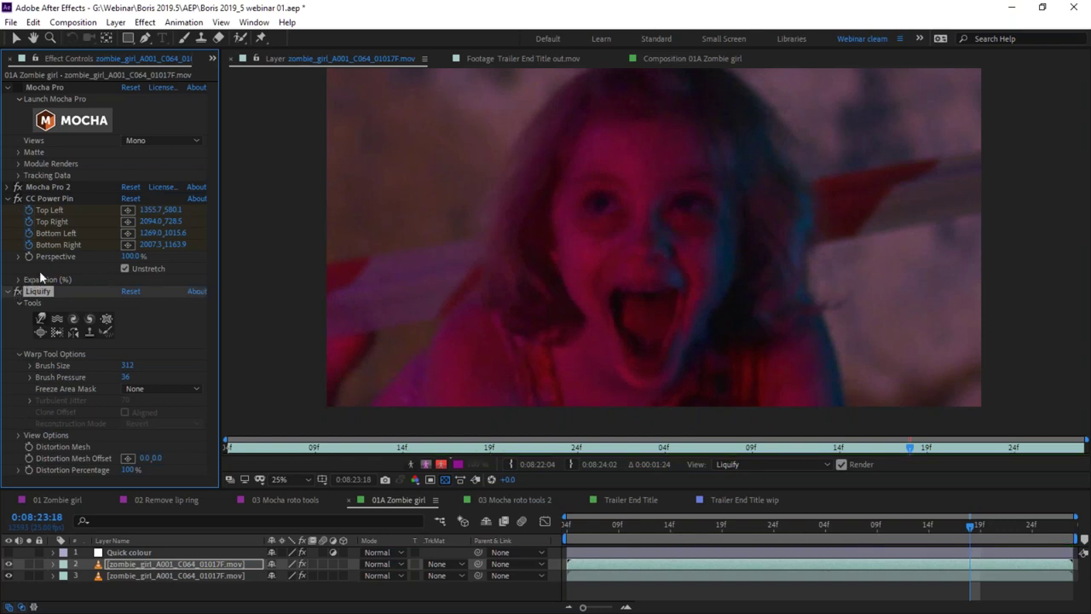
Switch Liquify to the Reconstruction tool with brush size 62 and the Revert reconstruction mode.
{"action": "left_click", "coordinate": [106, 332]}
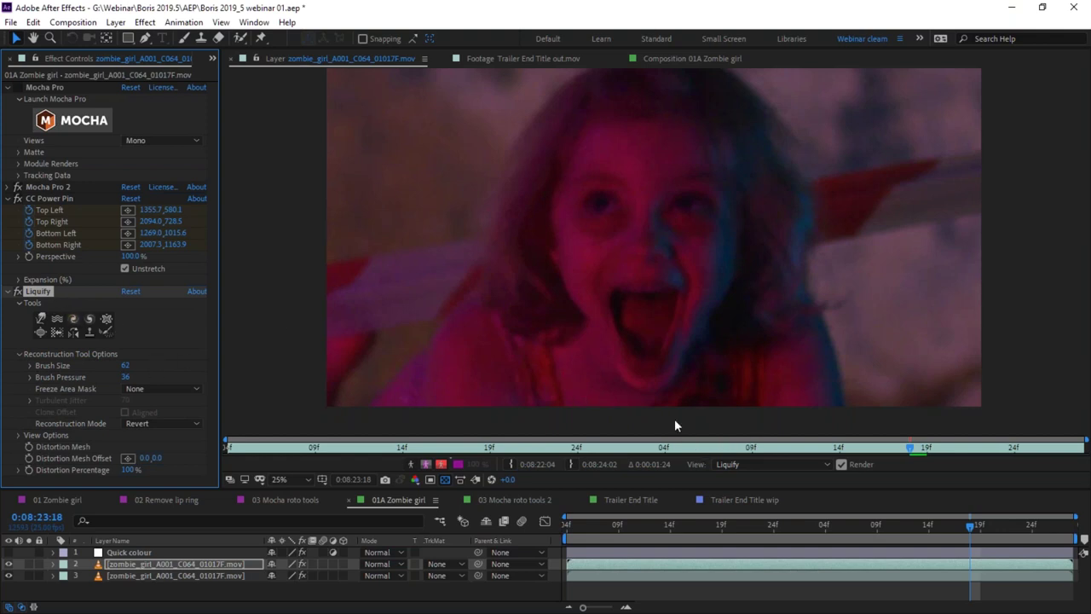
{"action": "left_click", "coordinate": [636, 408]}
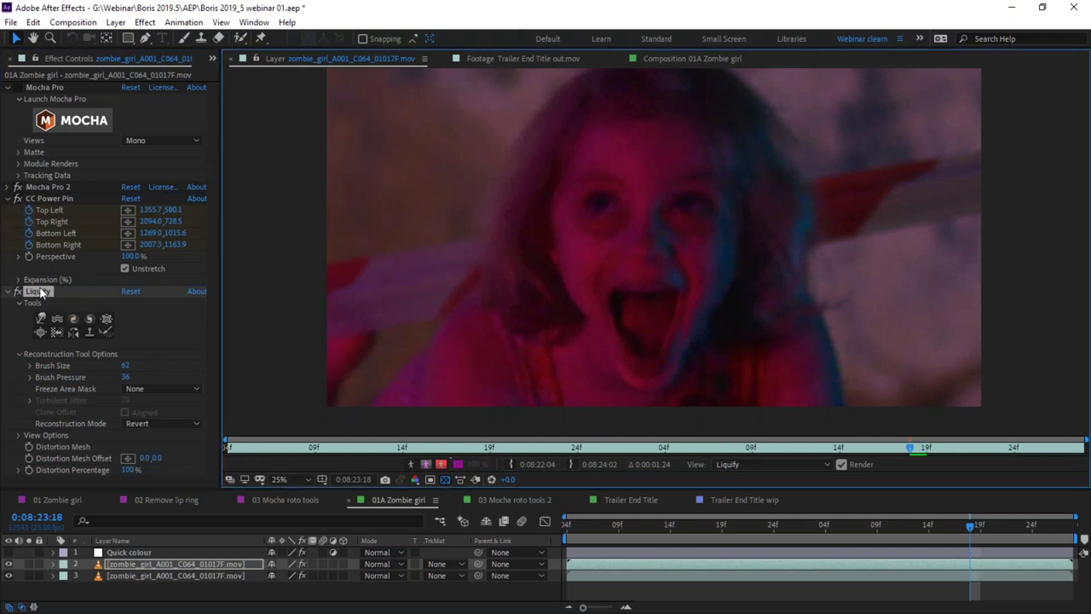
{"action": "left_click", "coordinate": [105, 332]}
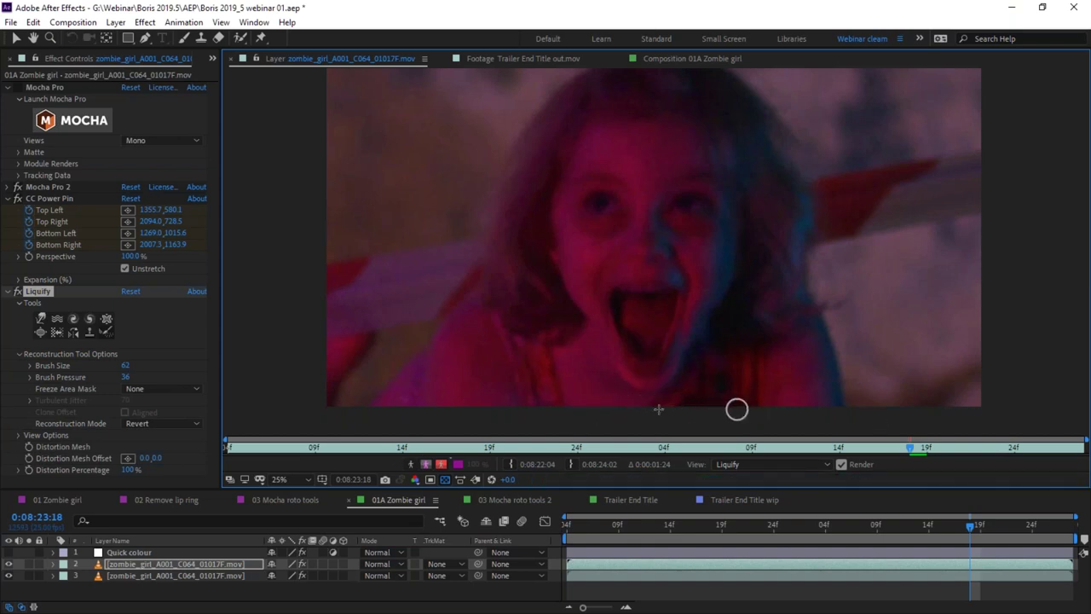
{"action": "left_click", "coordinate": [8, 292]}
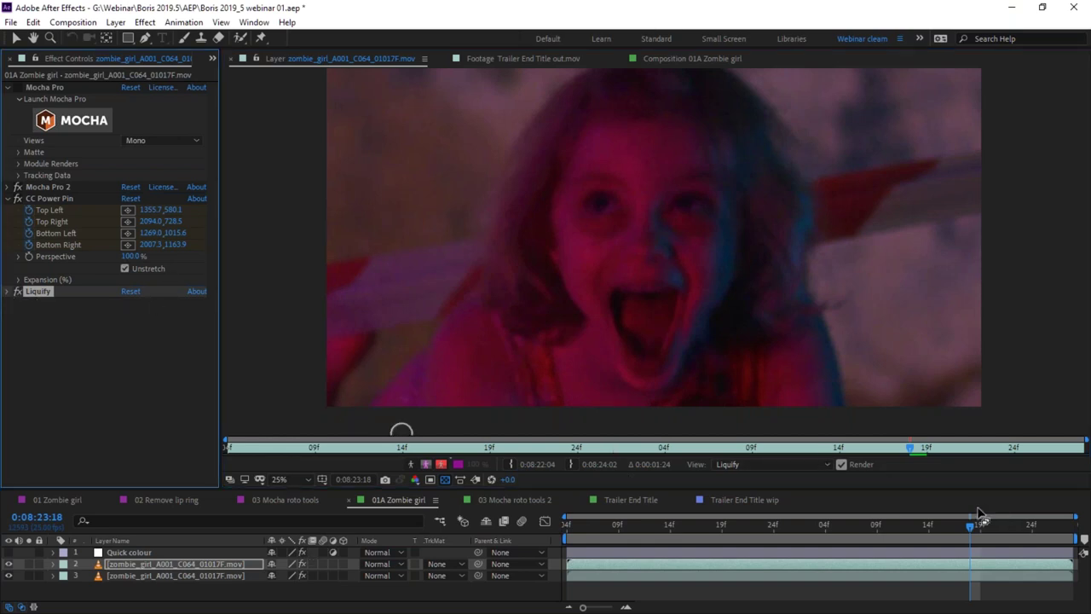
{"action": "left_click", "coordinate": [7, 291]}
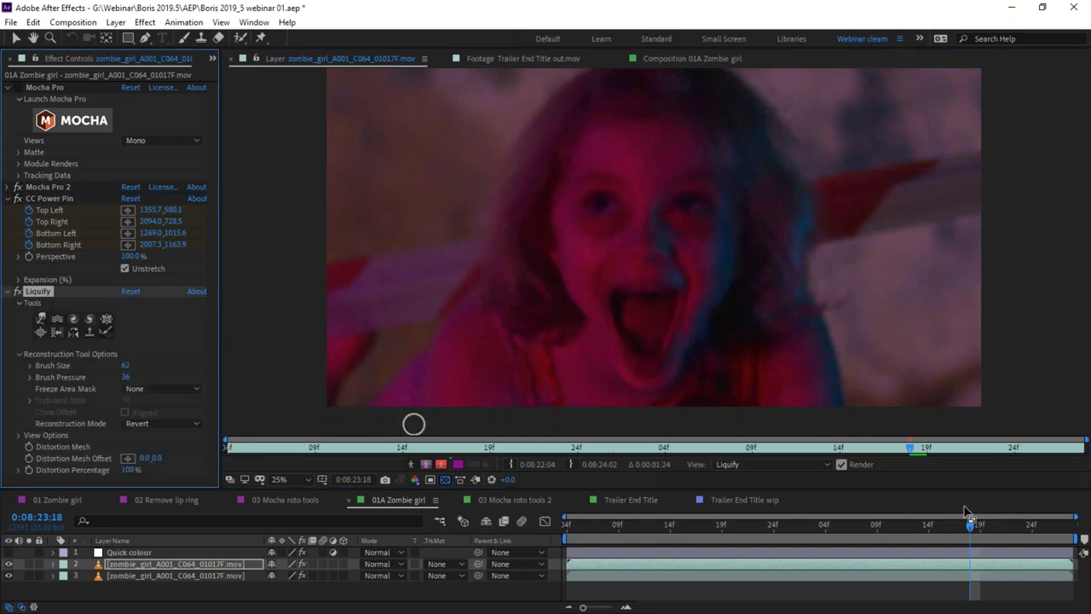
Keyframe Liquify's Distortion Percentage at 100% on 0:08:23:17 and at 0% on 0:08:23:13 and 0:08:23:08.
{"action": "left_click_drag", "start_coordinate": [973, 530], "coordinate": [903, 542]}
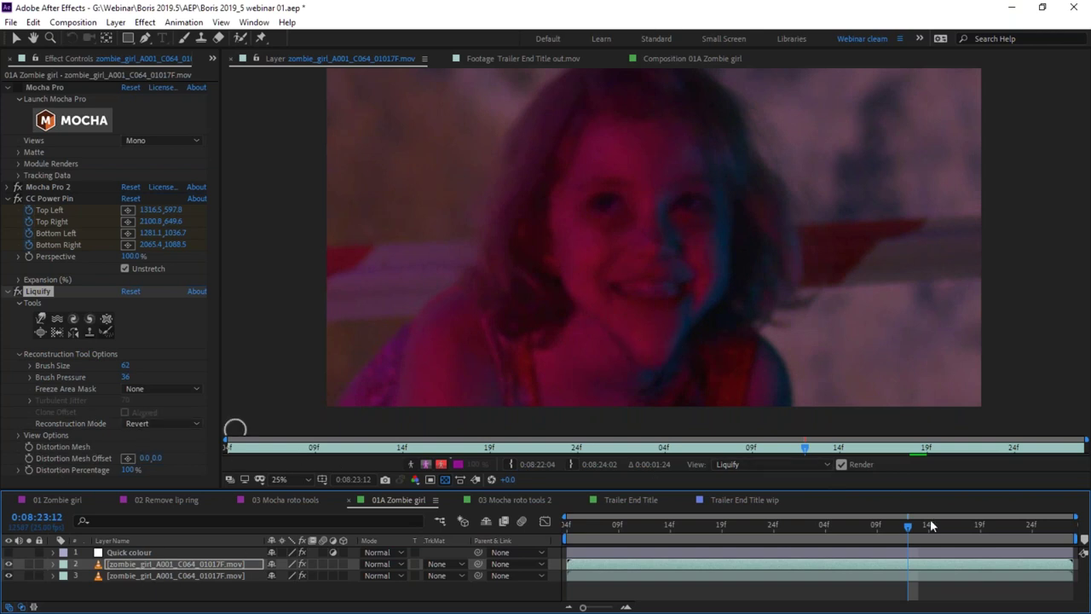
{"action": "left_click_drag", "start_coordinate": [908, 527], "coordinate": [958, 532]}
{"action": "left_click", "coordinate": [41, 453]}
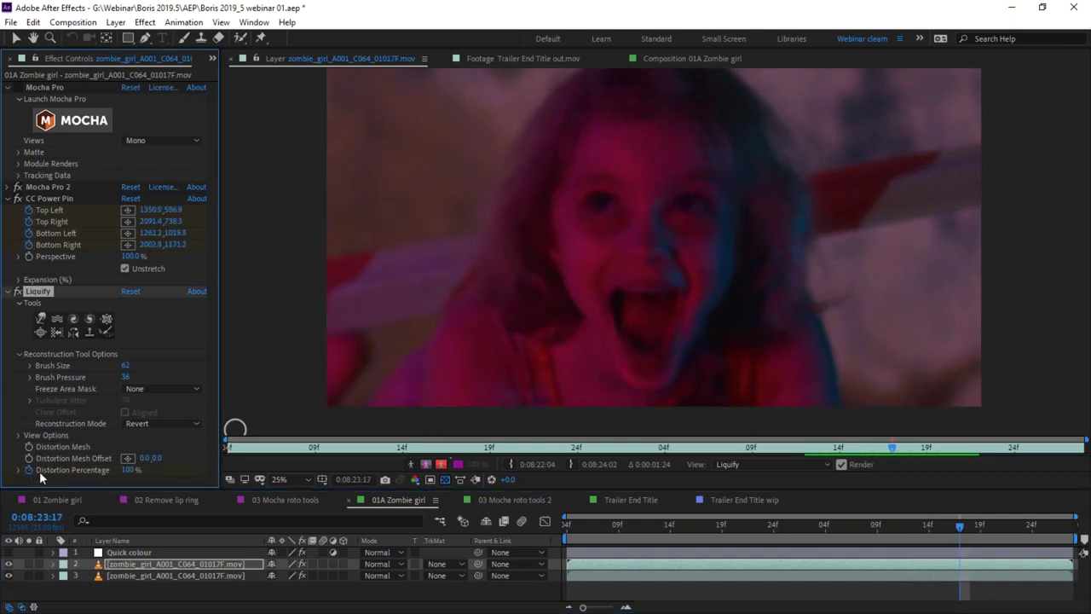
{"action": "left_click_drag", "start_coordinate": [953, 533], "coordinate": [915, 537]}
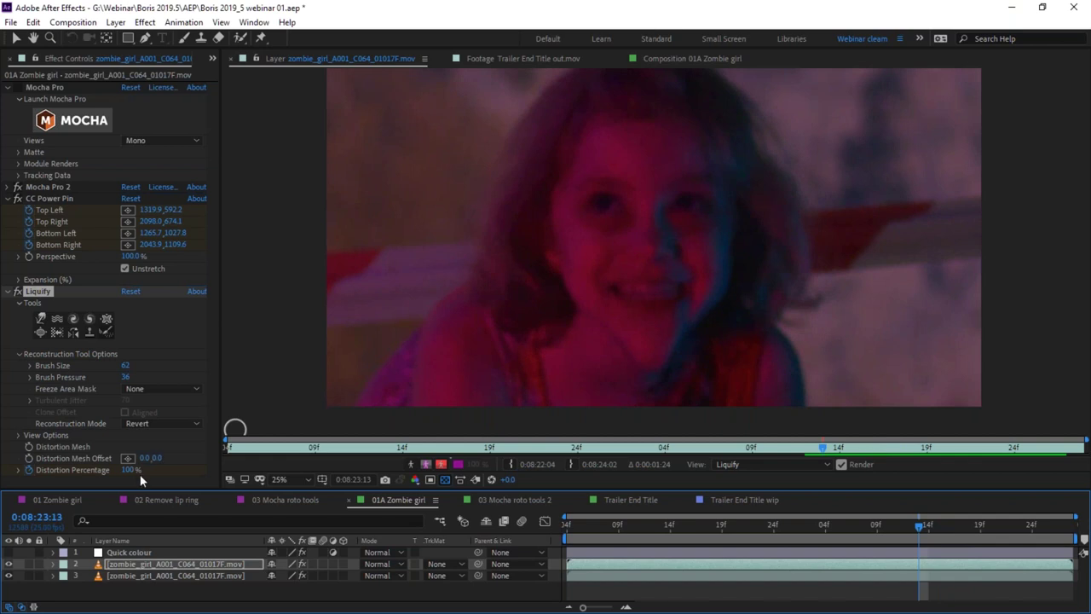
{"action": "left_click_drag", "start_coordinate": [130, 469], "coordinate": [34, 471]}
{"action": "left_click_drag", "start_coordinate": [906, 522], "coordinate": [861, 536]}
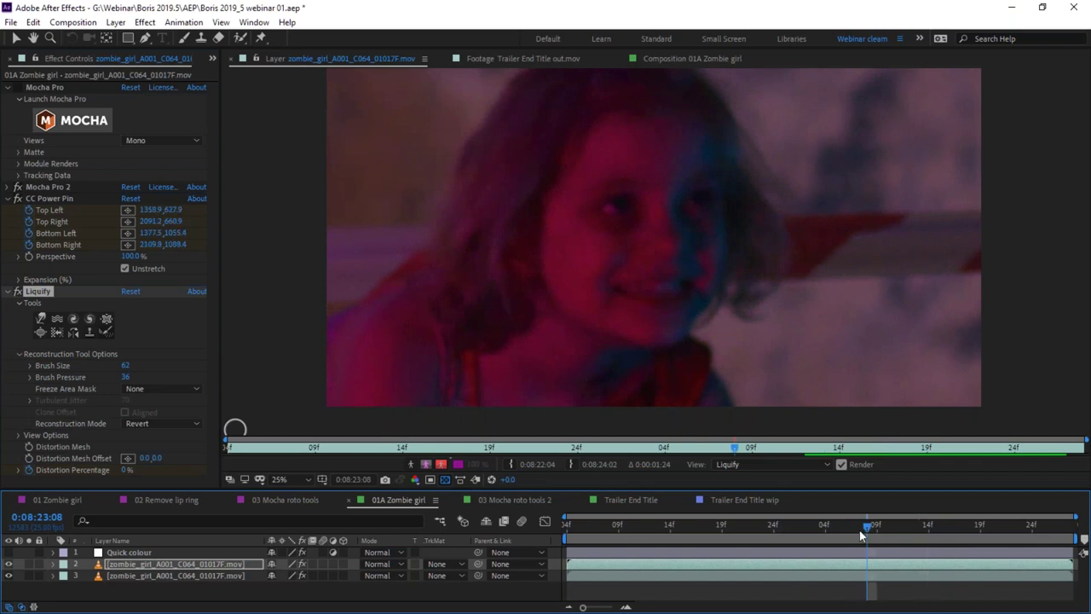
{"action": "left_click", "coordinate": [133, 470]}
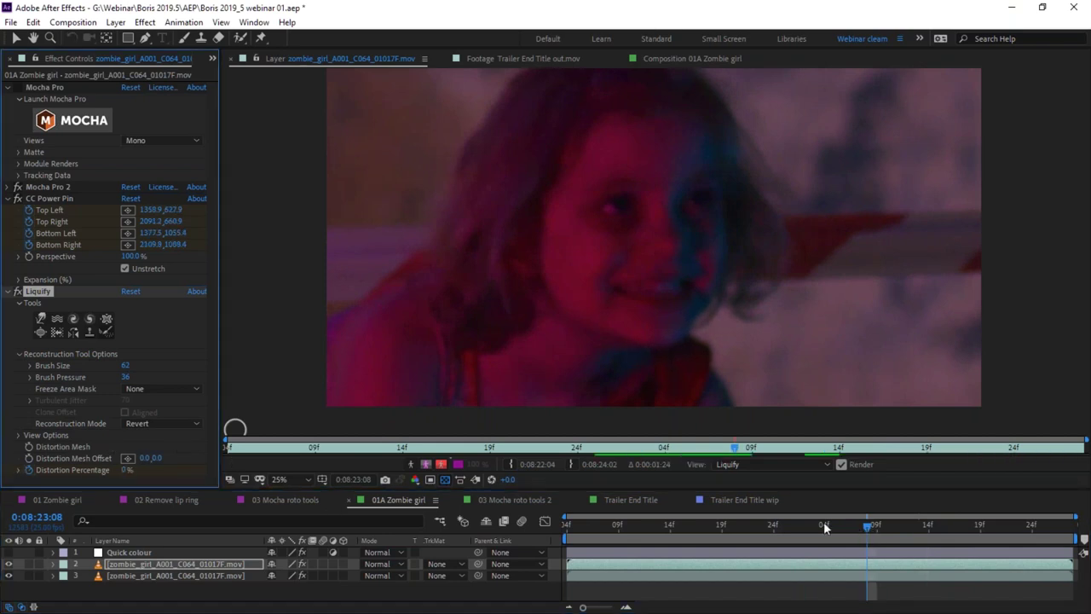
Keyframe the Distortion Percentage at 200% on 0:08:23:02, 107% on 0:08:22:18 and 0% on 0:08:22:15.
{"action": "left_click_drag", "start_coordinate": [861, 529], "coordinate": [805, 537]}
{"action": "left_click_drag", "start_coordinate": [127, 469], "coordinate": [304, 464]}
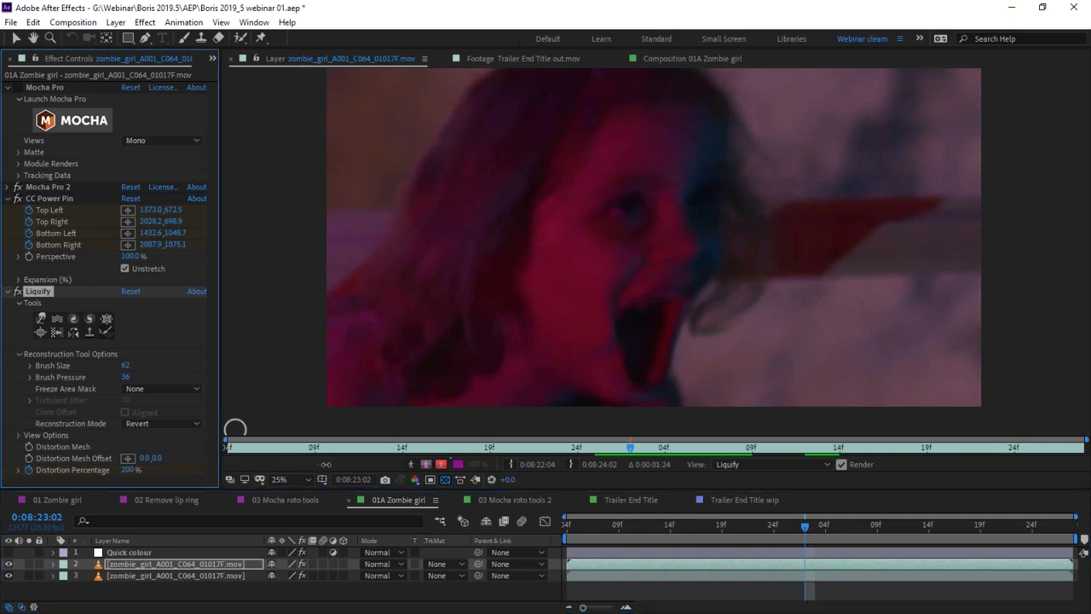
{"action": "left_click_drag", "start_coordinate": [804, 530], "coordinate": [713, 529]}
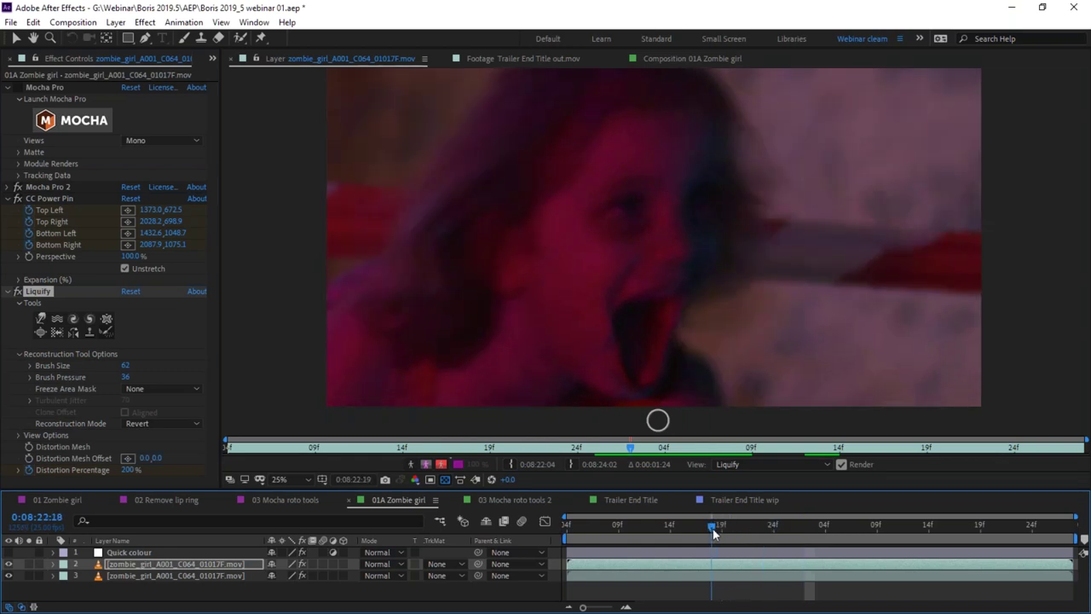
{"action": "left_click_drag", "start_coordinate": [128, 469], "coordinate": [70, 470]}
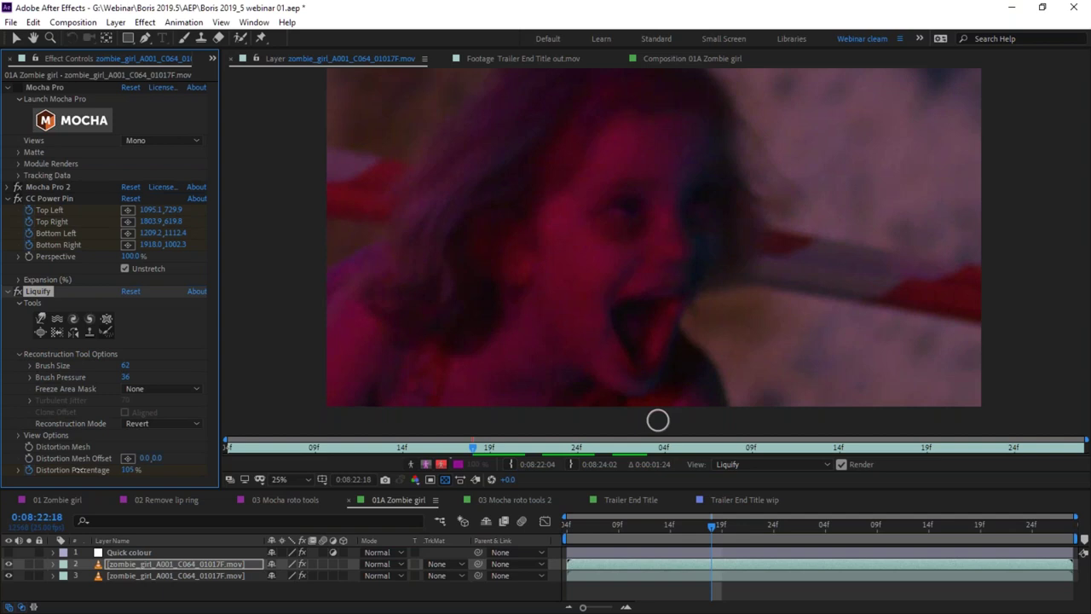
{"action": "left_click_drag", "start_coordinate": [714, 527], "coordinate": [678, 525]}
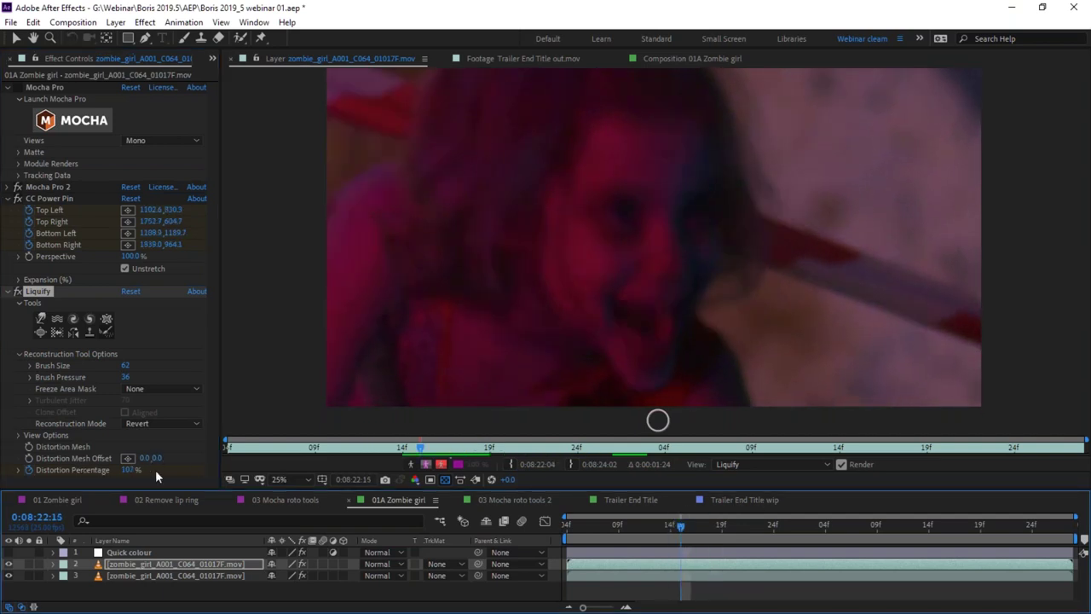
{"action": "left_click_drag", "start_coordinate": [127, 470], "coordinate": [10, 475]}
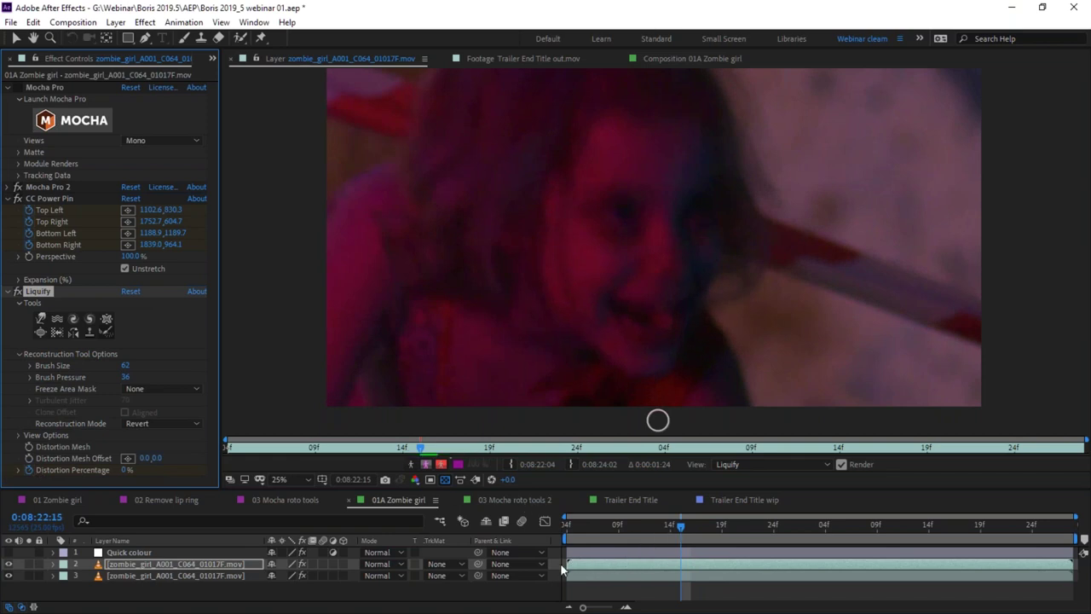
Trim the start of the duplicated zombie_girl layer to 0:08:22:15 and preview the animated mouth in the 01A Zombie girl composition.
{"action": "left_click_drag", "start_coordinate": [568, 563], "coordinate": [682, 573]}
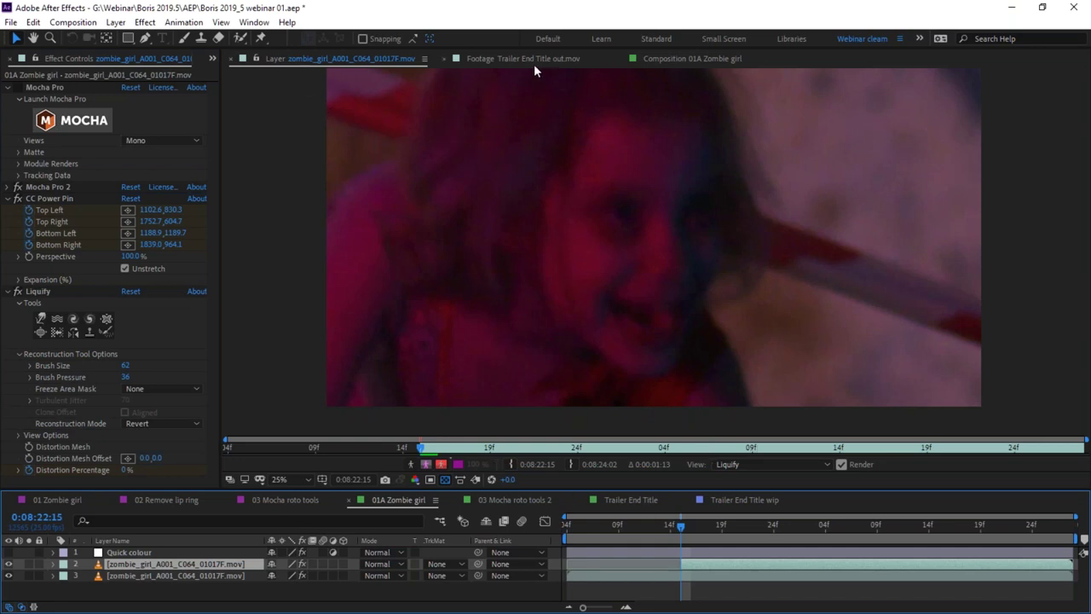
{"action": "left_click", "coordinate": [666, 57]}
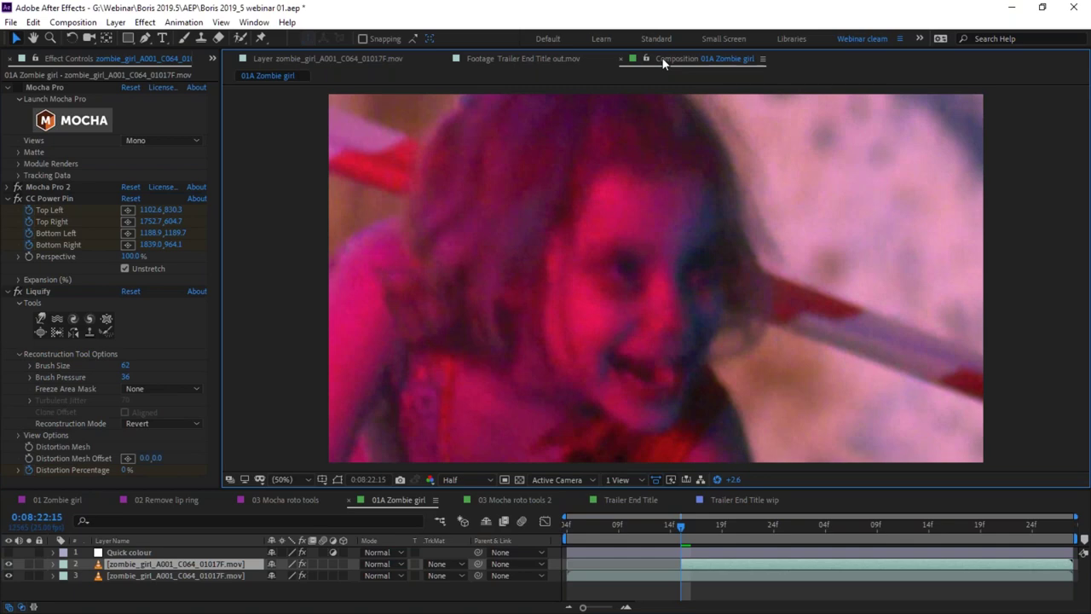
{"action": "key", "text": "space"}
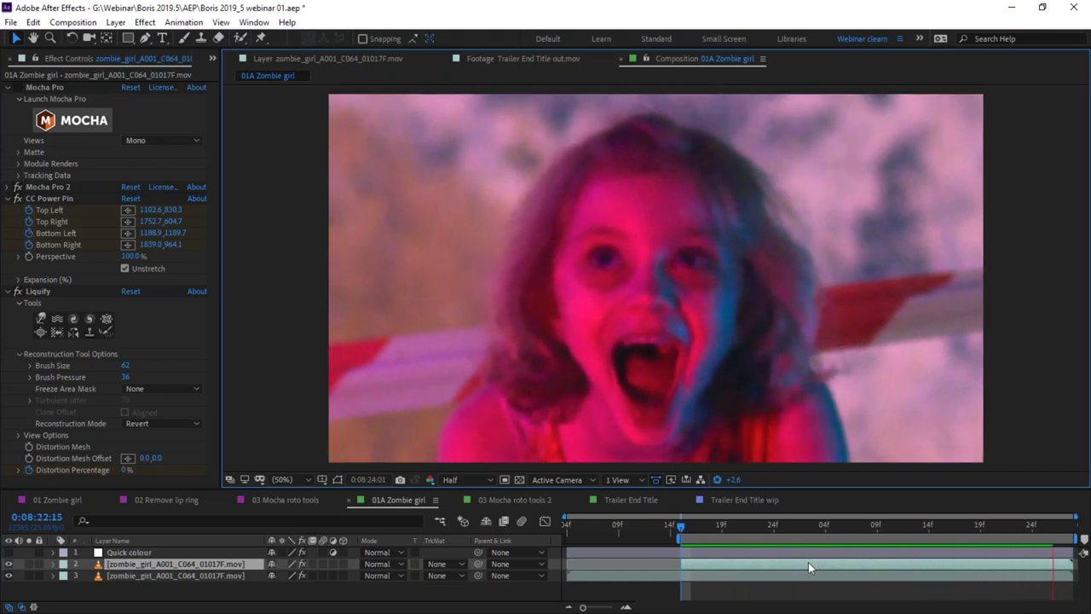
{"action": "left_click_drag", "start_coordinate": [698, 528], "coordinate": [983, 526]}
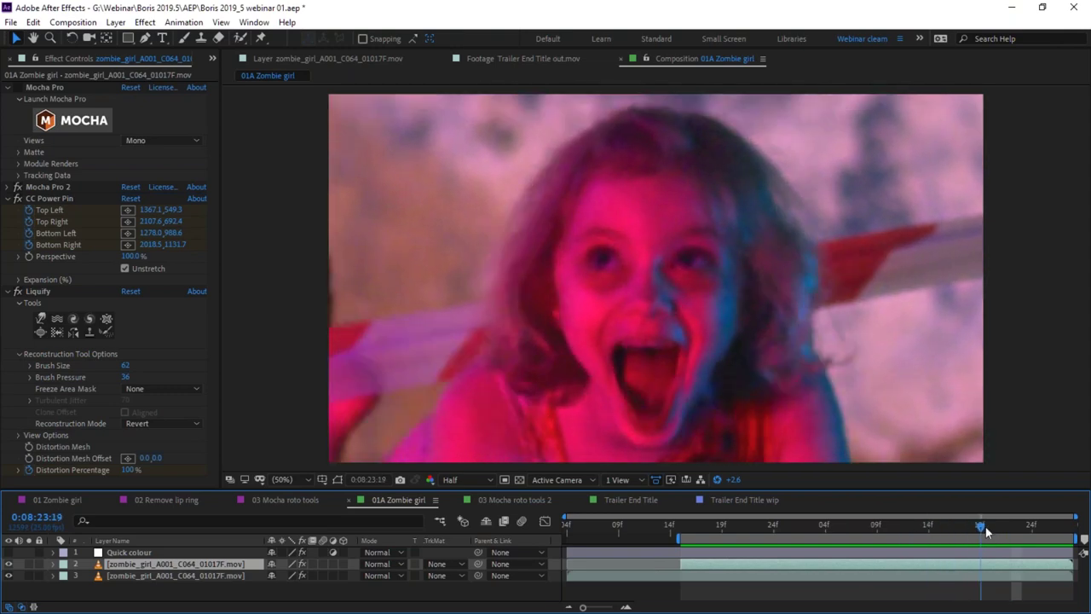
Duplicate the CC Power Pin effect and place the copy below Liquify in the effect stack.
{"action": "left_click", "coordinate": [7, 291]}
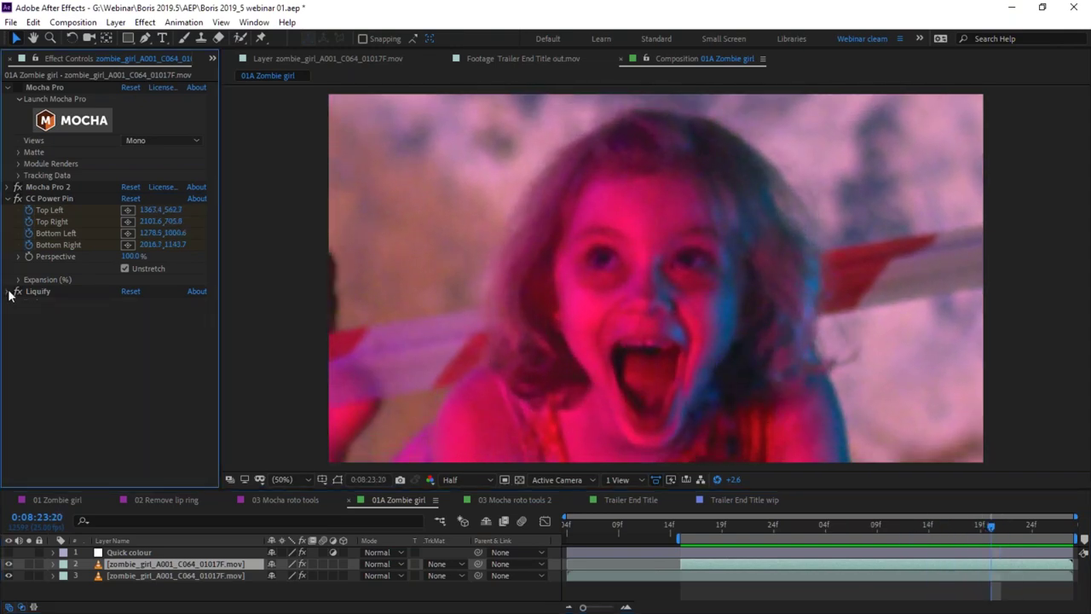
{"action": "left_click", "coordinate": [52, 198]}
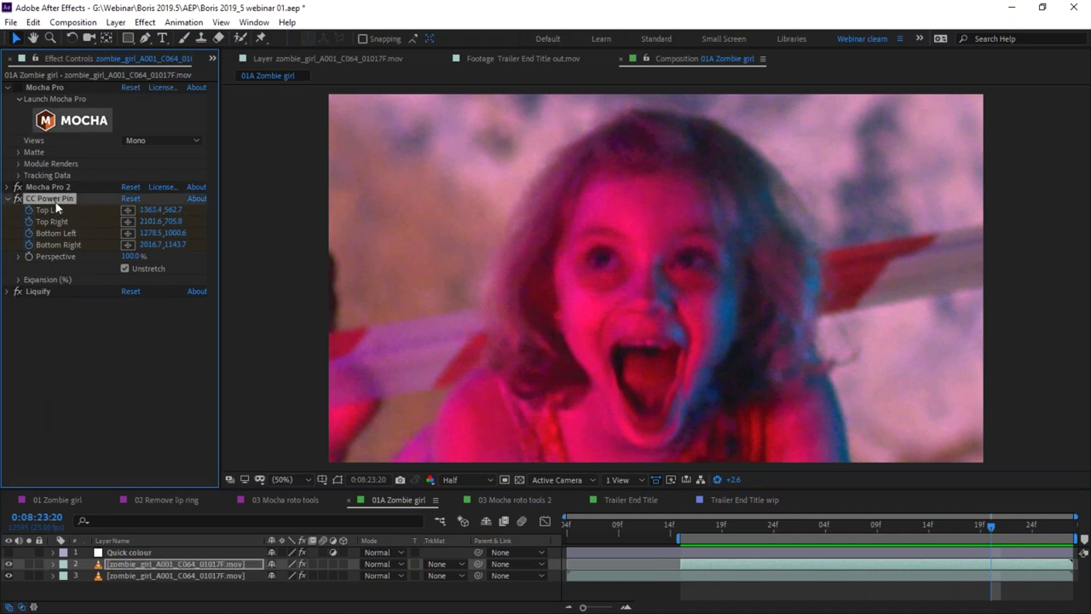
{"action": "left_click", "coordinate": [33, 22]}
{"action": "left_click", "coordinate": [132, 199]}
{"action": "left_click_drag", "start_coordinate": [59, 294], "coordinate": [88, 424]}
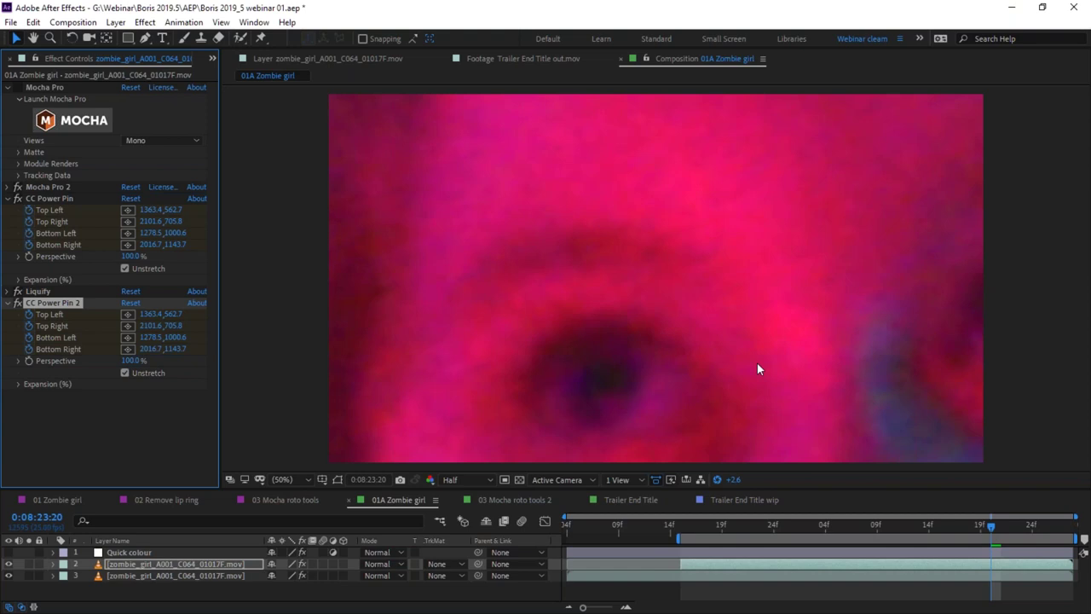
Turn off Unstretch on CC Power Pin 2, collapse both CC Power Pin effects and check the pinned mouth in the moving footage.
{"action": "left_click", "coordinate": [125, 373]}
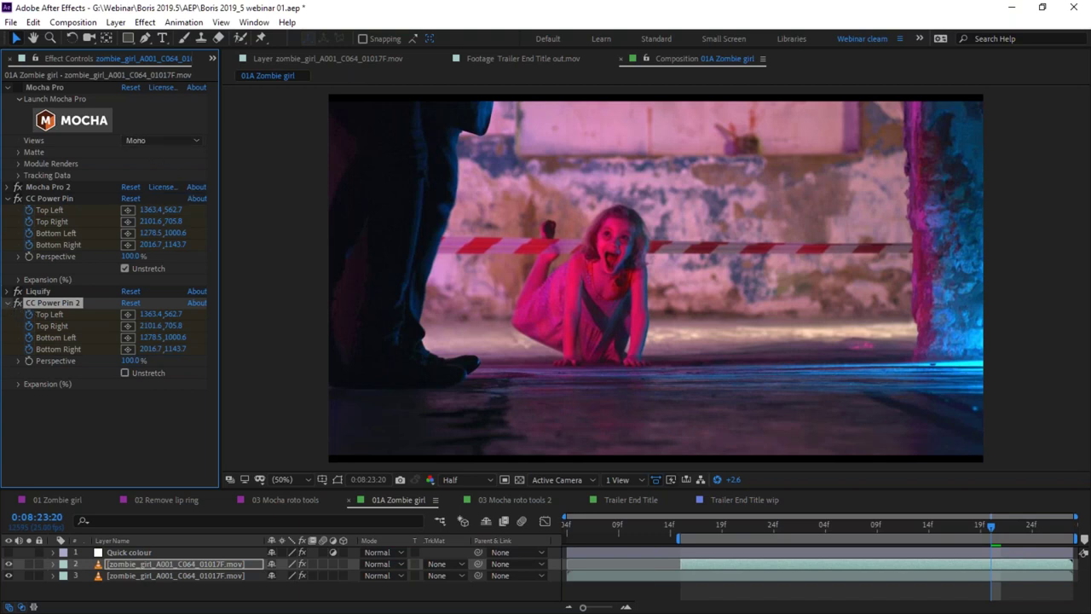
{"action": "left_click", "coordinate": [9, 301]}
{"action": "left_click", "coordinate": [9, 199]}
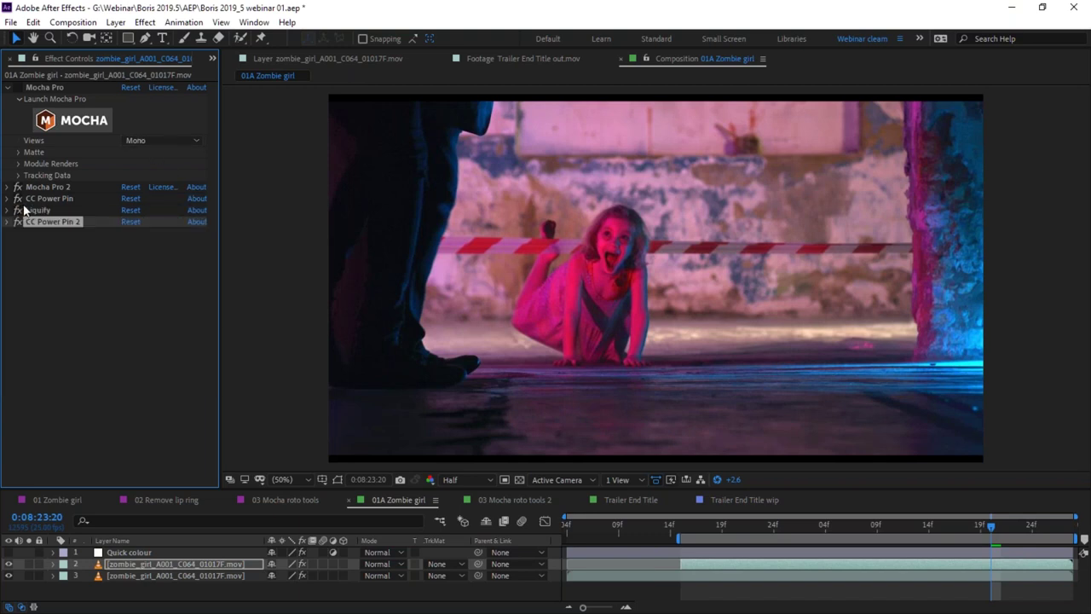
{"action": "left_click_drag", "start_coordinate": [17, 201], "coordinate": [18, 222]}
{"action": "left_click_drag", "start_coordinate": [984, 525], "coordinate": [1027, 527]}
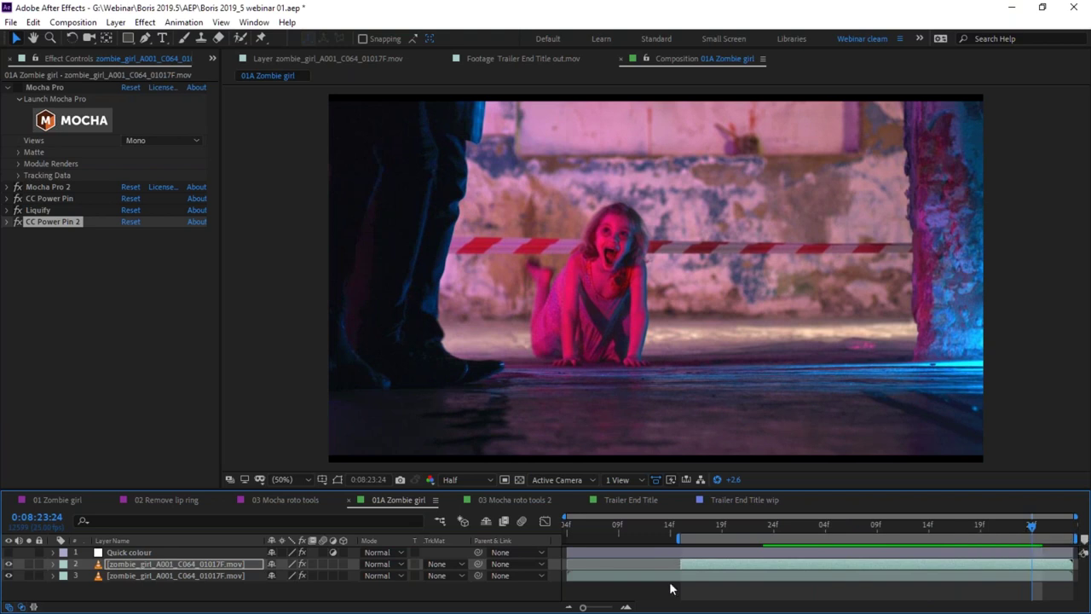
Extend the work area back to the start of the composition and reset the viewer exposure at 0:08:22:19.
{"action": "left_click_drag", "start_coordinate": [678, 539], "coordinate": [492, 543]}
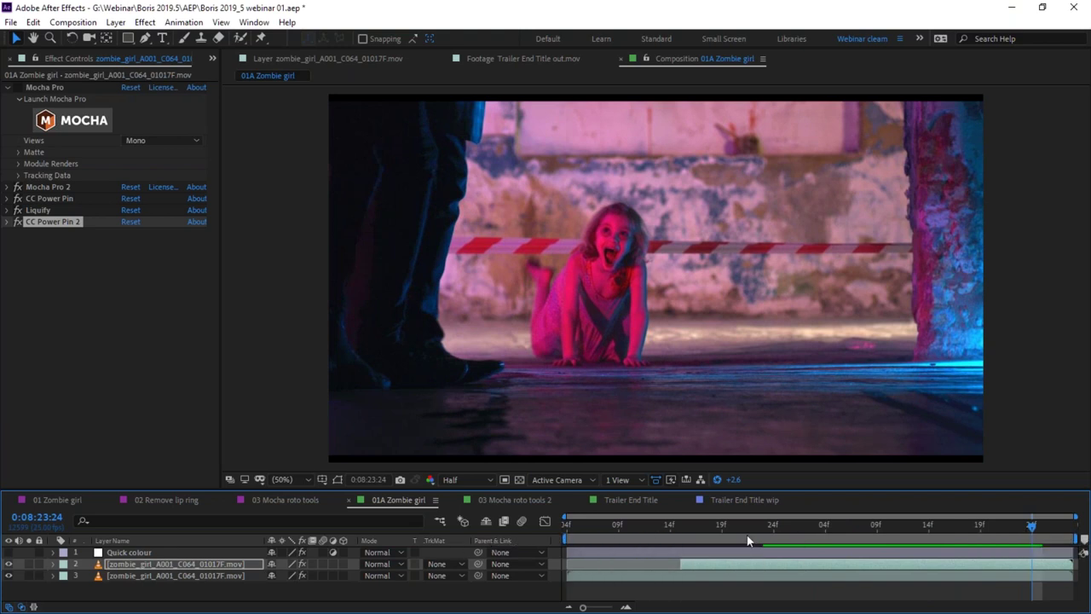
{"action": "left_click_drag", "start_coordinate": [725, 533], "coordinate": [721, 525]}
{"action": "left_click", "coordinate": [716, 479]}
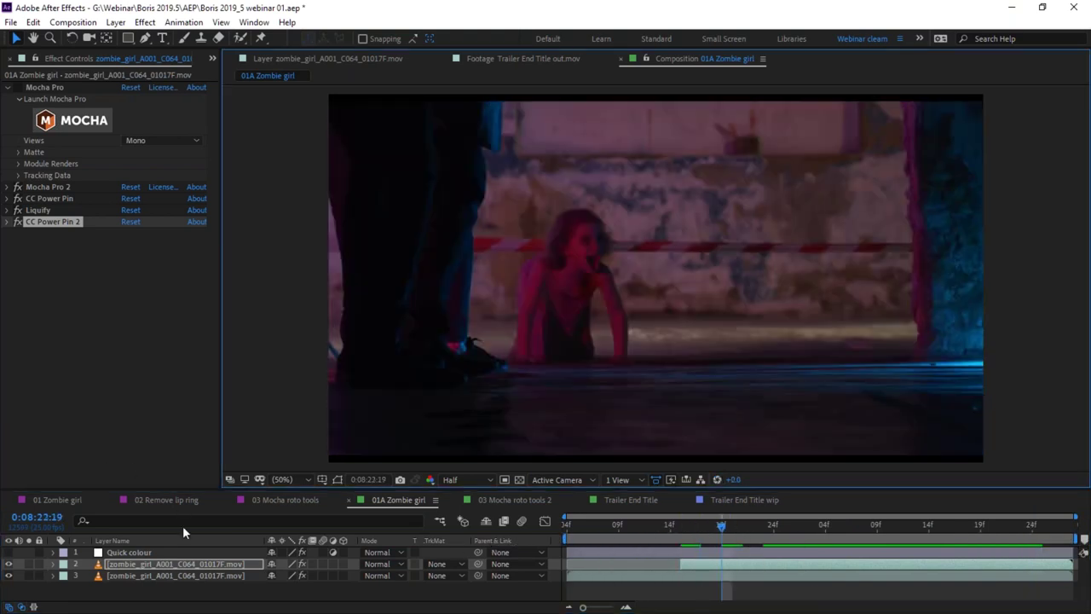
Make the Quick colour layer visible, preview the graded shot and raise the viewer exposure to +0.4.
{"action": "left_click", "coordinate": [9, 562]}
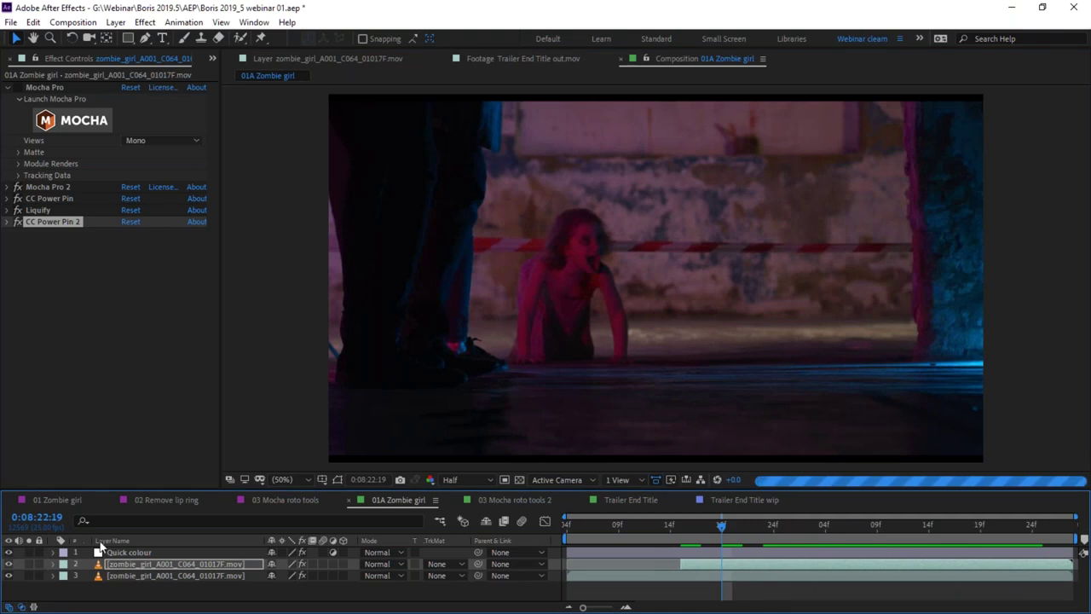
{"action": "key", "text": "space"}
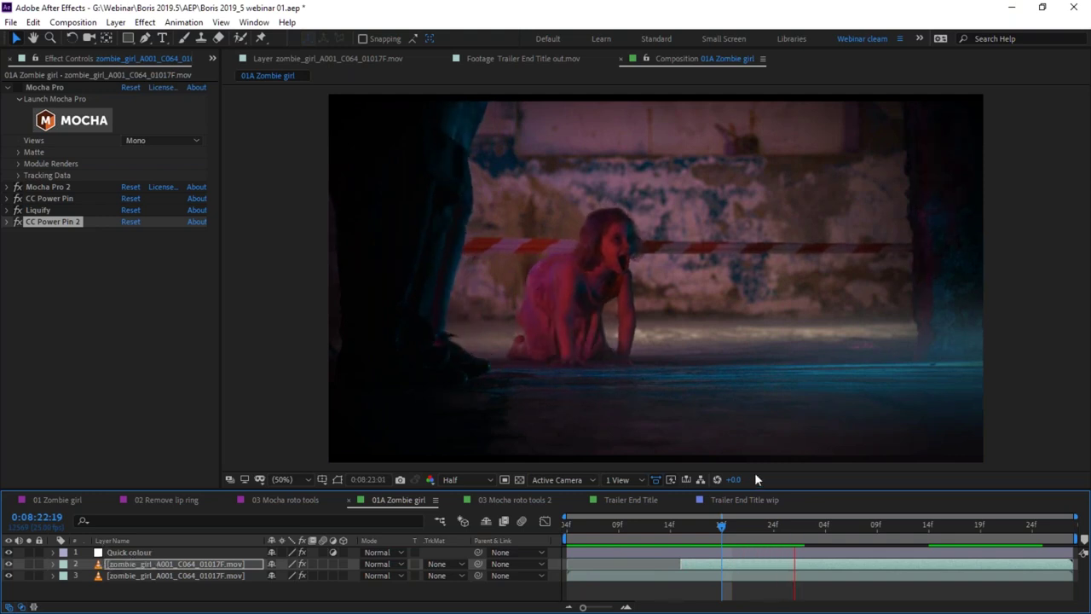
{"action": "left_click_drag", "start_coordinate": [739, 482], "coordinate": [741, 482]}
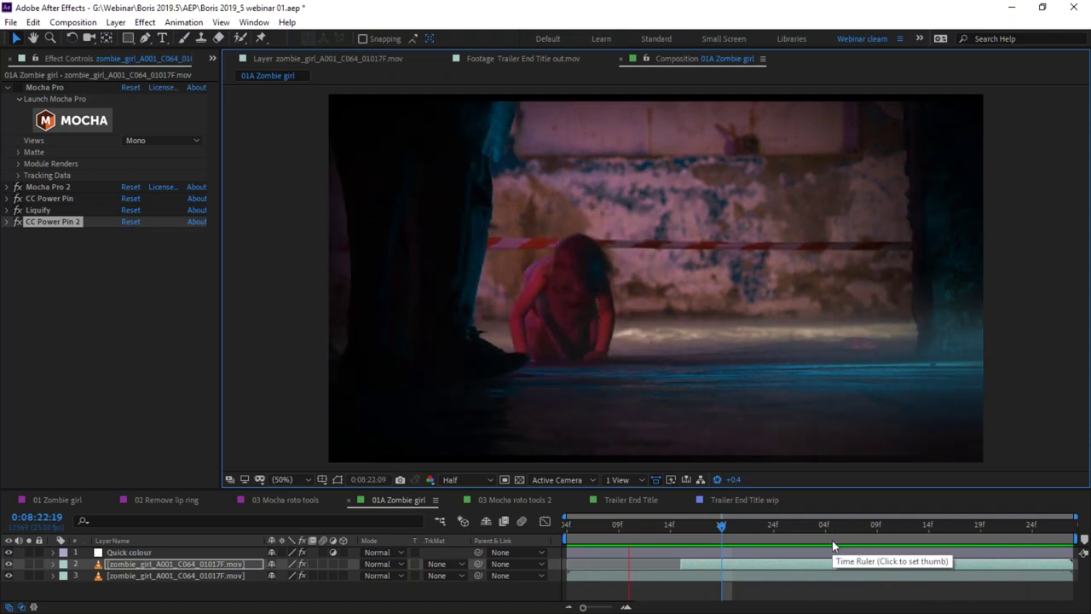
At 0:08:23:21, solo and unsolo the original zombie_girl layer to compare the face with and without the distortion.
{"action": "left_click_drag", "start_coordinate": [815, 533], "coordinate": [1002, 533]}
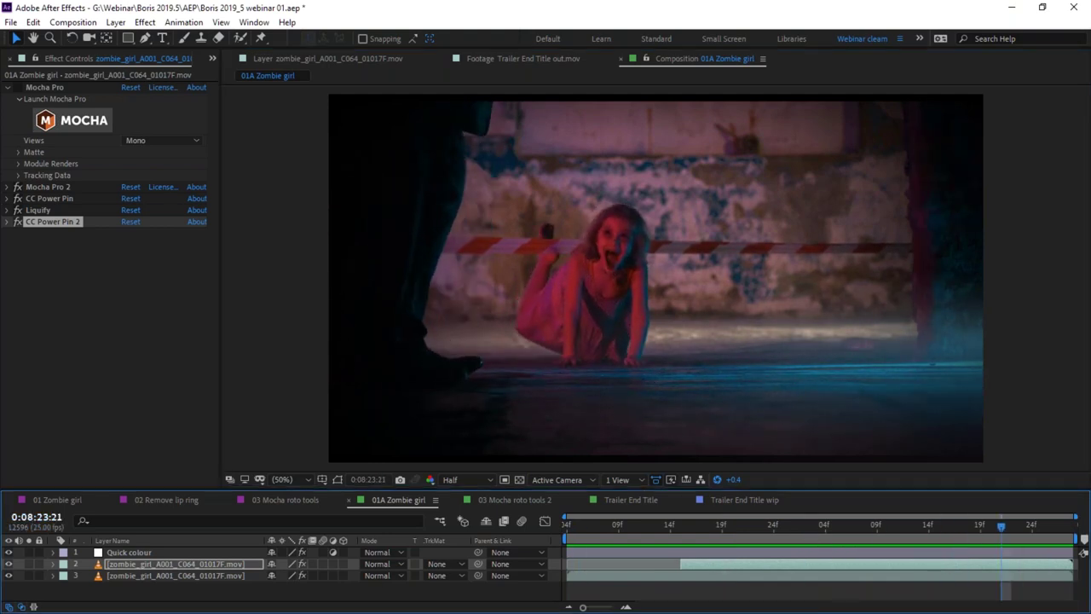
{"action": "left_click", "coordinate": [29, 577]}
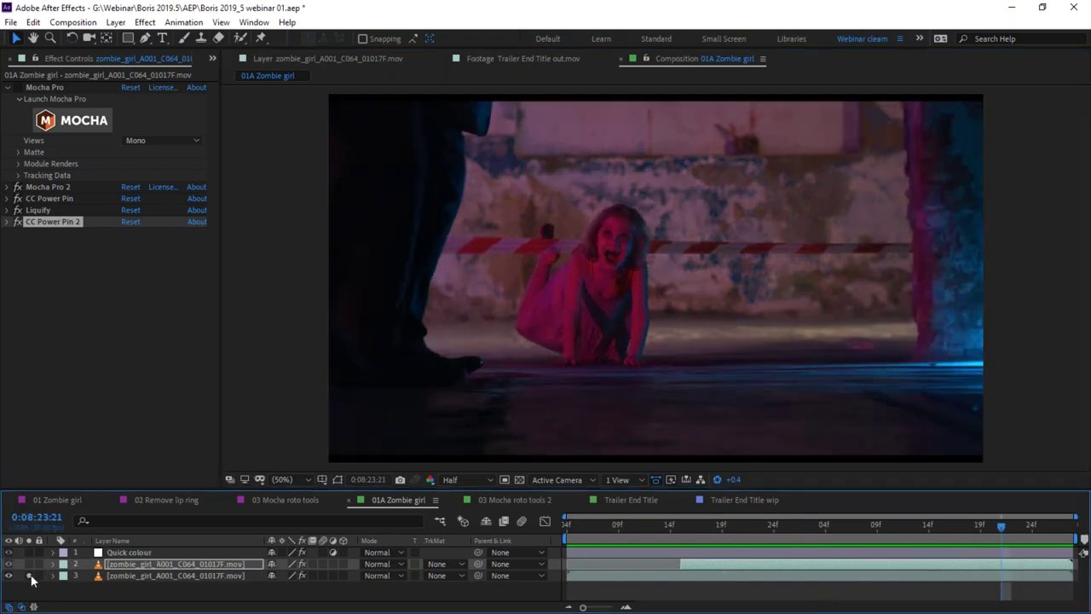
{"action": "left_click", "coordinate": [32, 579]}
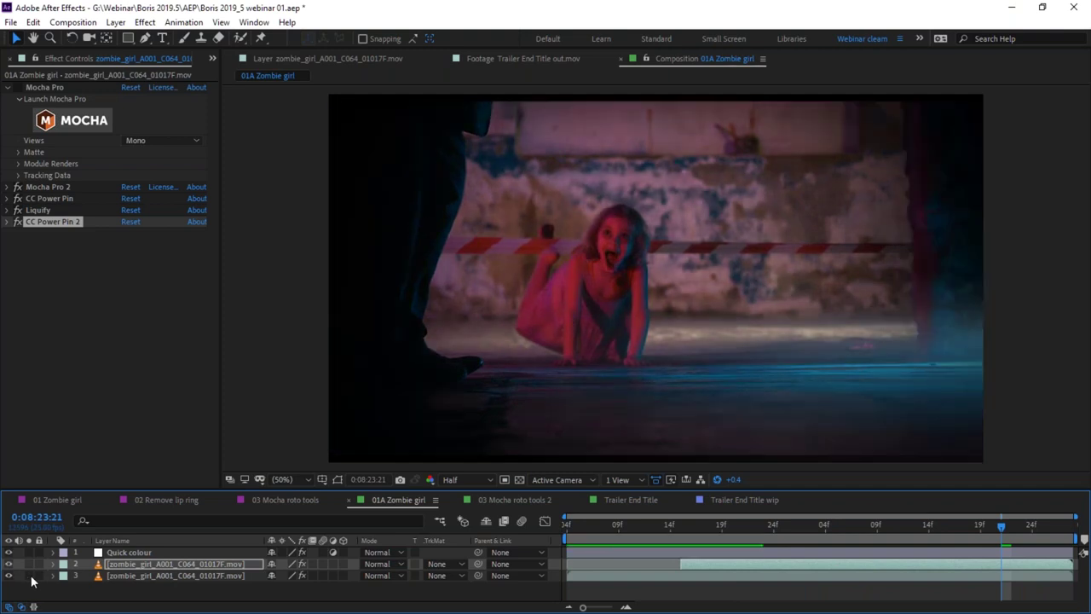
{"action": "left_click", "coordinate": [32, 580]}
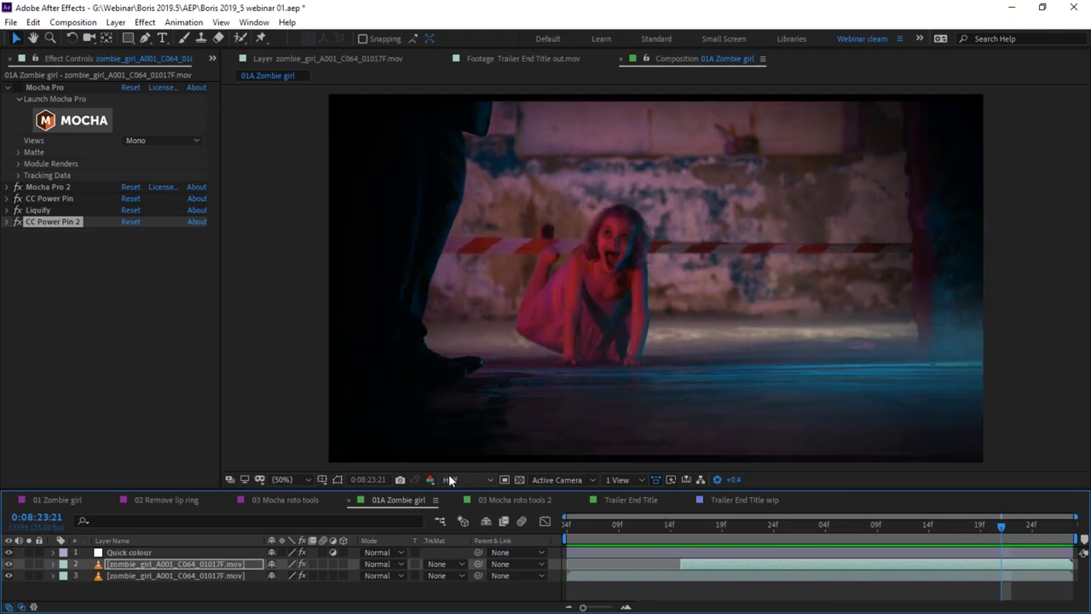
Open the 02 Remove lip ring composition and preview it with and without the Looking dreaming Paint layer.
{"action": "left_click", "coordinate": [181, 502]}
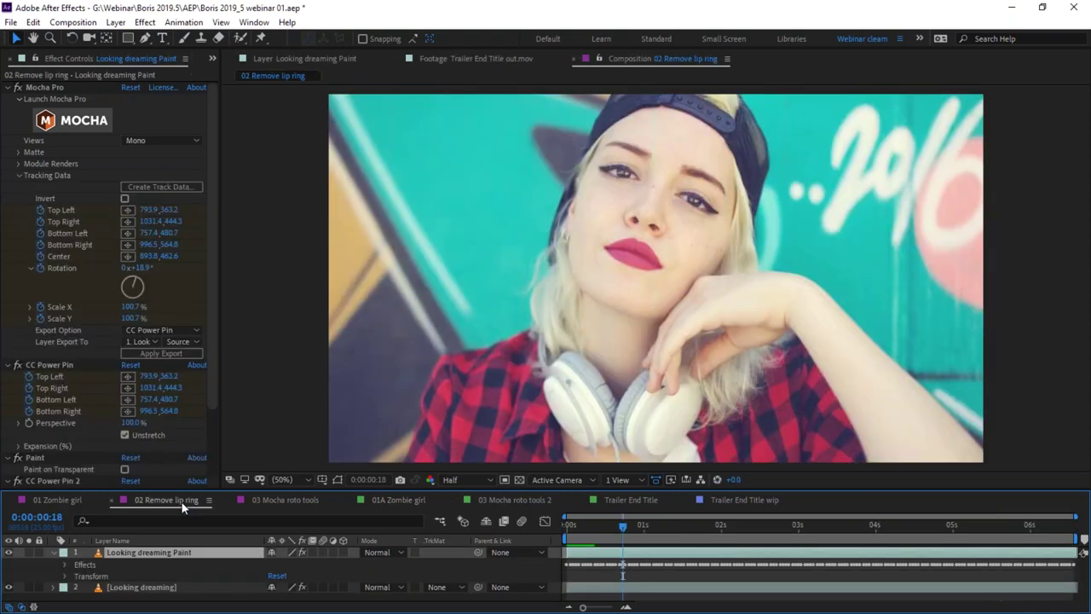
{"action": "key", "text": "space"}
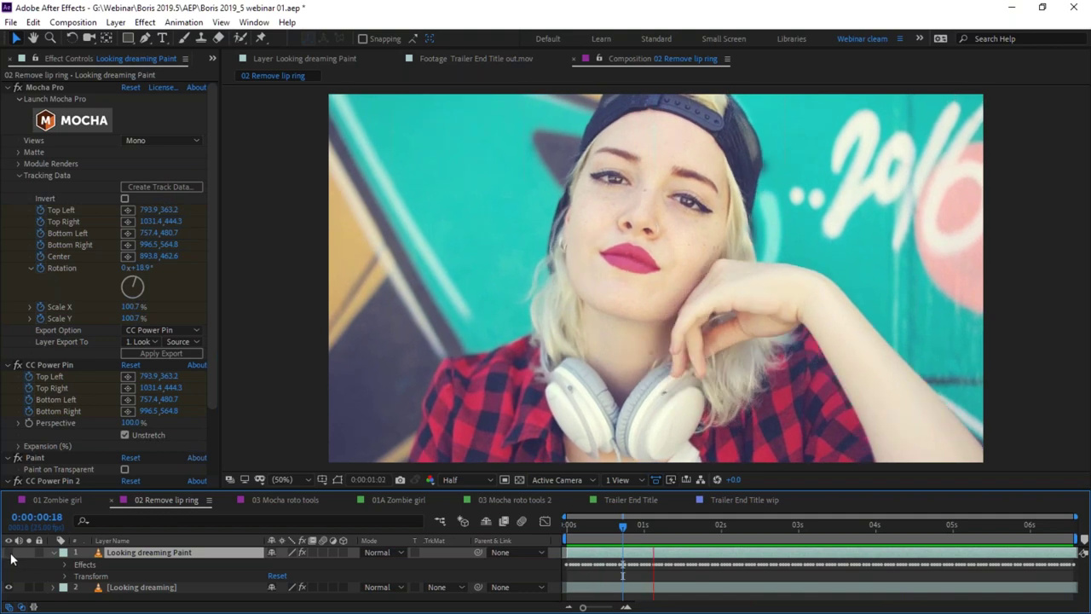
{"action": "key", "text": "space"}
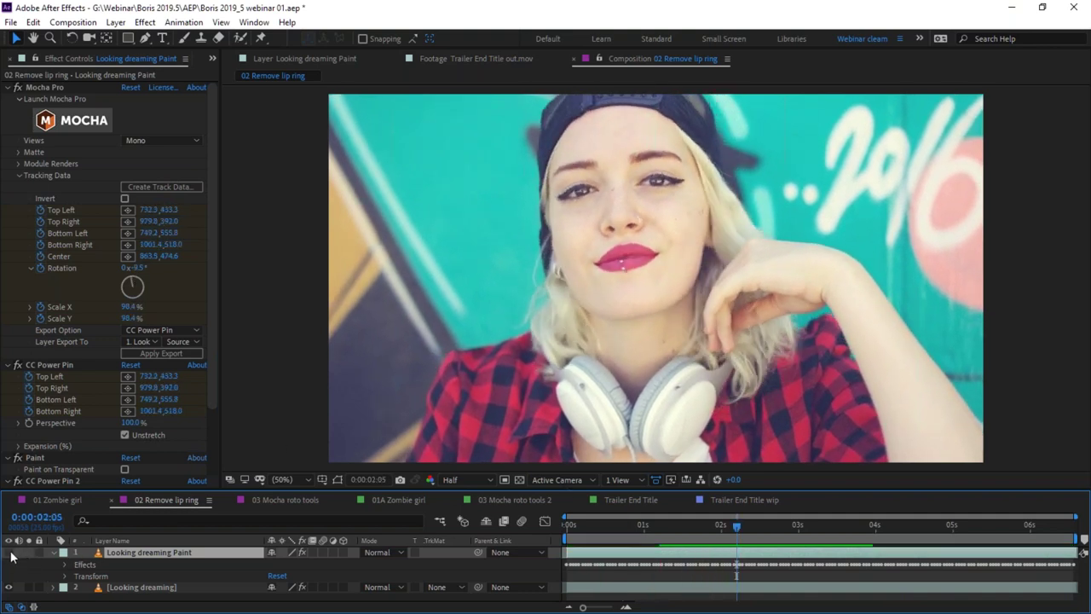
{"action": "left_click_drag", "start_coordinate": [827, 527], "coordinate": [959, 526]}
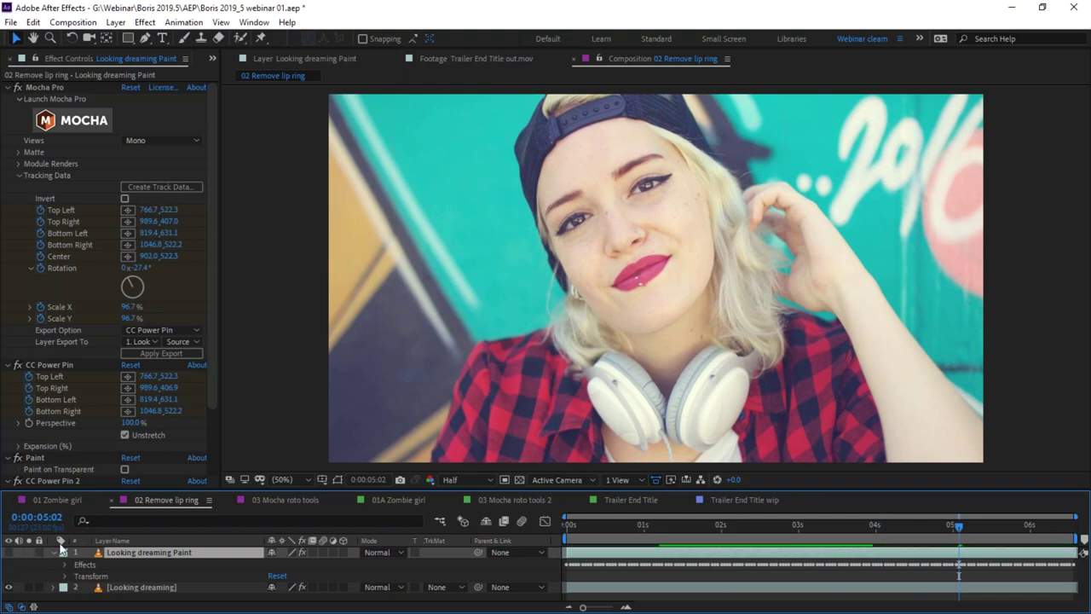
Solo the Looking dreaming Paint layer and disable its CC Power Pin 2 to examine the stabilised lip patch.
{"action": "left_click", "coordinate": [29, 551]}
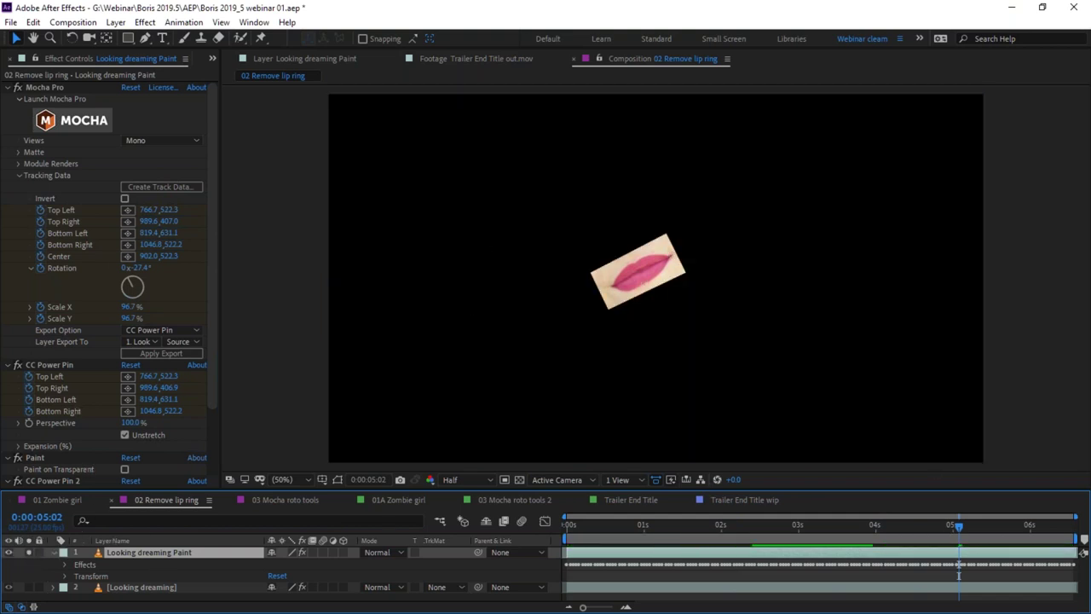
{"action": "left_click_drag", "start_coordinate": [912, 526], "coordinate": [961, 527]}
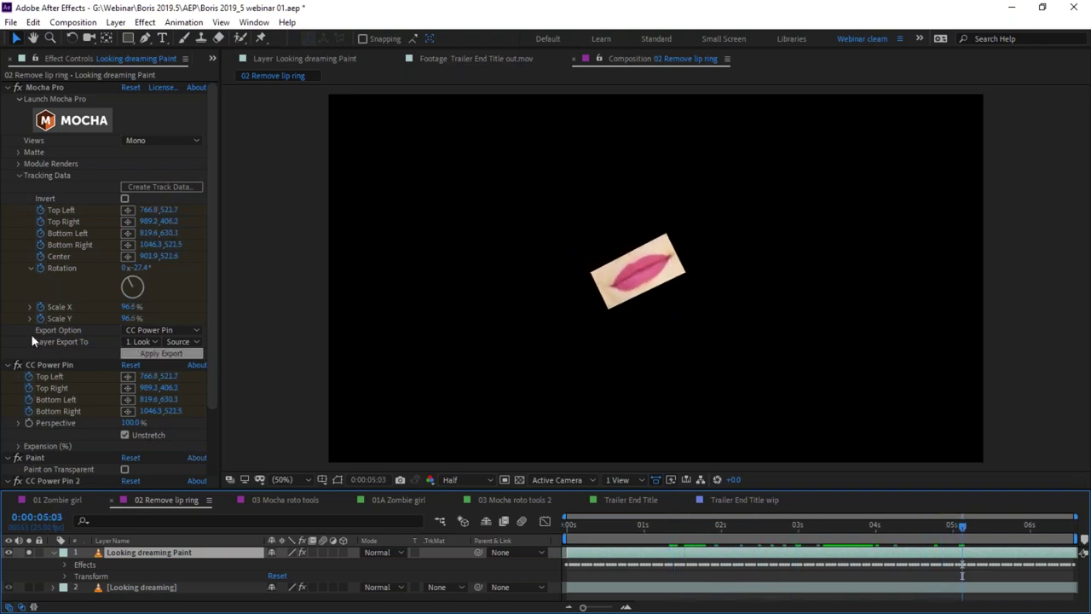
{"action": "left_click", "coordinate": [16, 482]}
{"action": "left_click_drag", "start_coordinate": [912, 525], "coordinate": [881, 537]}
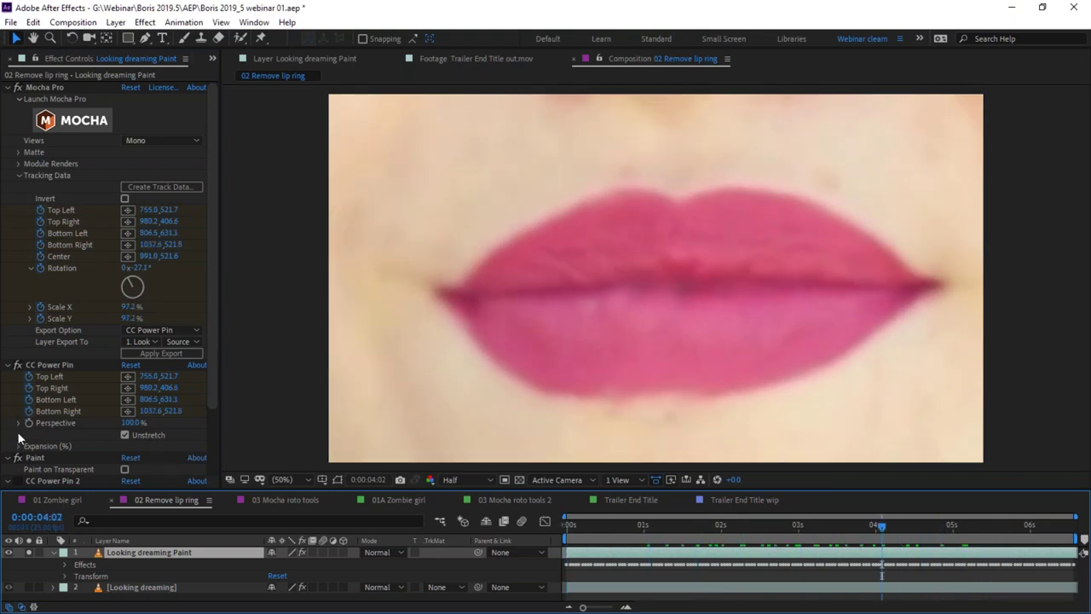
Re-enable CC Power Pin 2, unsolo the Looking dreaming Paint layer and scrub through the composite to 0:00:03:00.
{"action": "left_click", "coordinate": [16, 482]}
{"action": "left_click_drag", "start_coordinate": [882, 525], "coordinate": [922, 528]}
{"action": "left_click", "coordinate": [30, 551]}
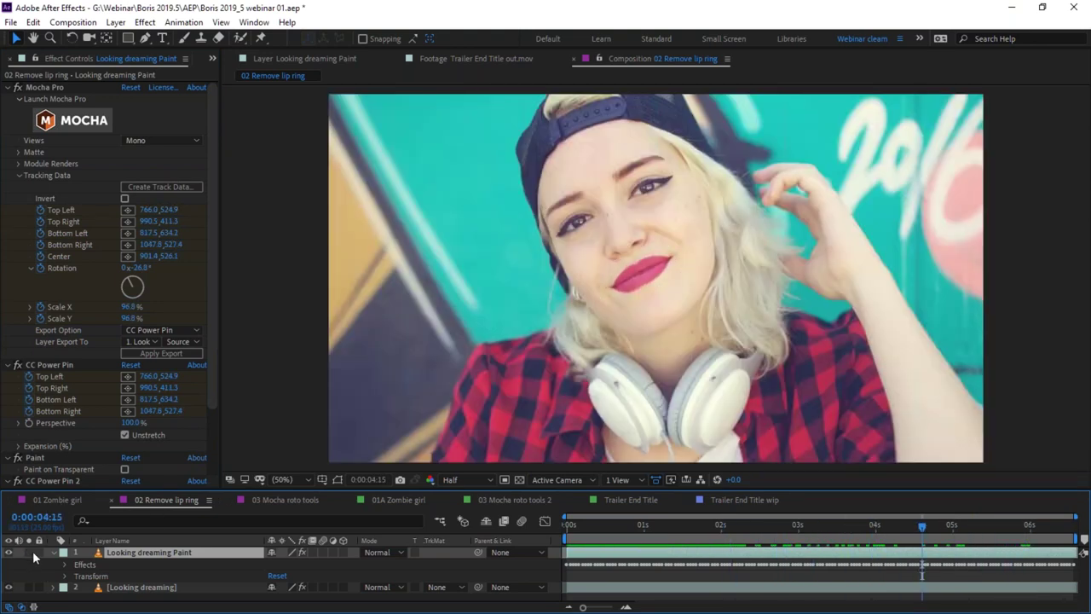
{"action": "left_click_drag", "start_coordinate": [899, 526], "coordinate": [799, 529]}
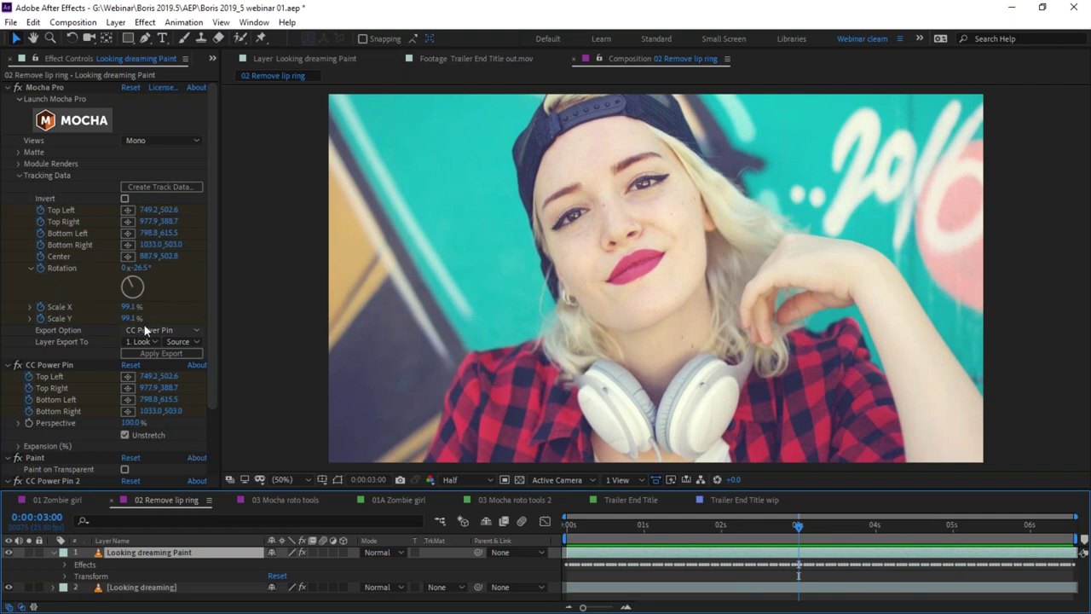
Open the 03 Mocha roto tools 2 composition and apply the Mocha Pro effect to the watch over outdoors.mov layer.
{"action": "left_click", "coordinate": [284, 501]}
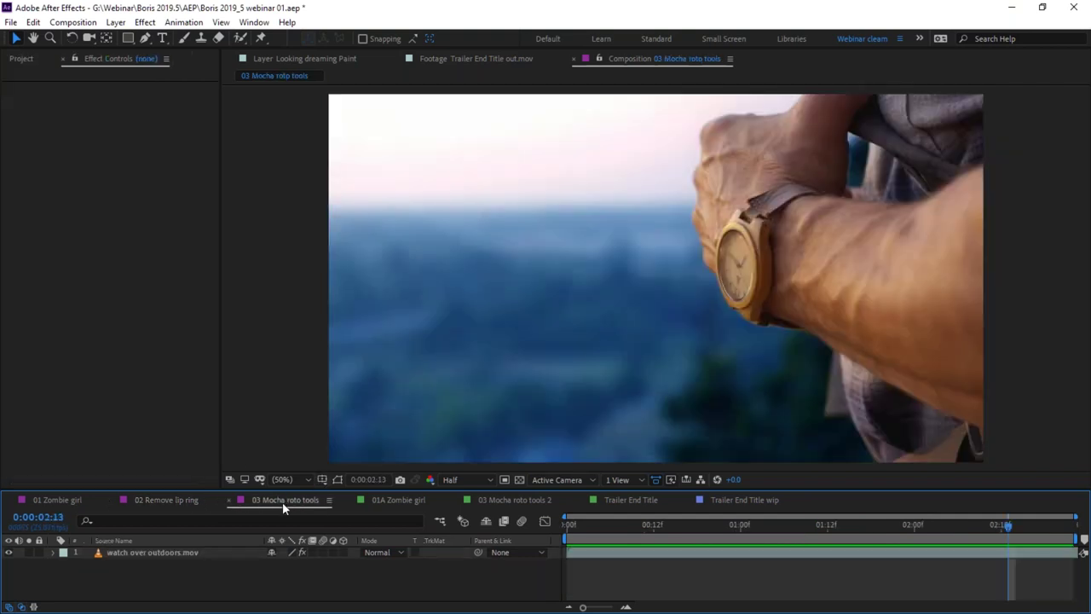
{"action": "left_click", "coordinate": [523, 499]}
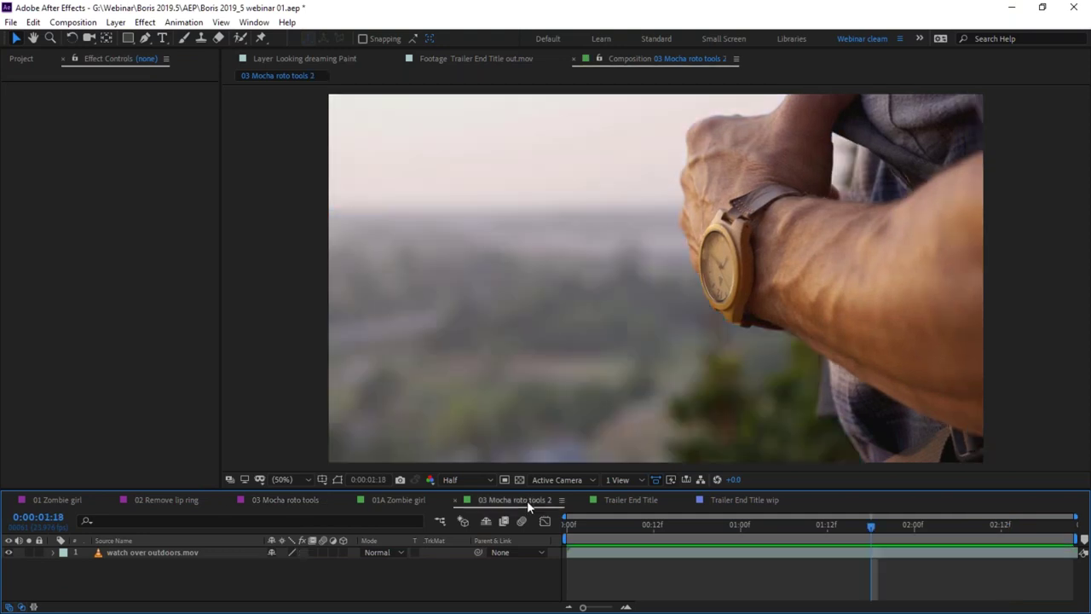
{"action": "left_click_drag", "start_coordinate": [581, 527], "coordinate": [595, 528]}
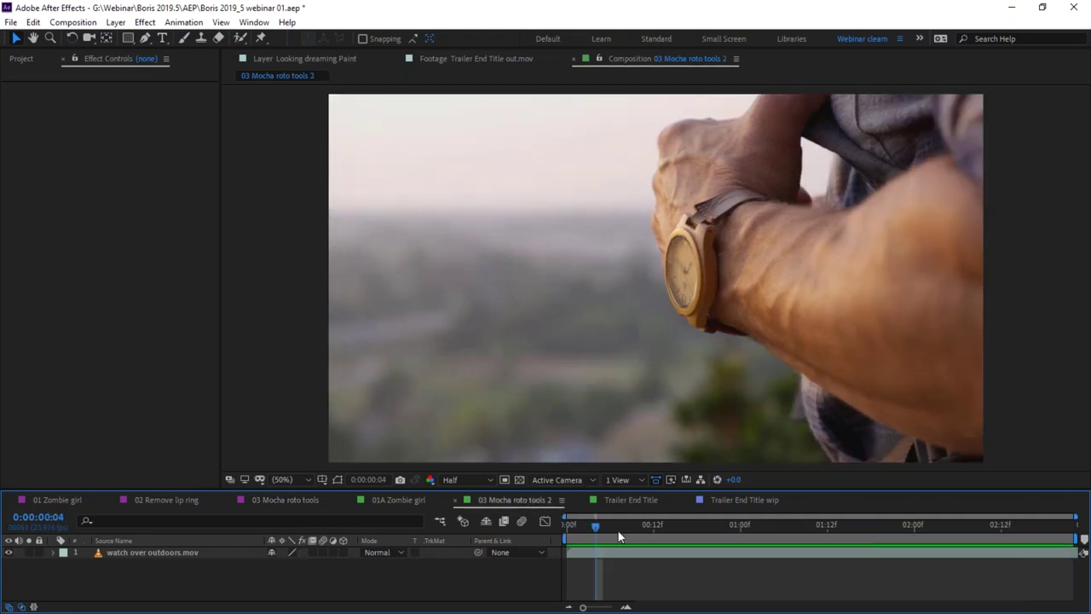
{"action": "left_click", "coordinate": [156, 551]}
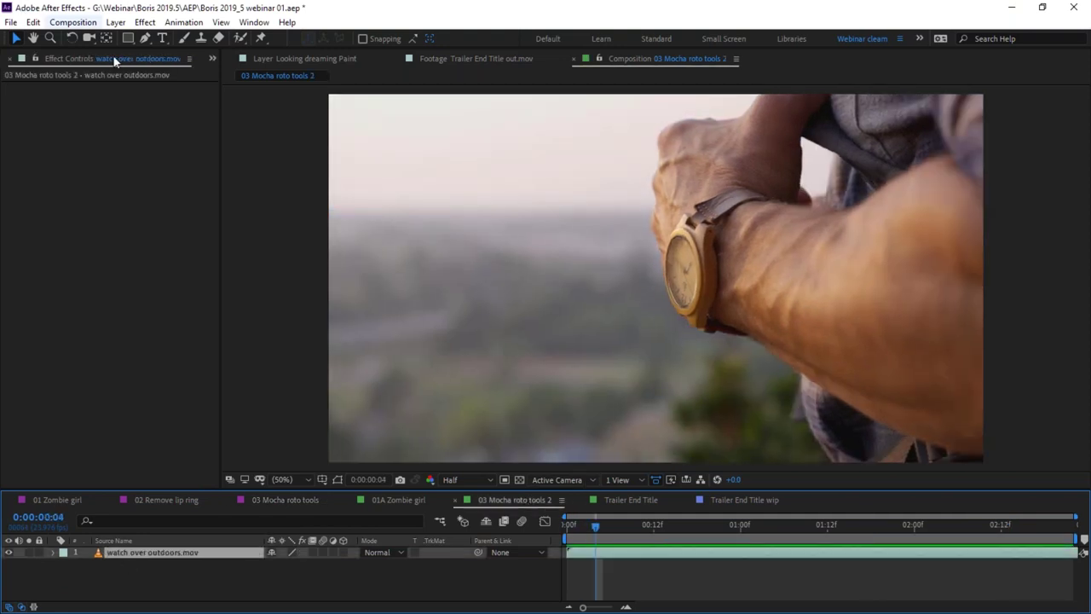
{"action": "left_click", "coordinate": [145, 22]}
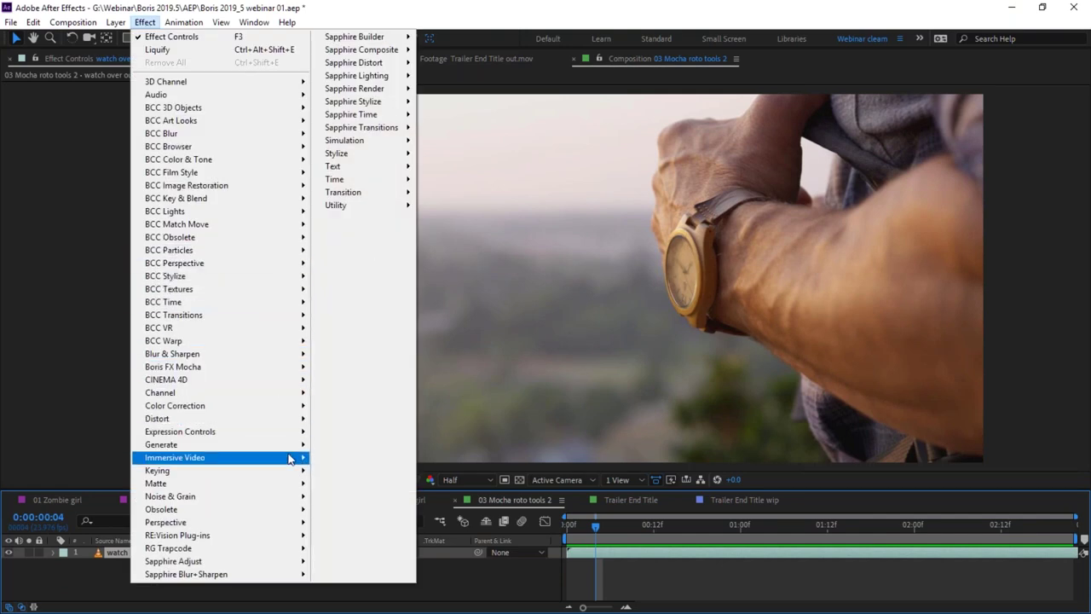
{"action": "mouse_move", "coordinate": [277, 483]}
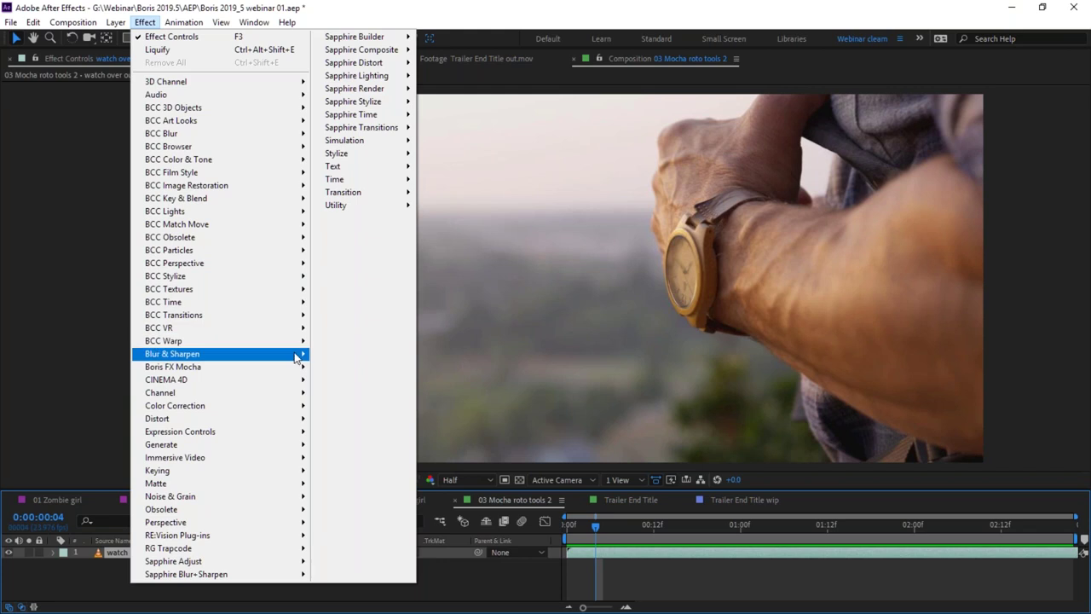
{"action": "mouse_move", "coordinate": [297, 367]}
{"action": "left_click", "coordinate": [376, 383]}
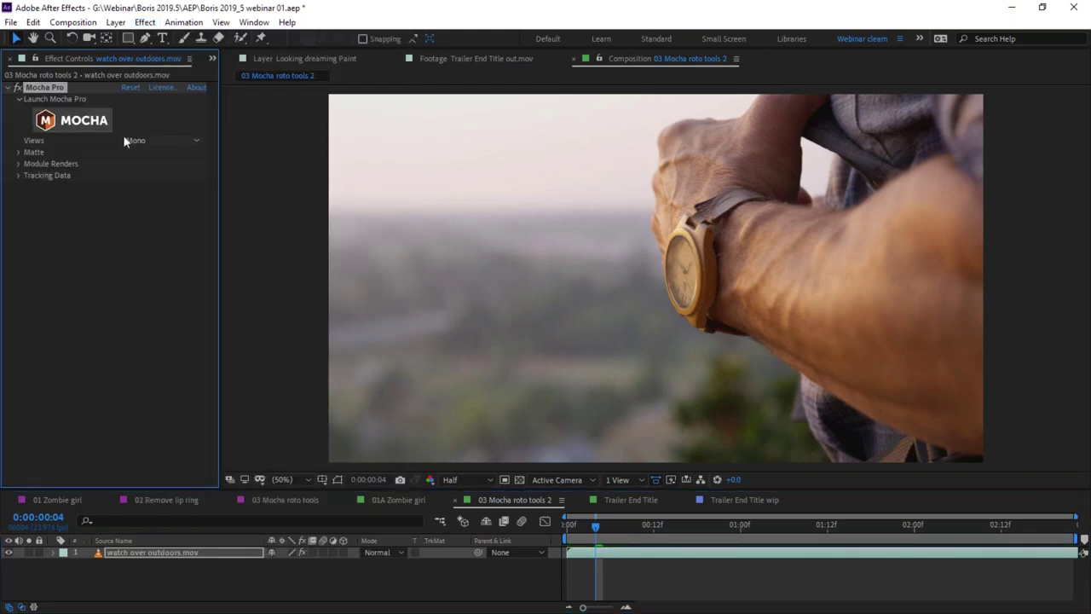
Launch the Mocha Pro interface, continuing at proxy resolution, and play the watch clip from frame 0.
{"action": "left_click", "coordinate": [78, 124]}
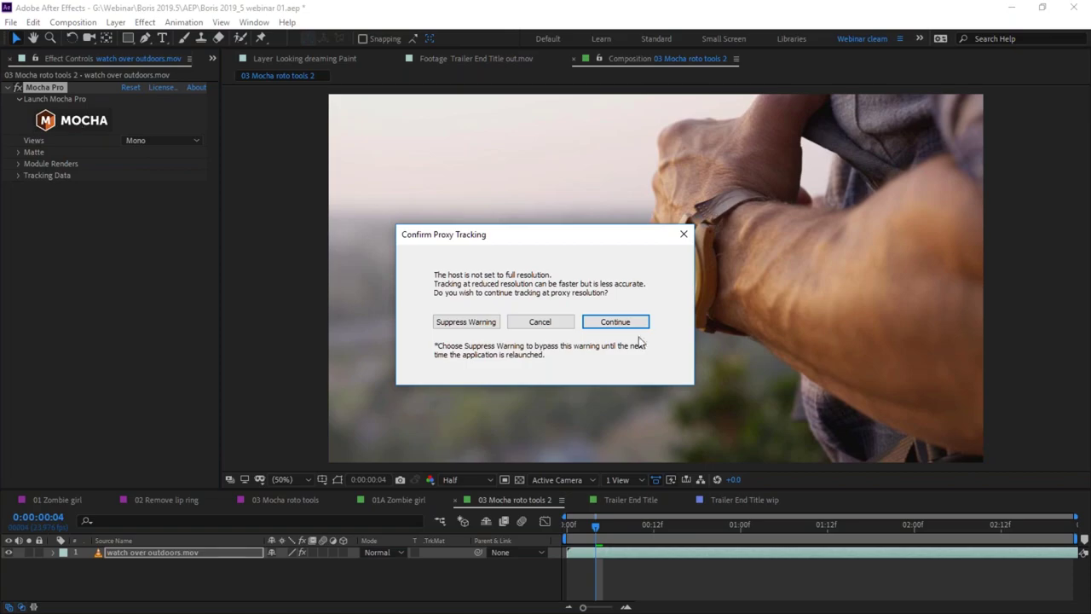
{"action": "left_click", "coordinate": [612, 324]}
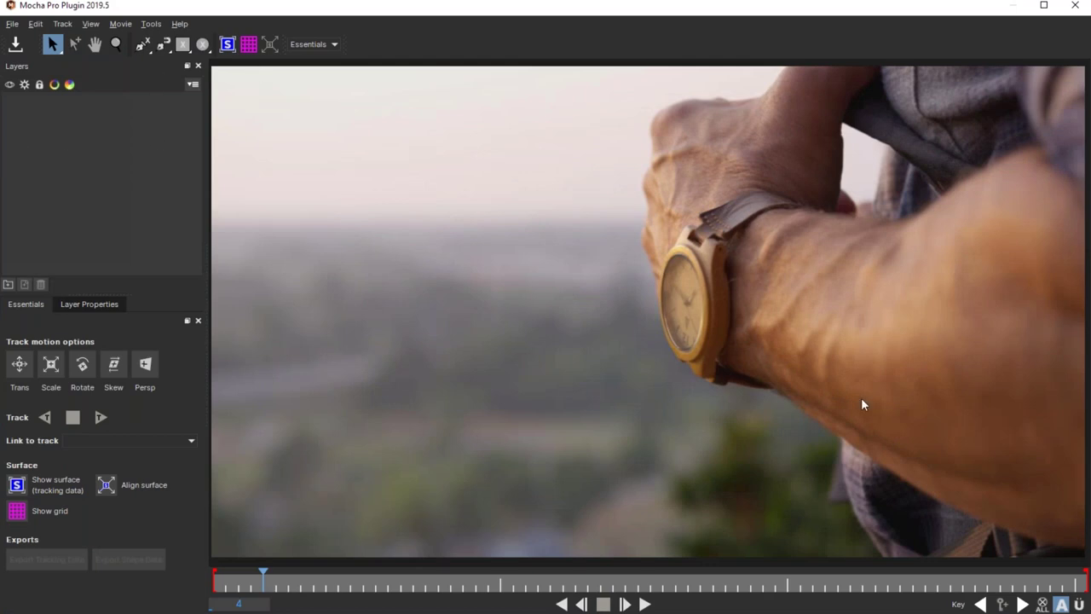
{"action": "left_click_drag", "start_coordinate": [314, 583], "coordinate": [214, 582]}
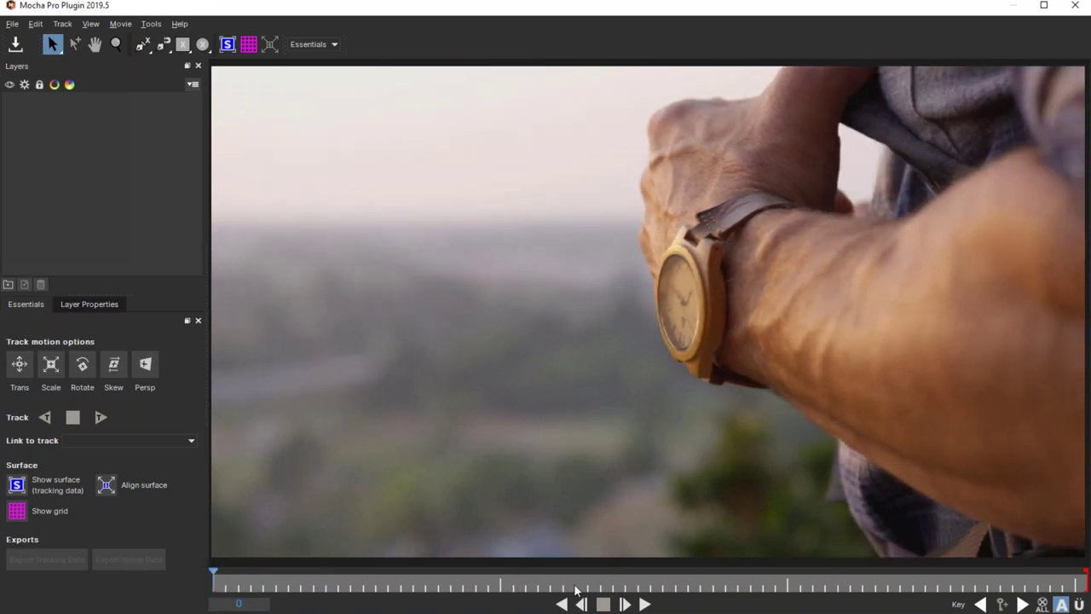
{"action": "left_click", "coordinate": [644, 604]}
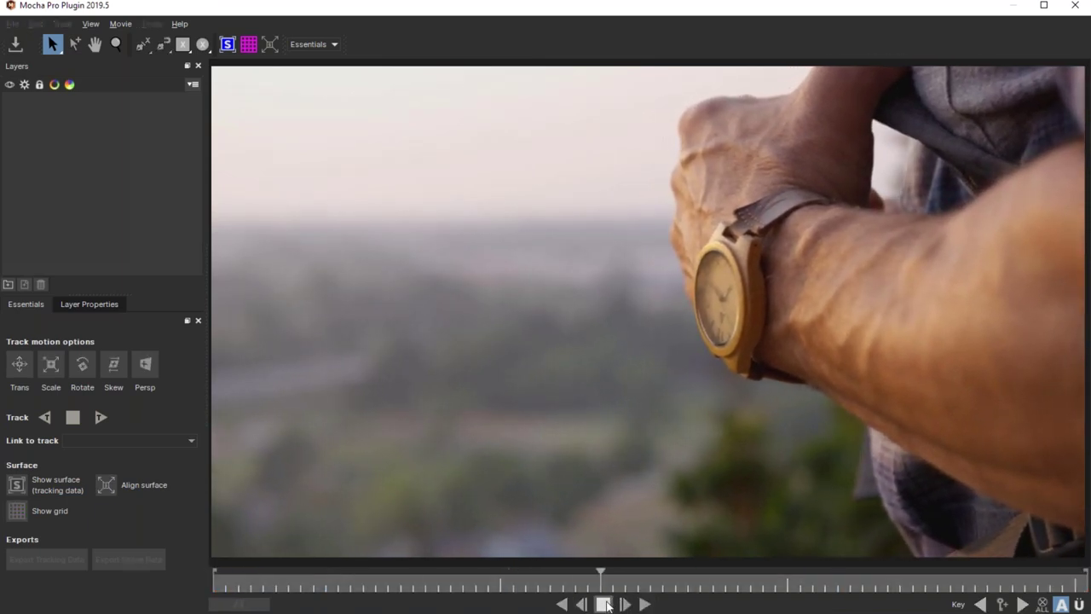
{"action": "left_click", "coordinate": [604, 604]}
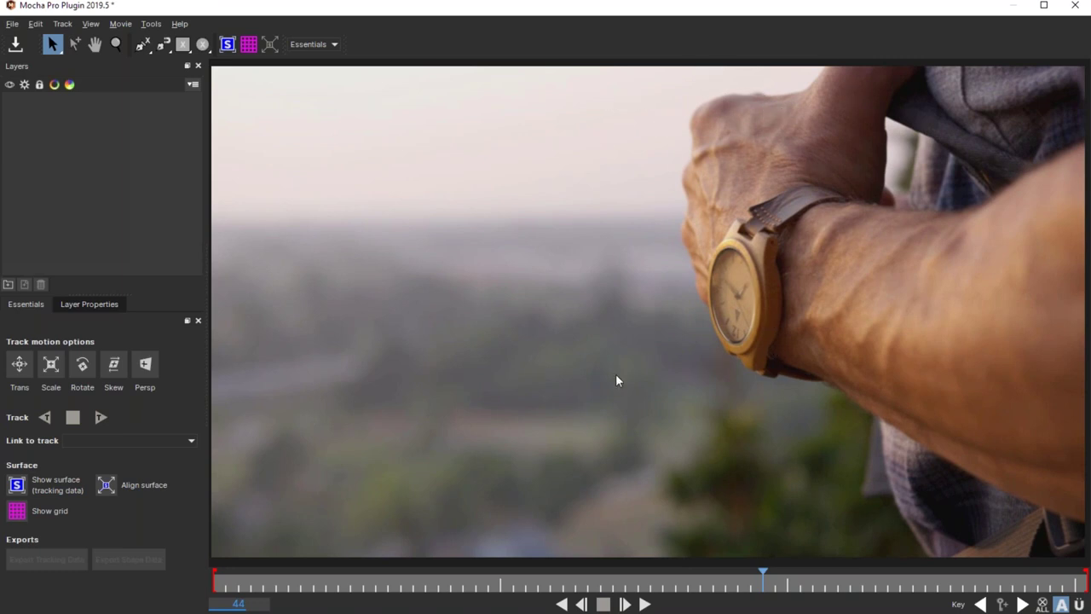
Draw a closed magnetic spline around the hand, watch and wrist at frame 45, extending past the upper frame edge.
{"action": "left_click_drag", "start_coordinate": [742, 575], "coordinate": [775, 571]}
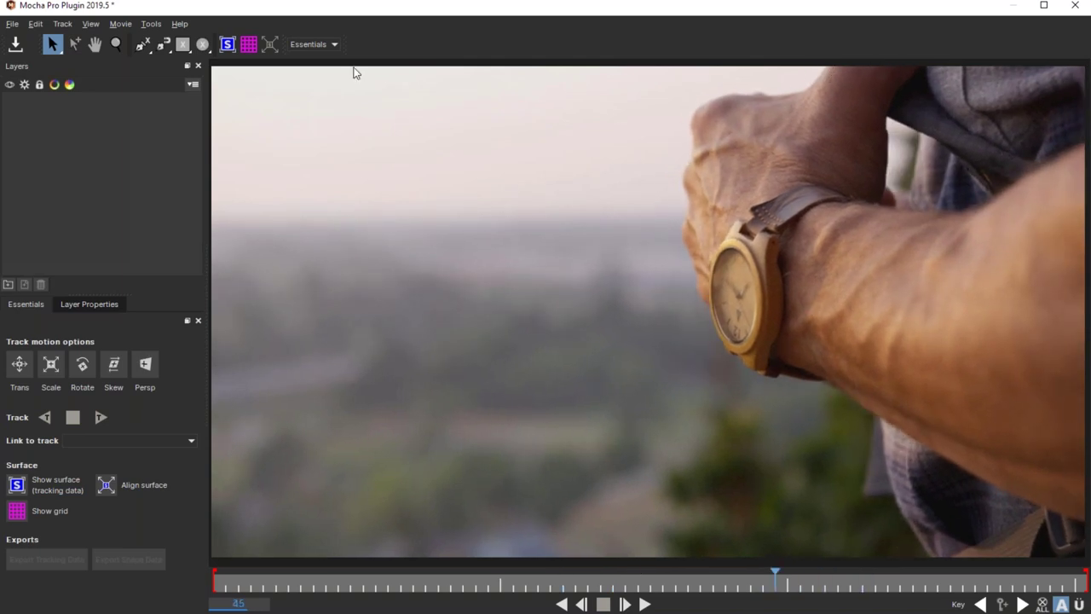
{"action": "left_click", "coordinate": [165, 48]}
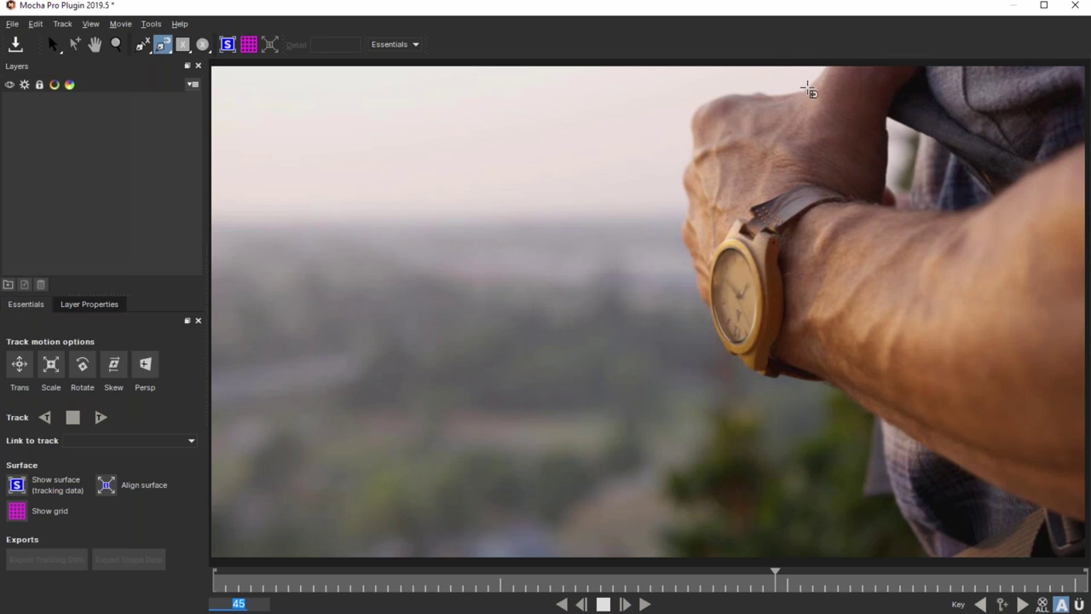
{"action": "mouse_move", "coordinate": [808, 91]}
{"action": "left_mouse_down"}
{"action": "mouse_move", "coordinate": [783, 114]}
{"action": "mouse_move", "coordinate": [757, 112]}
{"action": "mouse_move", "coordinate": [778, 93]}
{"action": "mouse_move", "coordinate": [755, 88]}
{"action": "mouse_move", "coordinate": [693, 103]}
{"action": "mouse_move", "coordinate": [677, 125]}
{"action": "mouse_move", "coordinate": [689, 161]}
{"action": "mouse_move", "coordinate": [666, 179]}
{"action": "mouse_move", "coordinate": [687, 203]}
{"action": "mouse_move", "coordinate": [677, 234]}
{"action": "mouse_move", "coordinate": [681, 219]}
{"action": "mouse_move", "coordinate": [691, 301]}
{"action": "mouse_move", "coordinate": [702, 308]}
{"action": "mouse_move", "coordinate": [689, 296]}
{"action": "mouse_move", "coordinate": [693, 314]}
{"action": "mouse_move", "coordinate": [718, 353]}
{"action": "mouse_move", "coordinate": [710, 311]}
{"action": "mouse_move", "coordinate": [709, 337]}
{"action": "mouse_move", "coordinate": [704, 307]}
{"action": "mouse_move", "coordinate": [747, 382]}
{"action": "mouse_move", "coordinate": [715, 318]}
{"action": "mouse_move", "coordinate": [729, 352]}
{"action": "mouse_move", "coordinate": [765, 378]}
{"action": "mouse_move", "coordinate": [828, 385]}
{"action": "mouse_move", "coordinate": [900, 203]}
{"action": "mouse_move", "coordinate": [888, 183]}
{"action": "mouse_move", "coordinate": [893, 120]}
{"action": "left_mouse_up"}
{"action": "left_click", "coordinate": [892, 116]}
{"action": "left_click", "coordinate": [885, 87]}
{"action": "left_click_drag", "start_coordinate": [862, 51], "coordinate": [837, 56]}
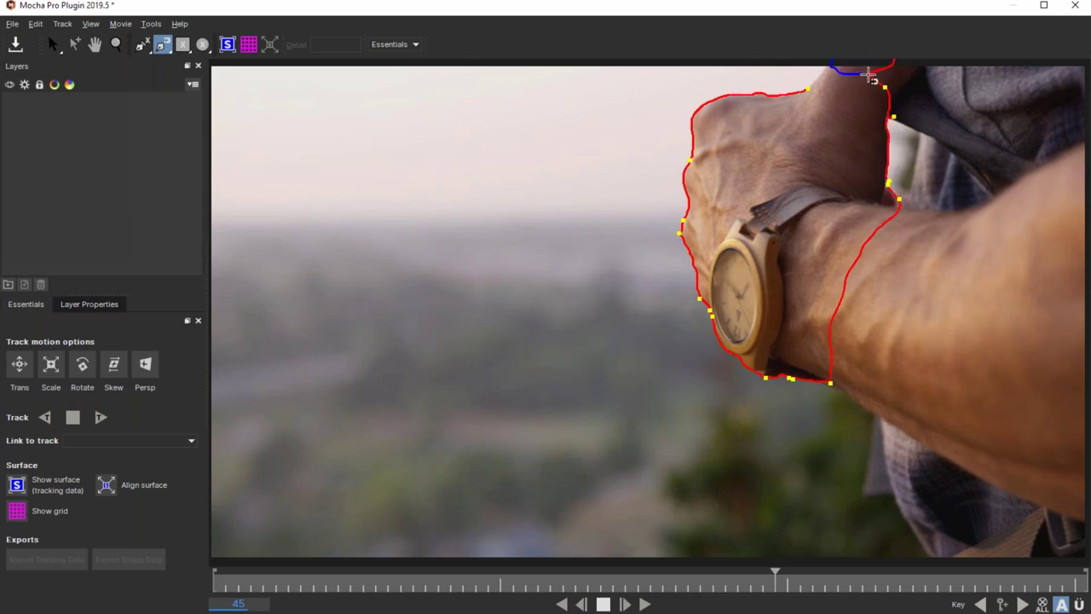
{"action": "left_click", "coordinate": [827, 64]}
{"action": "right_click", "coordinate": [810, 88]}
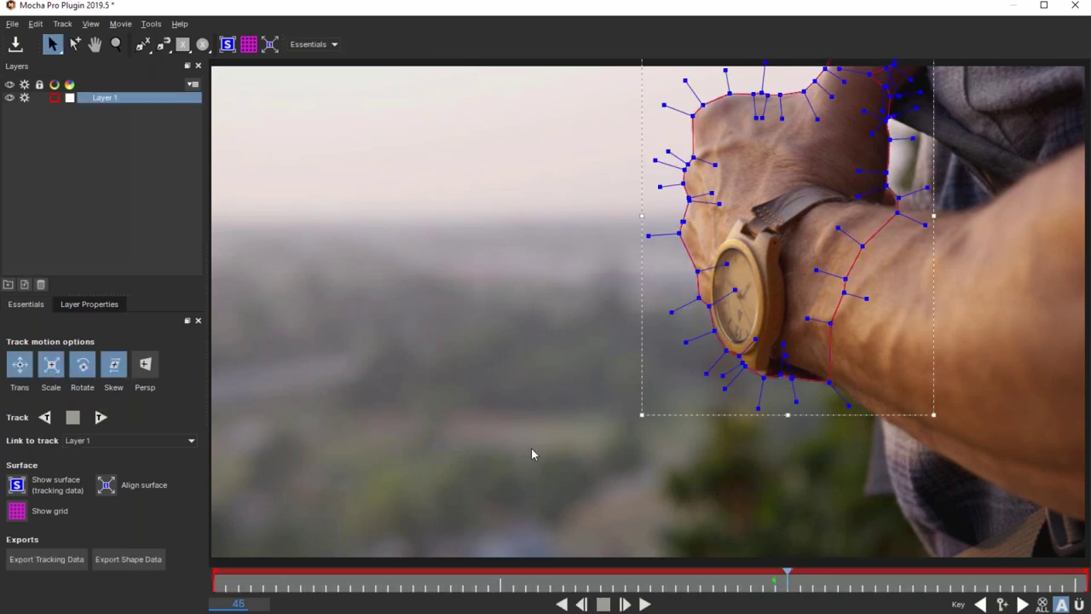
Try different Detail amounts for the Layer 1 magnetic spline at frame 45.
{"action": "key", "text": "Left"}
{"action": "key", "text": "Left"}
{"action": "key", "text": "Right"}
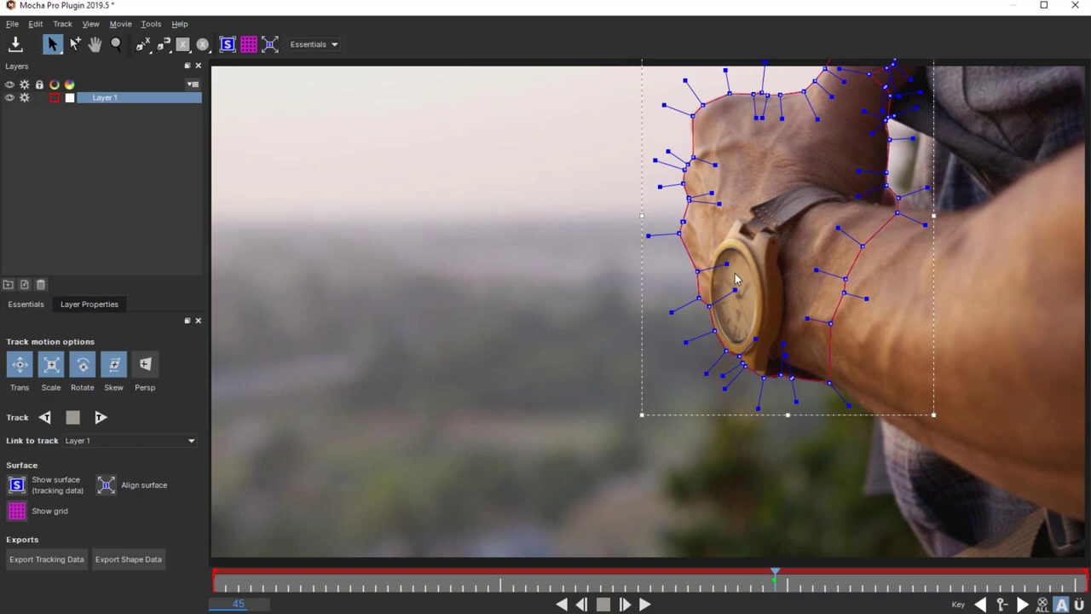
{"action": "left_click", "coordinate": [164, 44]}
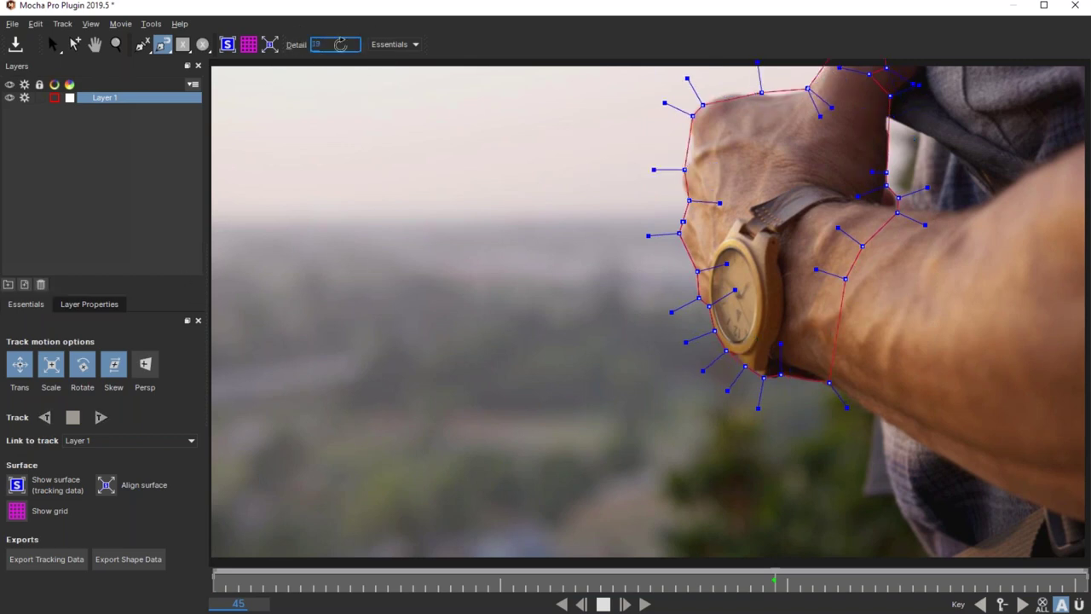
{"action": "type", "text": "85"}
{"action": "key", "text": "Return"}
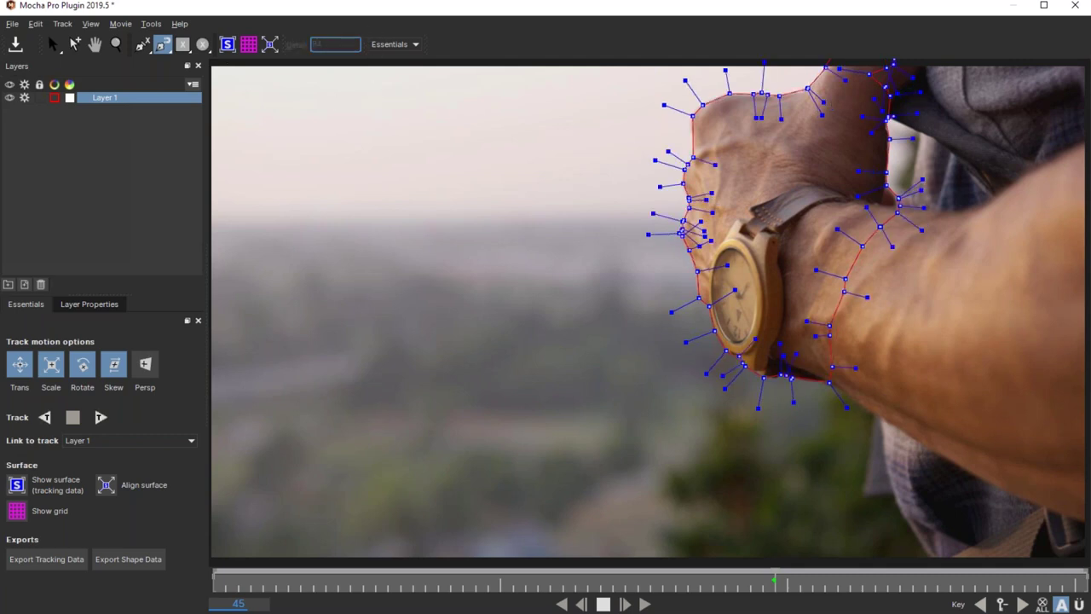
{"action": "left_click_drag", "start_coordinate": [378, 36], "coordinate": [324, 34]}
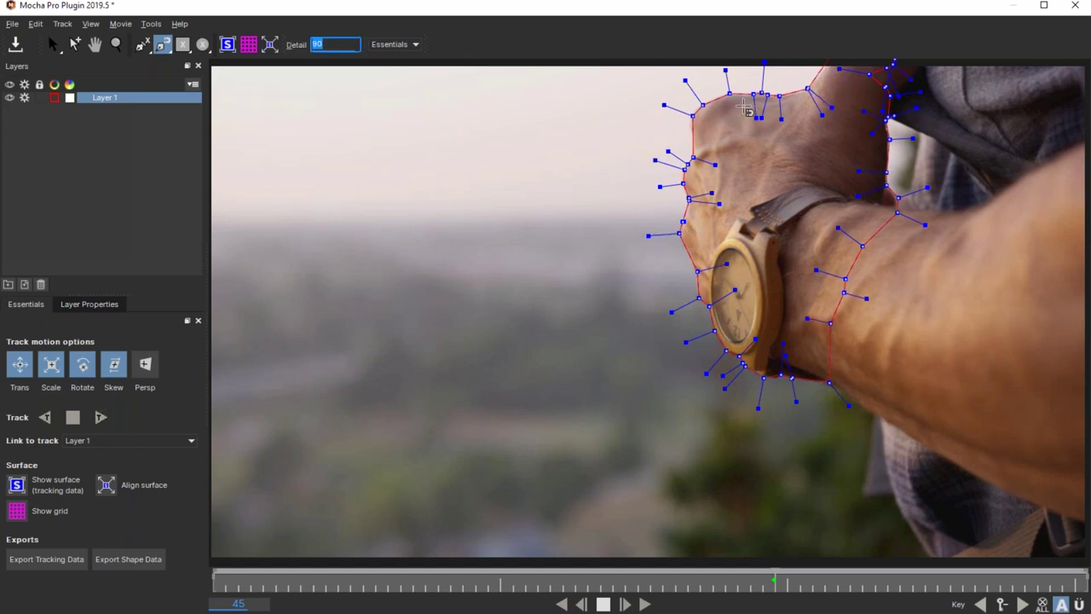
{"action": "left_click", "coordinate": [60, 51]}
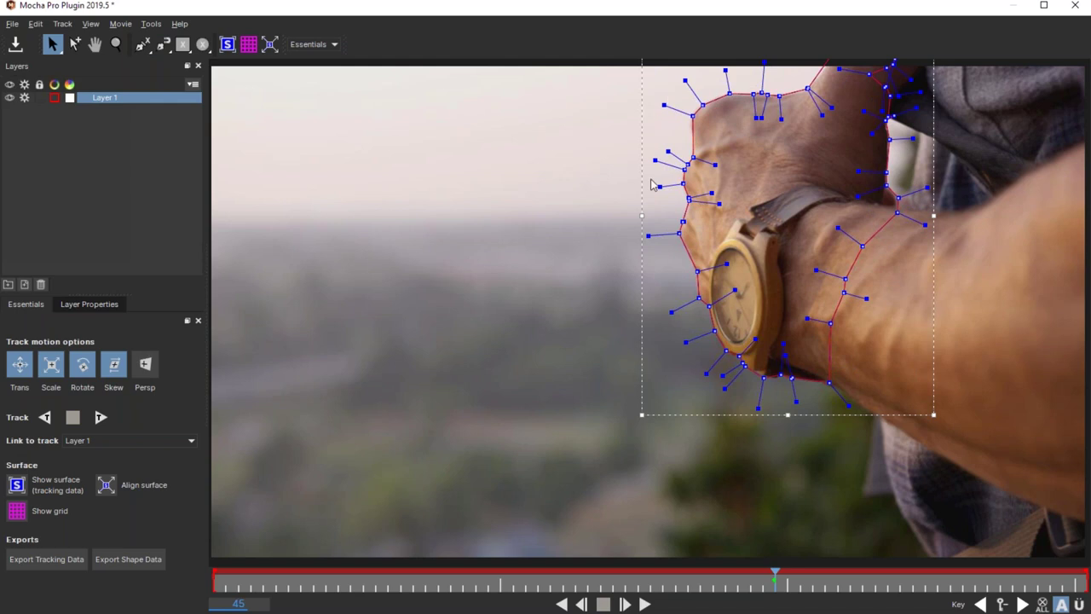
Shorten the Layer 1 spline handles and refine its points along the knuckles and upper wrist.
{"action": "left_click_drag", "start_coordinate": [665, 148], "coordinate": [672, 150]}
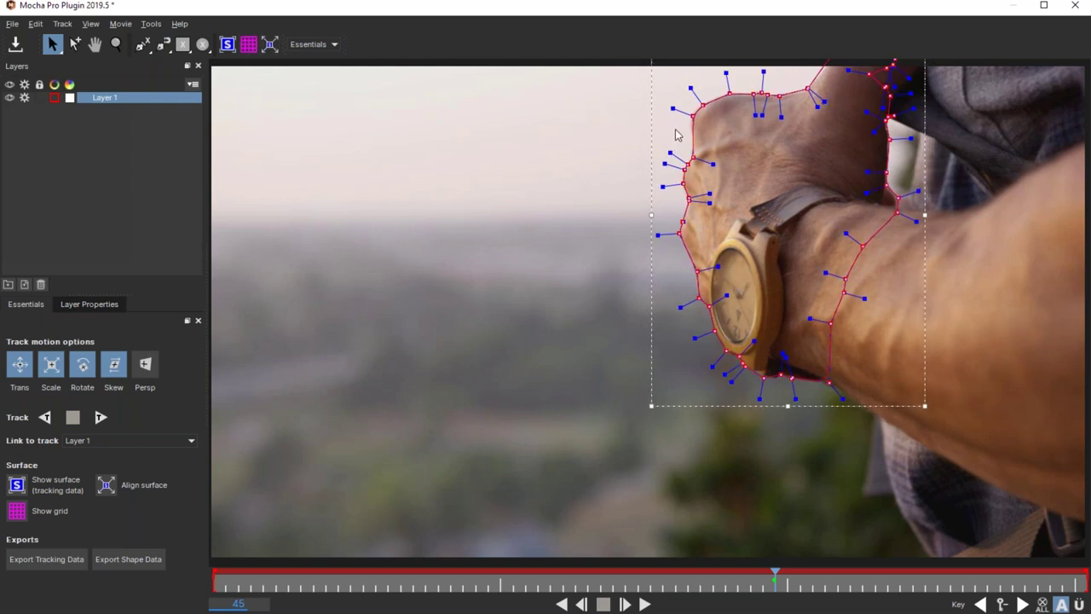
{"action": "left_click", "coordinate": [673, 134]}
{"action": "left_click", "coordinate": [687, 124]}
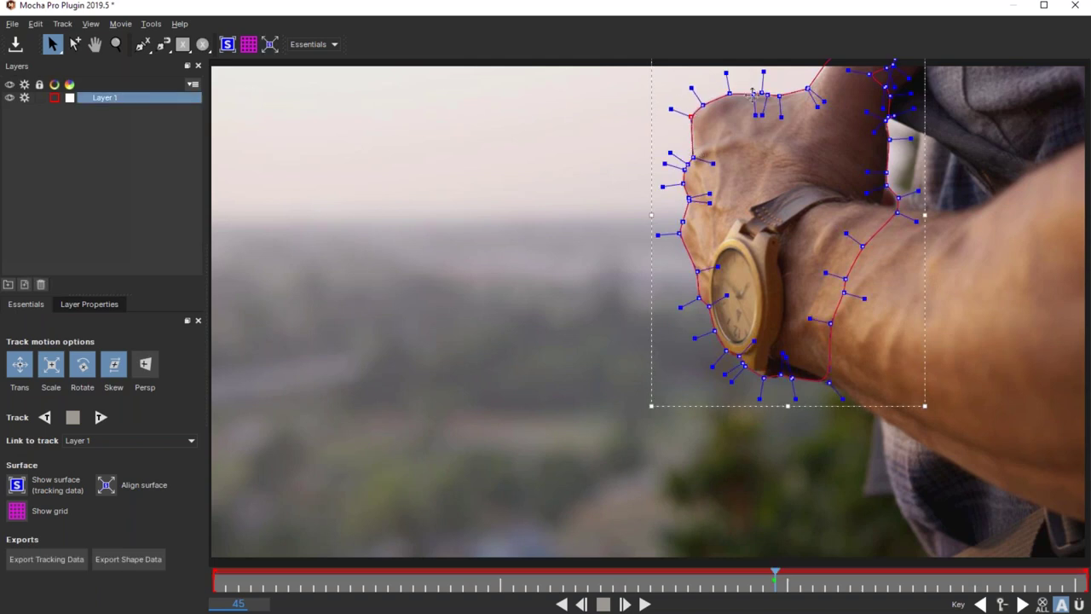
{"action": "left_click_drag", "start_coordinate": [802, 88], "coordinate": [805, 88]}
{"action": "left_click_drag", "start_coordinate": [823, 192], "coordinate": [756, 229]}
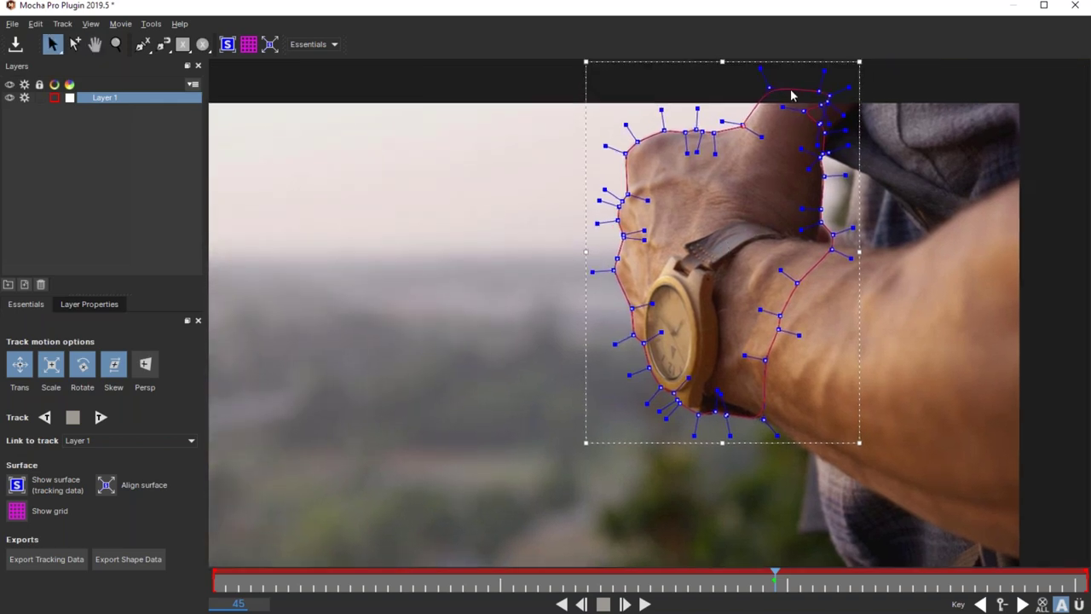
{"action": "key", "text": "x"}
{"action": "left_click_drag", "start_coordinate": [672, 466], "coordinate": [644, 444]}
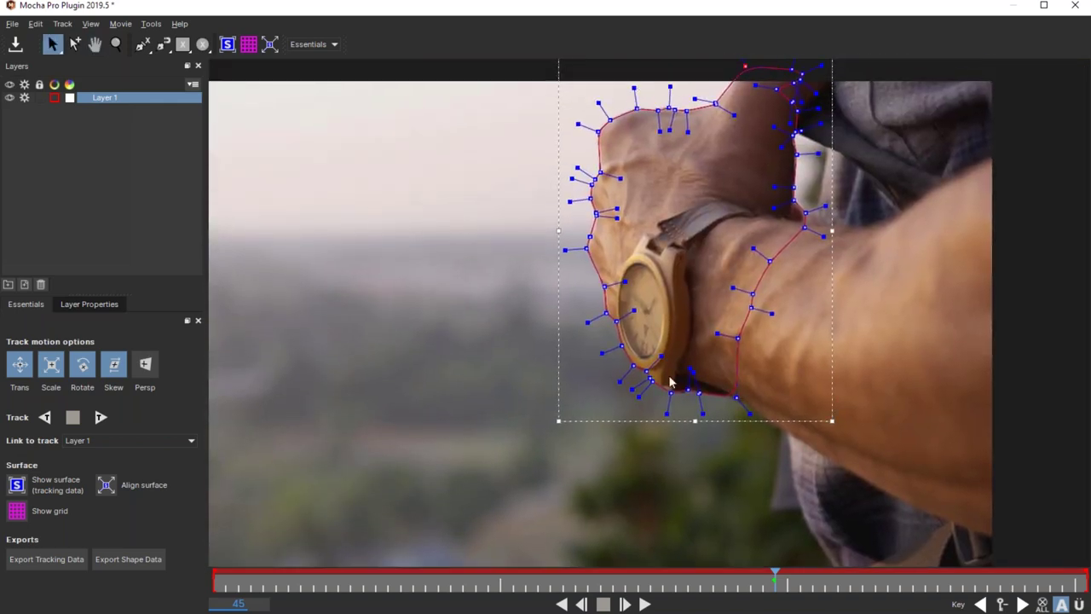
Rename Layer 1 as hand track.
{"action": "double_click", "coordinate": [106, 102]}
{"action": "type", "text": "hand track"}
{"action": "key", "text": "Return"}
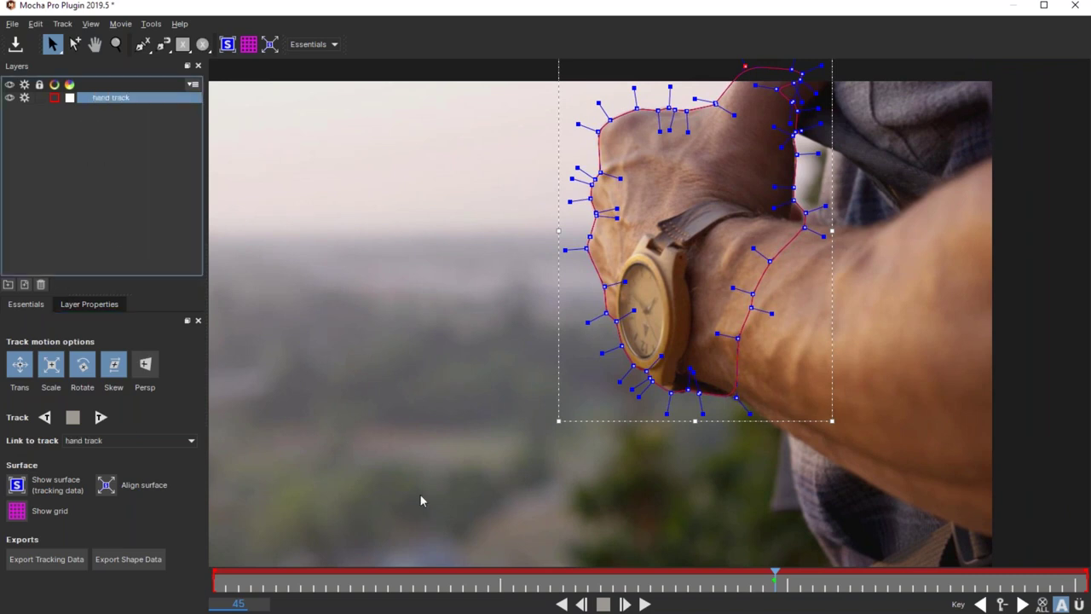
Track the hand track layer forward from frame 45 to the clip's end and backward from frame 45 to frame 0.
{"action": "left_click", "coordinate": [108, 416]}
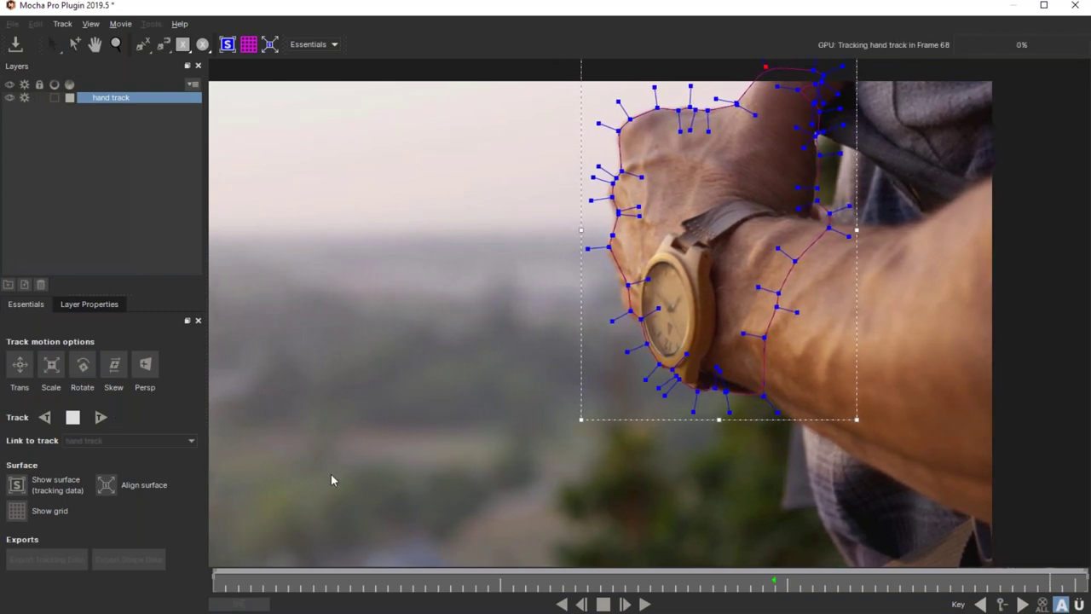
{"action": "left_click", "coordinate": [982, 605]}
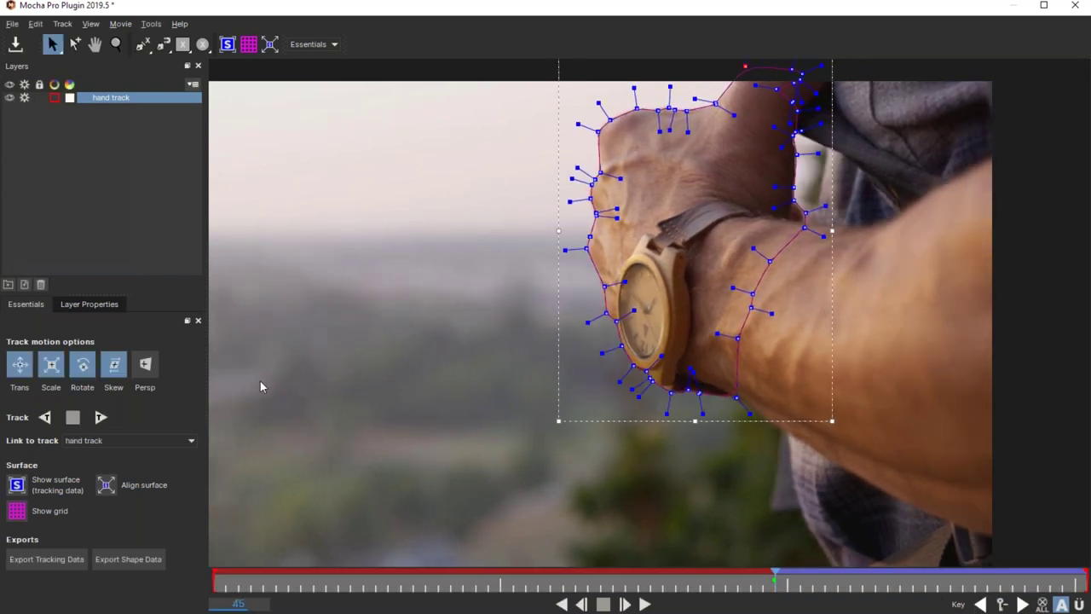
{"action": "left_click", "coordinate": [53, 415]}
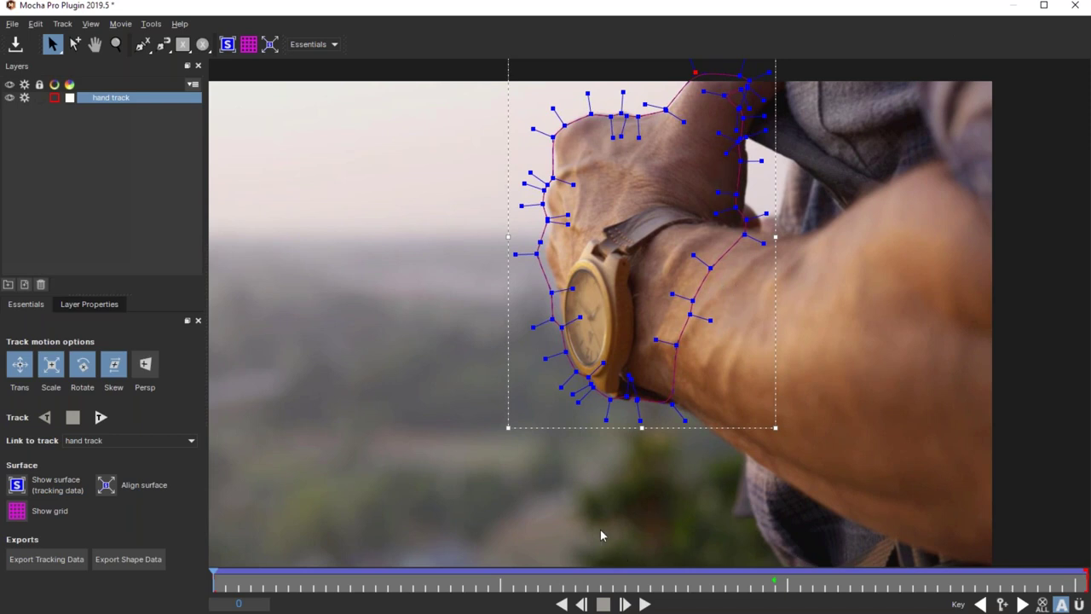
At frame 70, stretch the hand track shape to both edges of the hand and fit its points beside the watch face.
{"action": "left_click", "coordinate": [230, 584]}
{"action": "left_click_drag", "start_coordinate": [232, 583], "coordinate": [774, 583]}
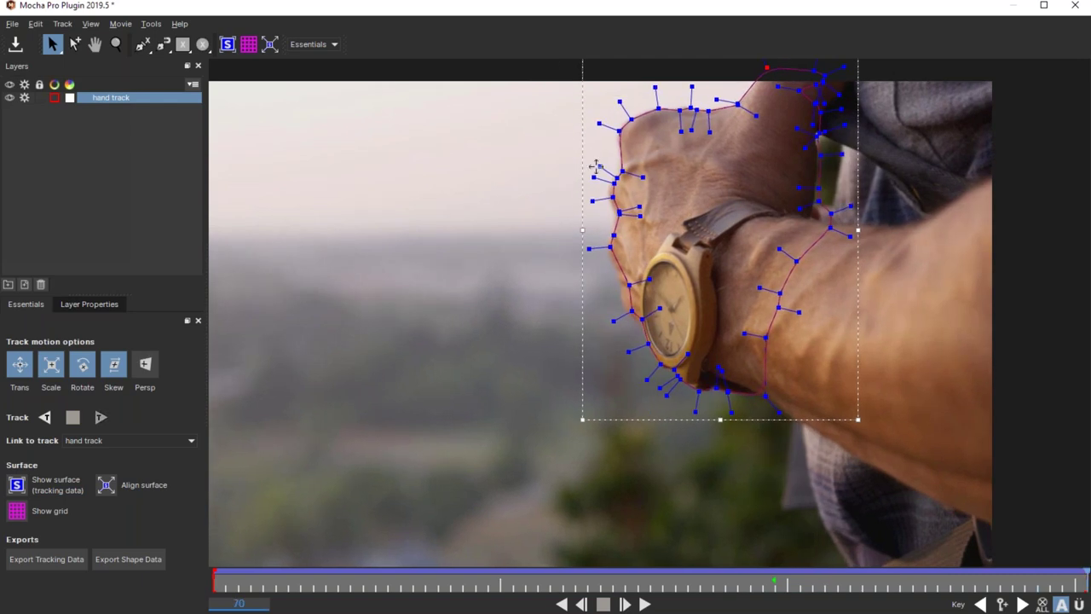
{"action": "left_click_drag", "start_coordinate": [564, 155], "coordinate": [661, 341]}
{"action": "left_click_drag", "start_coordinate": [484, 206], "coordinate": [490, 213]}
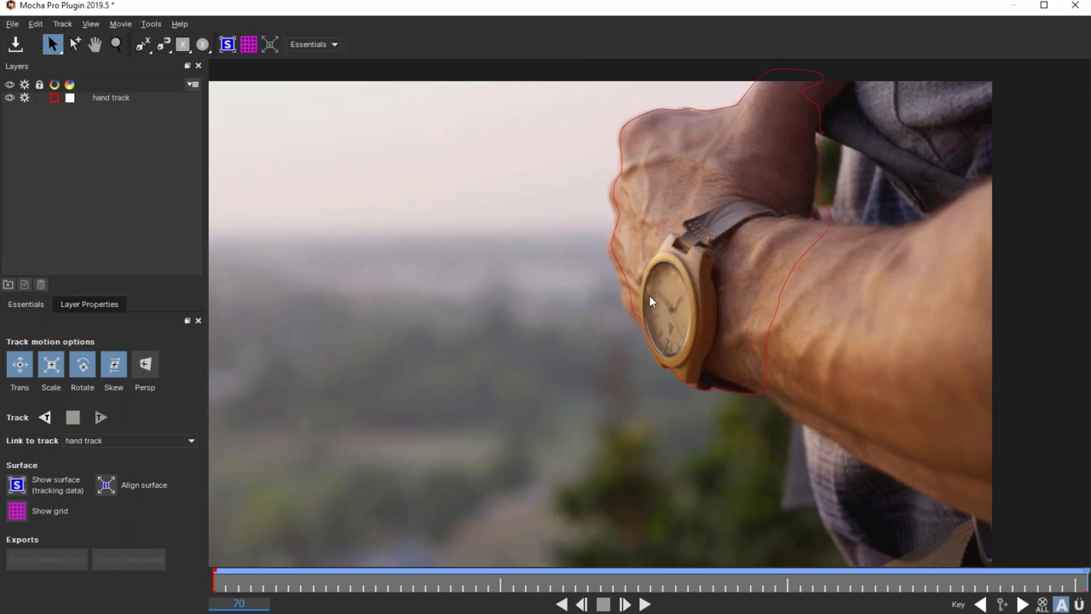
{"action": "left_click", "coordinate": [629, 313]}
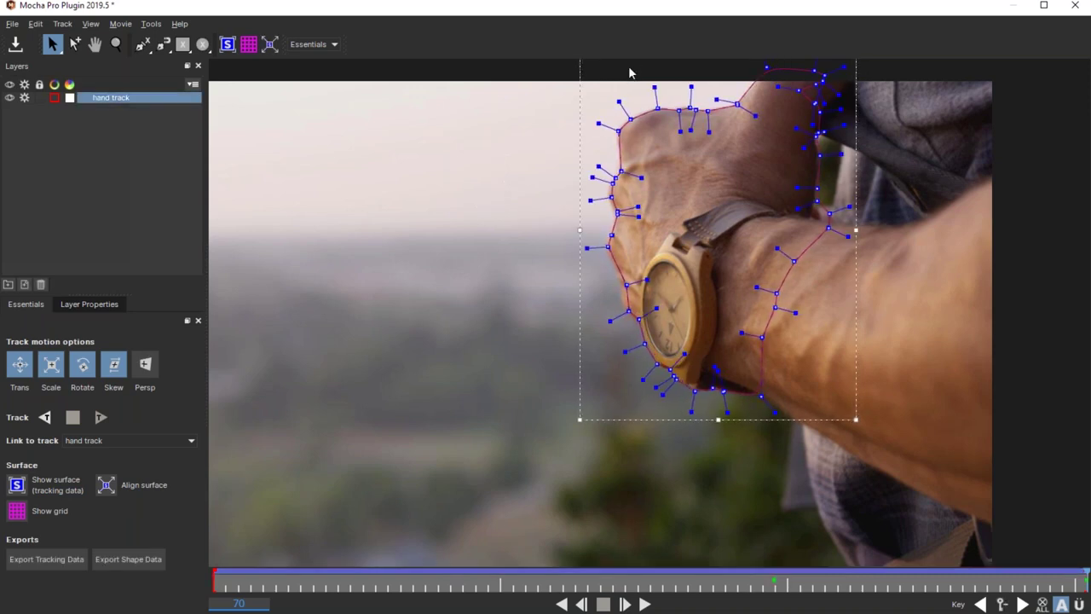
{"action": "left_click_drag", "start_coordinate": [580, 231], "coordinate": [577, 228]}
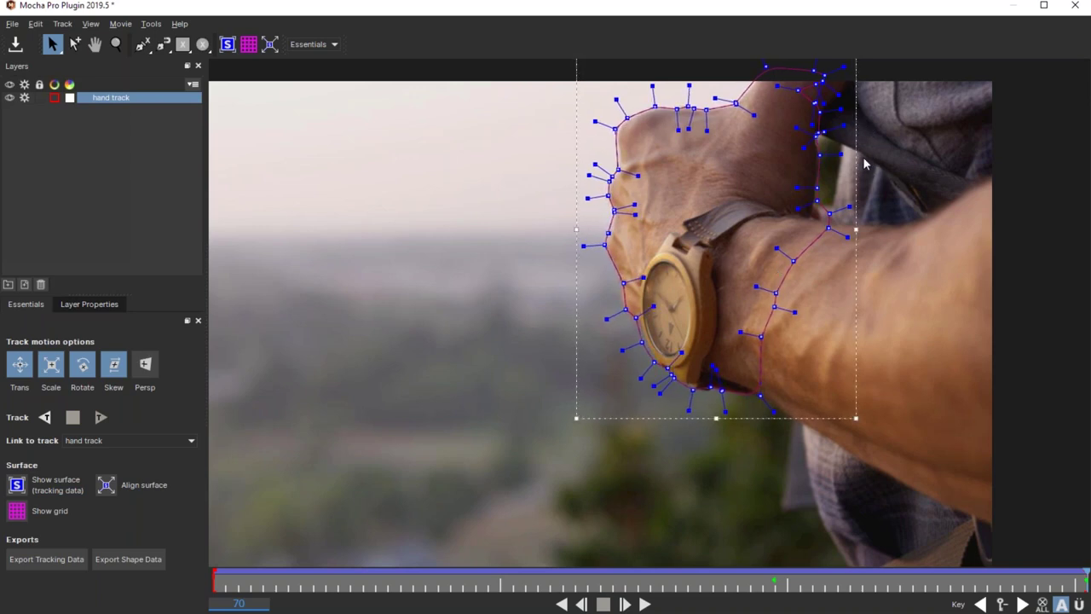
{"action": "left_click_drag", "start_coordinate": [857, 228], "coordinate": [860, 229]}
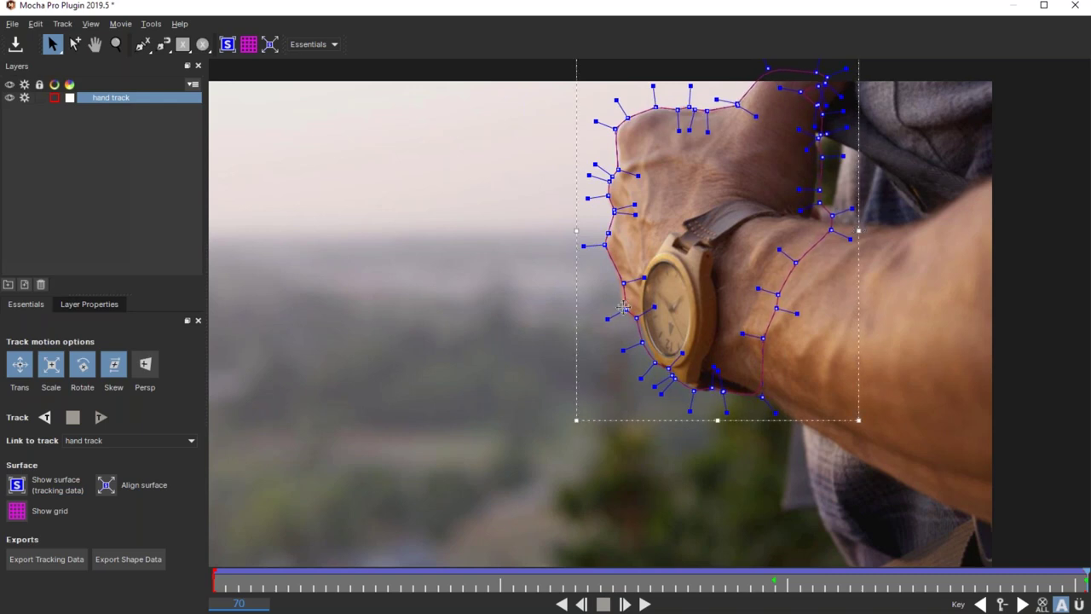
{"action": "left_click_drag", "start_coordinate": [634, 316], "coordinate": [646, 344]}
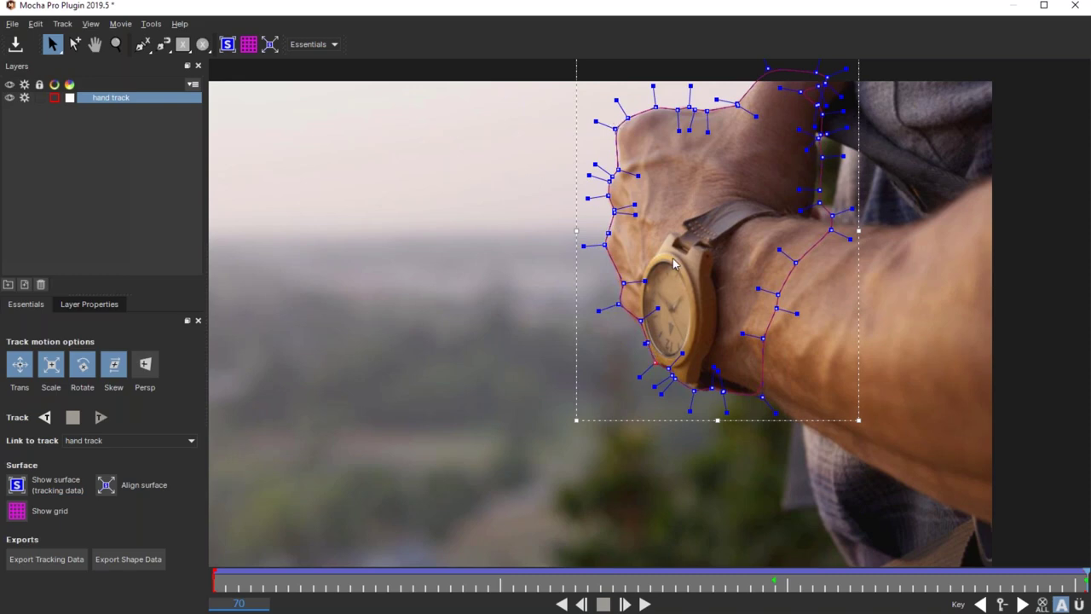
Nudge the shape's points along the knuckles above the watch to match the hand's outline at frame 70.
{"action": "key", "text": "z"}
{"action": "left_click_drag", "start_coordinate": [675, 231], "coordinate": [584, 397]}
{"action": "key", "text": "x"}
{"action": "key", "text": "s"}
{"action": "left_click_drag", "start_coordinate": [320, 185], "coordinate": [622, 375]}
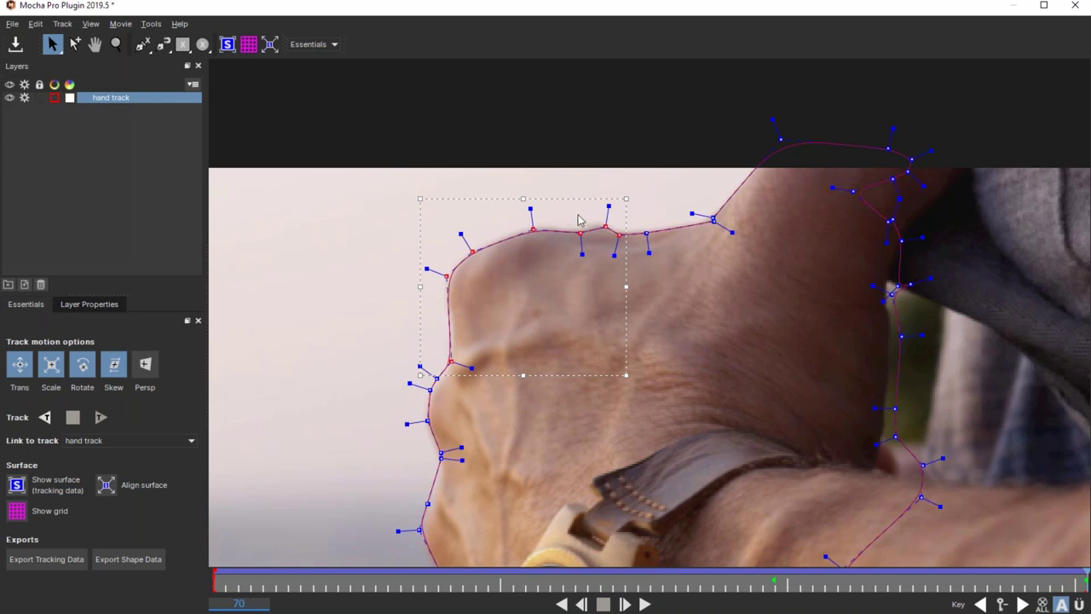
{"action": "left_click_drag", "start_coordinate": [569, 195], "coordinate": [623, 260]}
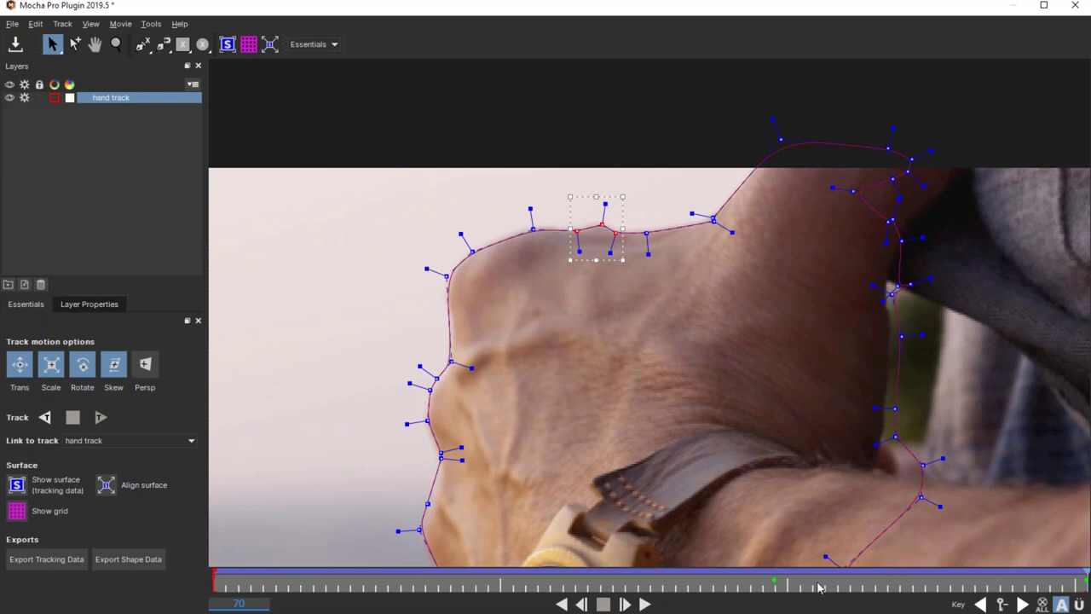
At frame 0, pull the shape's points along the outer knuckles in to the edge of the hand.
{"action": "left_click_drag", "start_coordinate": [775, 585], "coordinate": [215, 586]}
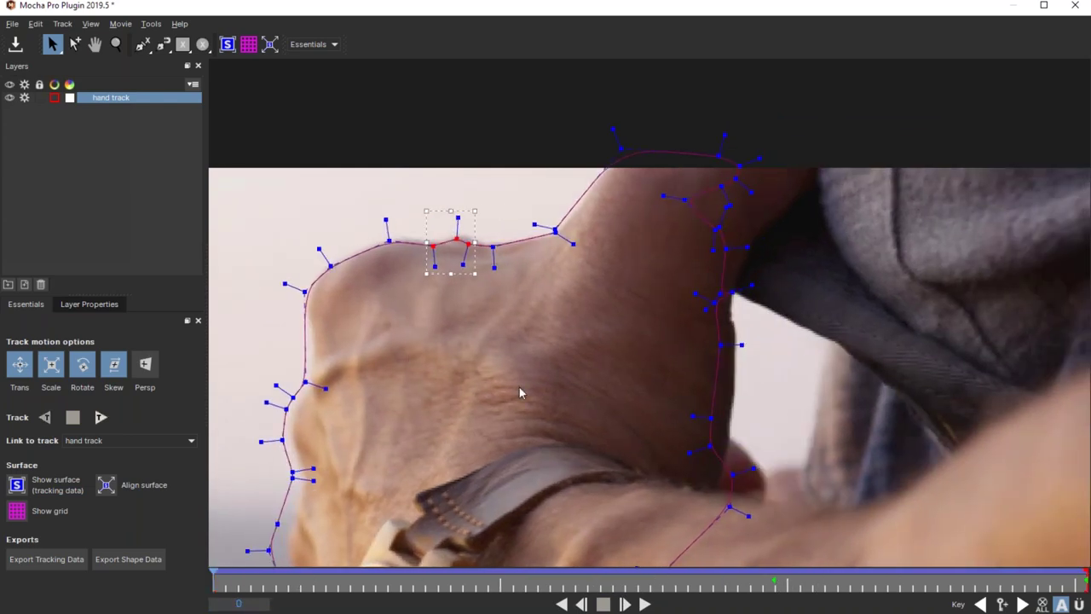
{"action": "scroll", "coordinate": [637, 324], "scroll_direction": "up", "scroll_amount": 5}
{"action": "left_click_drag", "start_coordinate": [447, 245], "coordinate": [634, 388]}
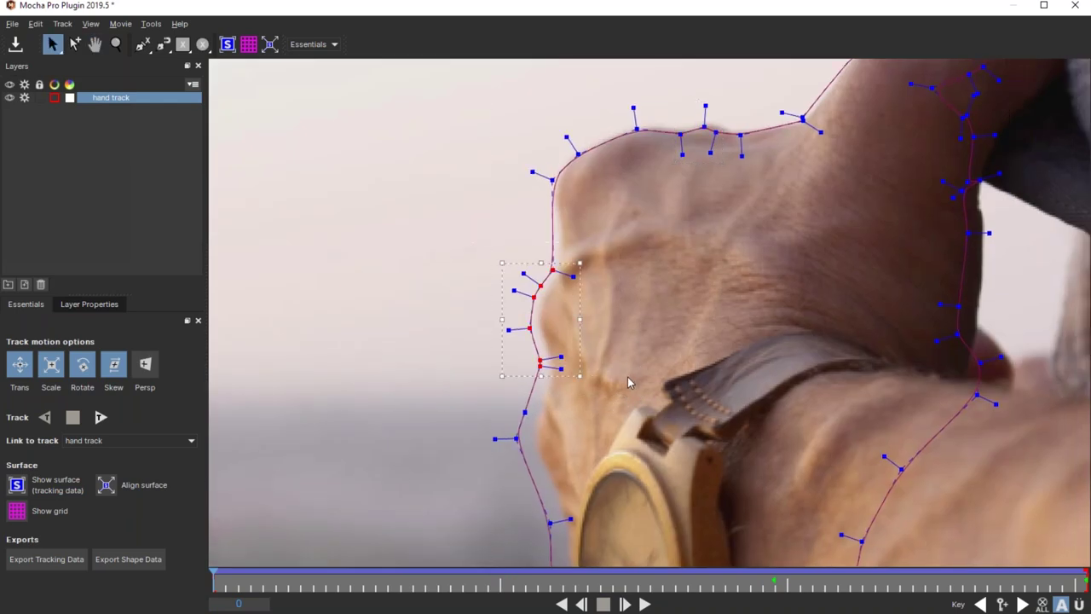
{"action": "left_click", "coordinate": [623, 382]}
{"action": "left_click_drag", "start_coordinate": [530, 227], "coordinate": [585, 279]}
{"action": "left_click", "coordinate": [579, 274]}
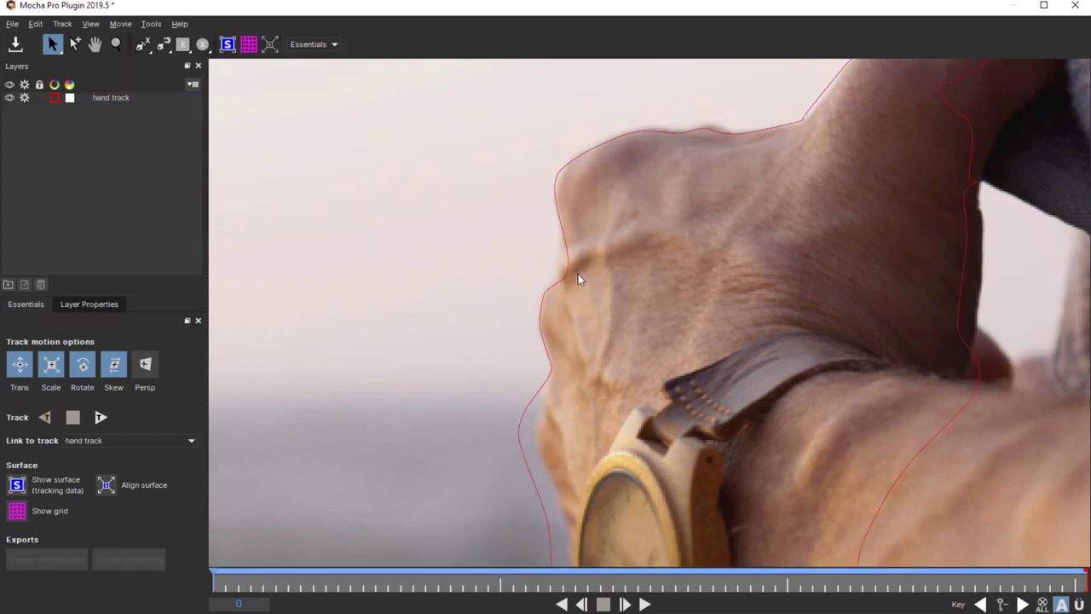
{"action": "left_click", "coordinate": [560, 276]}
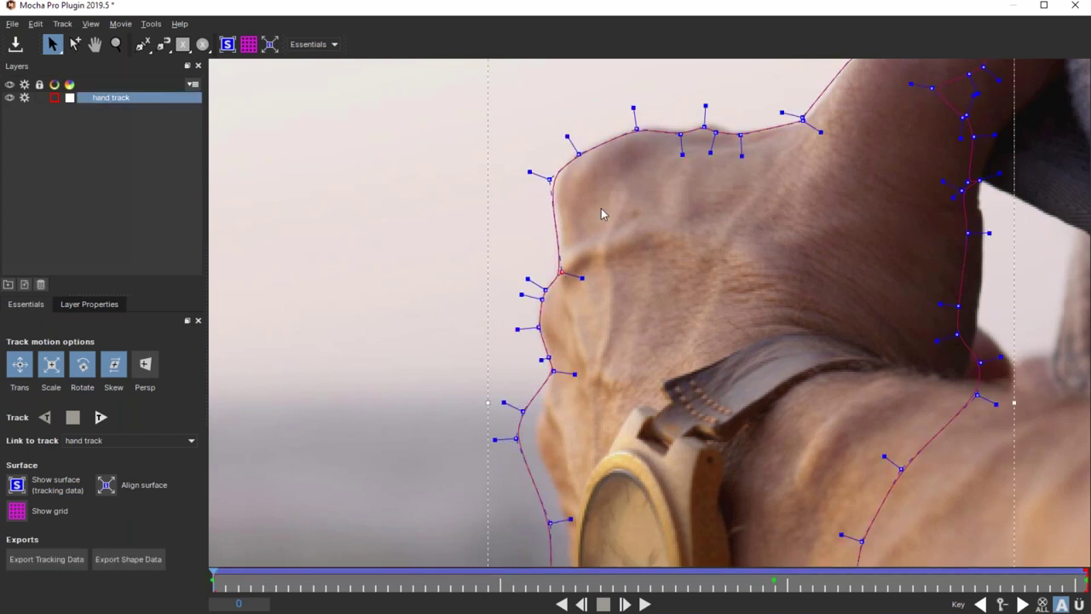
{"action": "left_click_drag", "start_coordinate": [550, 179], "coordinate": [554, 174]}
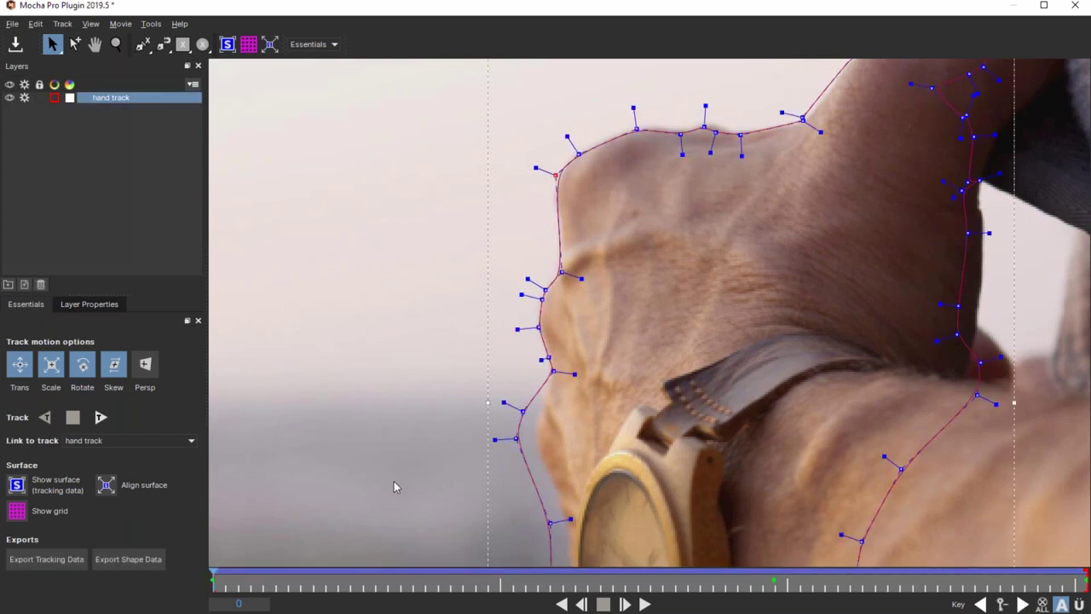
Fit the shape's points along the lower hand and the outer rim of the watch at frame 0.
{"action": "left_click_drag", "start_coordinate": [255, 583], "coordinate": [213, 583]}
{"action": "left_click_drag", "start_coordinate": [503, 375], "coordinate": [657, 410]}
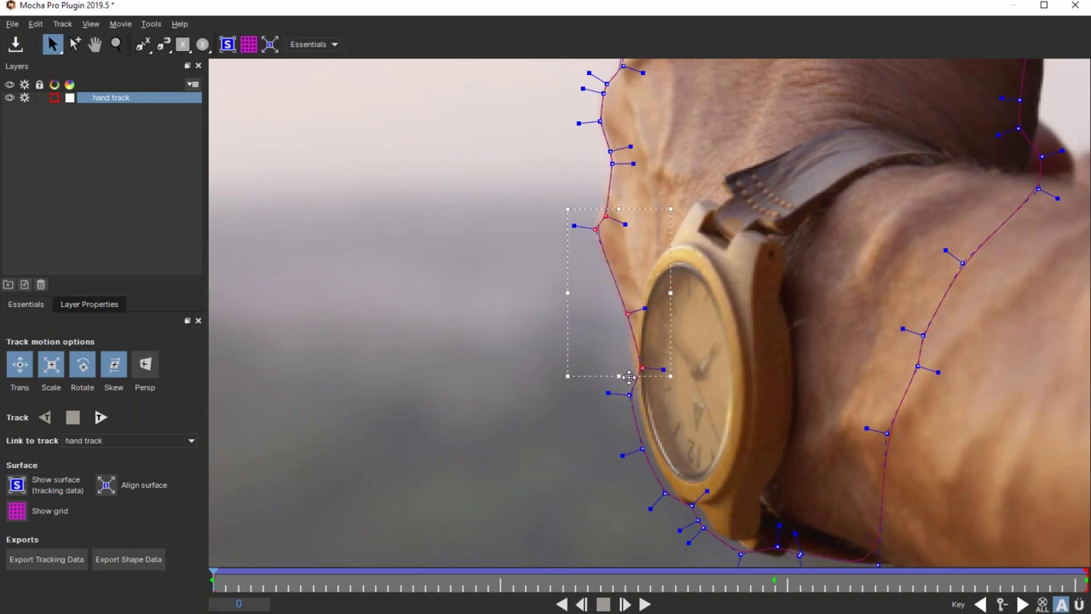
{"action": "mouse_move", "coordinate": [619, 376]}
{"action": "left_mouse_down"}
{"action": "mouse_move", "coordinate": [605, 377]}
{"action": "mouse_move", "coordinate": [617, 378]}
{"action": "left_mouse_up"}
{"action": "left_click_drag", "start_coordinate": [613, 206], "coordinate": [613, 201]}
{"action": "left_click_drag", "start_coordinate": [622, 312], "coordinate": [625, 309]}
{"action": "left_click_drag", "start_coordinate": [602, 387], "coordinate": [644, 507]}
{"action": "key", "text": "z"}
{"action": "left_click_drag", "start_coordinate": [888, 340], "coordinate": [581, 376]}
{"action": "key", "text": "x"}
{"action": "key", "text": "z"}
{"action": "left_click_drag", "start_coordinate": [631, 428], "coordinate": [723, 344]}
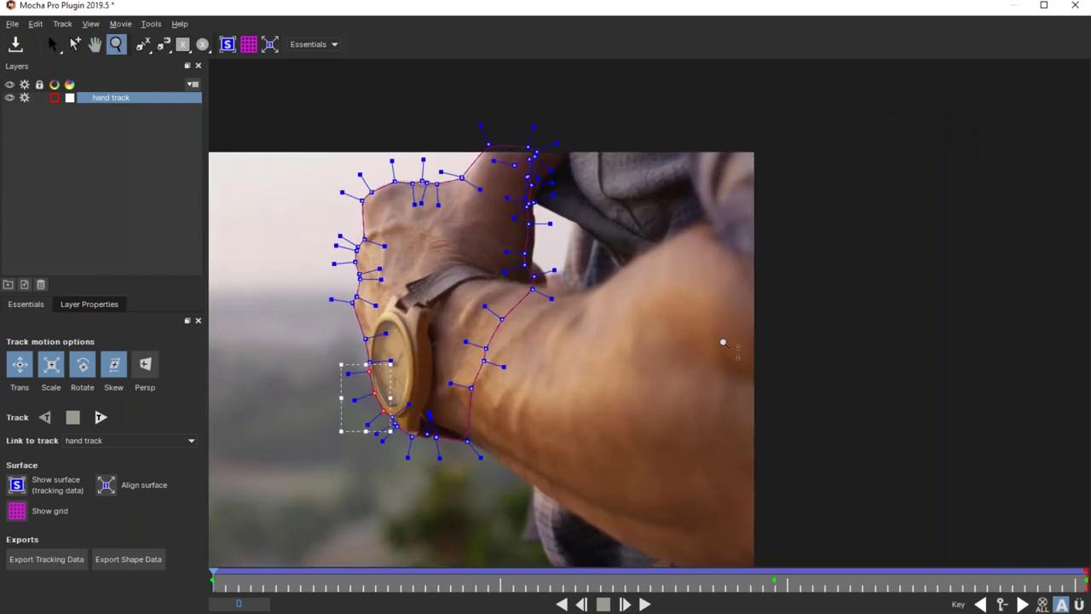
Review the hand track shape across the clip, and save and close the Mocha project to return to After Effects.
{"action": "key", "text": "s"}
{"action": "left_click_drag", "start_coordinate": [979, 585], "coordinate": [215, 585]}
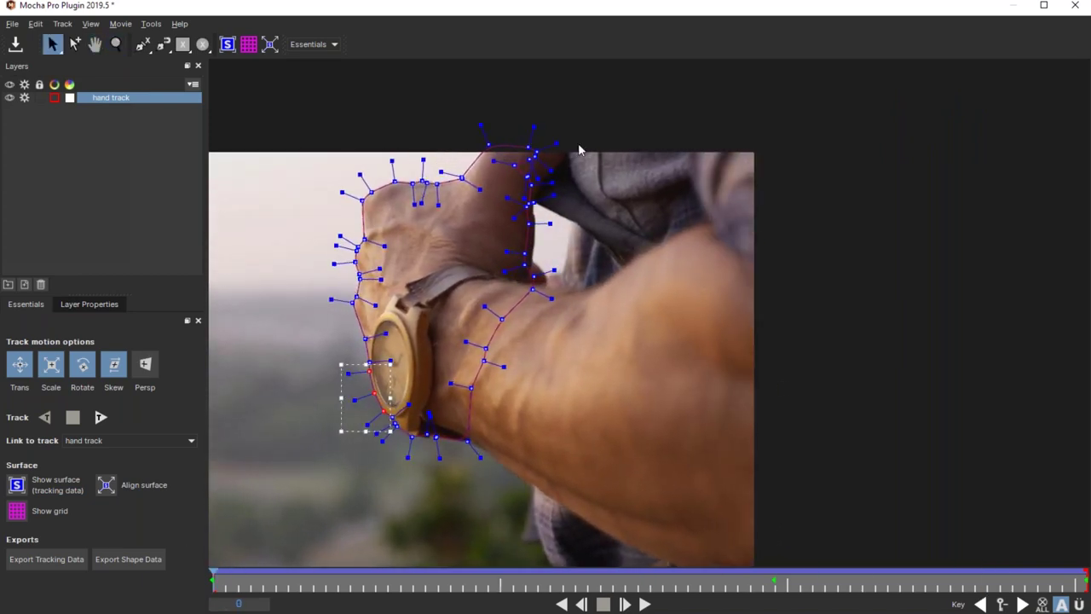
{"action": "left_click_drag", "start_coordinate": [273, 577], "coordinate": [1086, 543]}
{"action": "left_click", "coordinate": [45, 417]}
{"action": "left_click", "coordinate": [12, 23]}
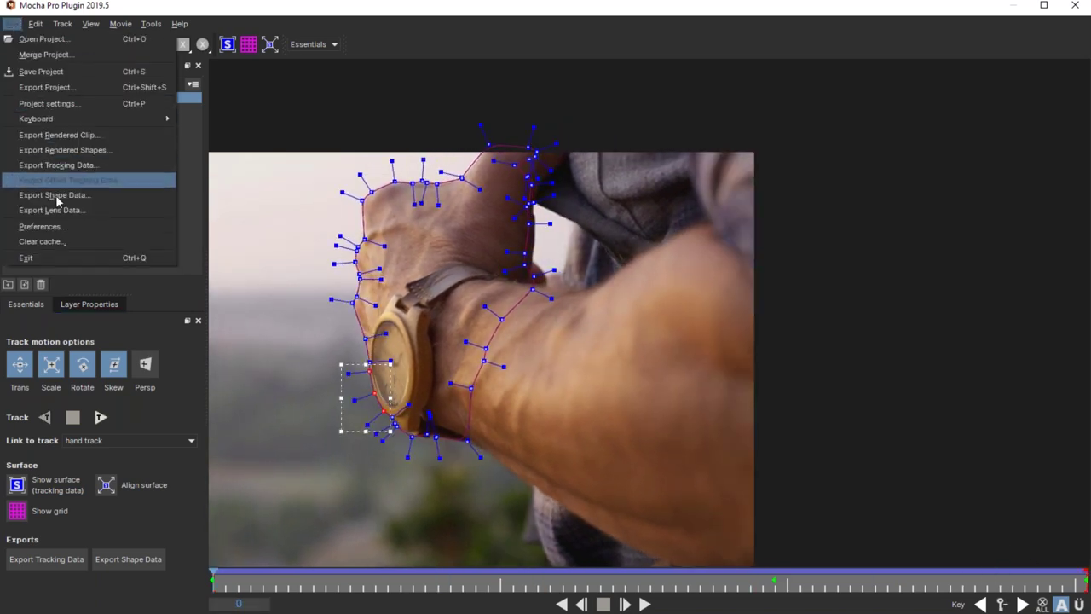
{"action": "left_click", "coordinate": [67, 258]}
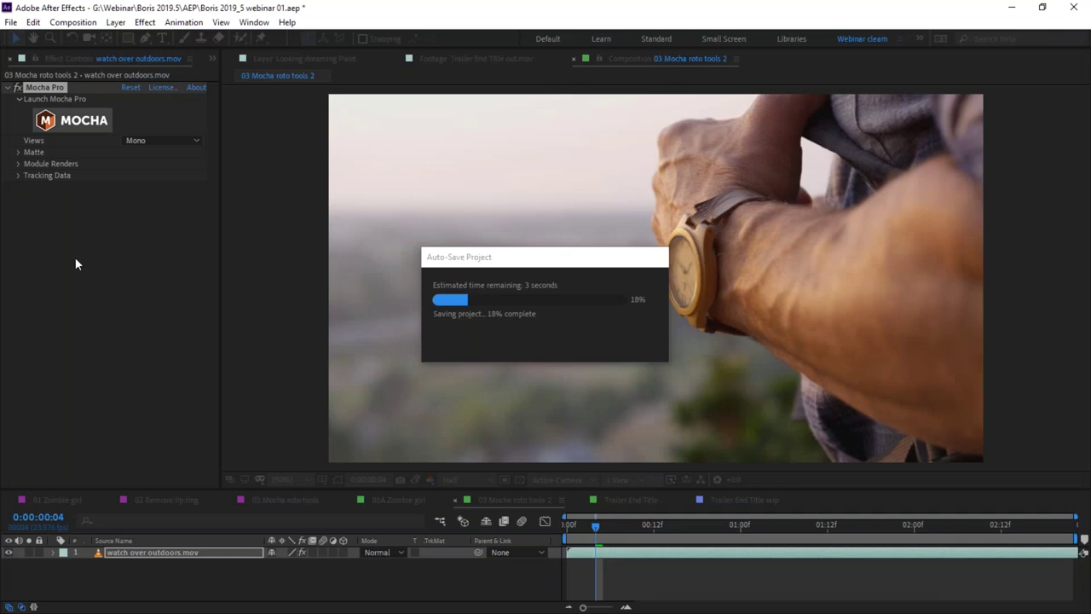
Turn off the Mocha Pro effect and apply BCC Fast Film Process to the watch over outdoors.mov layer.
{"action": "left_click", "coordinate": [18, 89]}
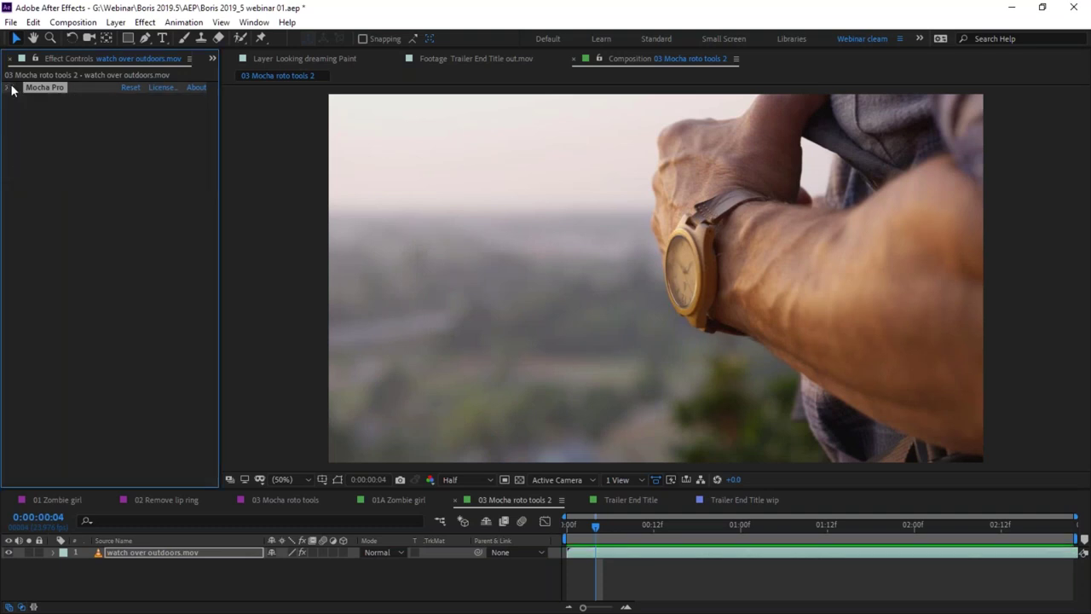
{"action": "left_click", "coordinate": [145, 23]}
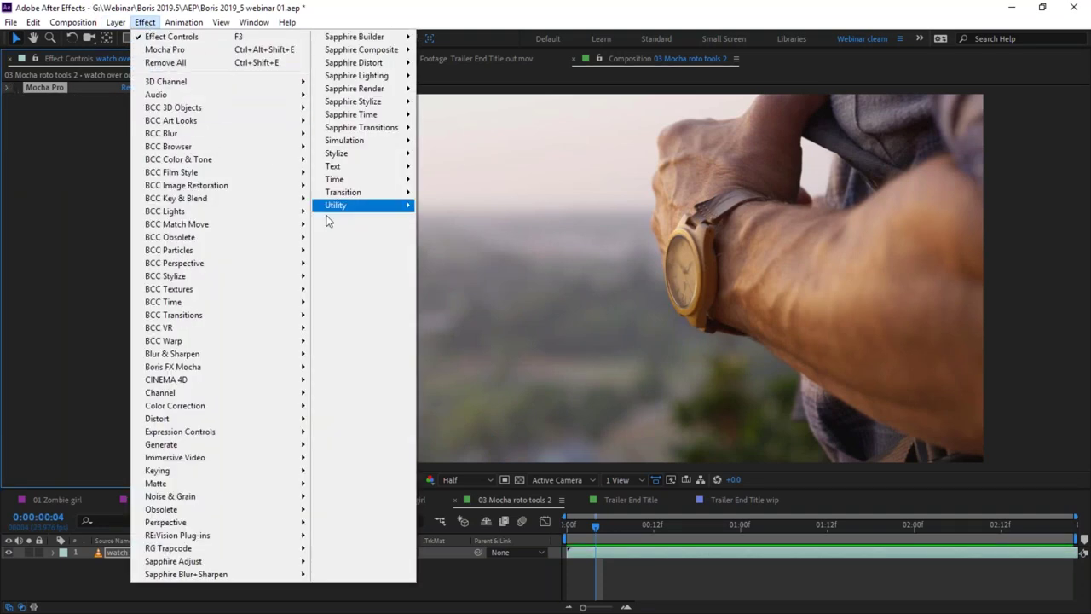
{"action": "mouse_move", "coordinate": [246, 165]}
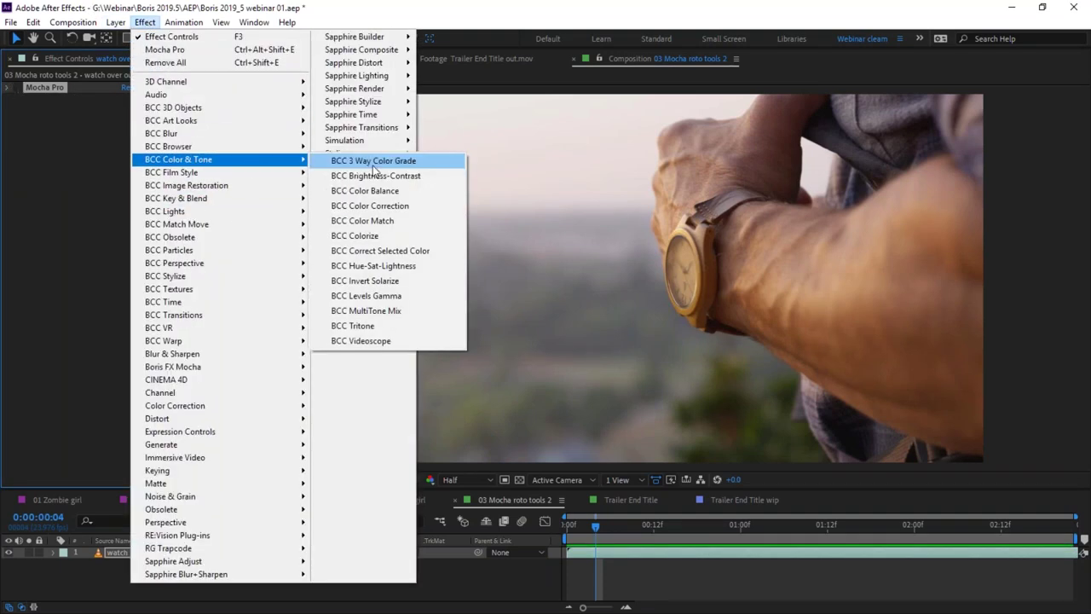
{"action": "mouse_move", "coordinate": [289, 175]}
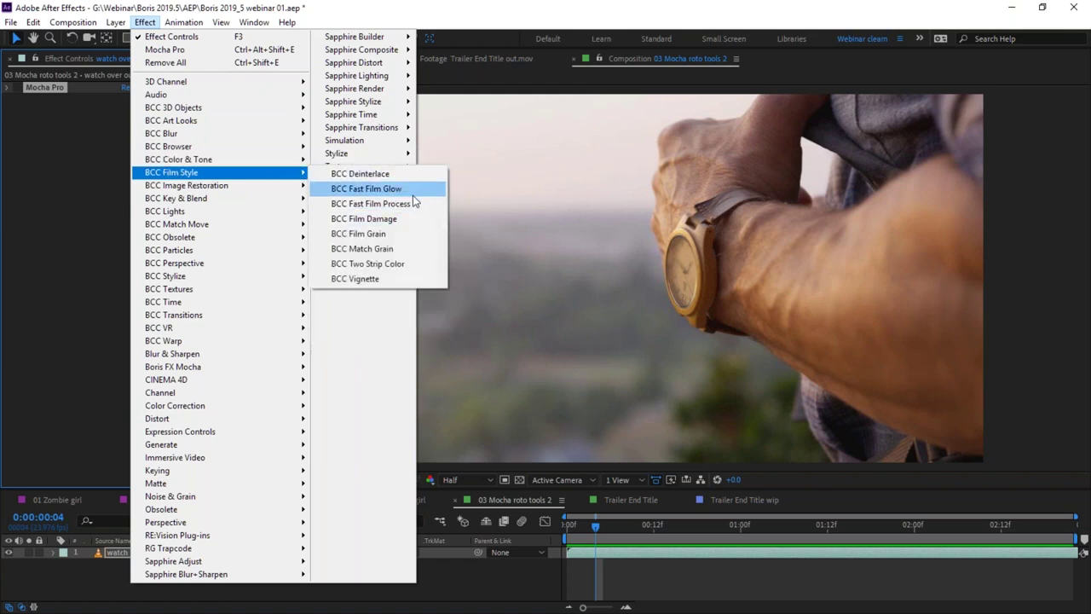
{"action": "left_click", "coordinate": [416, 204]}
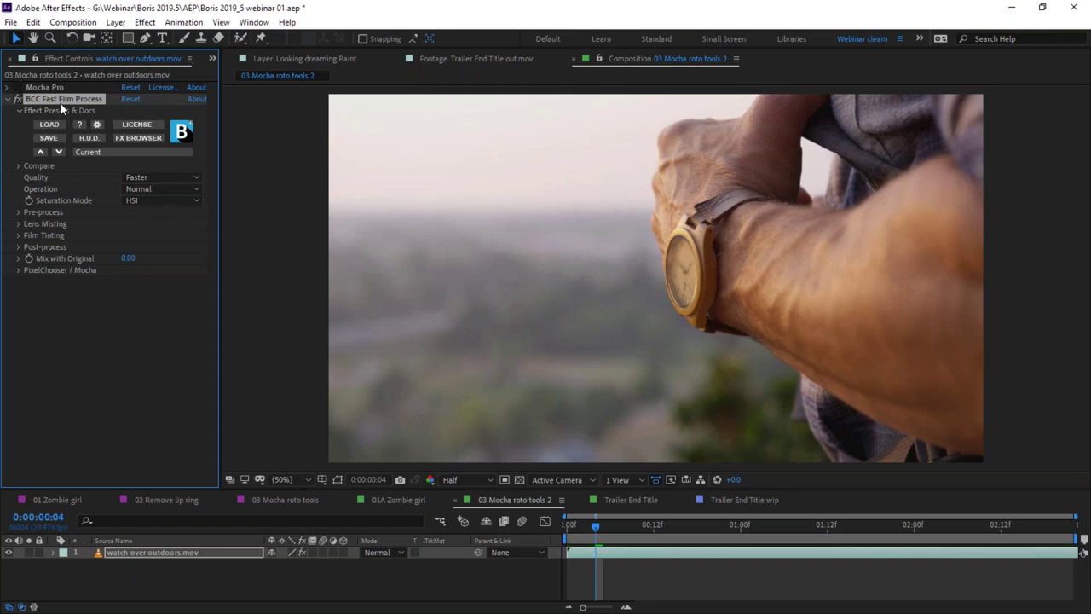
Open the effect's FX Browser and preview presets such as Brighten Warm Tint, Blue Wash, Cool Wash and Highlight Boost Color Shift.
{"action": "left_click", "coordinate": [134, 139]}
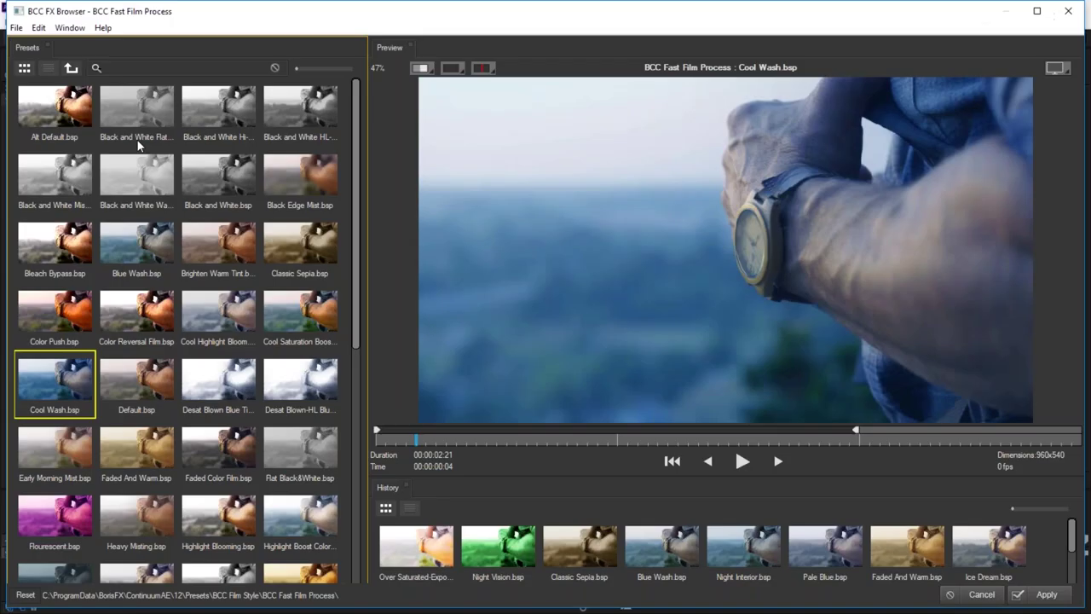
{"action": "left_click", "coordinate": [218, 252]}
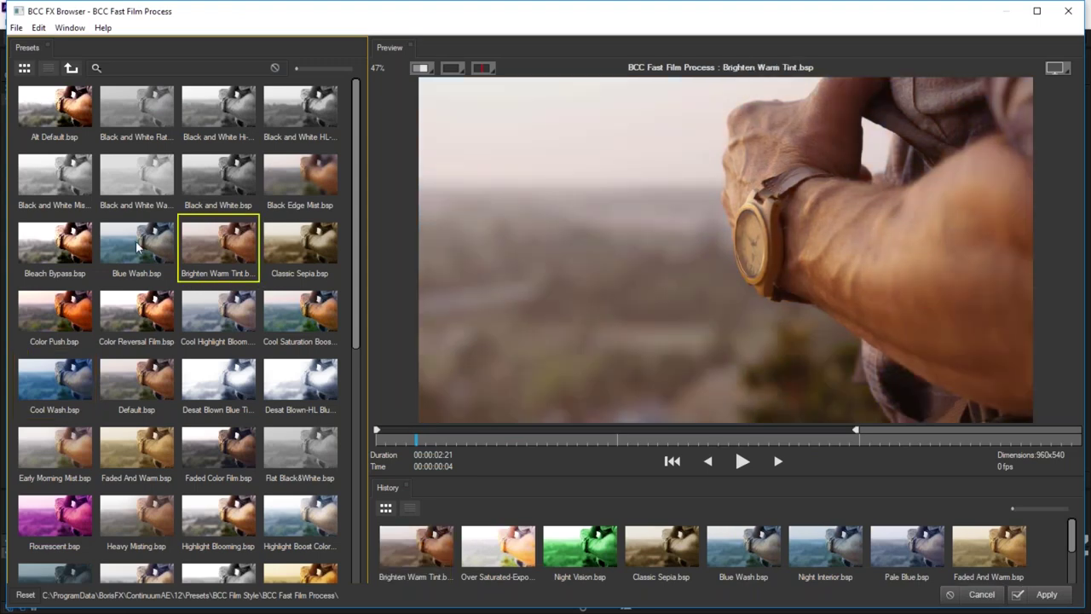
{"action": "left_click", "coordinate": [138, 246]}
{"action": "left_click", "coordinate": [220, 324]}
{"action": "left_click", "coordinate": [128, 392]}
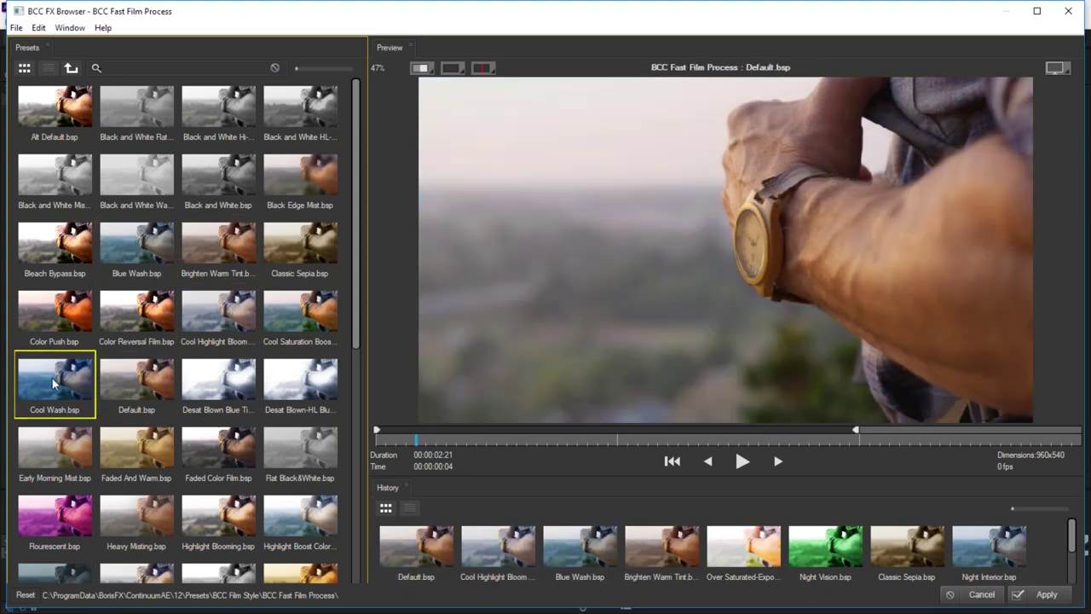
{"action": "left_click", "coordinate": [40, 376]}
{"action": "left_click", "coordinate": [298, 515]}
Preview the Cool Saturation Boost and Night Interior presets, and apply the Cool Wash preset to the clip.
{"action": "scroll", "coordinate": [359, 318], "scroll_direction": "down", "scroll_amount": 1}
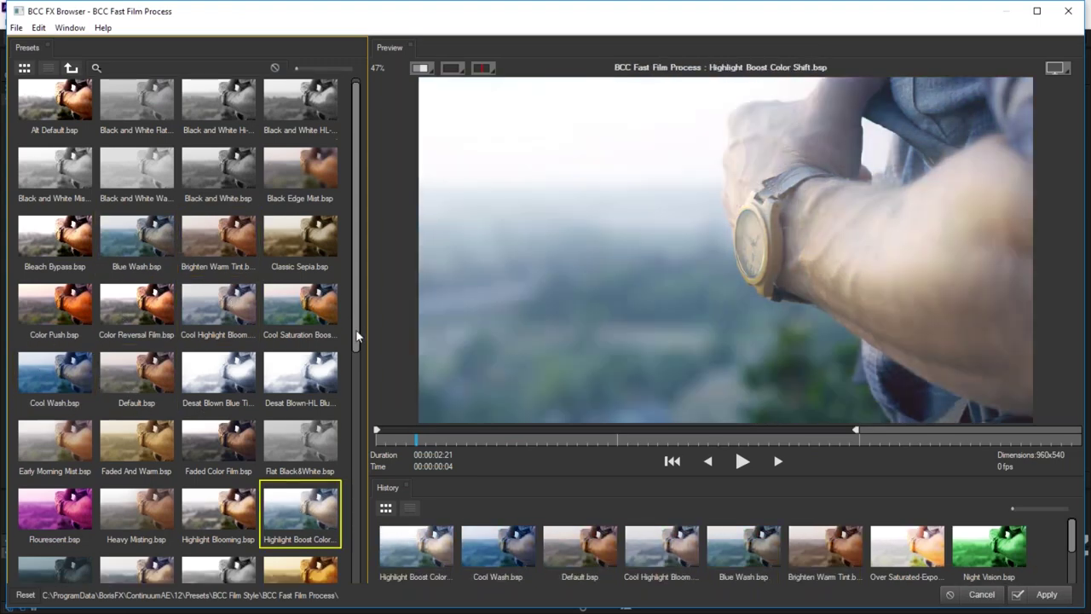
{"action": "left_click", "coordinate": [342, 315]}
{"action": "scroll", "coordinate": [359, 323], "scroll_direction": "down", "scroll_amount": 3}
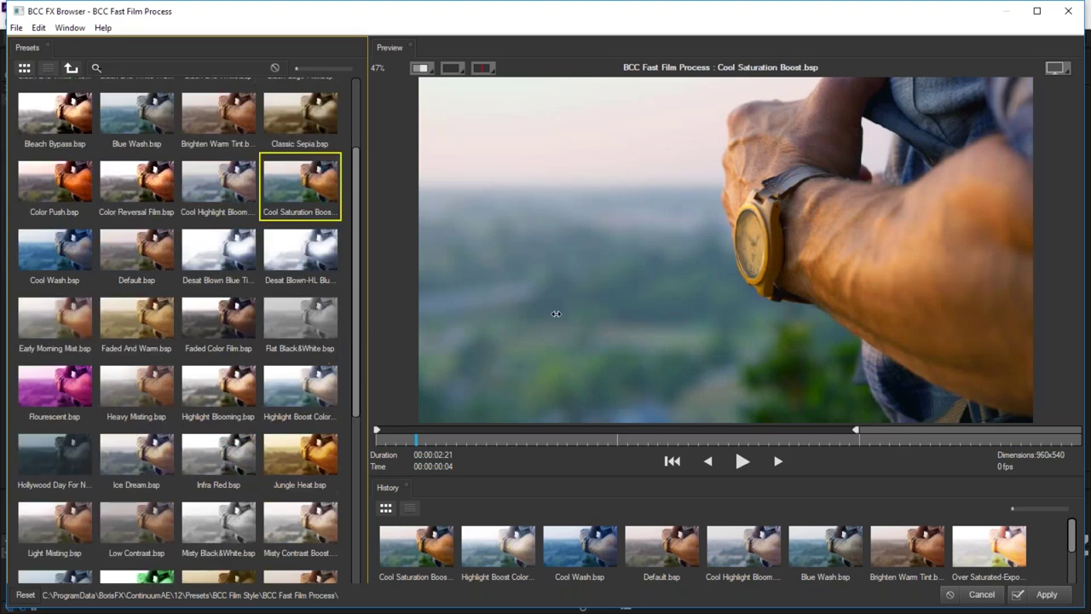
{"action": "scroll", "coordinate": [355, 407], "scroll_direction": "down", "scroll_amount": 5}
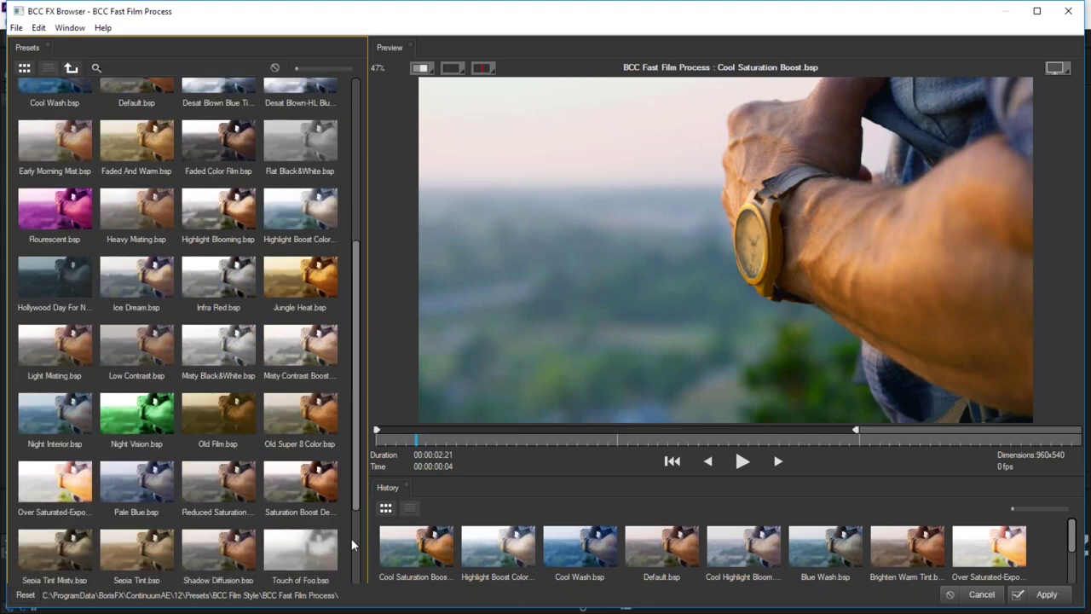
{"action": "left_click", "coordinate": [48, 421]}
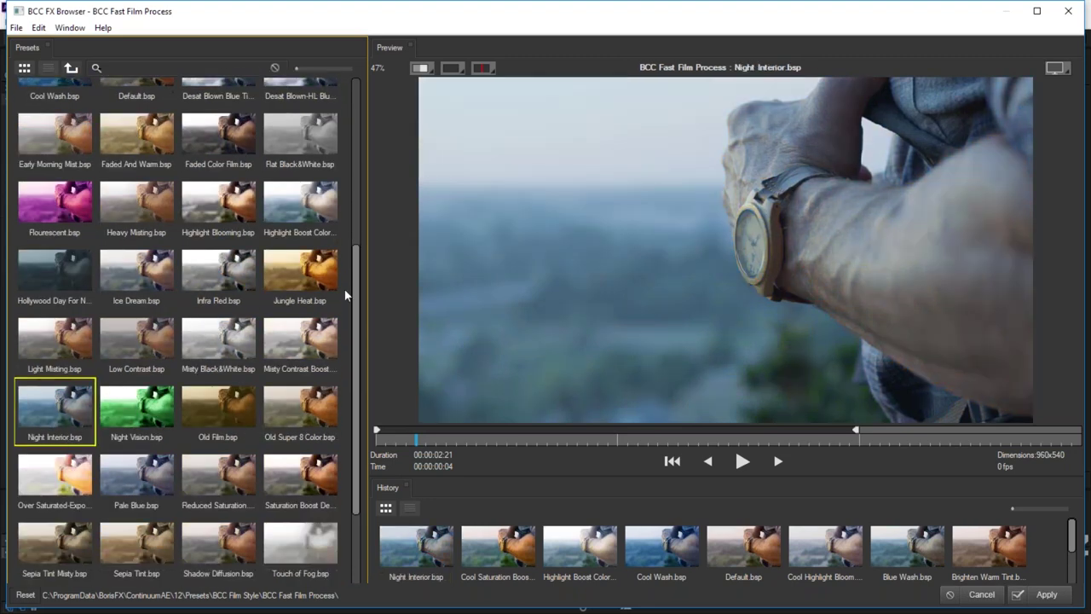
{"action": "scroll", "coordinate": [359, 411], "scroll_direction": "up", "scroll_amount": 5}
{"action": "left_click", "coordinate": [657, 552]}
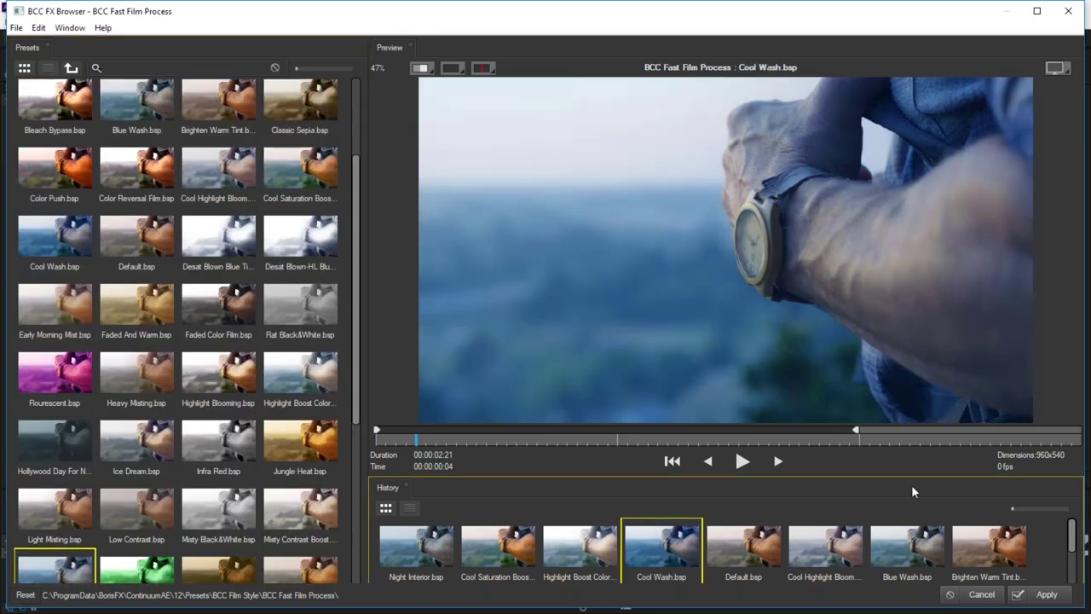
{"action": "left_click", "coordinate": [1048, 594]}
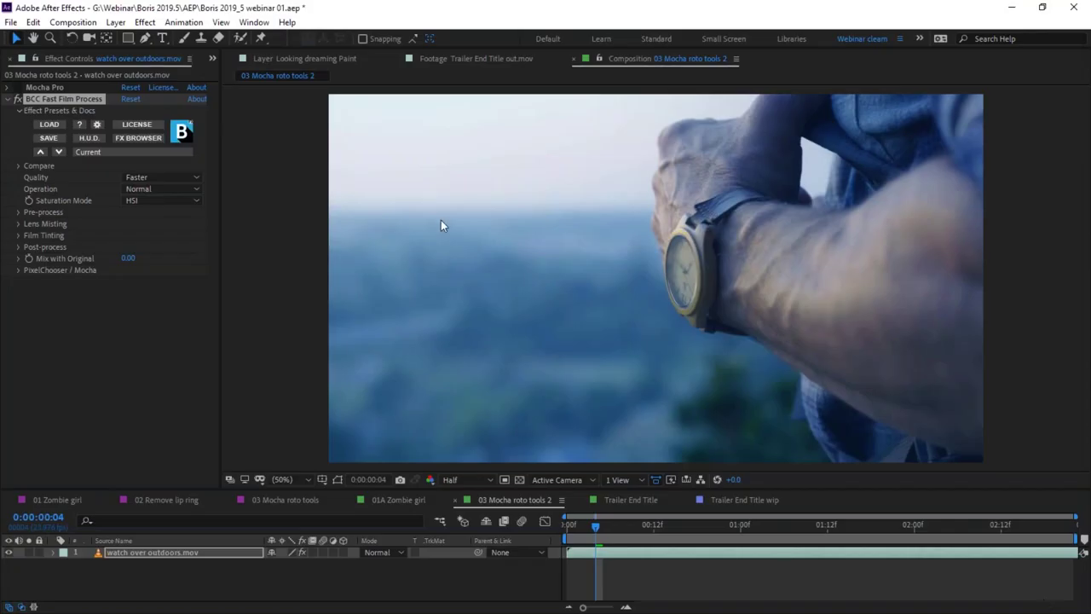
Launch Mocha from the Fast Film Process effect's PixelChooser / Mocha section, continuing at proxy resolution.
{"action": "left_click", "coordinate": [18, 270]}
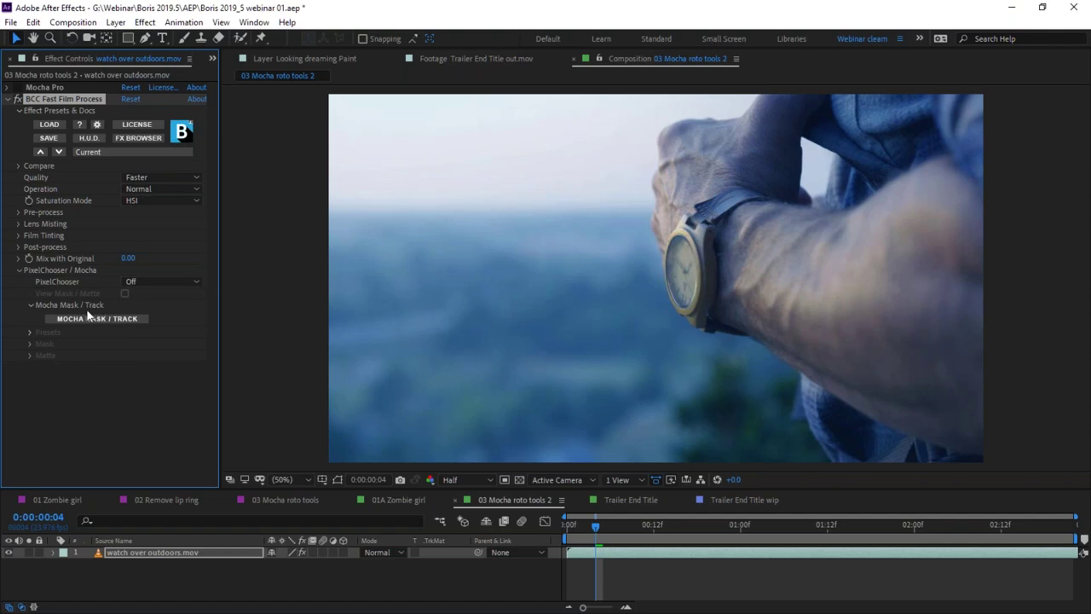
{"action": "left_click", "coordinate": [89, 318]}
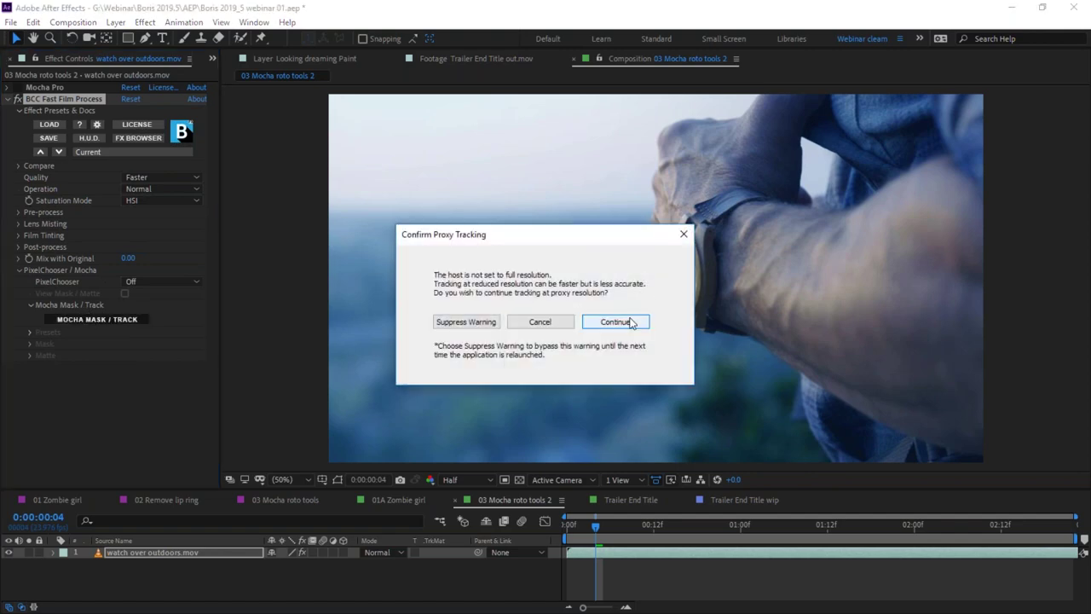
{"action": "left_click", "coordinate": [624, 325]}
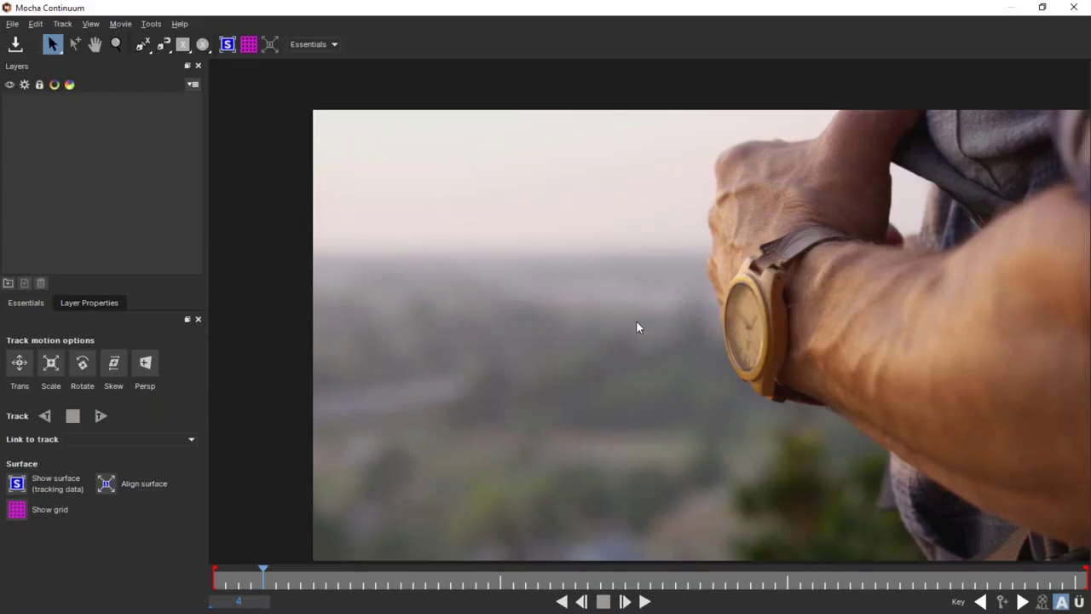
Open the saved project full watch track.mocha from the Webinar, Boris 2019.5, Trackers folder.
{"action": "left_click", "coordinate": [12, 23]}
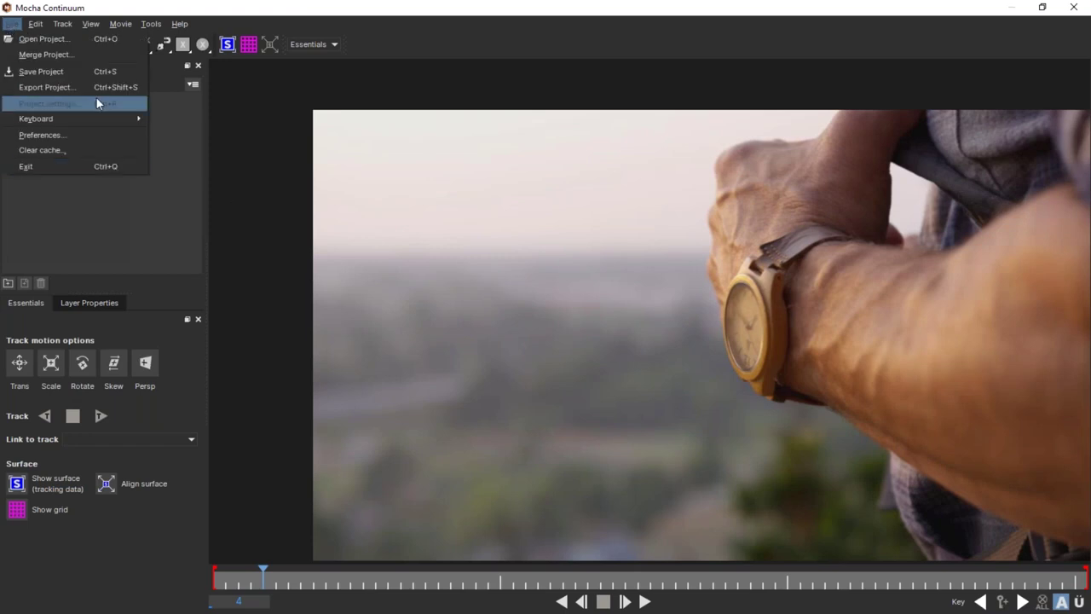
{"action": "left_click", "coordinate": [79, 39]}
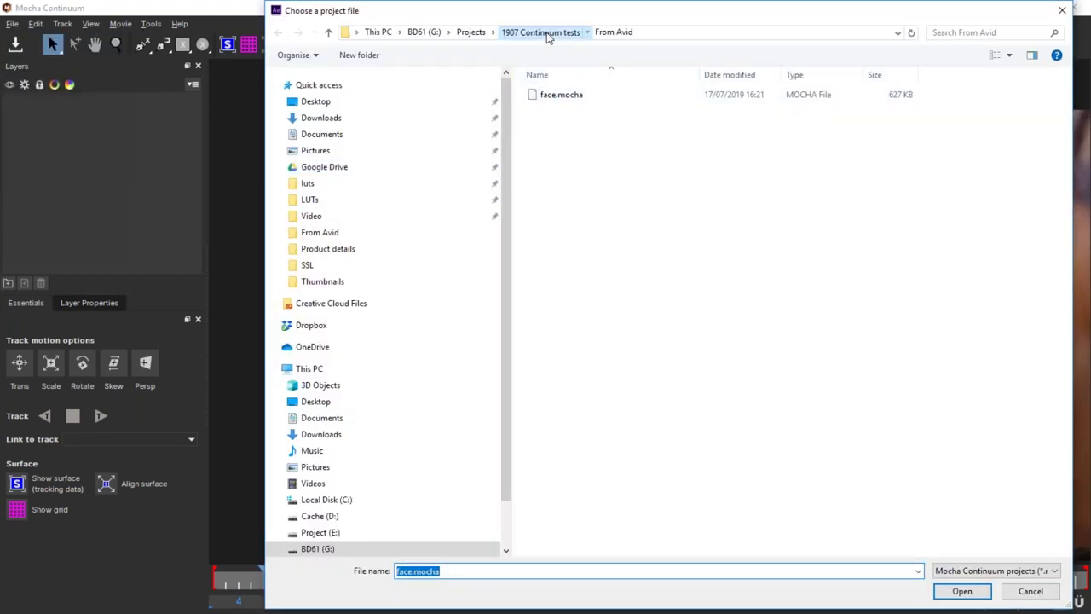
{"action": "left_click", "coordinate": [546, 33]}
{"action": "left_click", "coordinate": [424, 33]}
{"action": "double_click", "coordinate": [555, 195]}
{"action": "double_click", "coordinate": [566, 94]}
{"action": "double_click", "coordinate": [568, 170]}
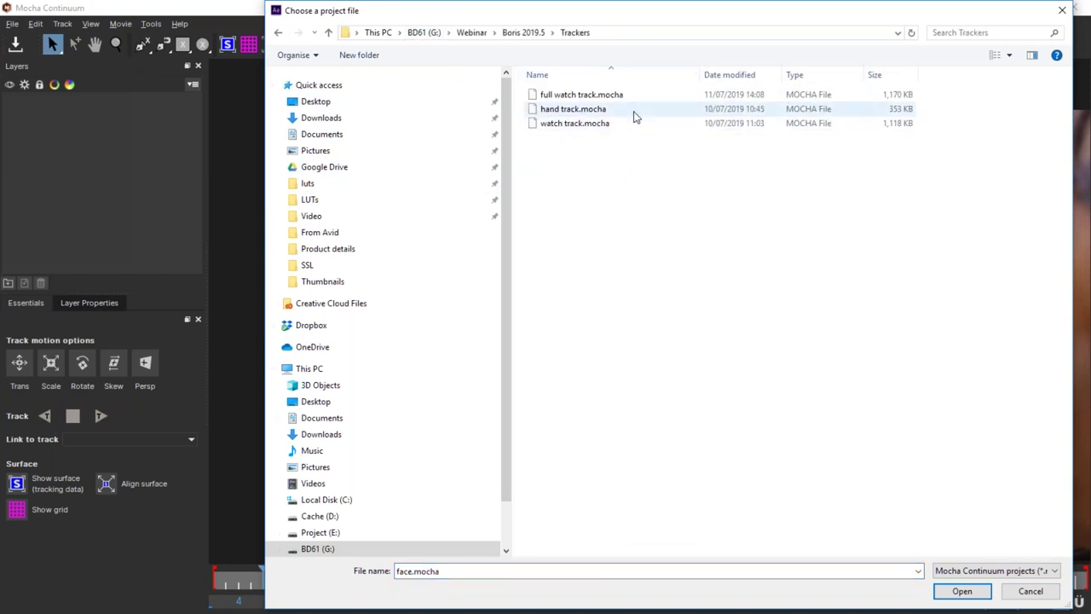
{"action": "double_click", "coordinate": [601, 97]}
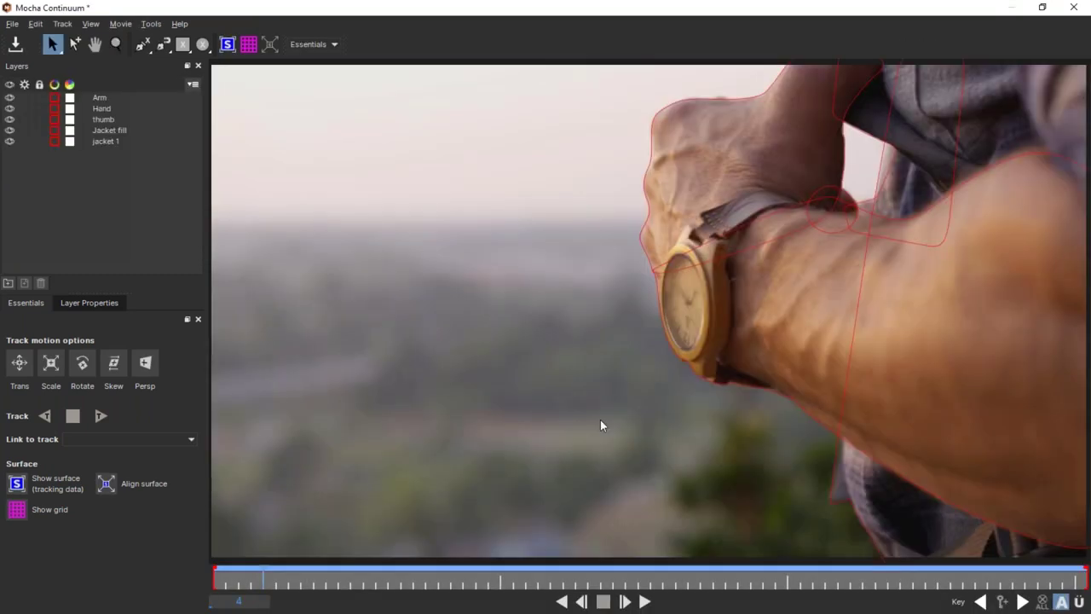
At frame 51, nudge the Hand layer's points along the outer edge beside the watch slightly up and outward.
{"action": "left_click_drag", "start_coordinate": [648, 569], "coordinate": [803, 555]}
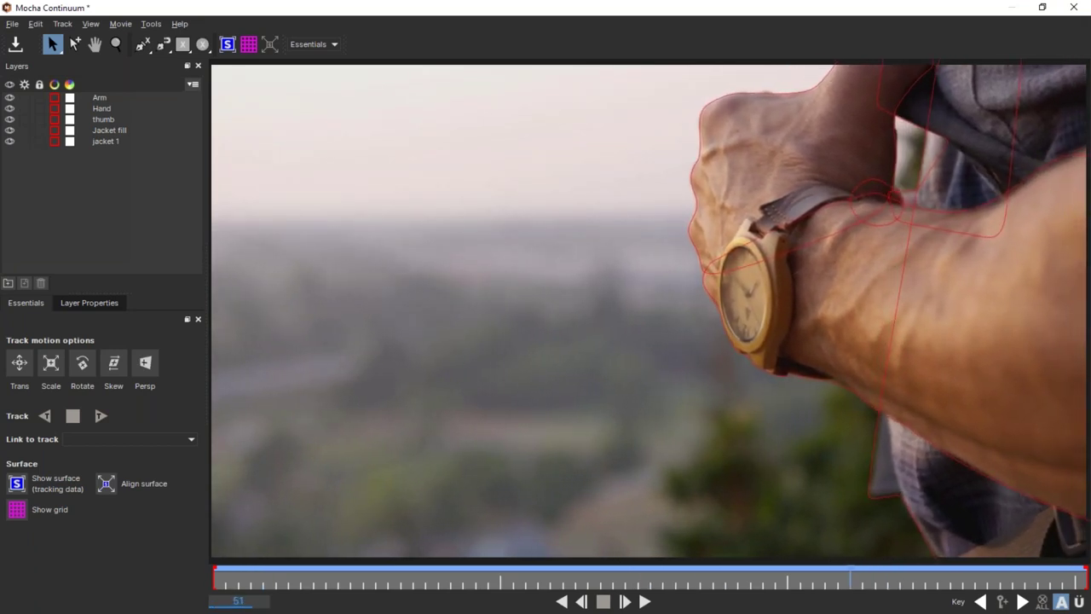
{"action": "left_click", "coordinate": [112, 109]}
{"action": "left_click_drag", "start_coordinate": [763, 258], "coordinate": [658, 194]}
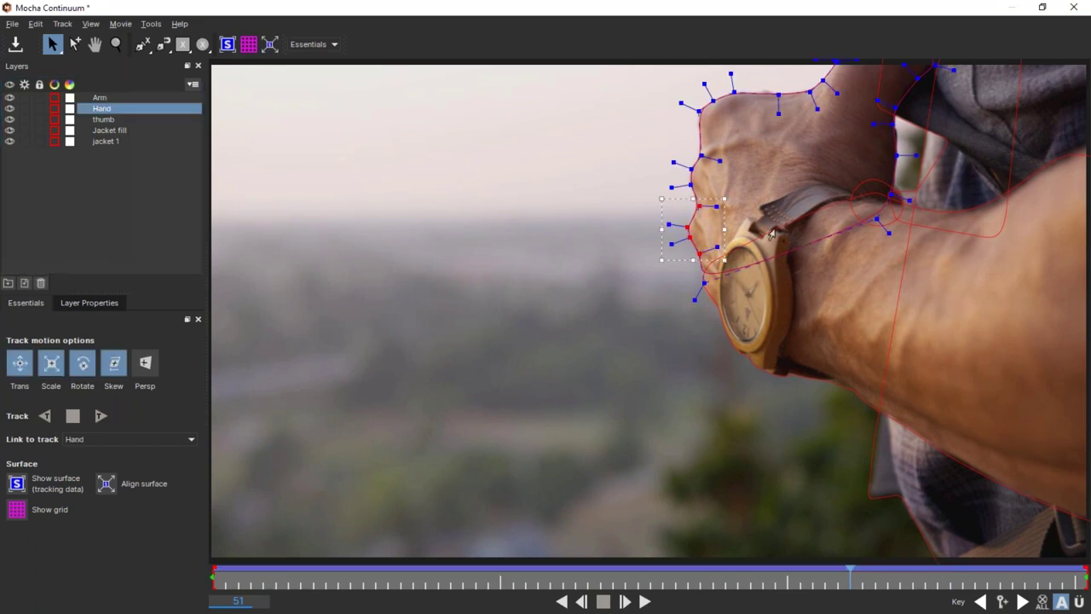
{"action": "key", "text": "z"}
{"action": "left_click_drag", "start_coordinate": [759, 239], "coordinate": [797, 252]}
{"action": "key", "text": "x"}
{"action": "mouse_move", "coordinate": [725, 247]}
{"action": "left_mouse_down"}
{"action": "mouse_move", "coordinate": [740, 265]}
{"action": "mouse_move", "coordinate": [738, 256]}
{"action": "left_mouse_up"}
{"action": "key", "text": "s"}
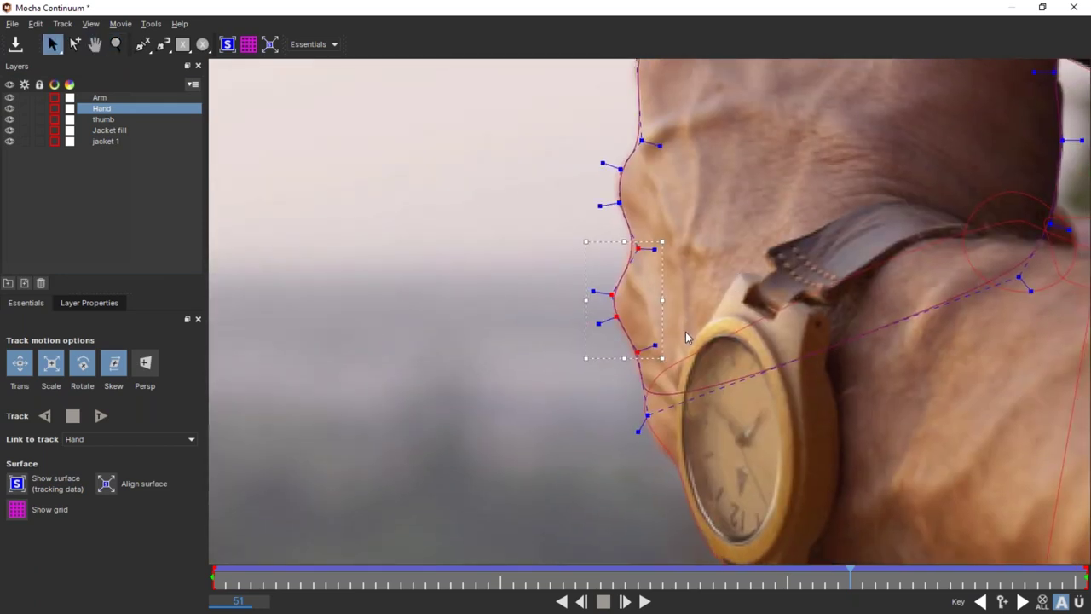
{"action": "key", "text": "Left"}
{"action": "key", "text": "Up"}
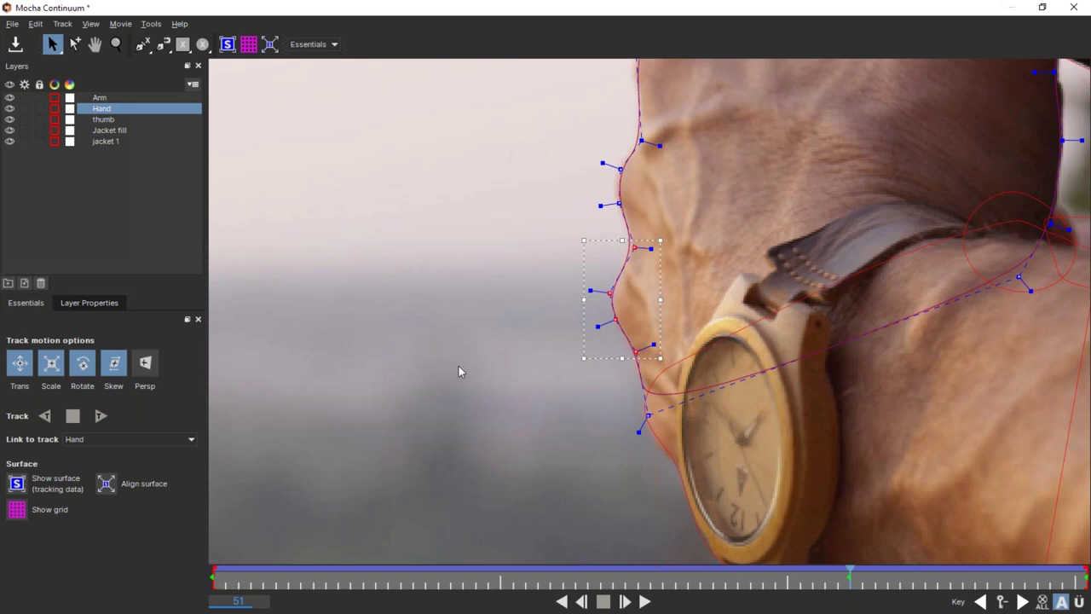
Save and close the Mocha project to return to After Effects, and invert the Fast Film Process mask.
{"action": "left_click", "coordinate": [12, 24]}
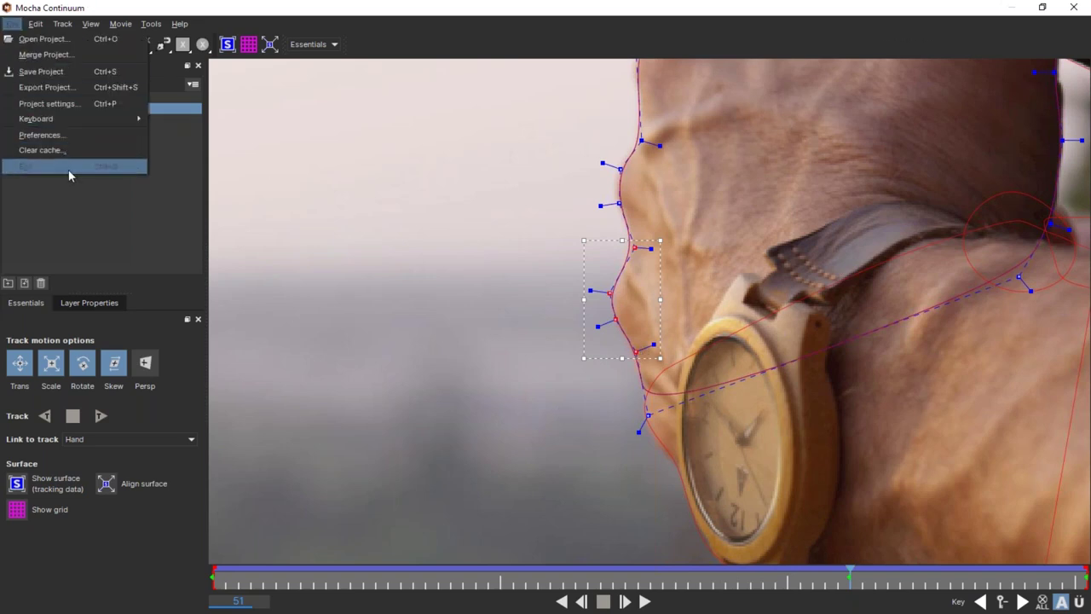
{"action": "left_click", "coordinate": [71, 168]}
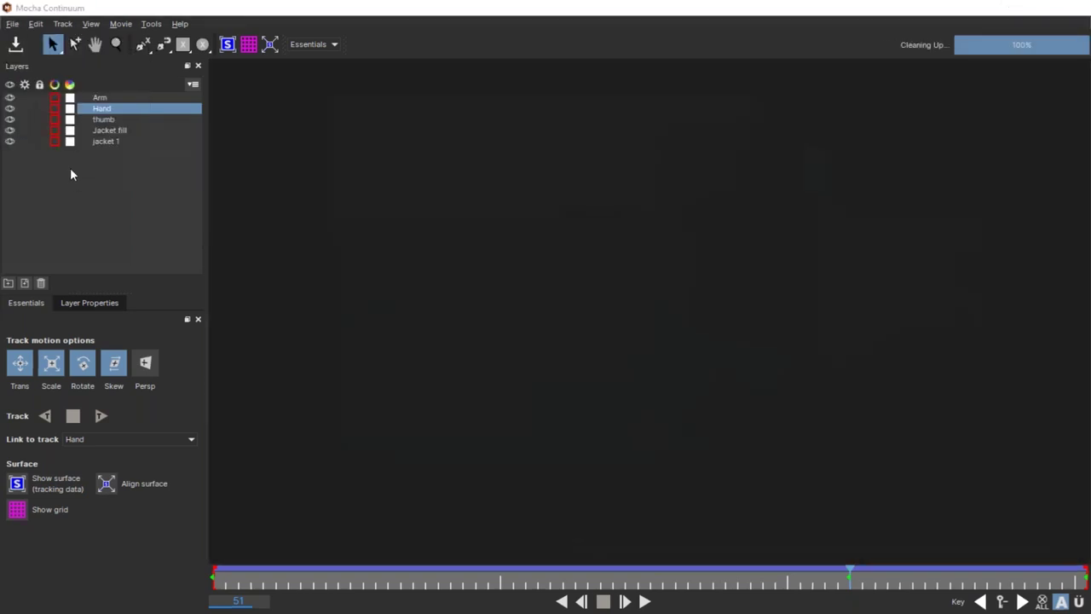
{"action": "left_click", "coordinate": [34, 344]}
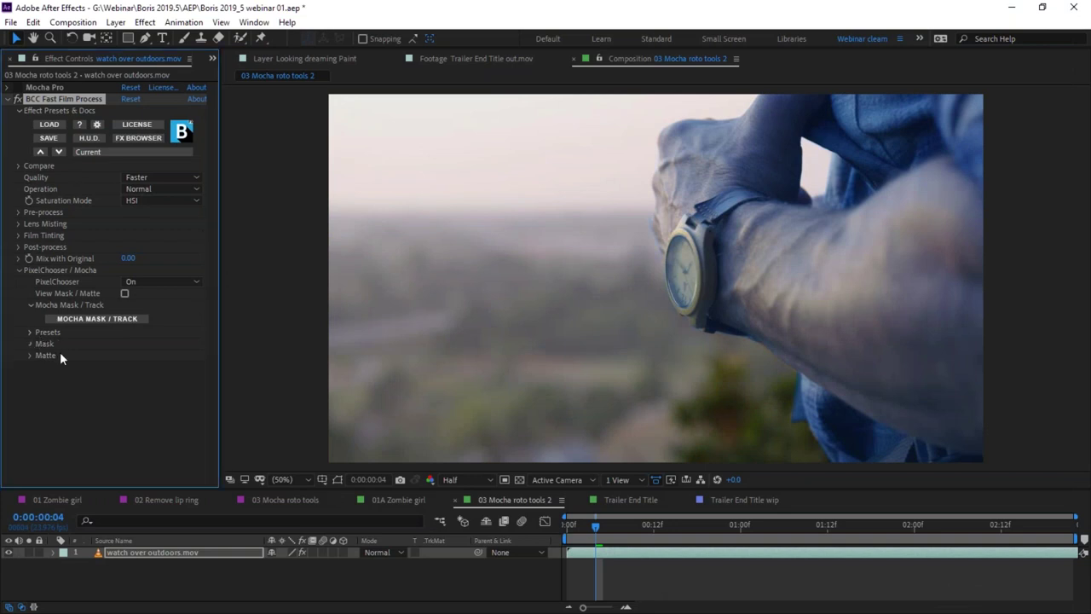
{"action": "scroll", "coordinate": [123, 283], "scroll_direction": "down", "scroll_amount": 3}
{"action": "left_click", "coordinate": [125, 283]}
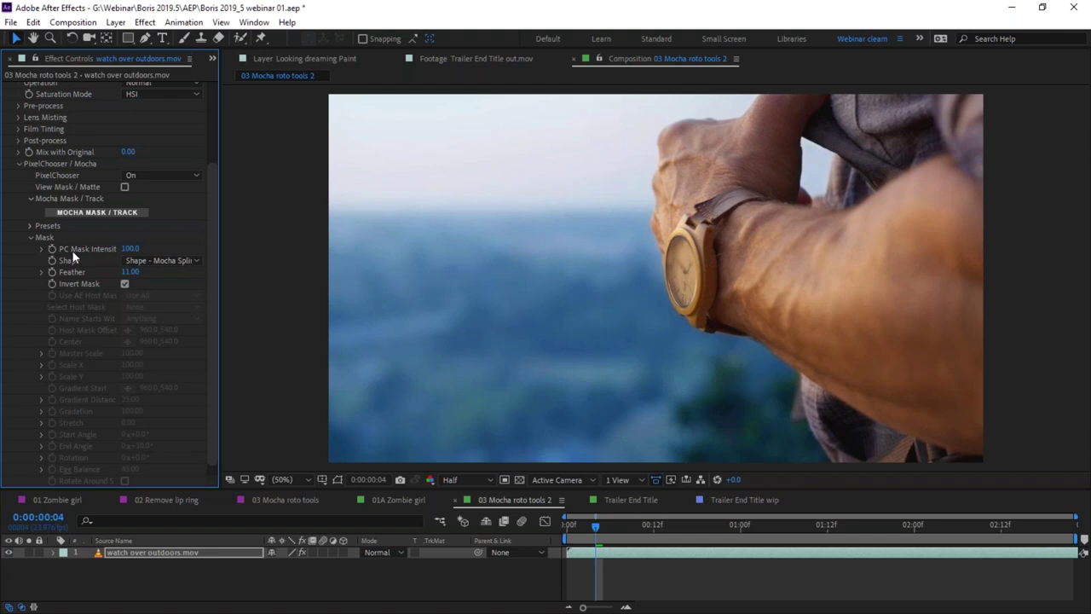
{"action": "left_click", "coordinate": [29, 237]}
Scrub through the composition to check the colour treatment's mask around the hand and watch.
{"action": "left_click_drag", "start_coordinate": [687, 528], "coordinate": [580, 524]}
{"action": "left_click", "coordinate": [805, 526]}
{"action": "left_click_drag", "start_coordinate": [833, 528], "coordinate": [617, 524]}
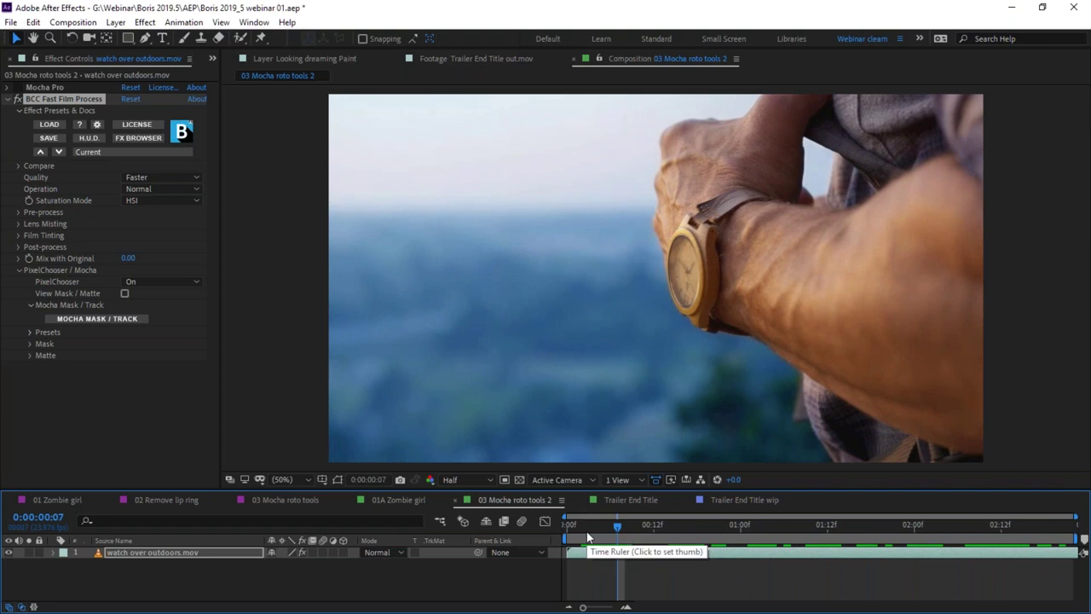
{"action": "left_click", "coordinate": [652, 537]}
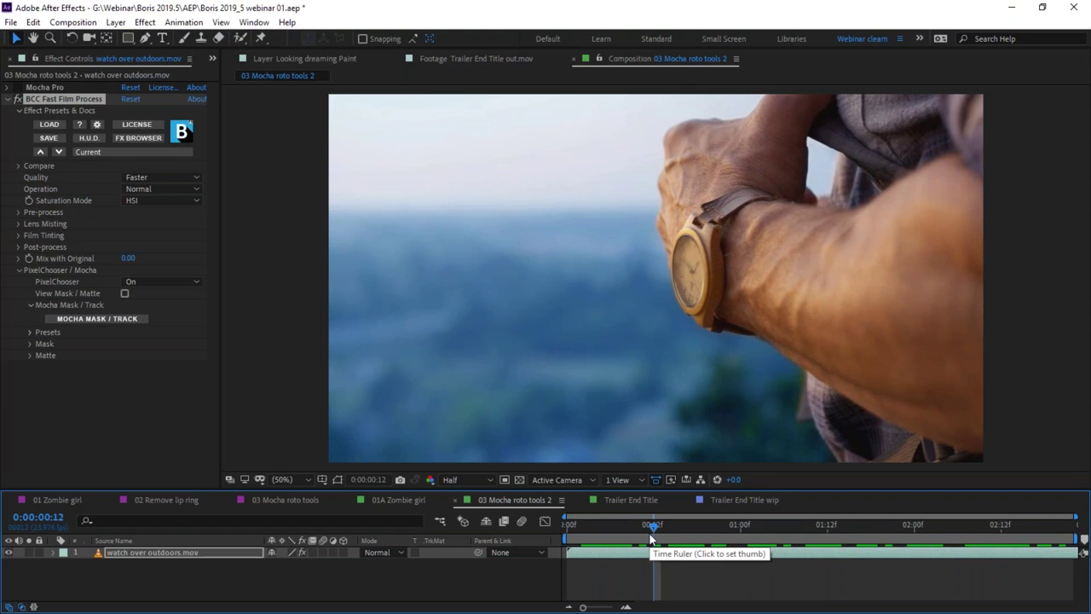
{"action": "left_click_drag", "start_coordinate": [652, 529], "coordinate": [631, 529]}
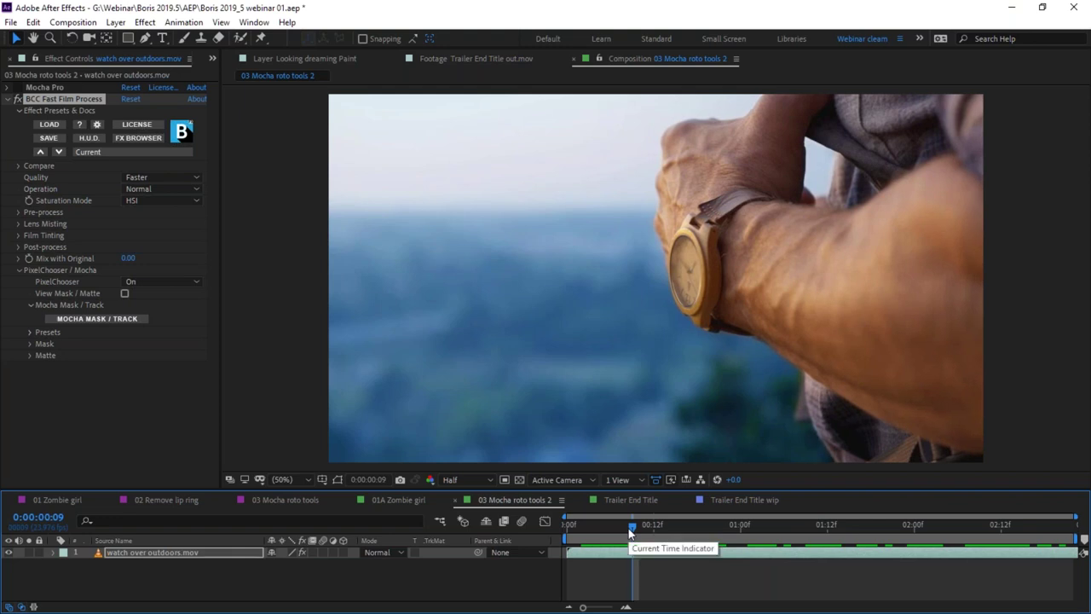
Switch to Premiere Pro and play the Before After sequence from its start, and return the playhead to 00:00:37:15.
{"action": "key", "text": "alt+Tab"}
{"action": "key", "text": "Tab"}
{"action": "left_click_drag", "start_coordinate": [605, 510], "coordinate": [471, 515]}
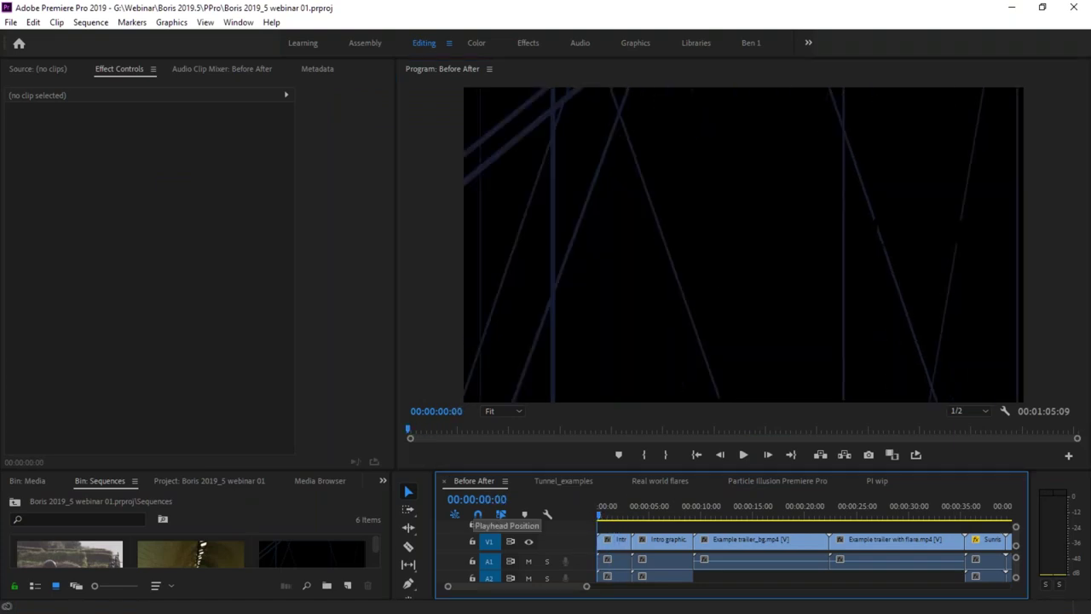
{"action": "key", "text": "space"}
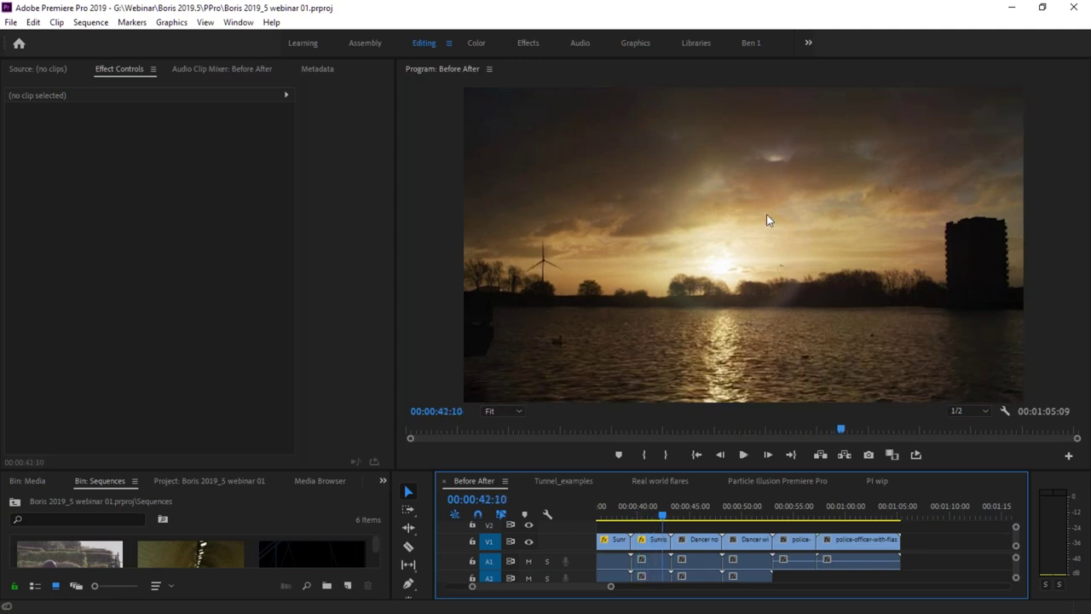
{"action": "left_click", "coordinate": [613, 508]}
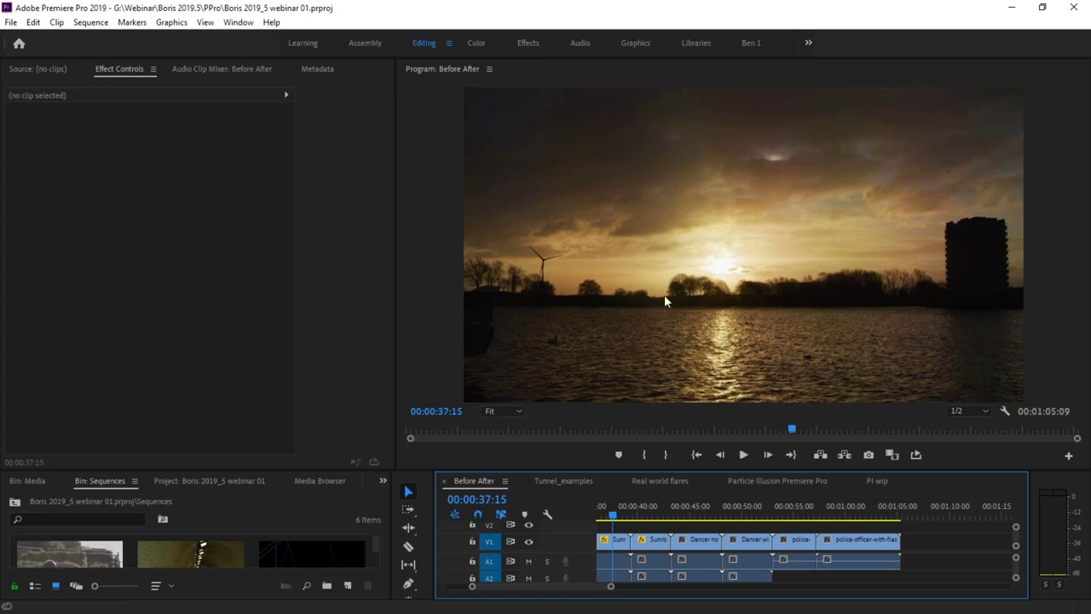
Play and scrub the rest of the Before After sequence, comparing the sunrise, dancer and police officer clips.
{"action": "left_click", "coordinate": [648, 517]}
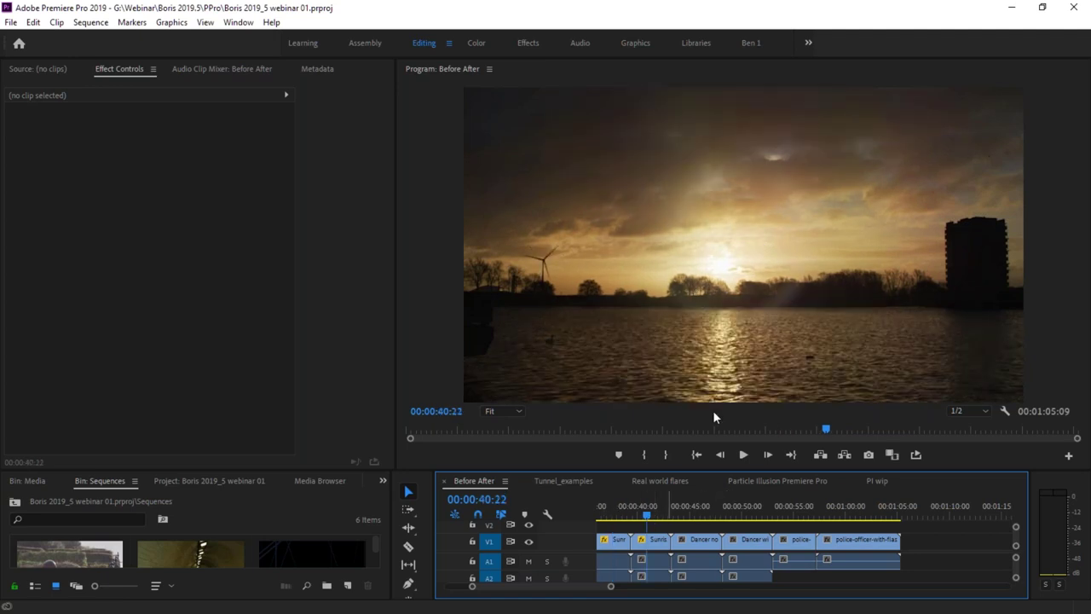
{"action": "key", "text": "space"}
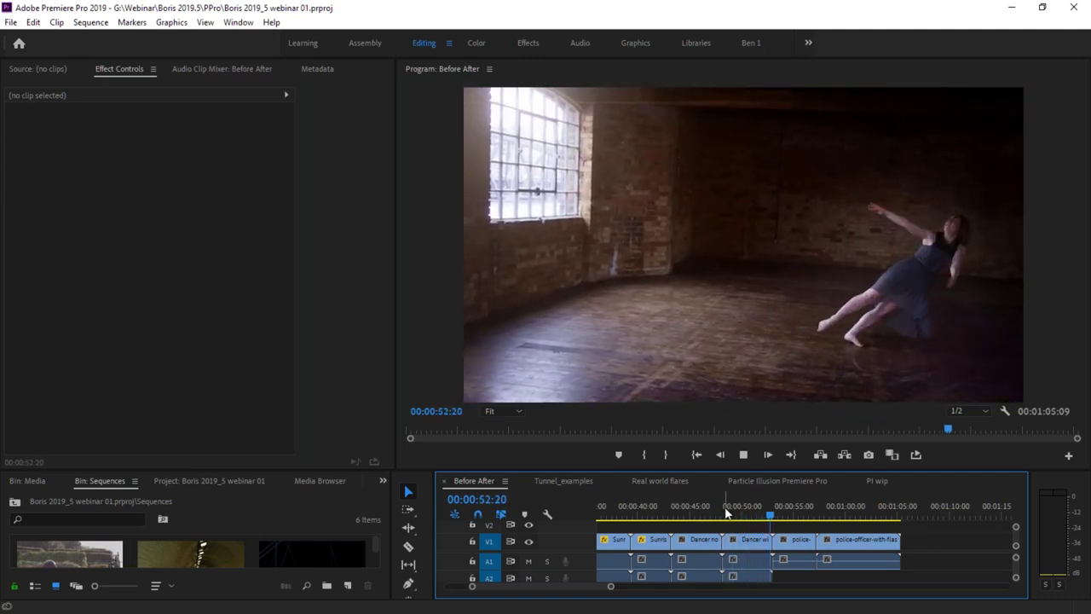
{"action": "left_click", "coordinate": [749, 514]}
{"action": "left_click_drag", "start_coordinate": [749, 514], "coordinate": [804, 514]}
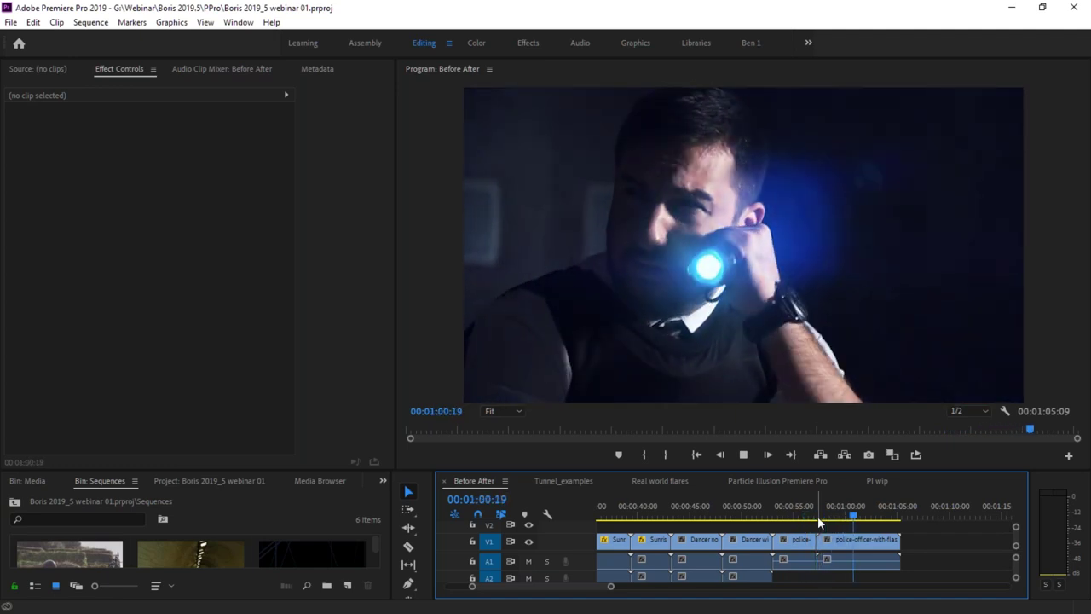
{"action": "key", "text": "space"}
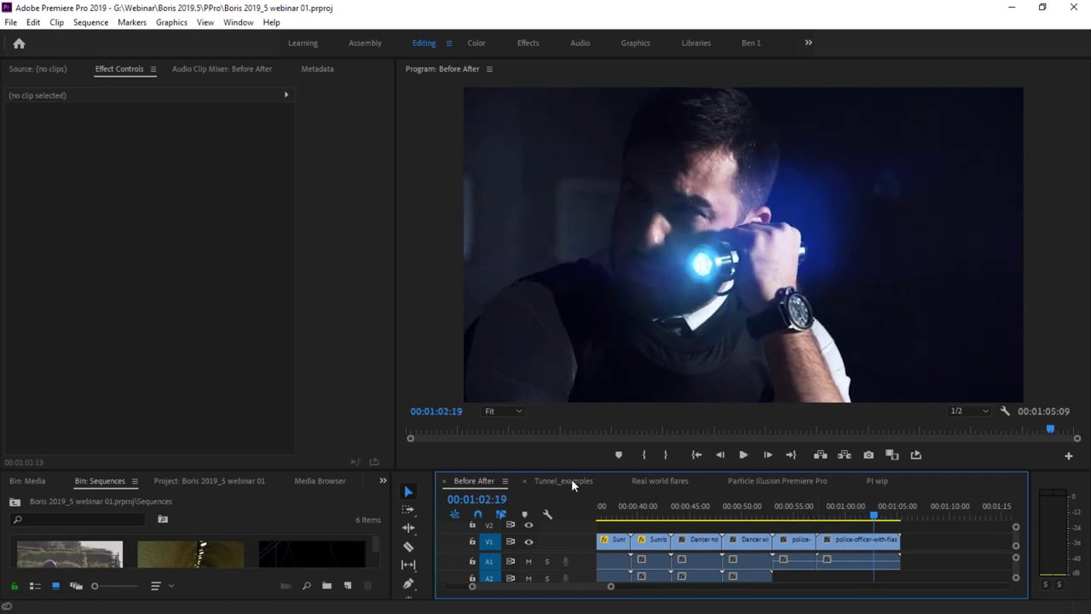
Open the Tunnel_examples sequence and play it from the start through the different tunnel flare versions.
{"action": "left_click", "coordinate": [570, 482]}
{"action": "left_click", "coordinate": [625, 516]}
{"action": "key", "text": "Home"}
{"action": "key", "text": "space"}
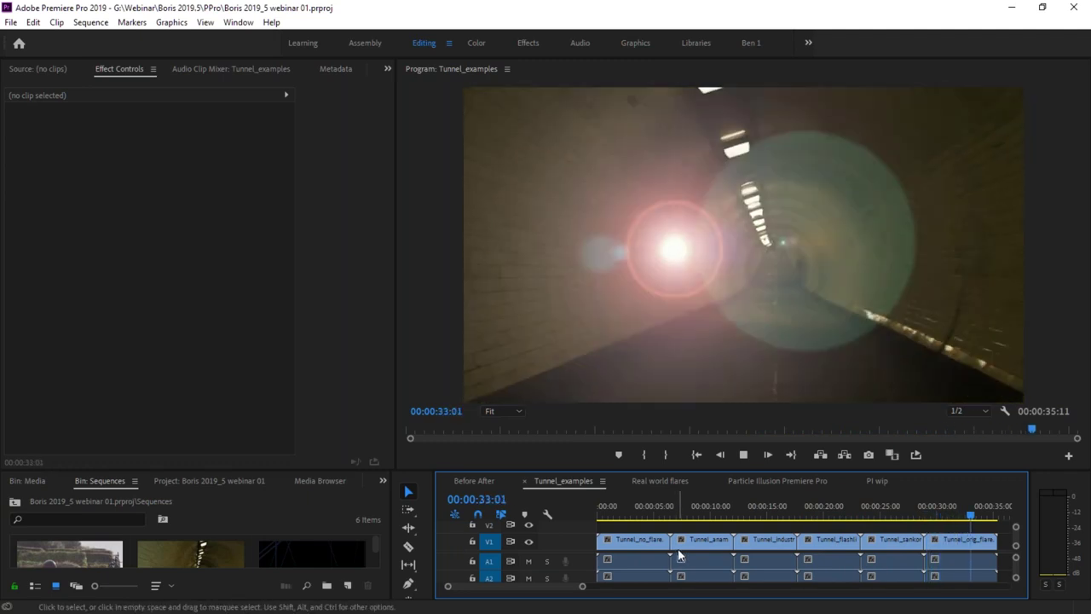
{"action": "key", "text": "space"}
Step back and scrub the last clip of Tunnel_examples to examine how the original flare changes along the tunnel.
{"action": "key", "text": "Left"}
{"action": "key", "text": "Left"}
{"action": "key", "text": "Left"}
{"action": "key", "text": "Left"}
{"action": "key", "text": "Left"}
{"action": "key", "text": "Left"}
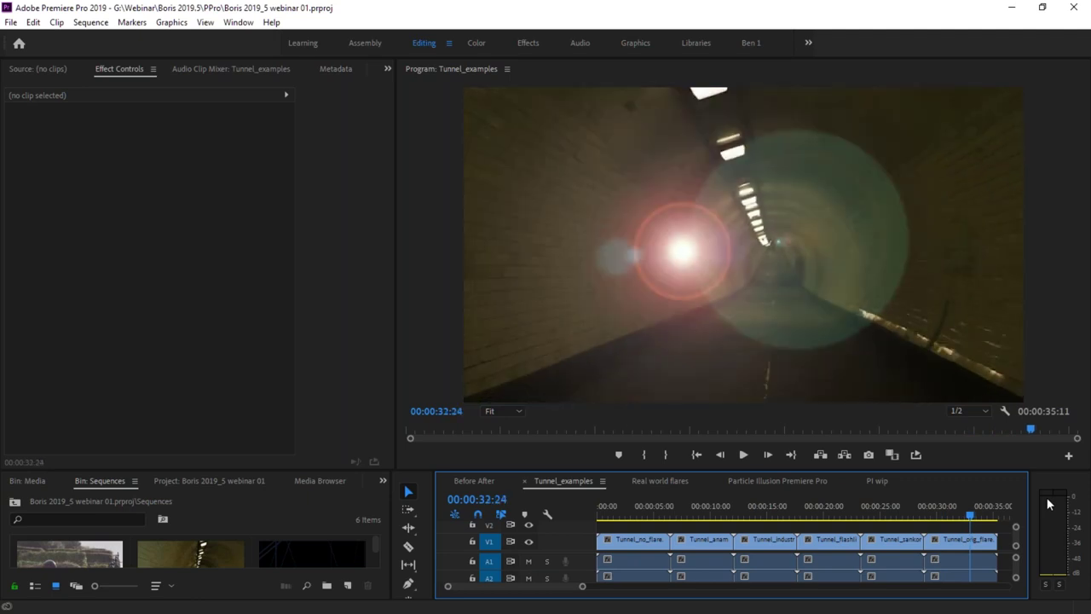
{"action": "left_click_drag", "start_coordinate": [970, 517], "coordinate": [964, 521]}
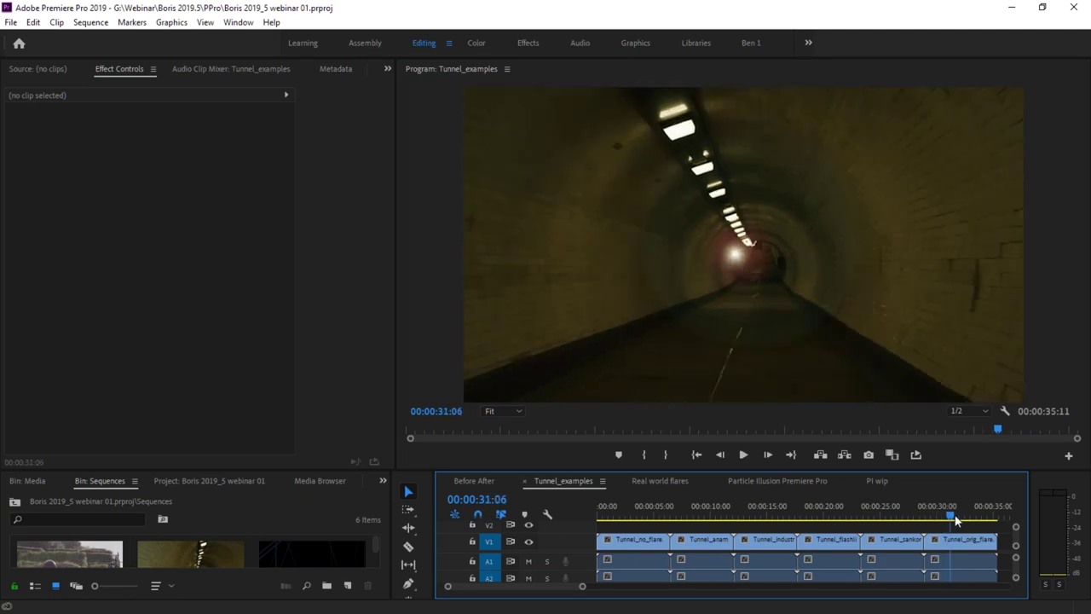
{"action": "mouse_move", "coordinate": [964, 520]}
{"action": "left_mouse_down"}
{"action": "mouse_move", "coordinate": [975, 518]}
{"action": "mouse_move", "coordinate": [953, 520]}
{"action": "mouse_move", "coordinate": [967, 519]}
{"action": "left_mouse_up"}
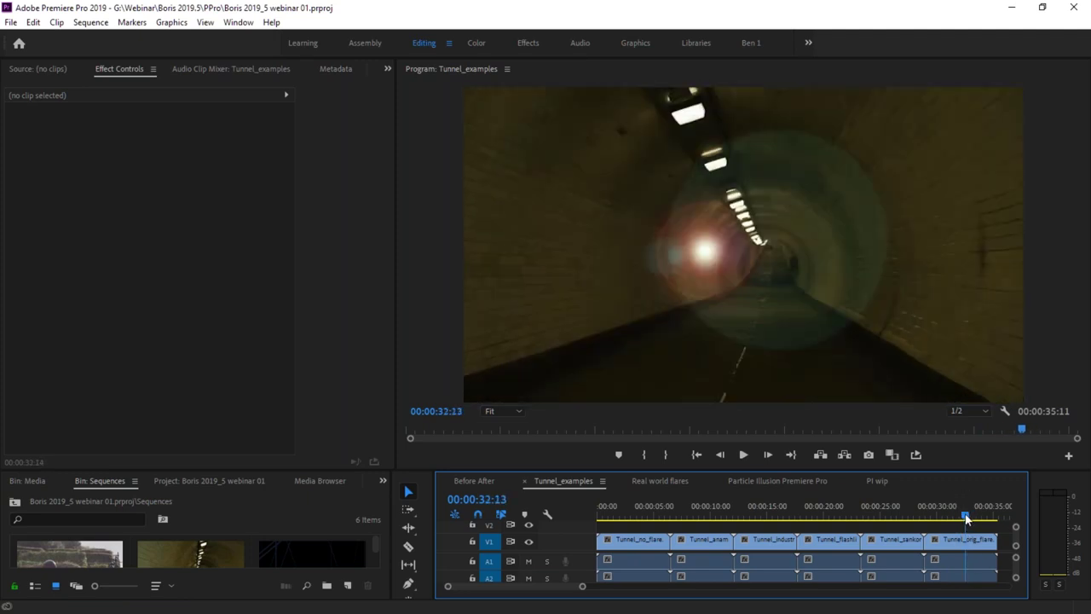
Open the Real world flares sequence and scrub through its filmed lens flare tests.
{"action": "left_click", "coordinate": [635, 482]}
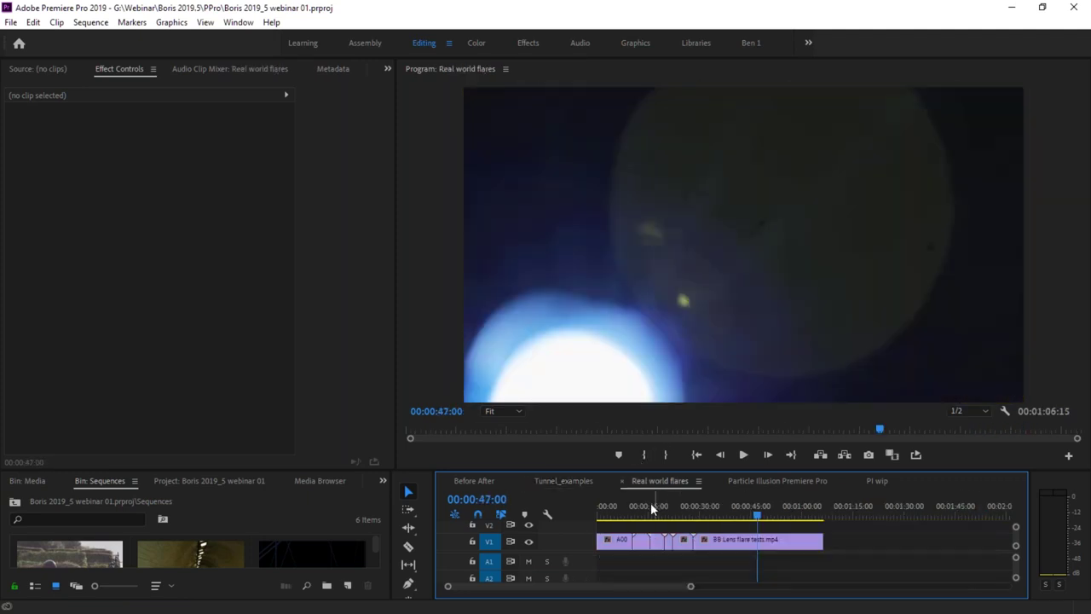
{"action": "left_click_drag", "start_coordinate": [613, 514], "coordinate": [750, 514]}
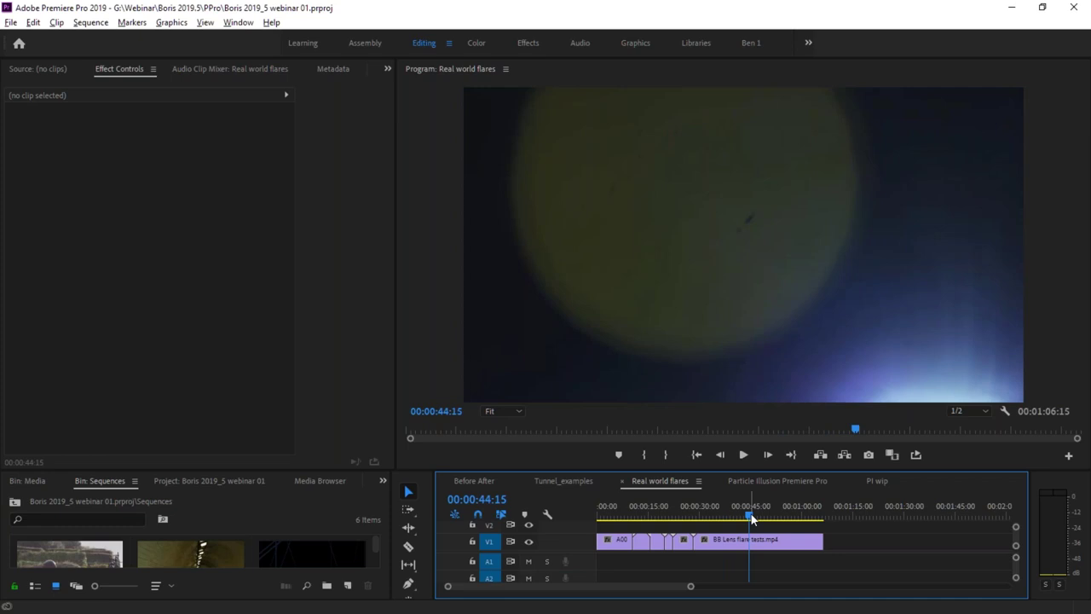
Switch to After Effects, open the Trailer End Title composition, and play and scrub it from the first frame.
{"action": "key", "text": "alt+Tab"}
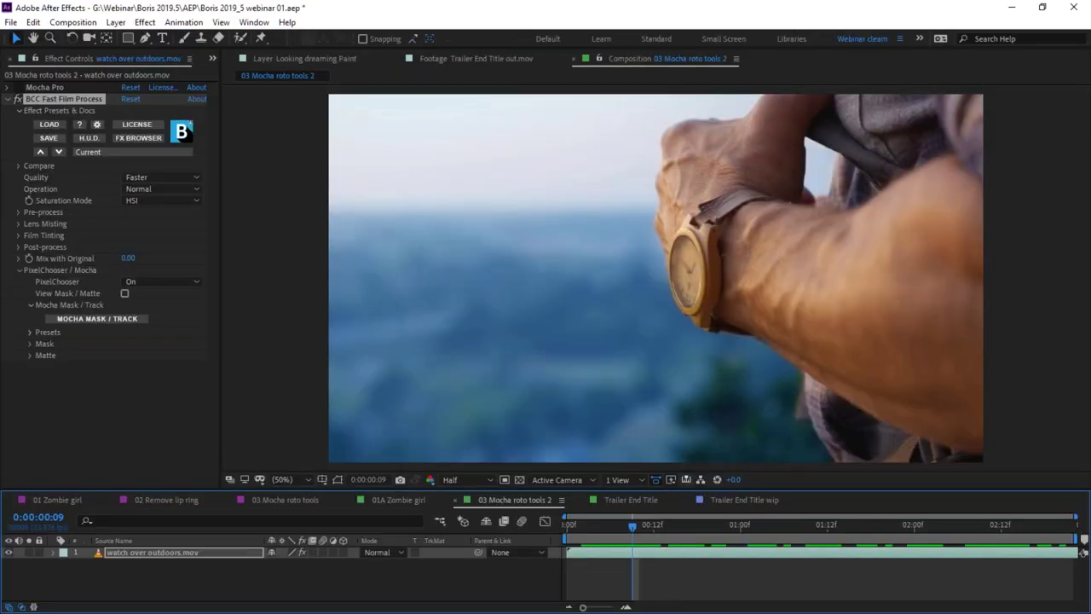
{"action": "left_click", "coordinate": [631, 500]}
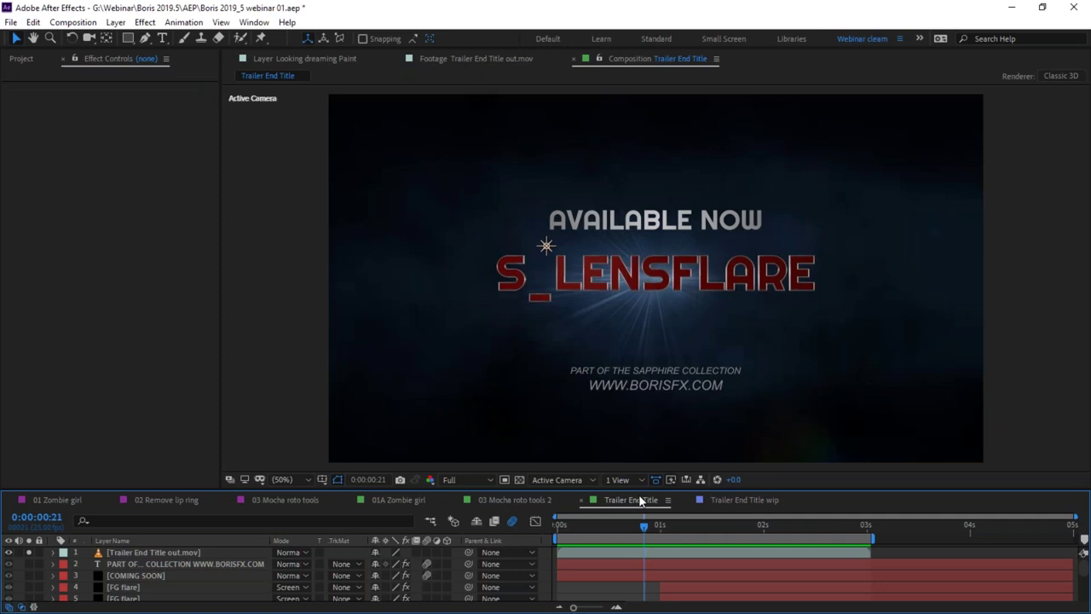
{"action": "left_click_drag", "start_coordinate": [564, 532], "coordinate": [513, 529]}
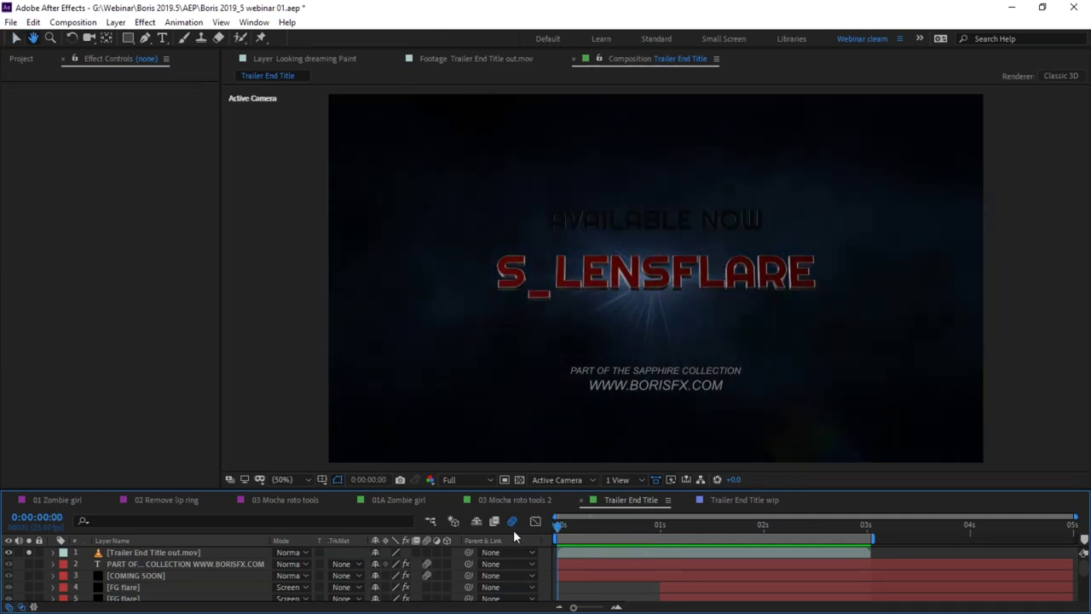
{"action": "key", "text": "space"}
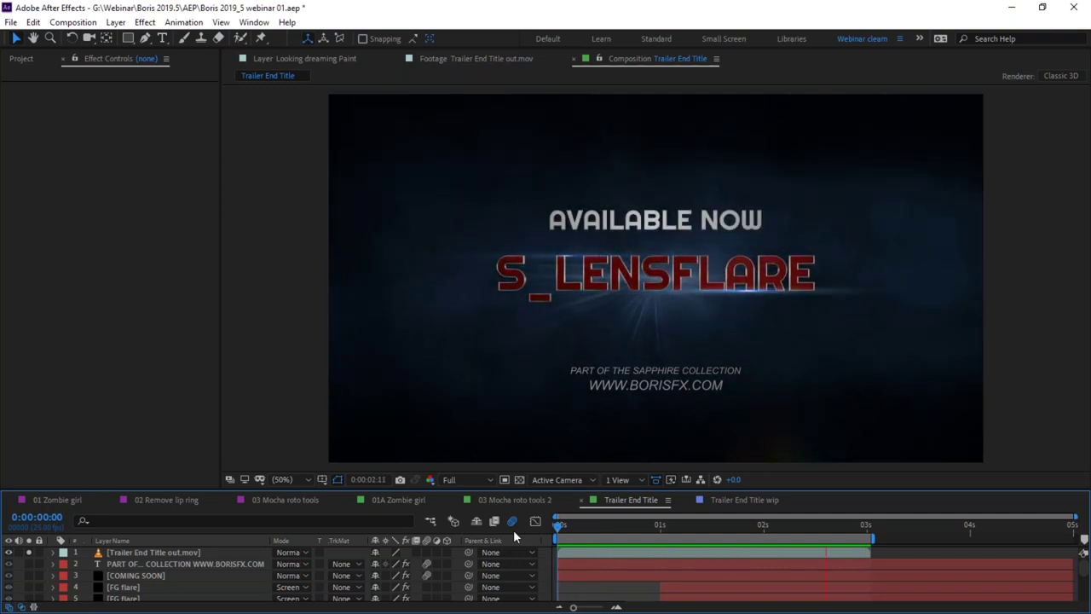
{"action": "left_click", "coordinate": [680, 527]}
{"action": "left_click_drag", "start_coordinate": [679, 529], "coordinate": [776, 527]}
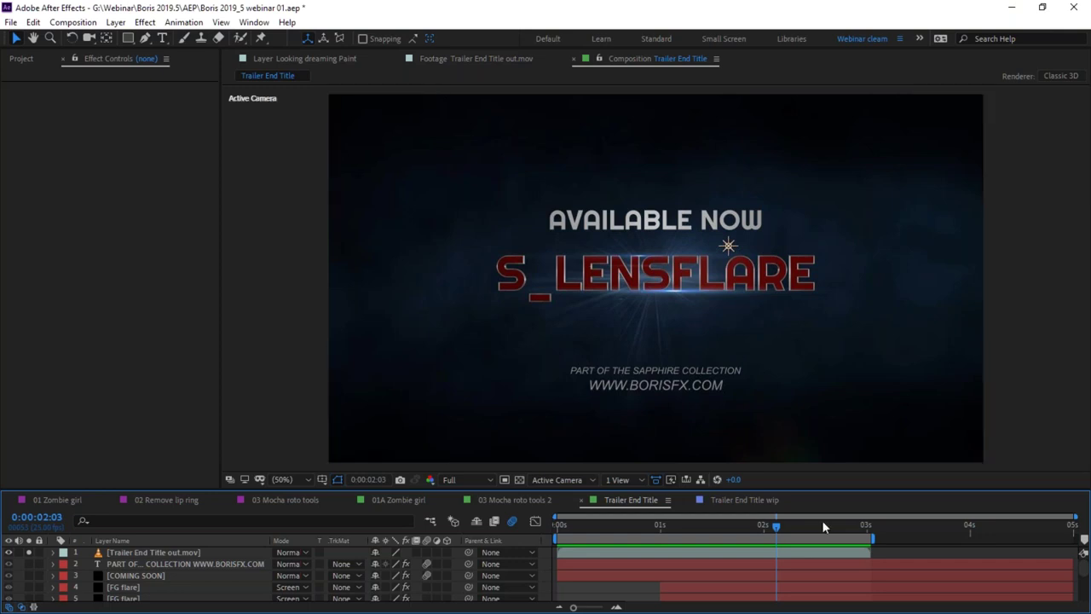
In the Trailer End Title wip composition, go to the first frame and apply Sapphire S_LensFlare to the title-only layer.
{"action": "left_click", "coordinate": [742, 500]}
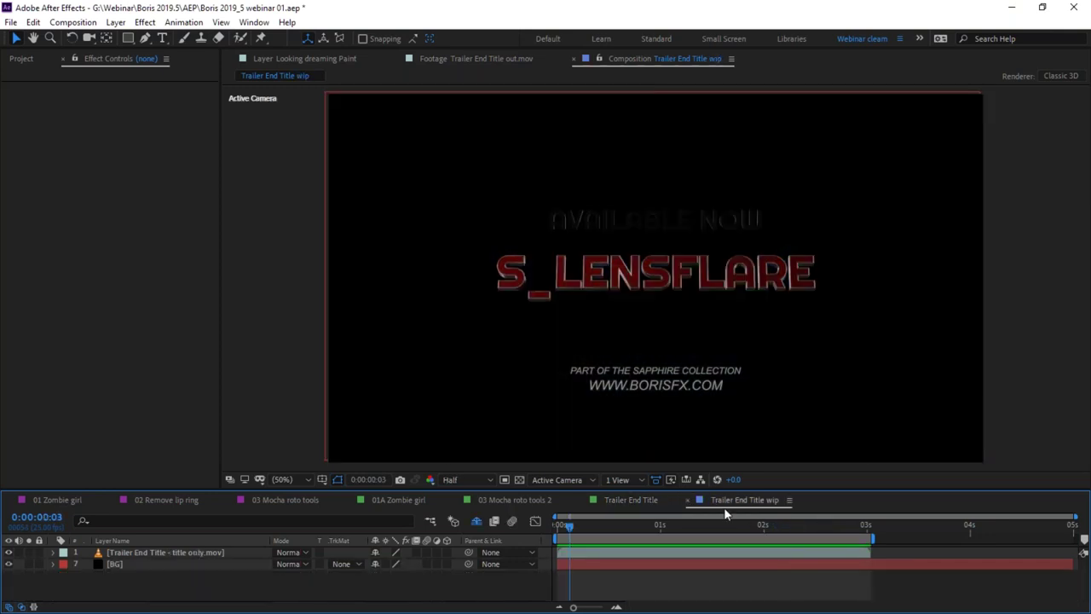
{"action": "left_click_drag", "start_coordinate": [572, 526], "coordinate": [549, 526]}
{"action": "left_click", "coordinate": [136, 561]}
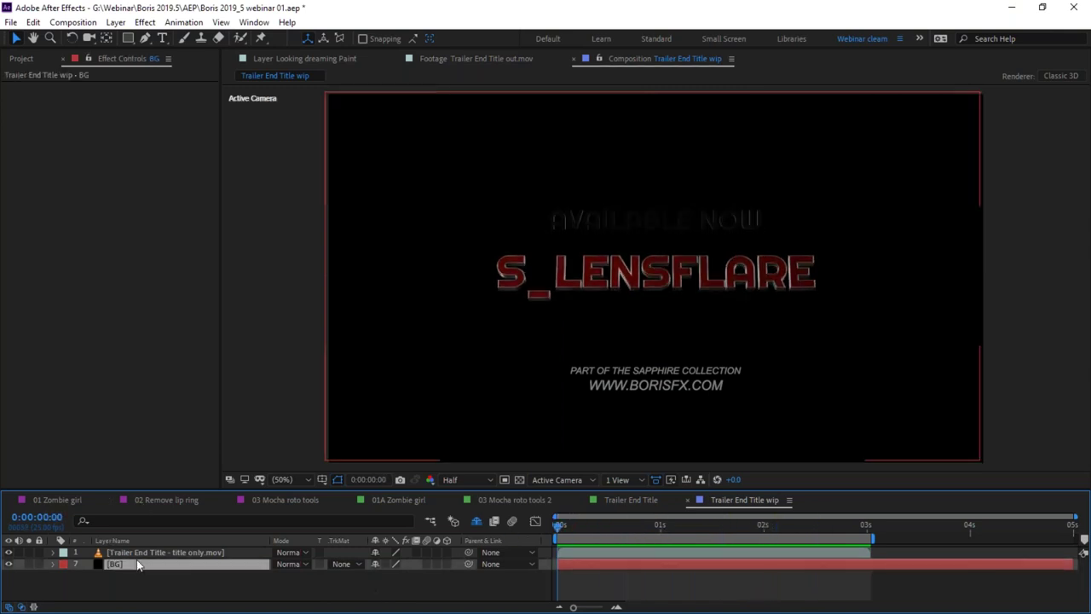
{"action": "left_click", "coordinate": [195, 554]}
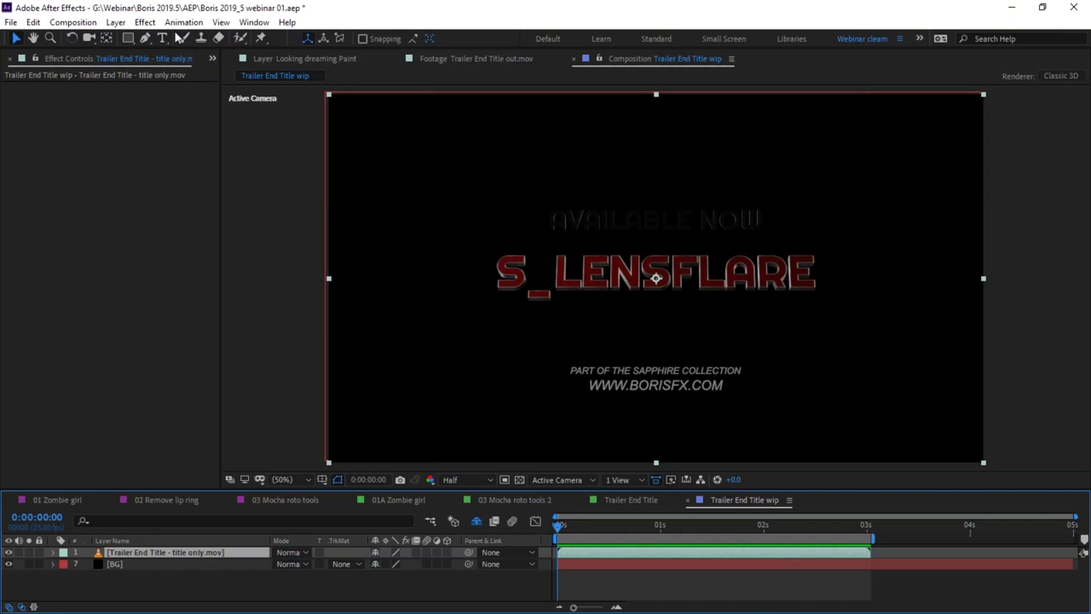
{"action": "left_click", "coordinate": [145, 22]}
{"action": "mouse_move", "coordinate": [282, 371]}
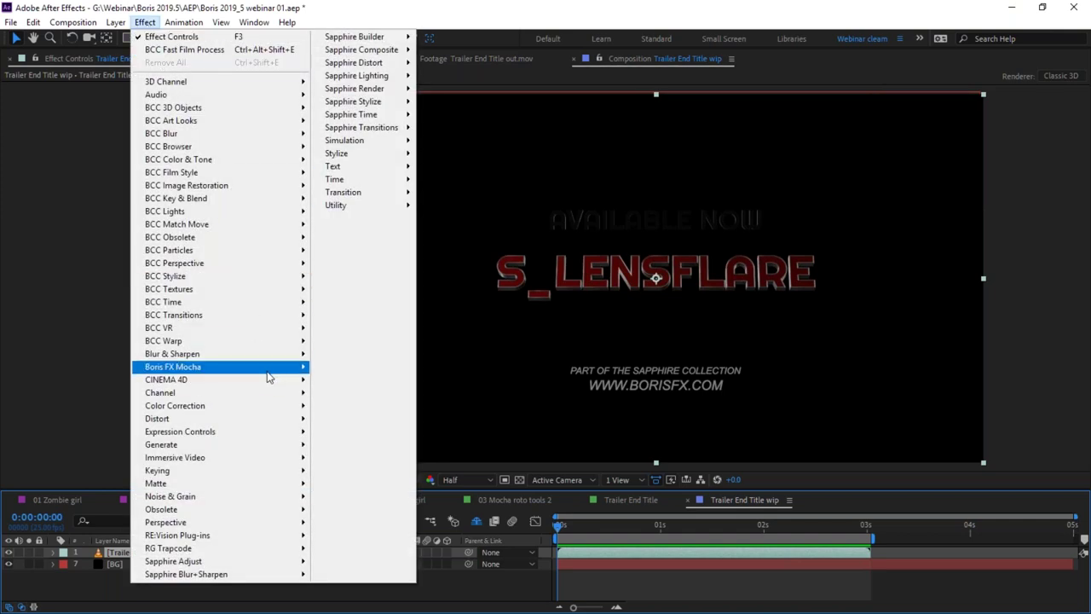
{"action": "mouse_move", "coordinate": [366, 76]}
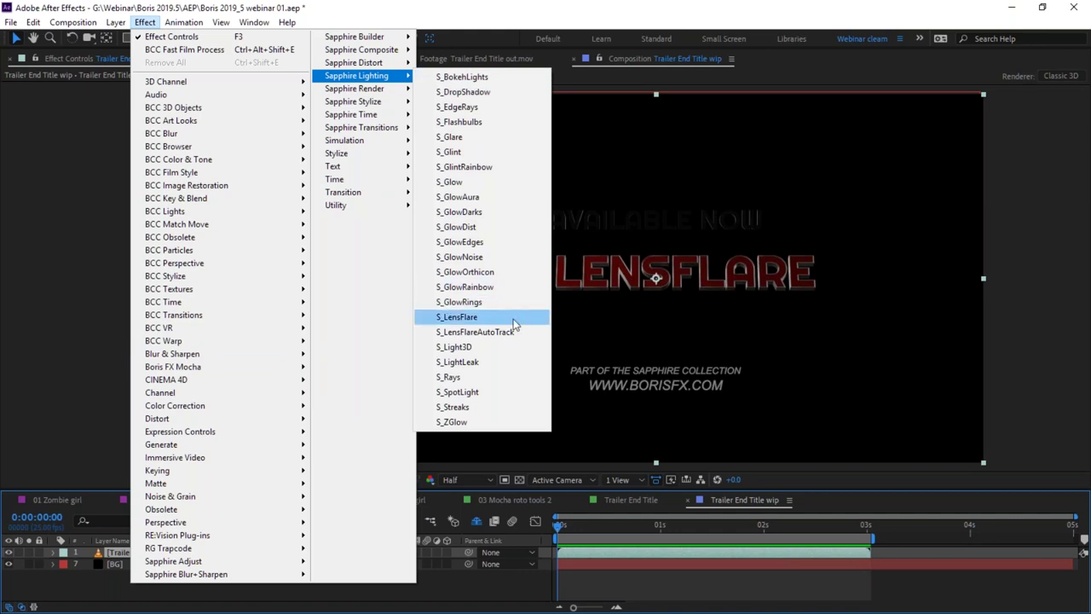
{"action": "left_click", "coordinate": [519, 320]}
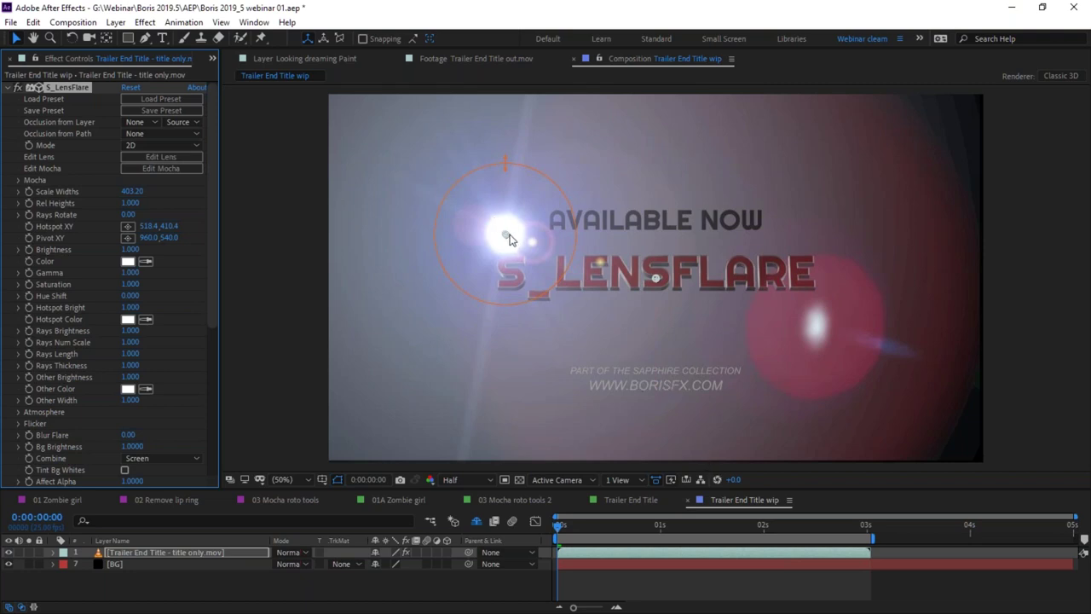
Open the lens in Sapphire Flare Designer, widen the preview area, and enable Ignore Atmosphere in the Hotspot element's Noise settings.
{"action": "left_click", "coordinate": [161, 157]}
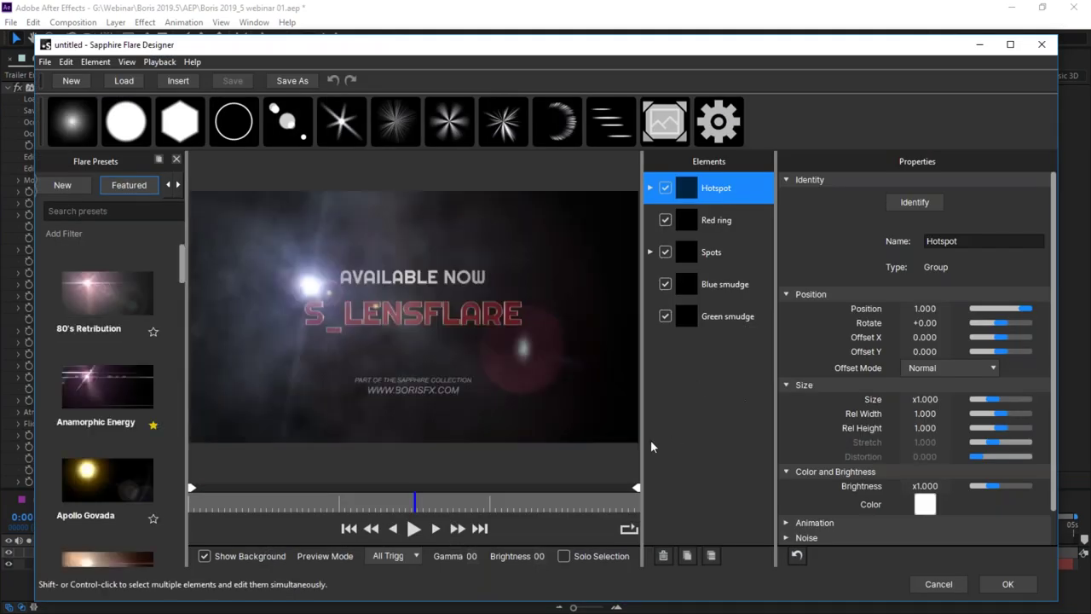
{"action": "left_click_drag", "start_coordinate": [640, 436], "coordinate": [806, 441]}
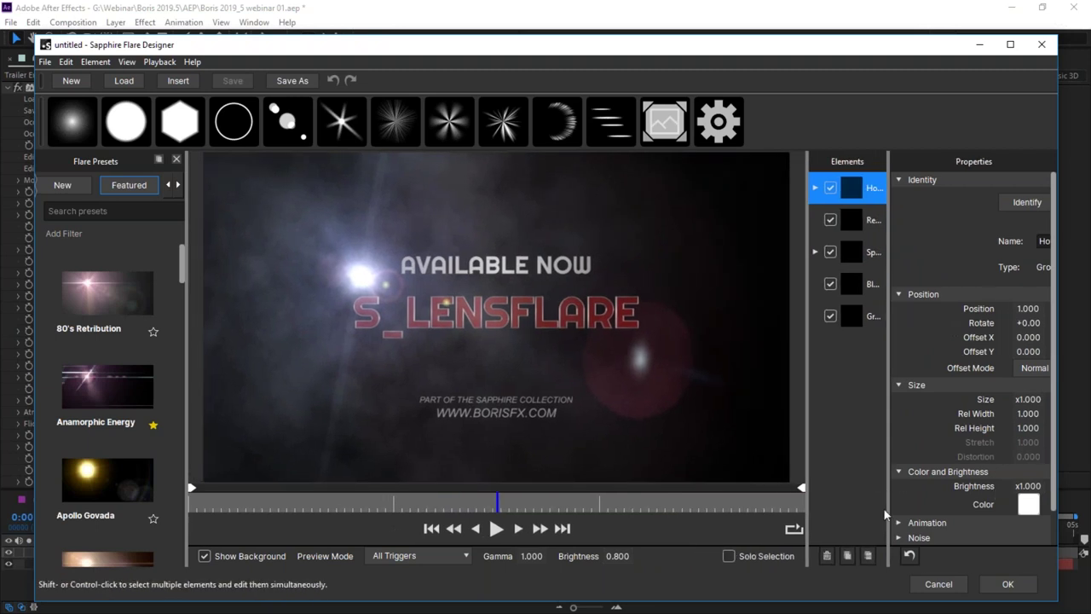
{"action": "left_click_drag", "start_coordinate": [1053, 502], "coordinate": [1056, 542]}
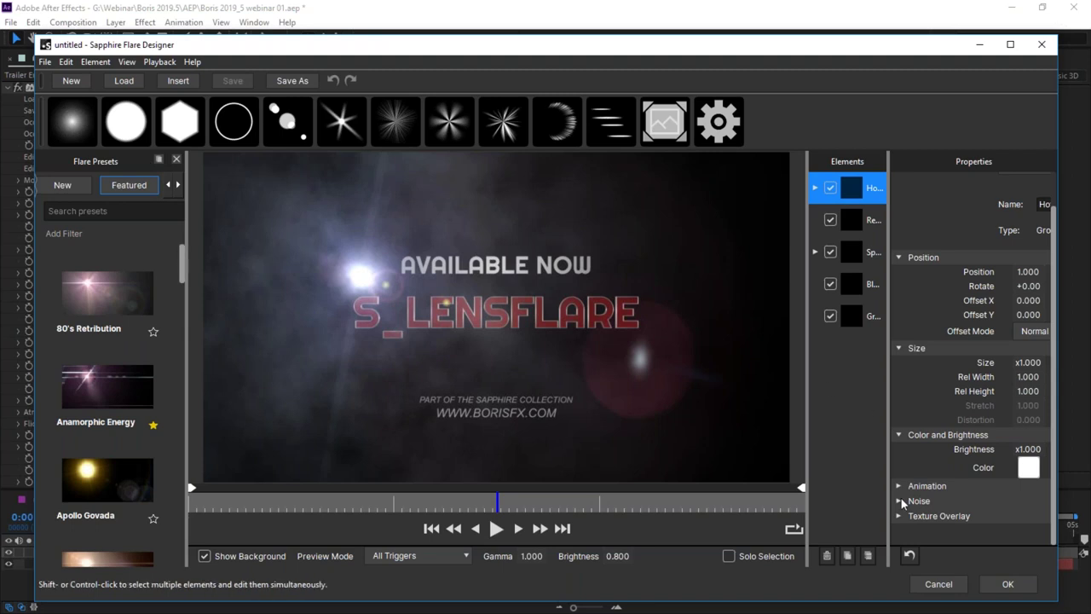
{"action": "left_click", "coordinate": [900, 501]}
{"action": "left_click", "coordinate": [1018, 515]}
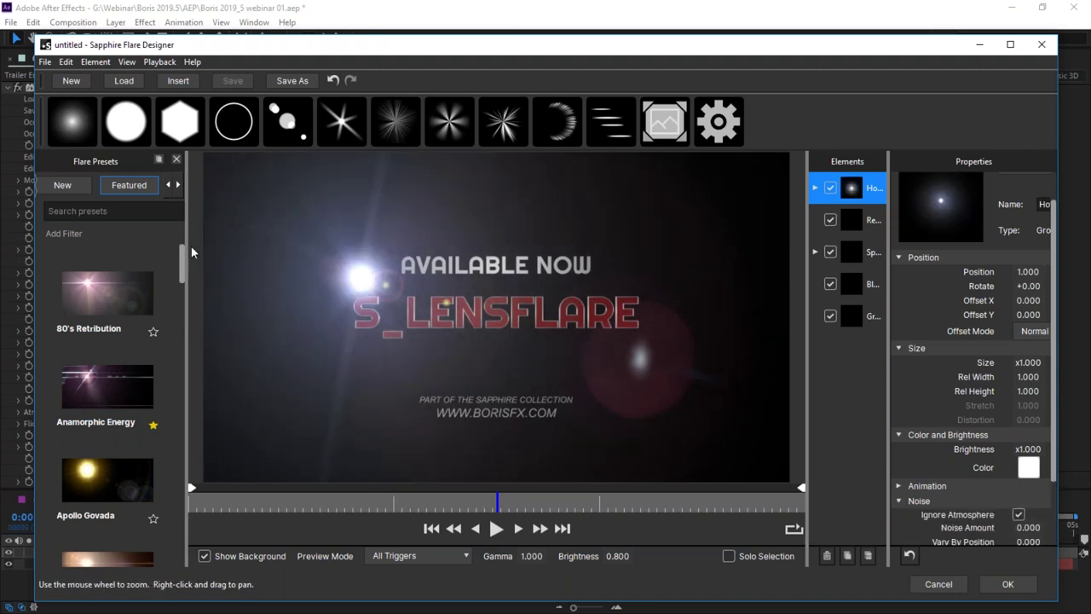
Maximize the Flare Designer window and move the flare hotspot across the preview to the far end of the title.
{"action": "mouse_move", "coordinate": [369, 283]}
{"action": "left_mouse_down"}
{"action": "mouse_move", "coordinate": [352, 295]}
{"action": "mouse_move", "coordinate": [645, 280]}
{"action": "mouse_move", "coordinate": [406, 236]}
{"action": "mouse_move", "coordinate": [377, 294]}
{"action": "left_mouse_up"}
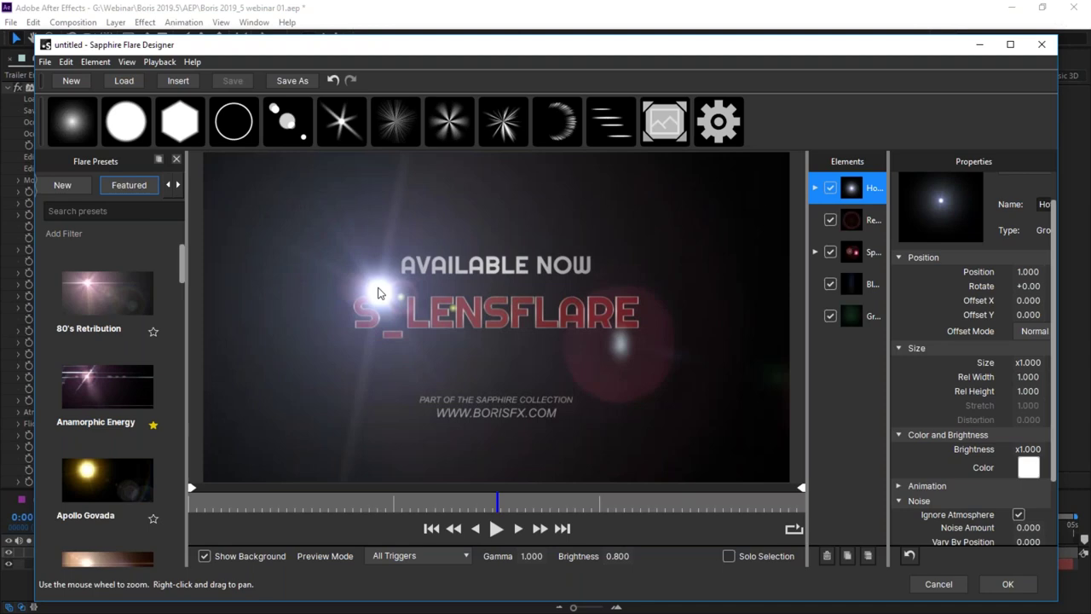
{"action": "left_click", "coordinate": [1010, 44]}
{"action": "left_click_drag", "start_coordinate": [378, 279], "coordinate": [165, 278]}
{"action": "left_click_drag", "start_coordinate": [458, 279], "coordinate": [653, 269]}
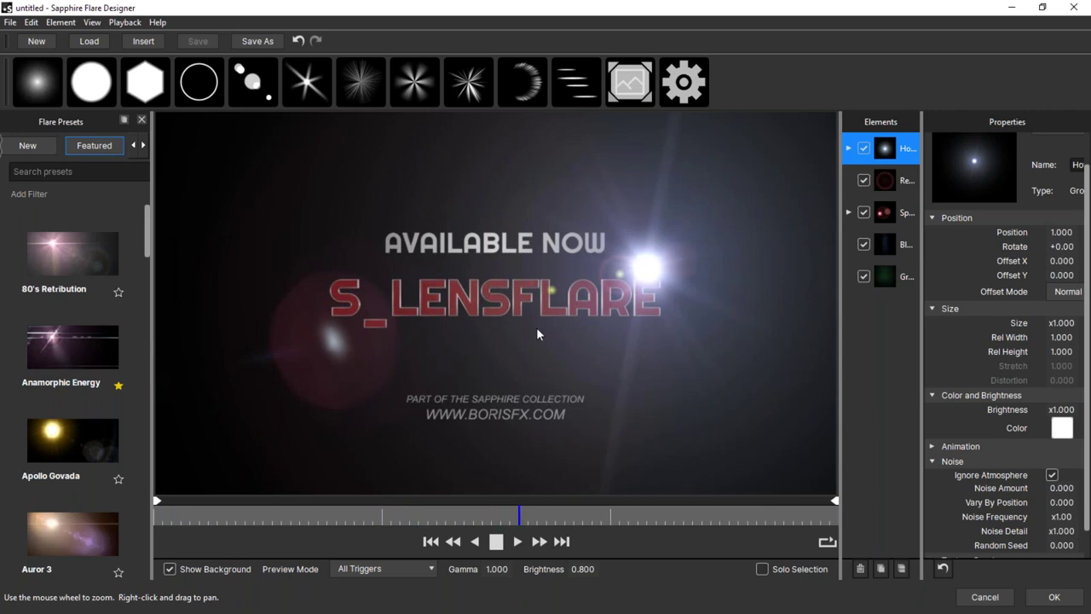
Return the preview to its first frame and place the flare hotspot just before the S of the S_LENSFLARE title.
{"action": "left_click", "coordinate": [258, 514]}
{"action": "left_click_drag", "start_coordinate": [246, 516], "coordinate": [156, 515]}
{"action": "left_click_drag", "start_coordinate": [647, 270], "coordinate": [399, 317]}
{"action": "left_click", "coordinate": [292, 298]}
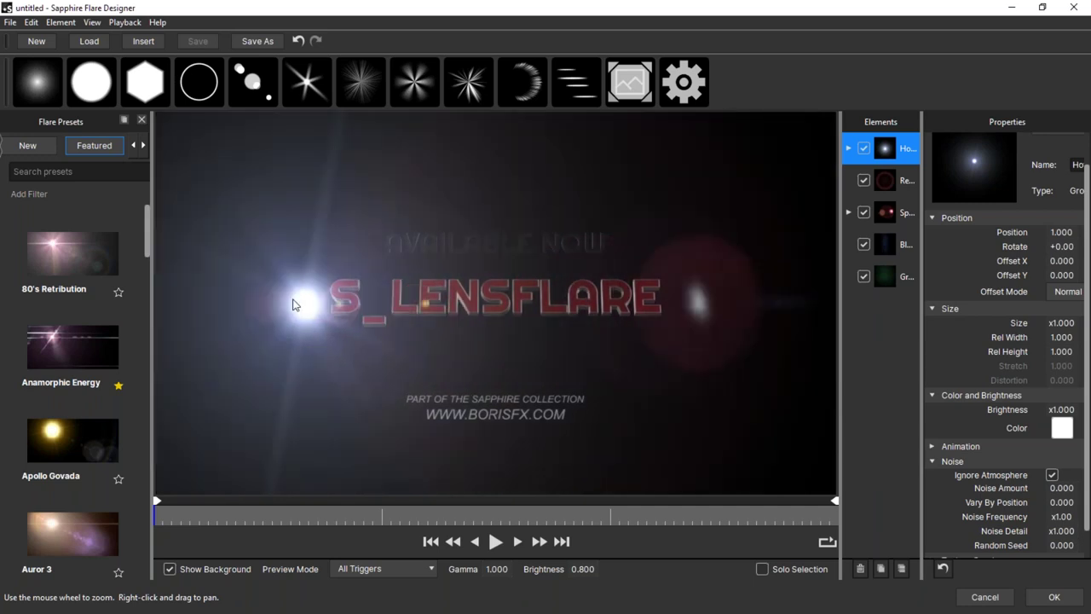
Browse the New and Featured flare presets to examine the available looks.
{"action": "left_click", "coordinate": [27, 147]}
{"action": "scroll", "coordinate": [113, 436], "scroll_direction": "down", "scroll_amount": 5}
{"action": "scroll", "coordinate": [130, 272], "scroll_direction": "up", "scroll_amount": 4}
{"action": "scroll", "coordinate": [123, 384], "scroll_direction": "down", "scroll_amount": 6}
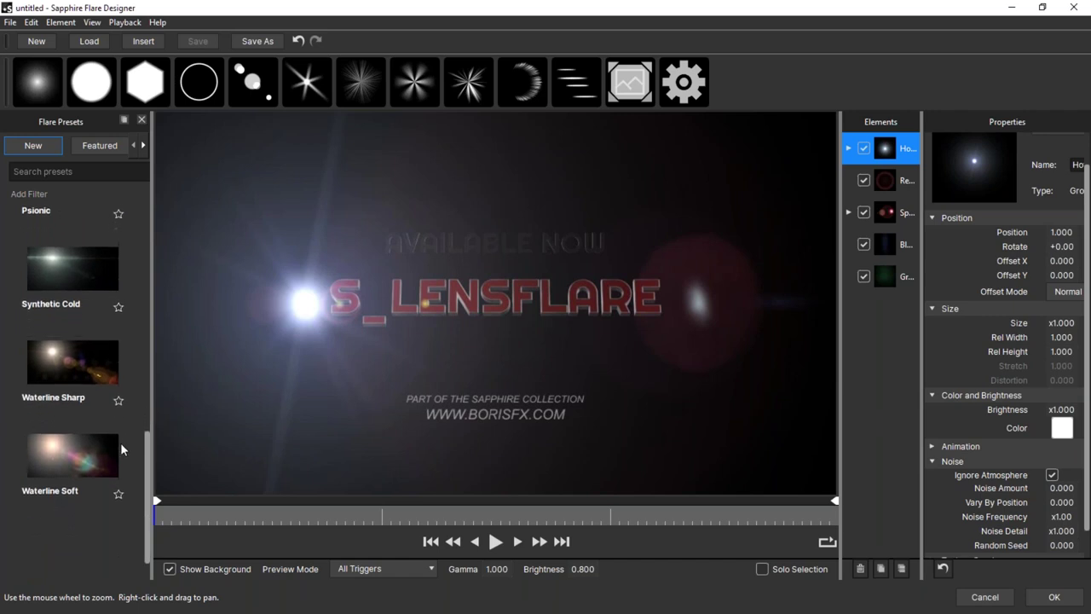
{"action": "left_click", "coordinate": [97, 146]}
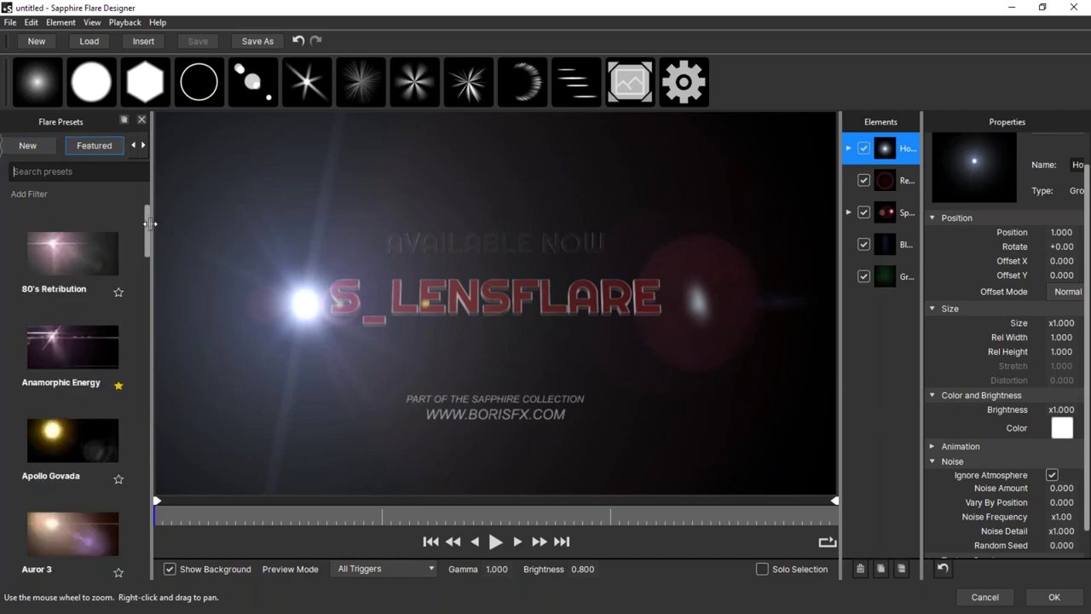
{"action": "scroll", "coordinate": [149, 220], "scroll_direction": "down", "scroll_amount": 4}
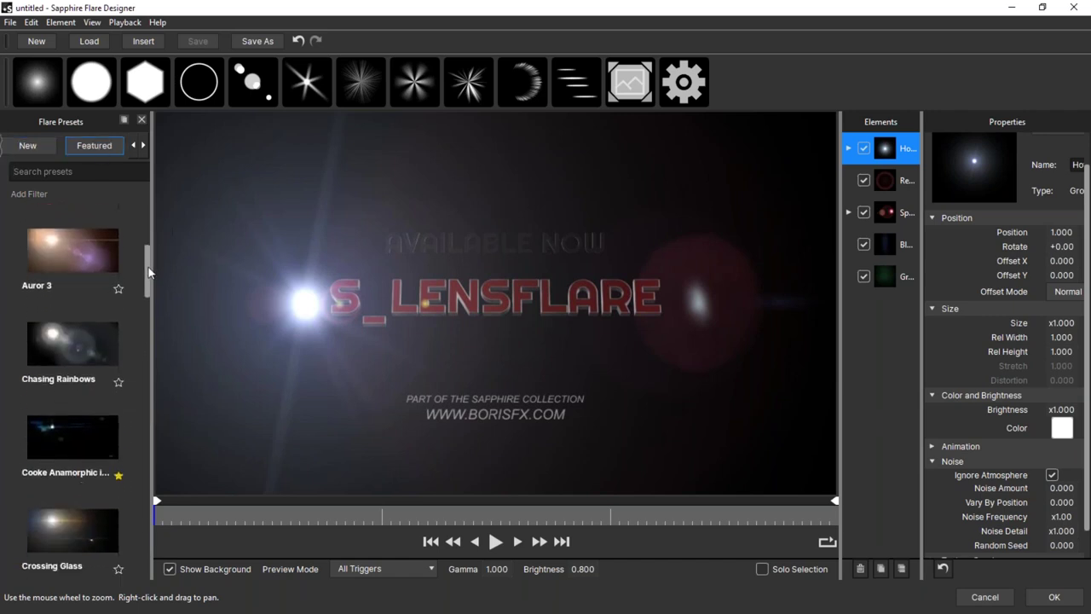
Load the Cooke Anamorphic flare preset and move its hotspot over the F in the S_LENSFLARE title.
{"action": "double_click", "coordinate": [82, 391]}
{"action": "left_click", "coordinate": [518, 320]}
{"action": "mouse_move", "coordinate": [313, 307]}
{"action": "left_mouse_down"}
{"action": "mouse_move", "coordinate": [460, 255]}
{"action": "mouse_move", "coordinate": [541, 260]}
{"action": "mouse_move", "coordinate": [548, 233]}
{"action": "mouse_move", "coordinate": [316, 151]}
{"action": "mouse_move", "coordinate": [358, 307]}
{"action": "mouse_move", "coordinate": [505, 410]}
{"action": "mouse_move", "coordinate": [486, 358]}
{"action": "mouse_move", "coordinate": [554, 290]}
{"action": "left_mouse_up"}
Widen the preset list slightly and try the Engagement Shoot flare preset on the title.
{"action": "left_click_drag", "start_coordinate": [149, 288], "coordinate": [165, 291]}
{"action": "scroll", "coordinate": [164, 291], "scroll_direction": "down", "scroll_amount": 3}
{"action": "scroll", "coordinate": [66, 356], "scroll_direction": "down", "scroll_amount": 1}
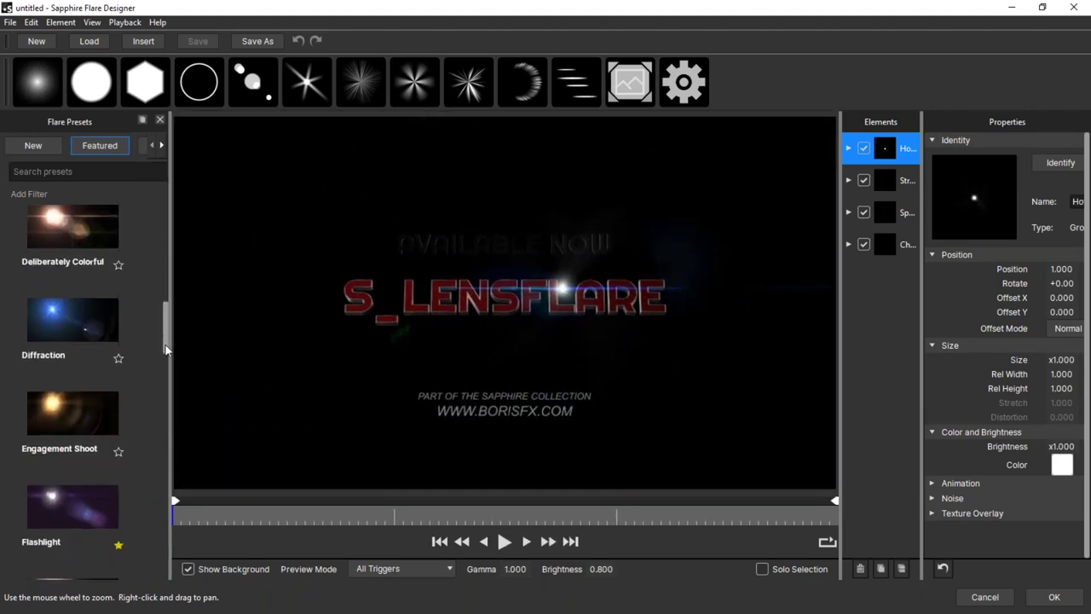
{"action": "left_click", "coordinate": [67, 393]}
{"action": "left_click", "coordinate": [62, 402]}
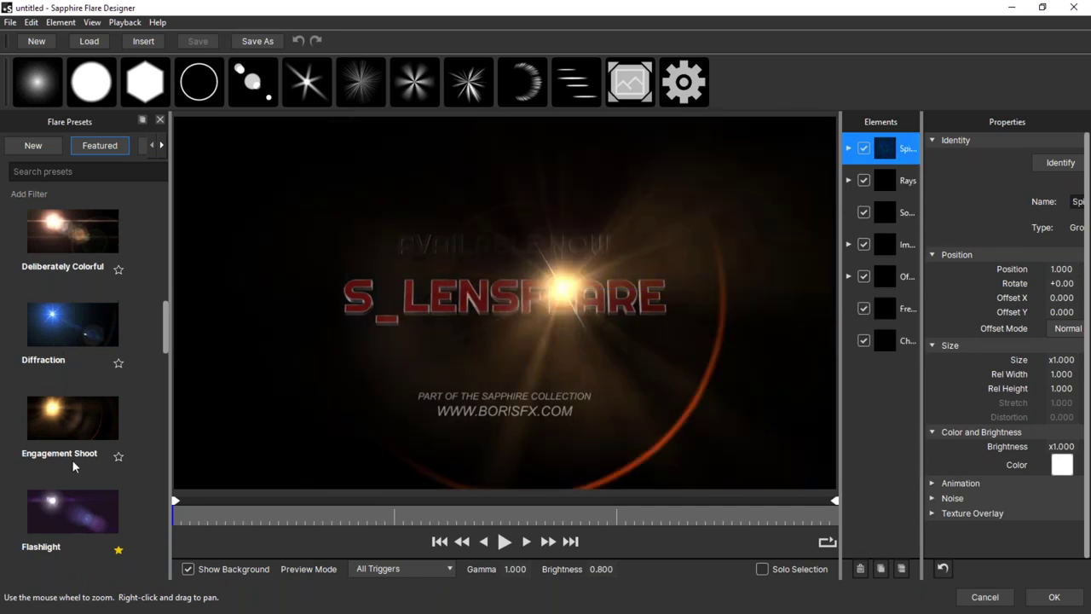
Try further Featured presets on the title, loading Glinty and a dim blue-teal flare.
{"action": "left_click_drag", "start_coordinate": [166, 345], "coordinate": [159, 380]}
{"action": "left_click", "coordinate": [78, 469]}
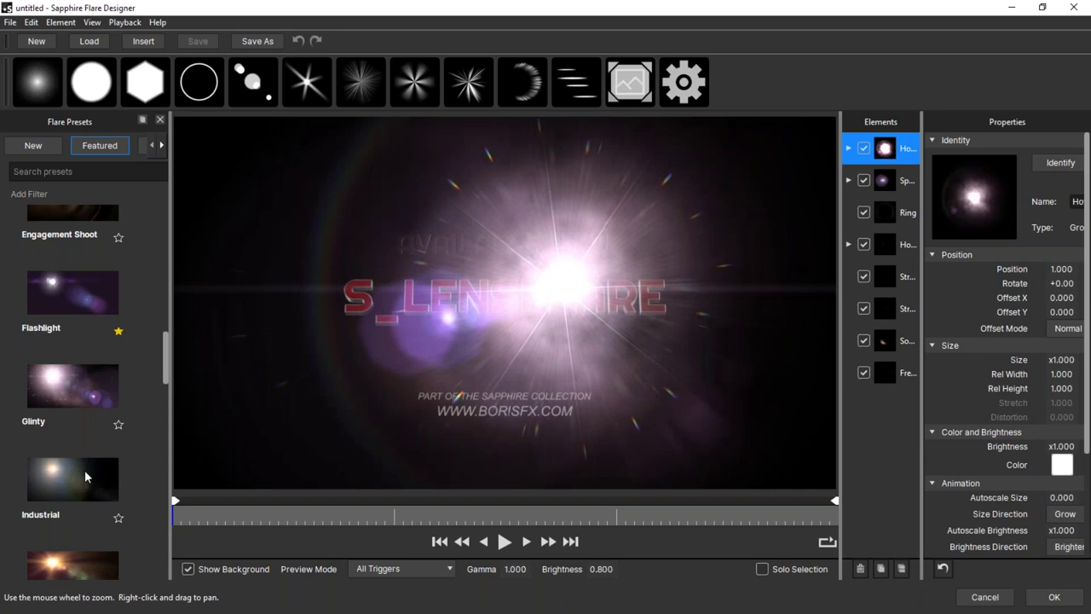
{"action": "left_click_drag", "start_coordinate": [164, 362], "coordinate": [124, 441]}
{"action": "left_click", "coordinate": [81, 426]}
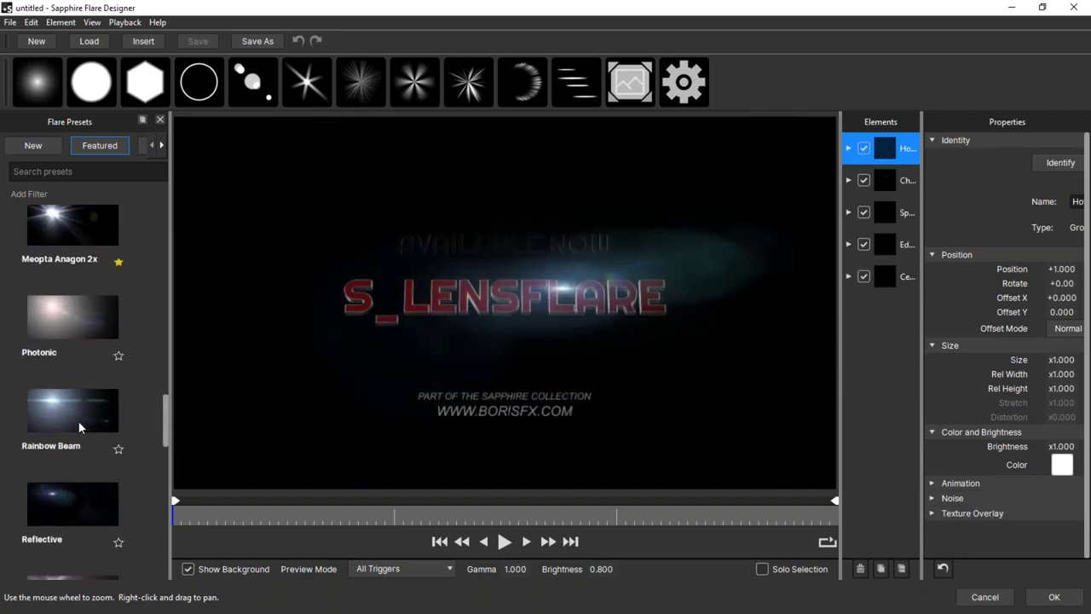
Reposition the flare's hotspot near the middle of the preview and hide the background title image.
{"action": "left_click_drag", "start_coordinate": [475, 285], "coordinate": [505, 317]}
{"action": "left_click", "coordinate": [211, 567]}
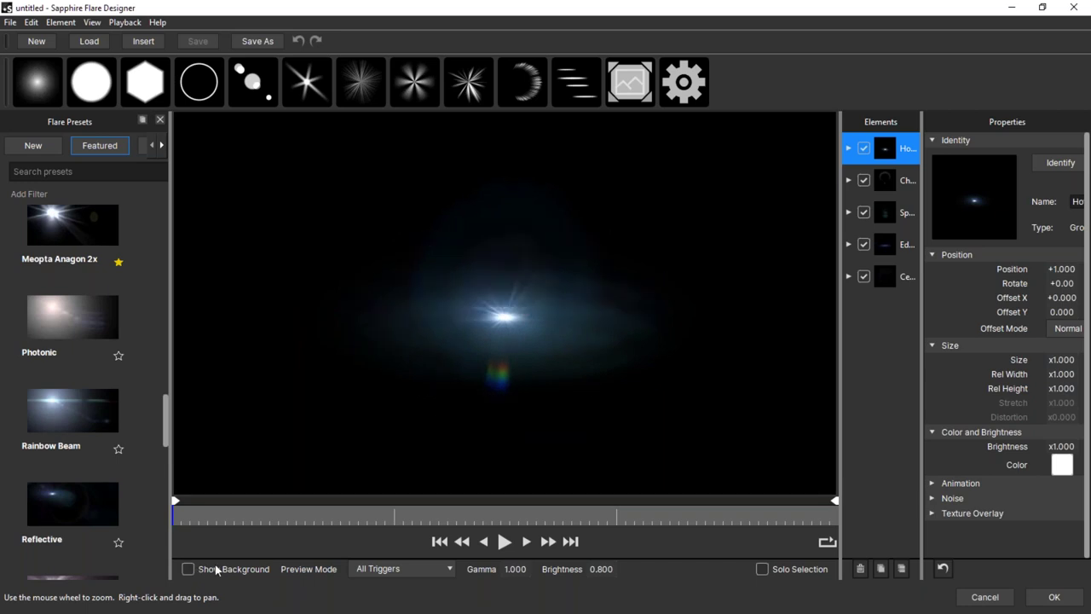
{"action": "left_click_drag", "start_coordinate": [506, 312], "coordinate": [494, 271]}
Widen the Elements list so the element names are readable and move the hotspot up and to the left.
{"action": "left_click", "coordinate": [887, 144]}
{"action": "left_click_drag", "start_coordinate": [835, 166], "coordinate": [741, 173]}
{"action": "left_click", "coordinate": [438, 270]}
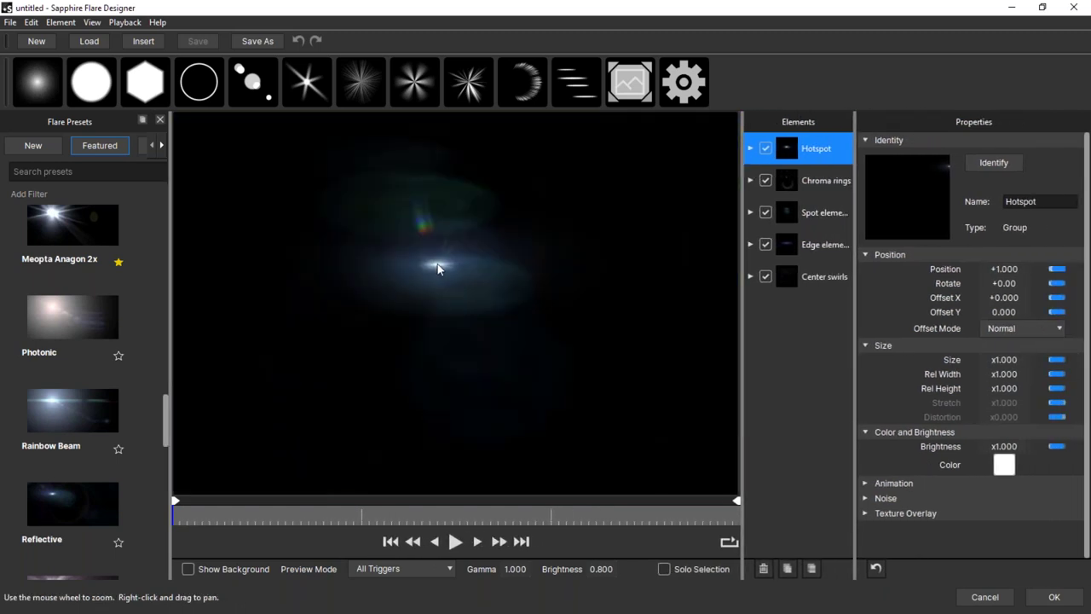
Turn on Solo Selection and isolate Chroma rings, Spot elements and its Polygon 1, Multi Spot 1 and Polygon 2 elements.
{"action": "left_click", "coordinate": [664, 570]}
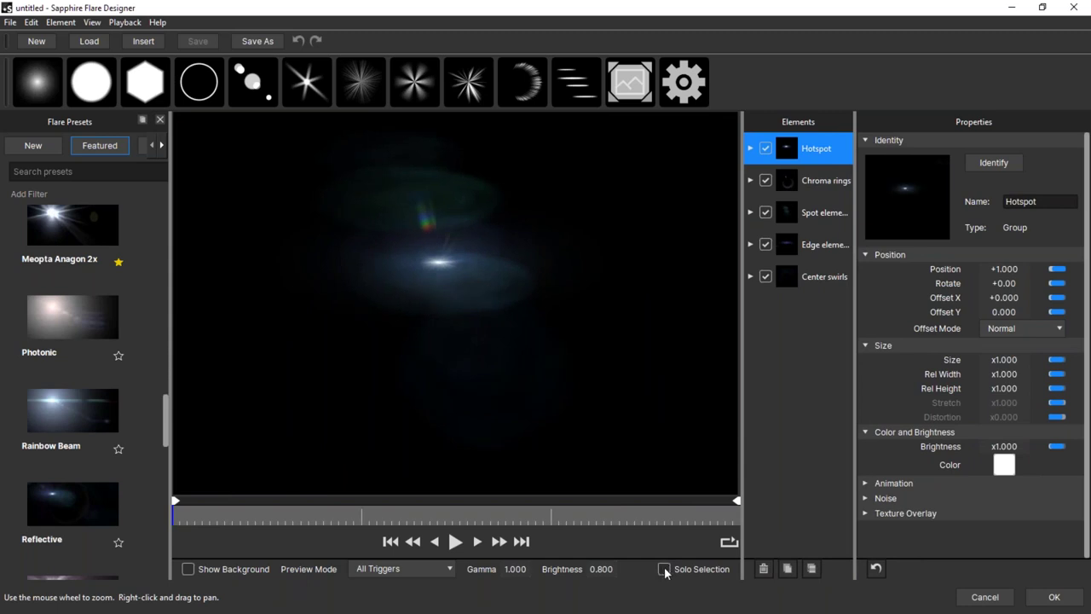
{"action": "left_click", "coordinate": [824, 179]}
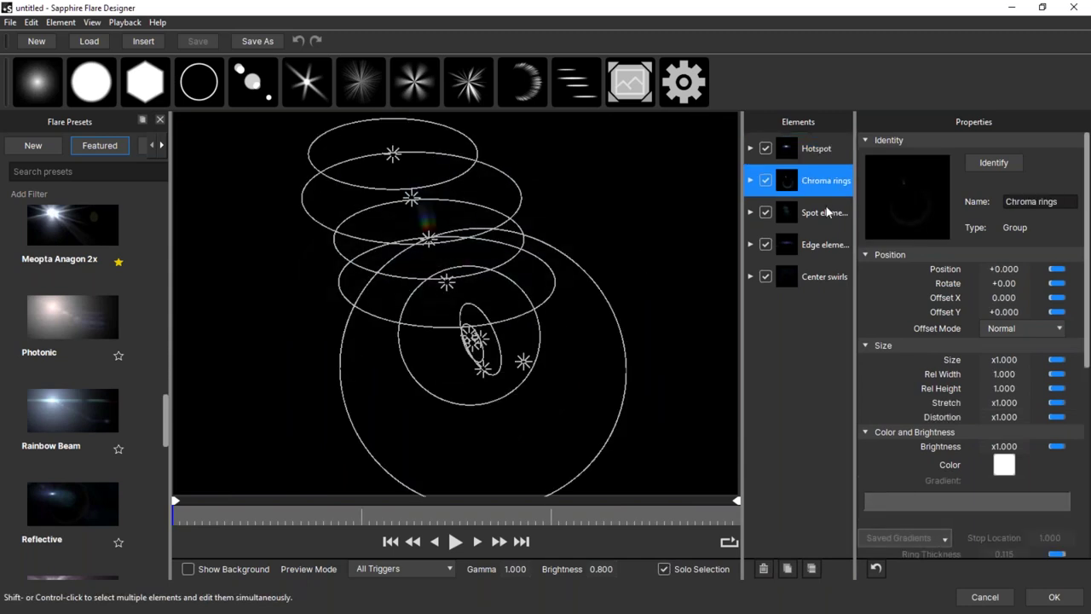
{"action": "left_click", "coordinate": [827, 213]}
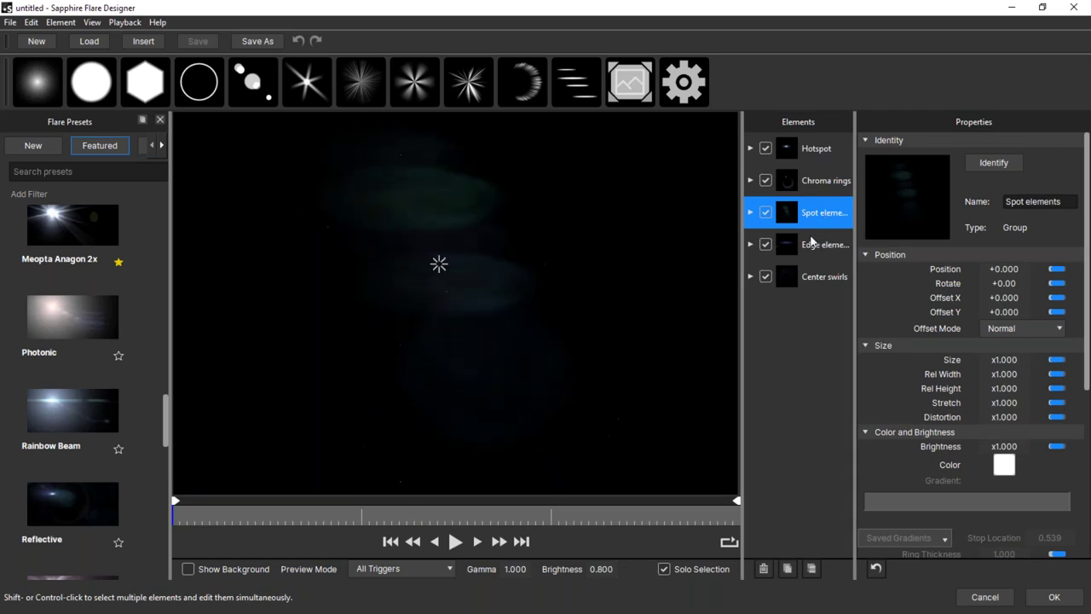
{"action": "left_click", "coordinate": [750, 212]}
{"action": "left_click", "coordinate": [823, 256]}
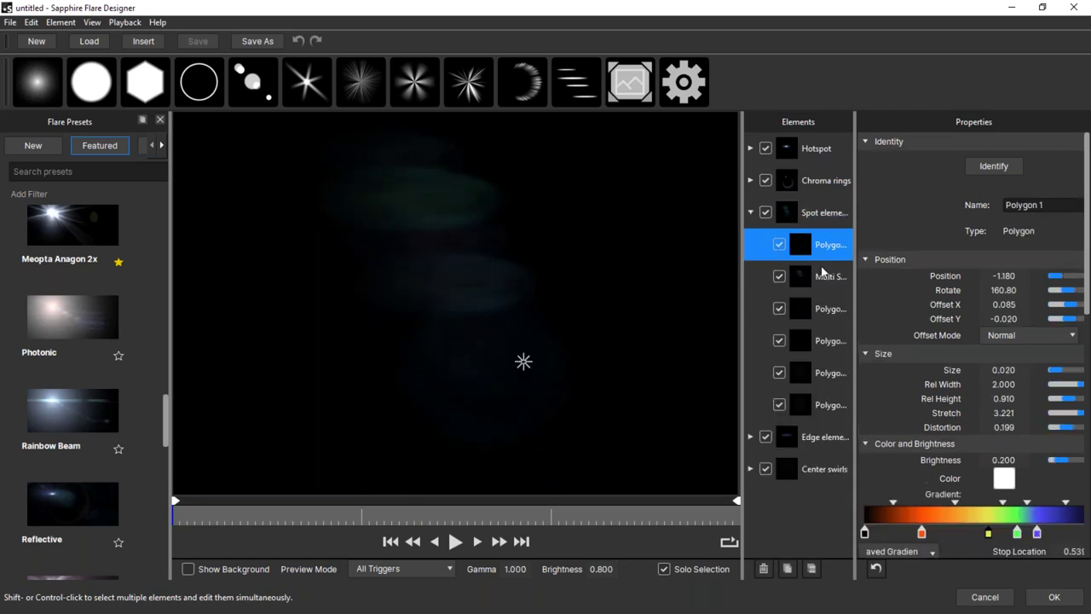
{"action": "left_click", "coordinate": [826, 281]}
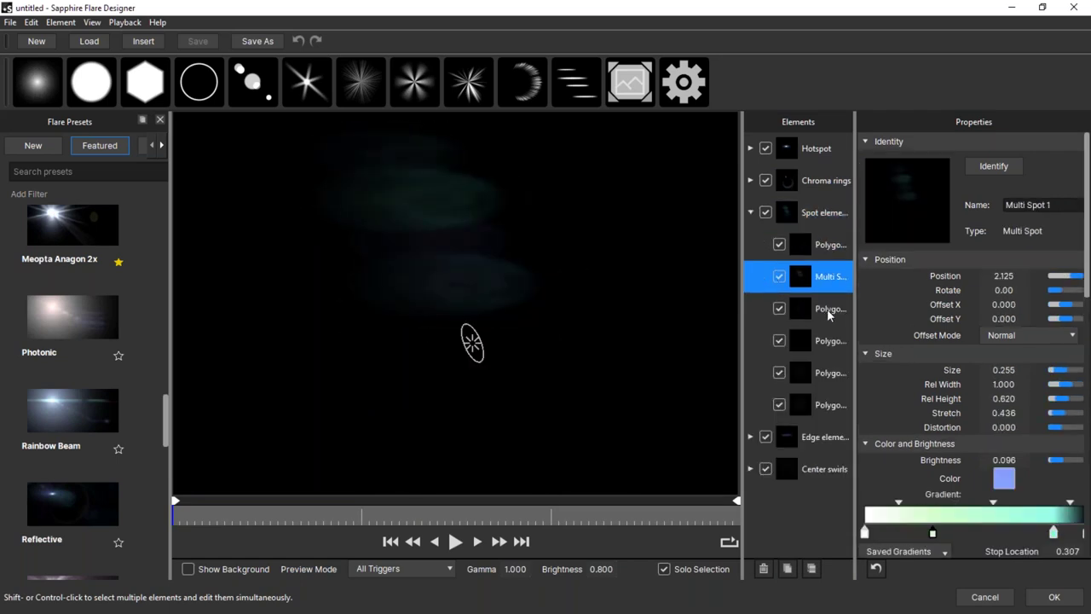
{"action": "left_click", "coordinate": [830, 312]}
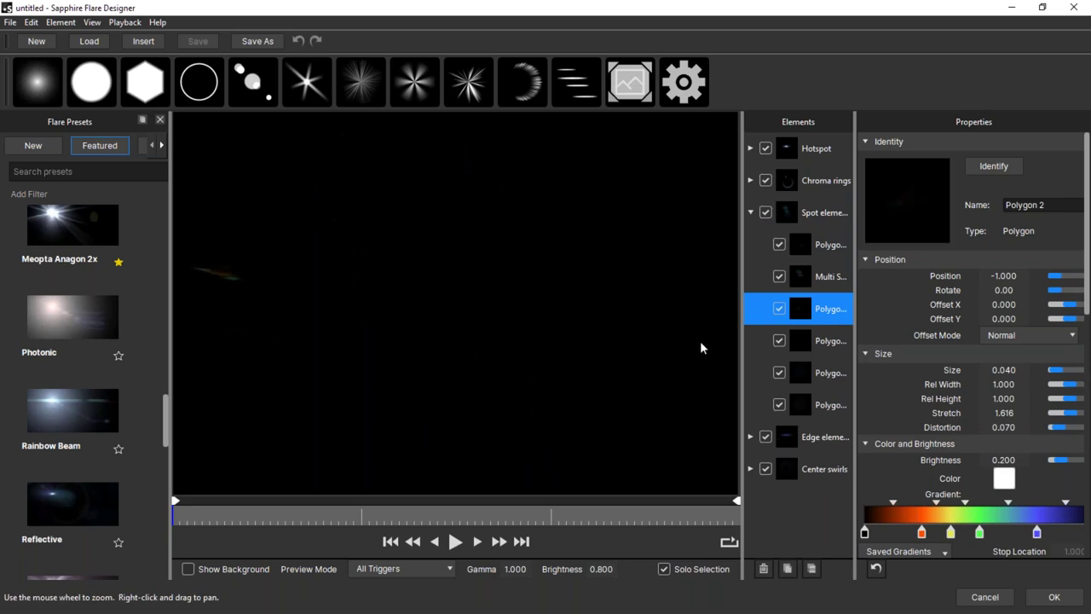
Move the hotspot around to examine how Polygon 2 reacts, then collapse and isolate the whole Spot elements group.
{"action": "left_click_drag", "start_coordinate": [691, 244], "coordinate": [715, 466]}
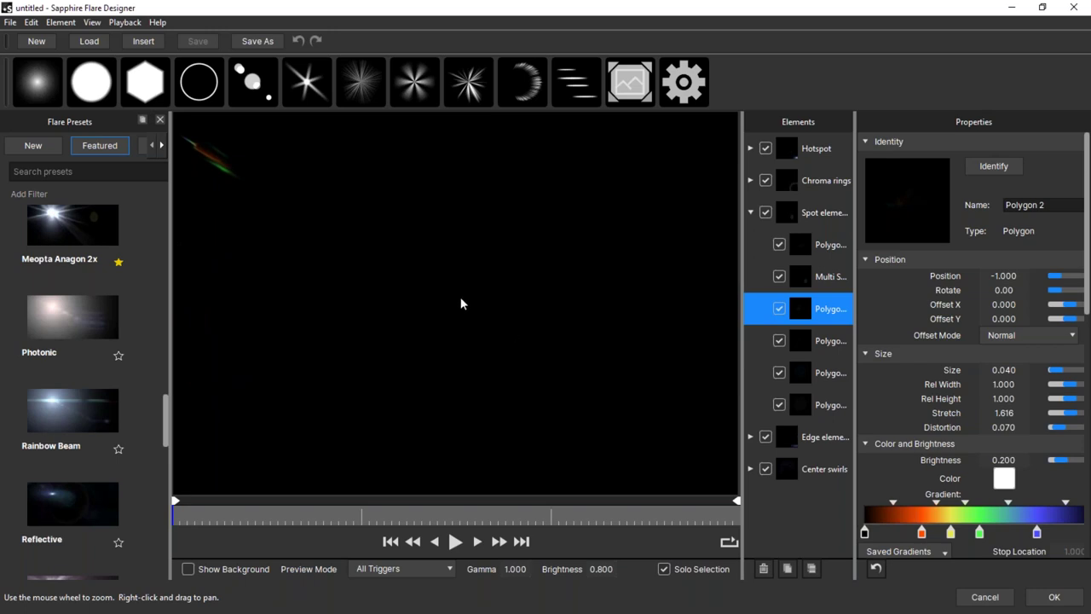
{"action": "left_click_drag", "start_coordinate": [626, 350], "coordinate": [326, 179]}
{"action": "left_click_drag", "start_coordinate": [343, 329], "coordinate": [427, 272]}
{"action": "left_click", "coordinate": [750, 212]}
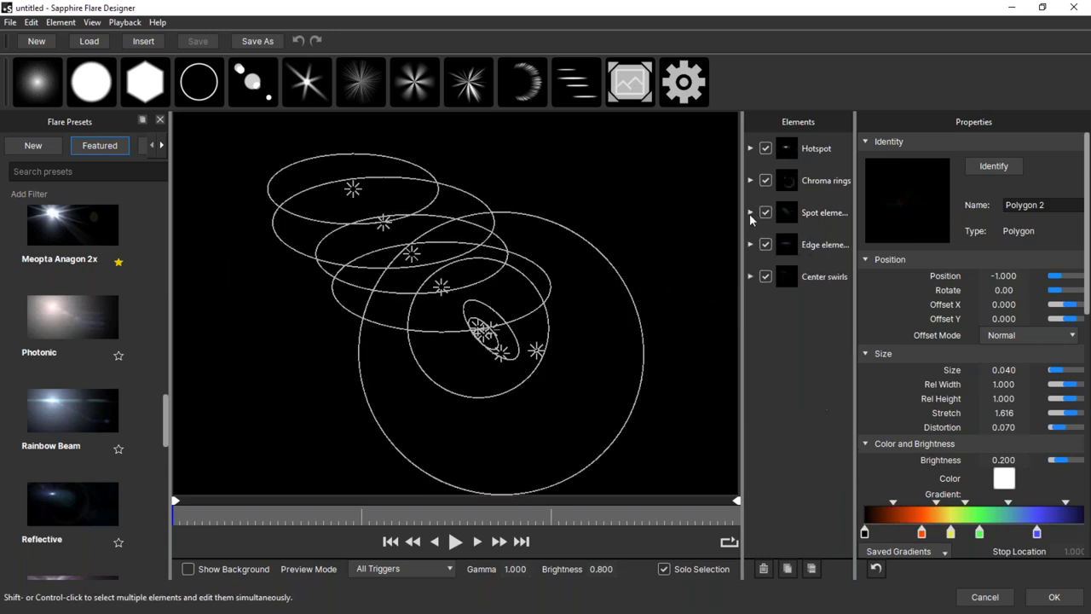
{"action": "left_click", "coordinate": [806, 224]}
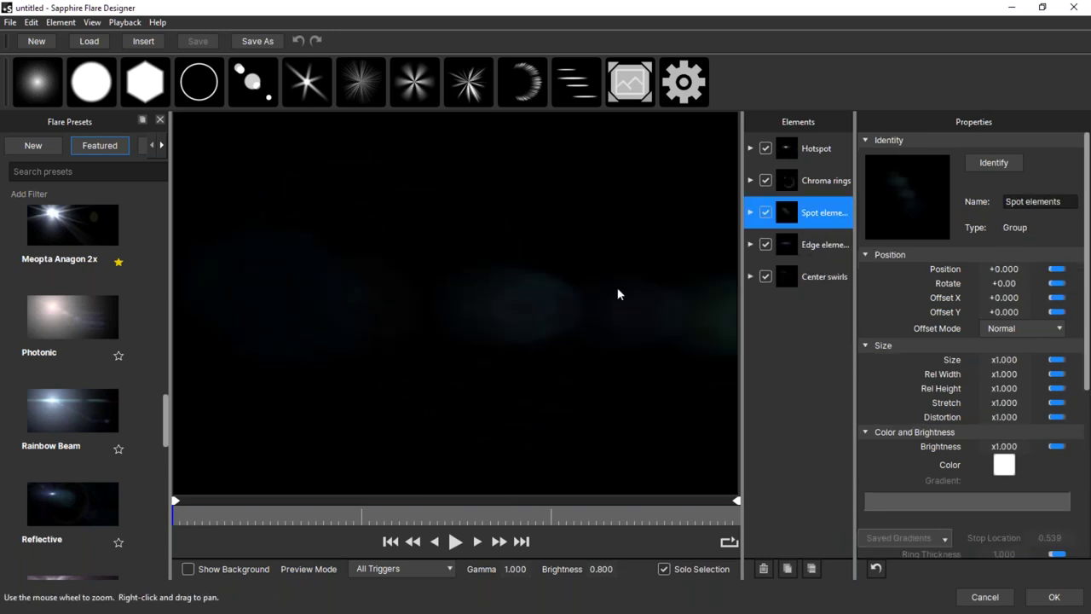
Select the Hotspot group, nudge the flare slightly left, disable the group and clear the element selection.
{"action": "left_click", "coordinate": [814, 149]}
{"action": "mouse_move", "coordinate": [435, 292]}
{"action": "left_mouse_down"}
{"action": "mouse_move", "coordinate": [503, 307]}
{"action": "mouse_move", "coordinate": [735, 298]}
{"action": "mouse_move", "coordinate": [183, 303]}
{"action": "mouse_move", "coordinate": [441, 171]}
{"action": "mouse_move", "coordinate": [421, 302]}
{"action": "mouse_move", "coordinate": [426, 292]}
{"action": "left_mouse_up"}
{"action": "left_click", "coordinate": [774, 149]}
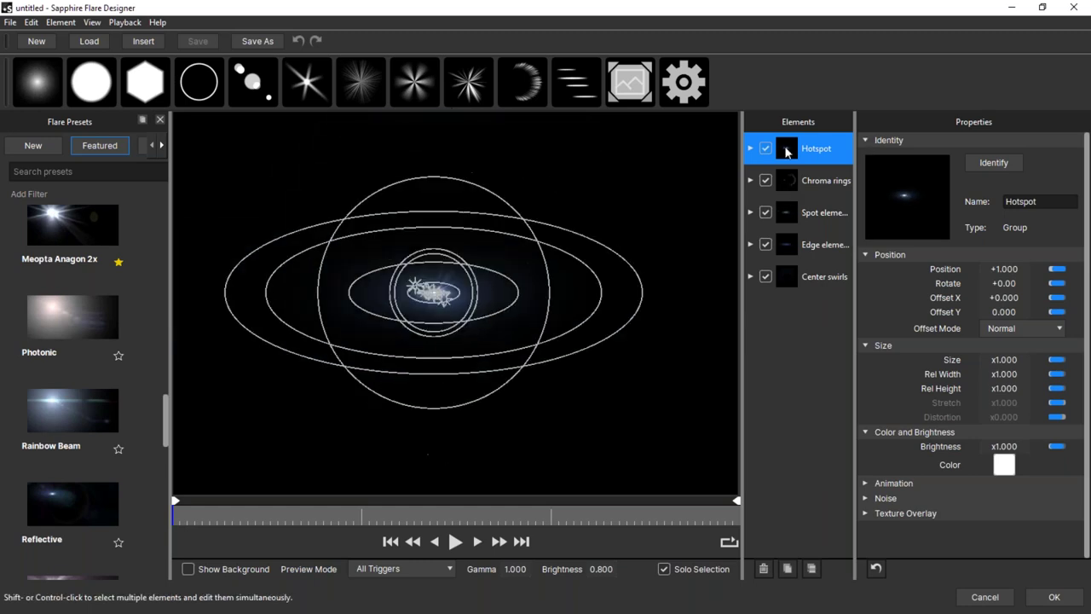
{"action": "left_click", "coordinate": [769, 148]}
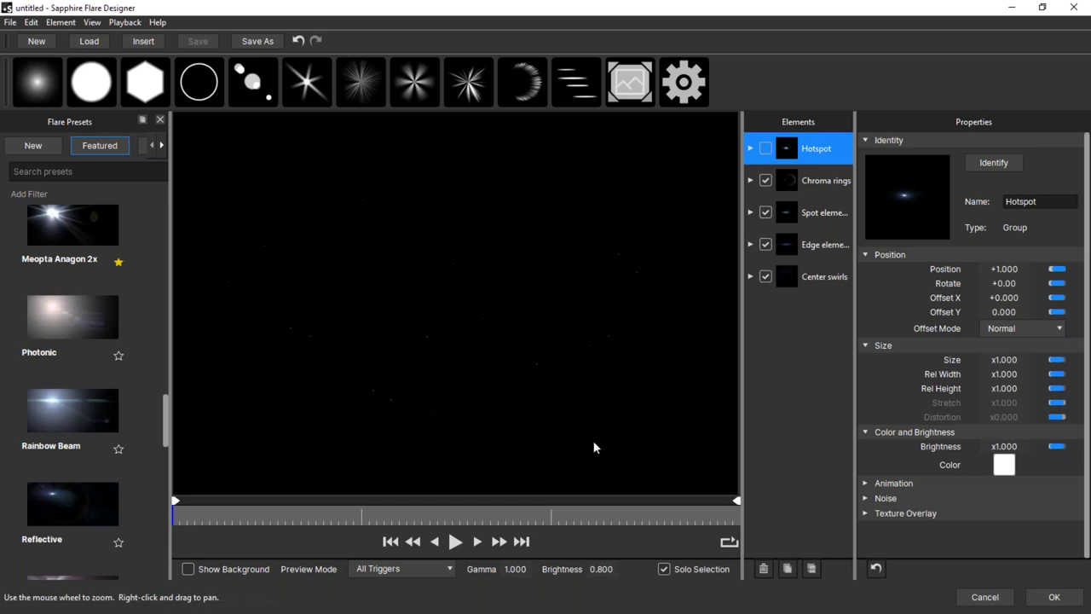
{"action": "left_click", "coordinate": [796, 443]}
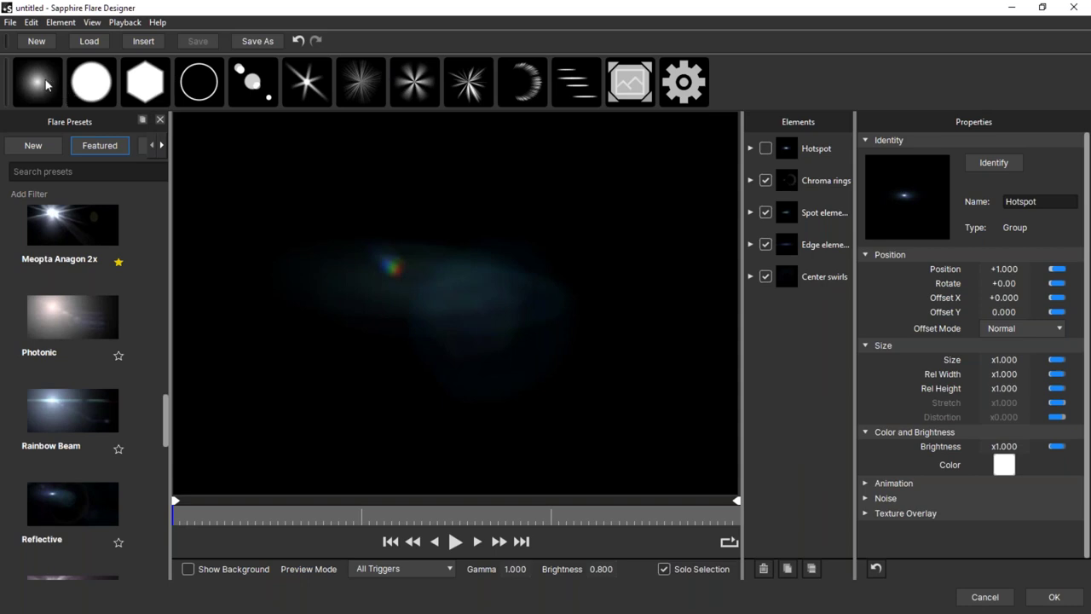
Browse the Components presets to examine the available glows, streaks, rays and rings.
{"action": "left_click", "coordinate": [159, 147]}
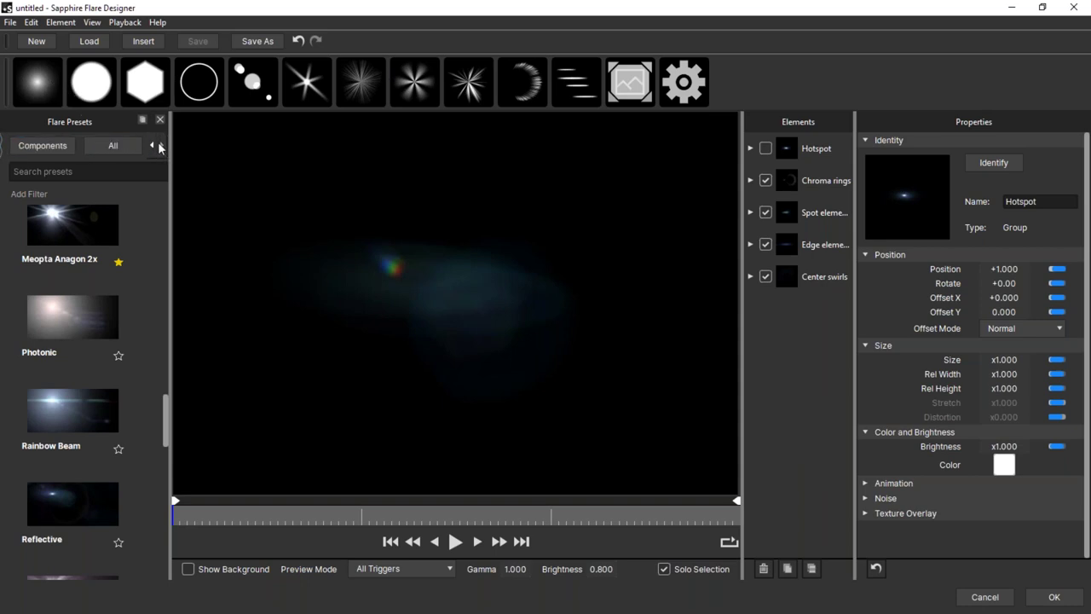
{"action": "left_click", "coordinate": [44, 147]}
{"action": "left_click_drag", "start_coordinate": [165, 231], "coordinate": [168, 312]}
{"action": "scroll", "coordinate": [166, 312], "scroll_direction": "down", "scroll_amount": 2}
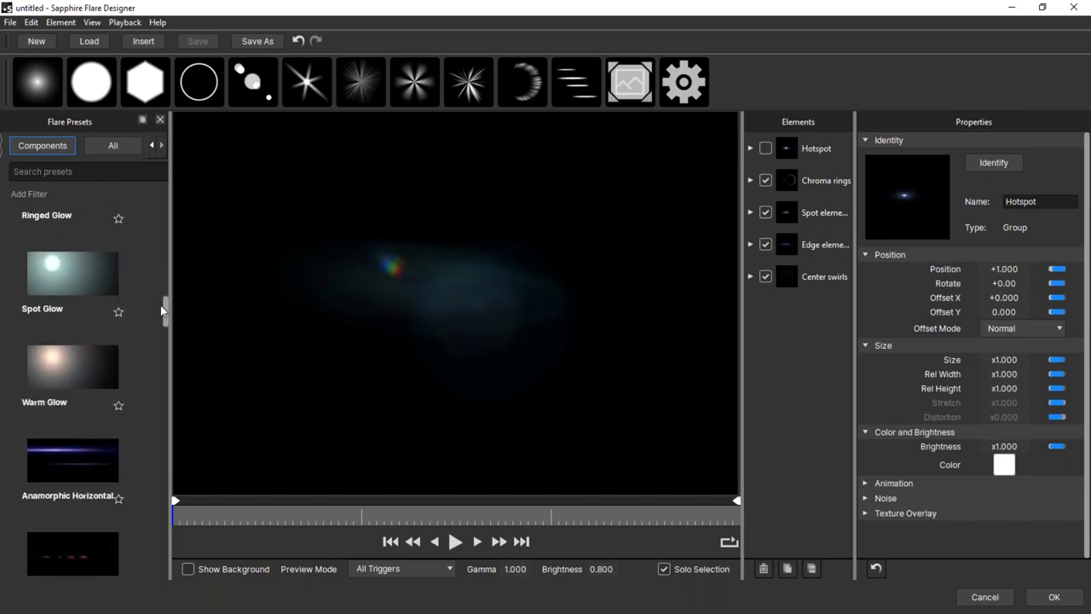
{"action": "mouse_move", "coordinate": [166, 312]}
{"action": "left_mouse_down"}
{"action": "mouse_move", "coordinate": [165, 501]}
{"action": "mouse_move", "coordinate": [154, 440]}
{"action": "mouse_move", "coordinate": [165, 499]}
{"action": "left_mouse_up"}
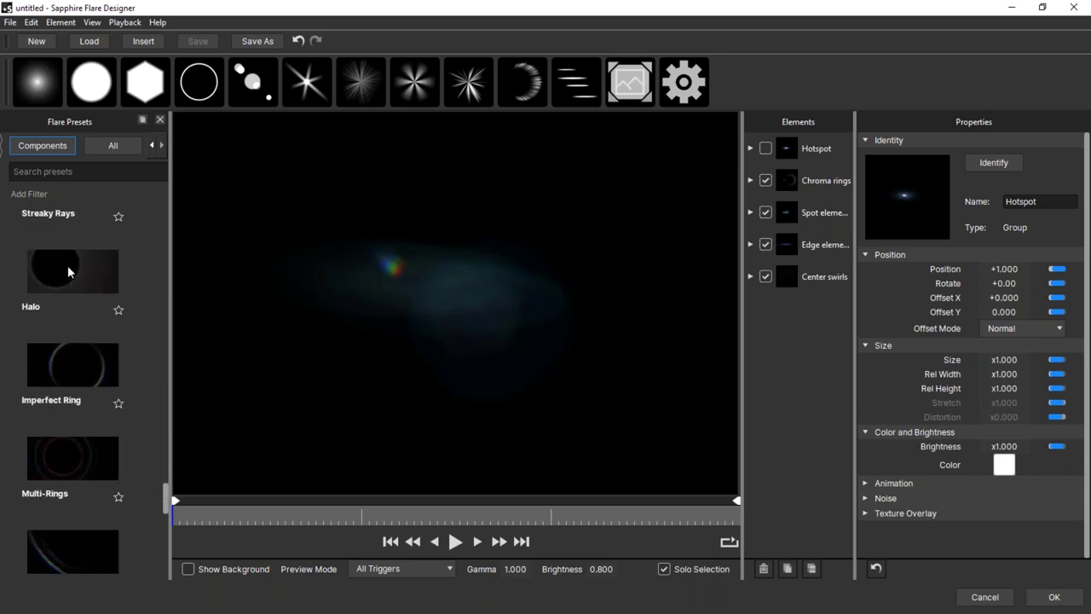
Try the Halo component in the flare, moving the hotspot to preview it, and delete it.
{"action": "double_click", "coordinate": [65, 282]}
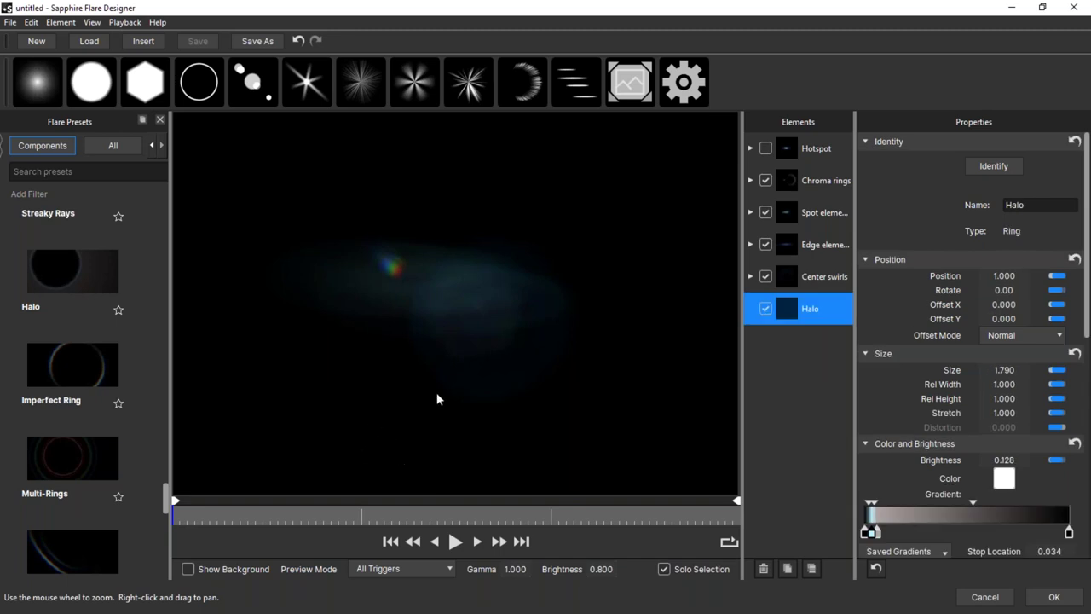
{"action": "left_click_drag", "start_coordinate": [740, 322], "coordinate": [529, 246]}
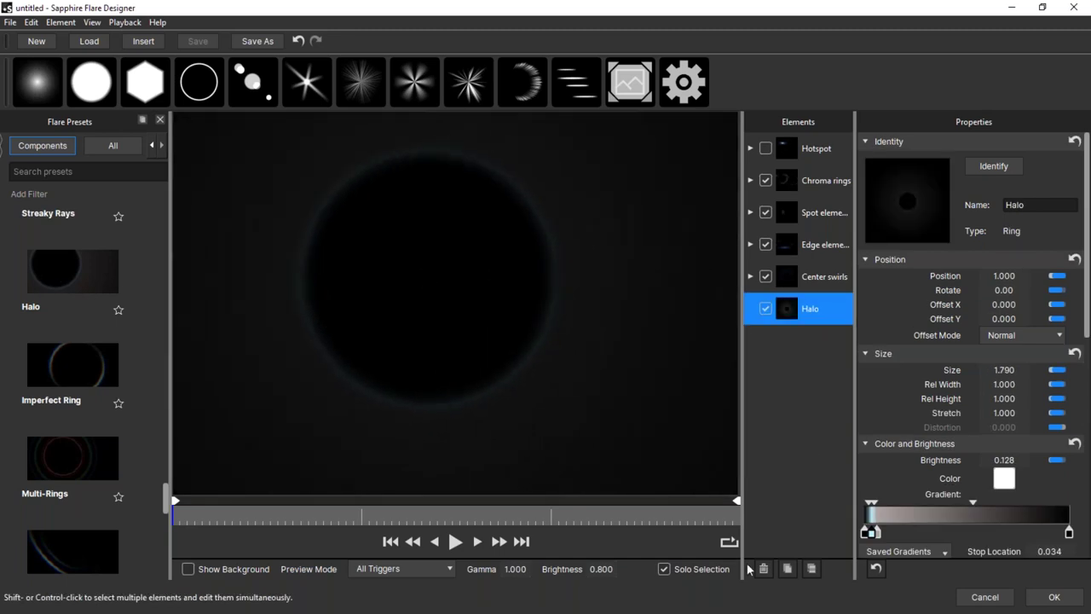
{"action": "left_click_drag", "start_coordinate": [476, 277], "coordinate": [551, 254]}
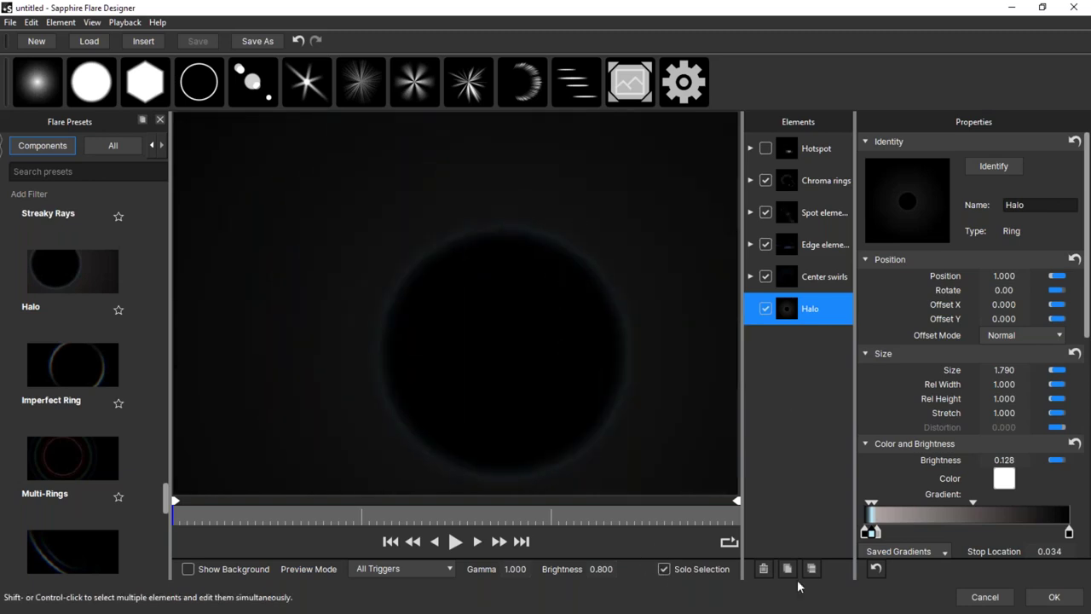
{"action": "key", "text": "Delete"}
Add the Warm Glow, Spot Glow and a second Warm Glow component to the flare.
{"action": "scroll", "coordinate": [151, 272], "scroll_direction": "down", "scroll_amount": 2}
{"action": "left_click_drag", "start_coordinate": [166, 456], "coordinate": [158, 311]}
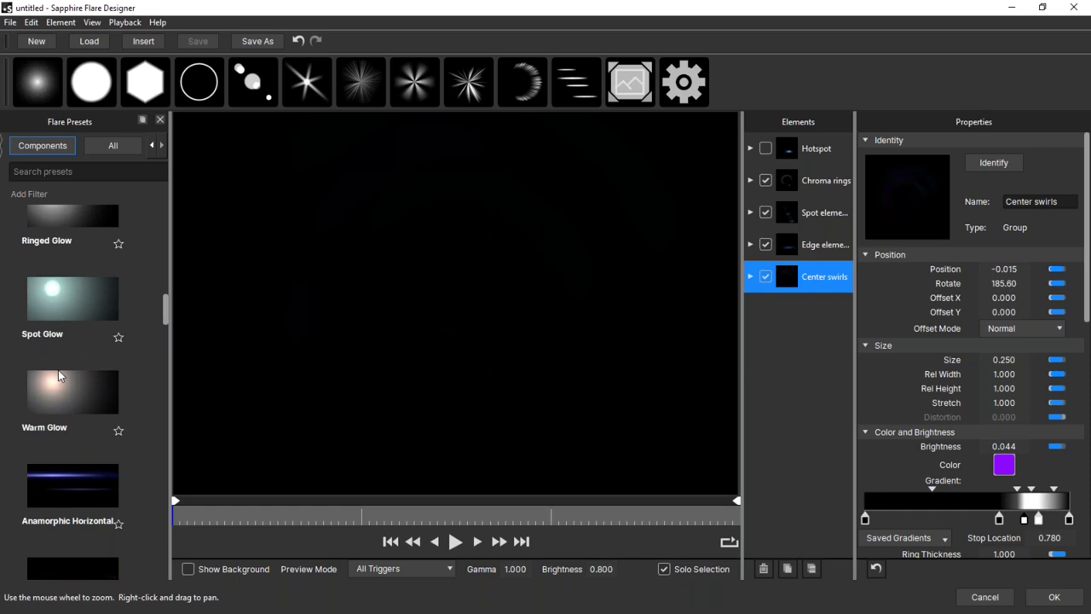
{"action": "left_click_drag", "start_coordinate": [58, 370], "coordinate": [667, 467]}
{"action": "left_click_drag", "start_coordinate": [69, 294], "coordinate": [229, 317]}
{"action": "left_click_drag", "start_coordinate": [505, 369], "coordinate": [461, 340]}
{"action": "left_click_drag", "start_coordinate": [133, 392], "coordinate": [400, 318]}
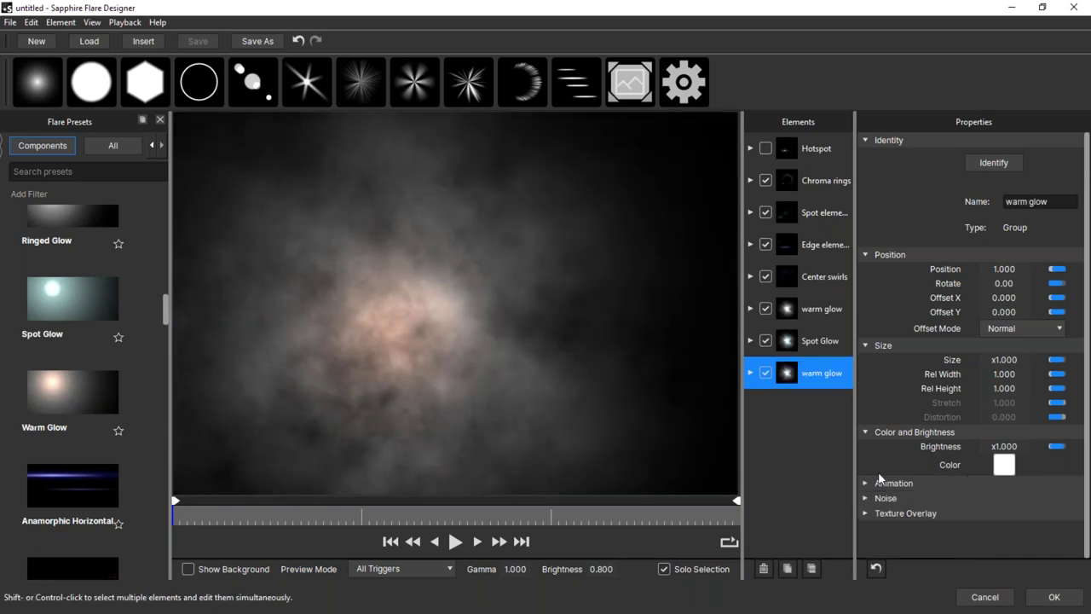
Enable Ignore Atmosphere in the second warm glow's noise settings and move the glow to the middle of the preview.
{"action": "left_click", "coordinate": [865, 498]}
{"action": "left_click", "coordinate": [985, 512]}
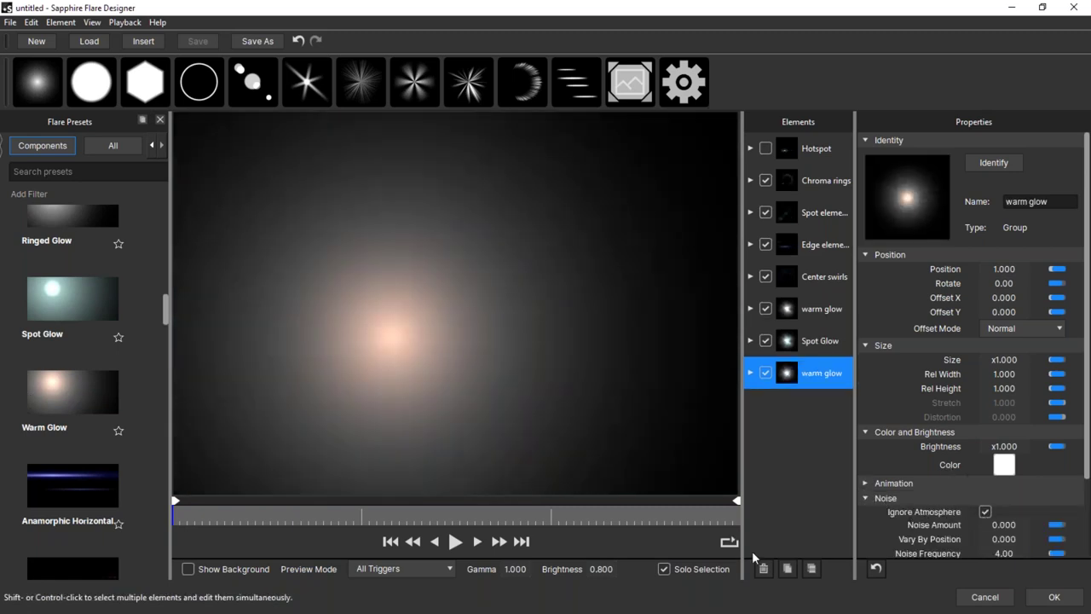
{"action": "left_click", "coordinate": [866, 498]}
{"action": "left_click_drag", "start_coordinate": [348, 288], "coordinate": [518, 328]}
{"action": "left_click_drag", "start_coordinate": [338, 328], "coordinate": [461, 293]}
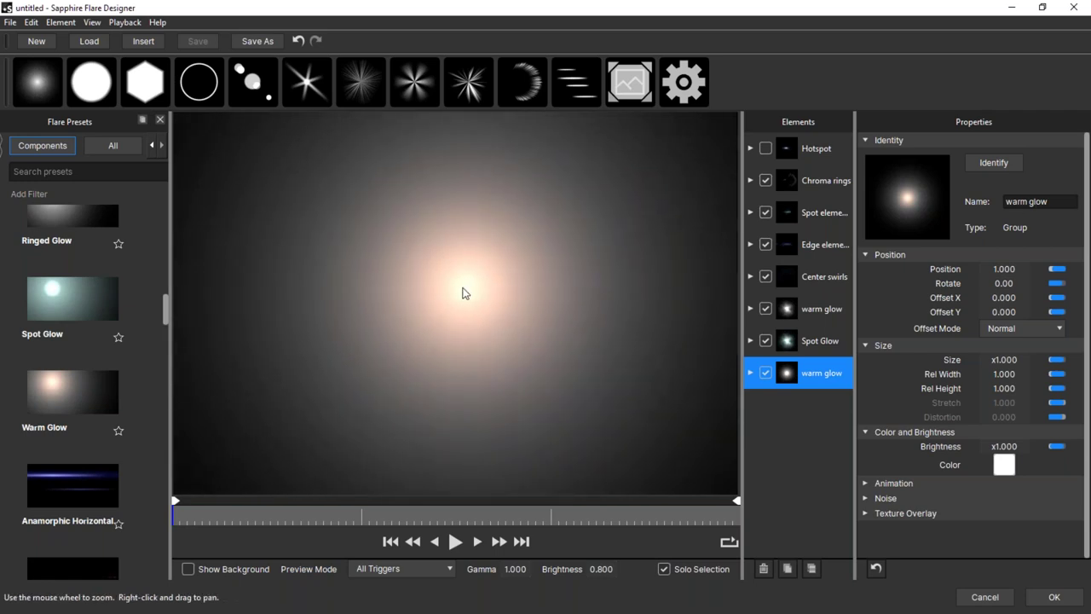
Expand the second warm glow group and isolate its large element.
{"action": "left_click", "coordinate": [750, 373]}
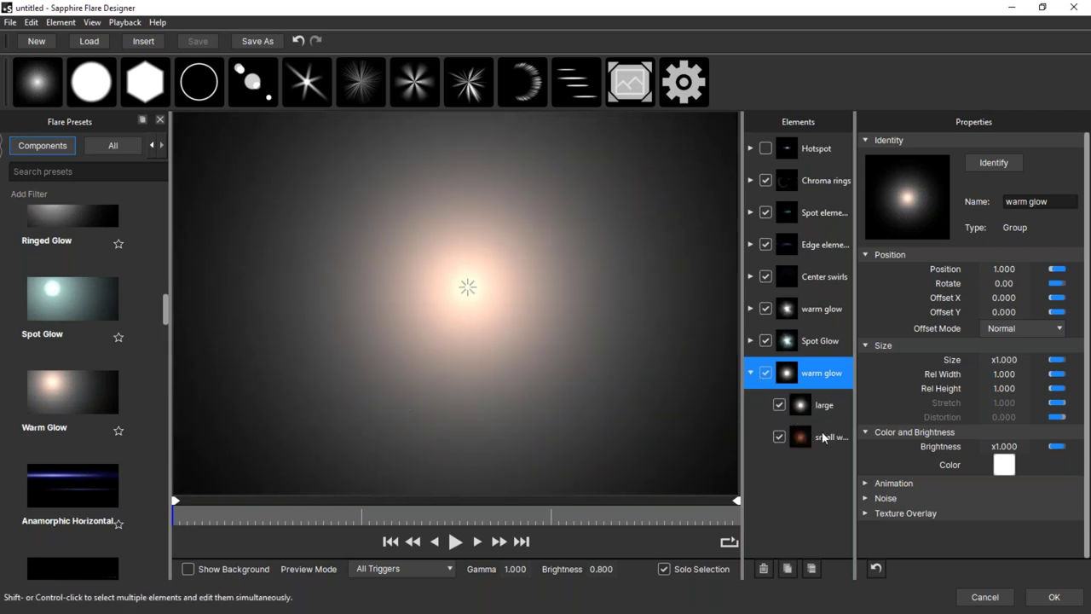
{"action": "left_click", "coordinate": [815, 407]}
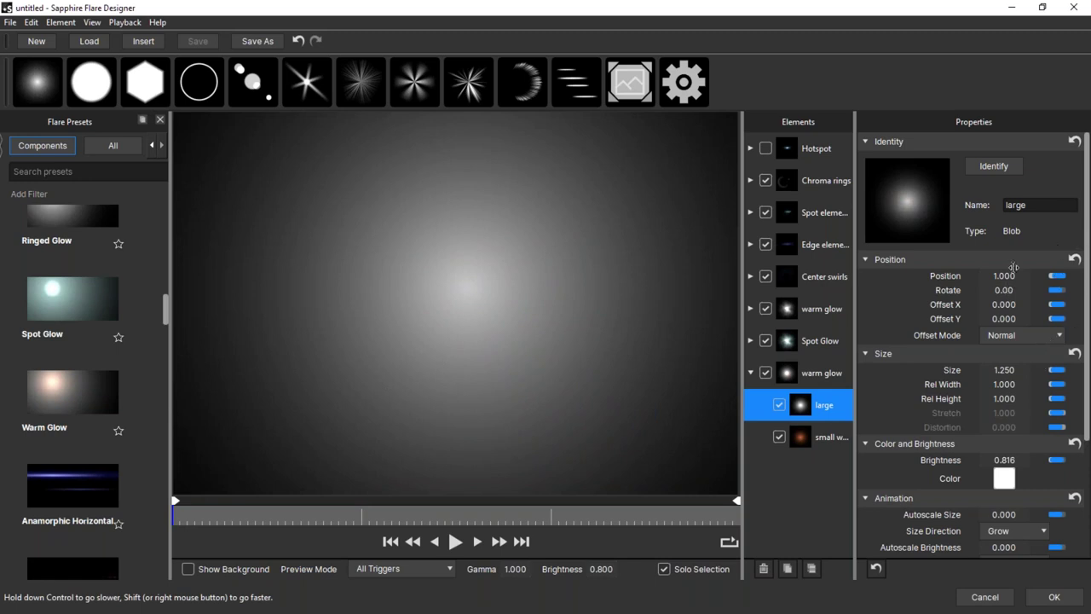
Set the large glow's size to 0.310 and recolour it light blue, about #6EA5FF.
{"action": "left_click_drag", "start_coordinate": [1001, 370], "coordinate": [965, 353]}
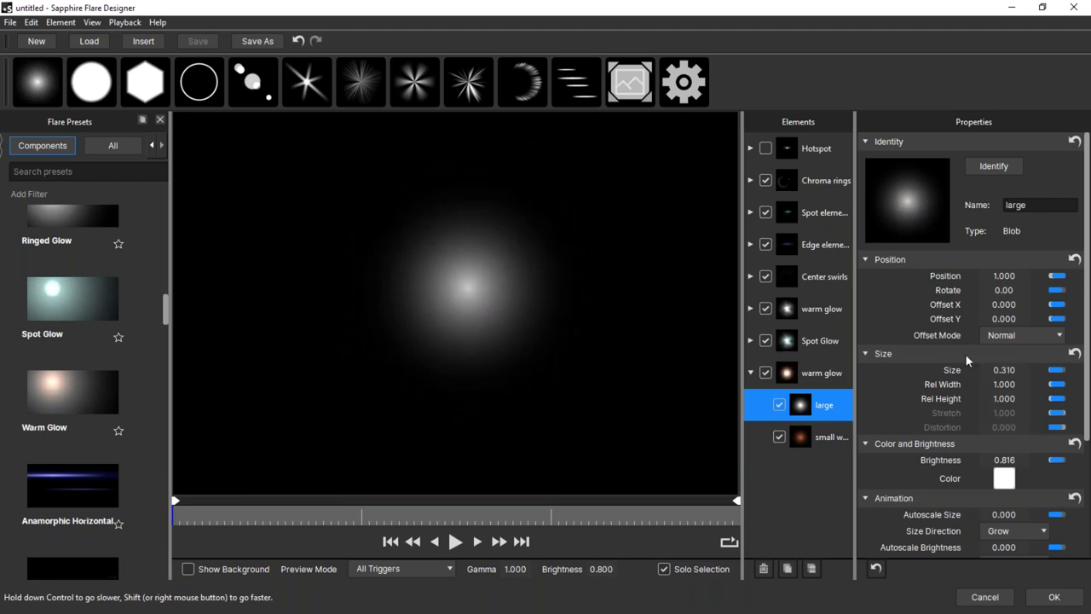
{"action": "left_click", "coordinate": [1003, 478]}
{"action": "left_click_drag", "start_coordinate": [488, 267], "coordinate": [532, 295]}
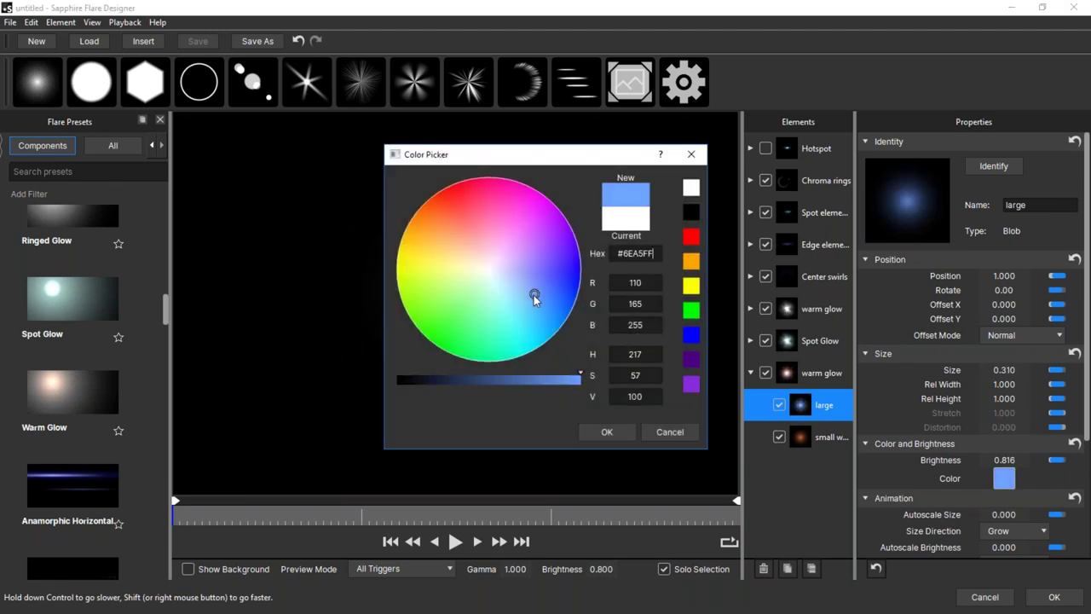
{"action": "left_click", "coordinate": [628, 432]}
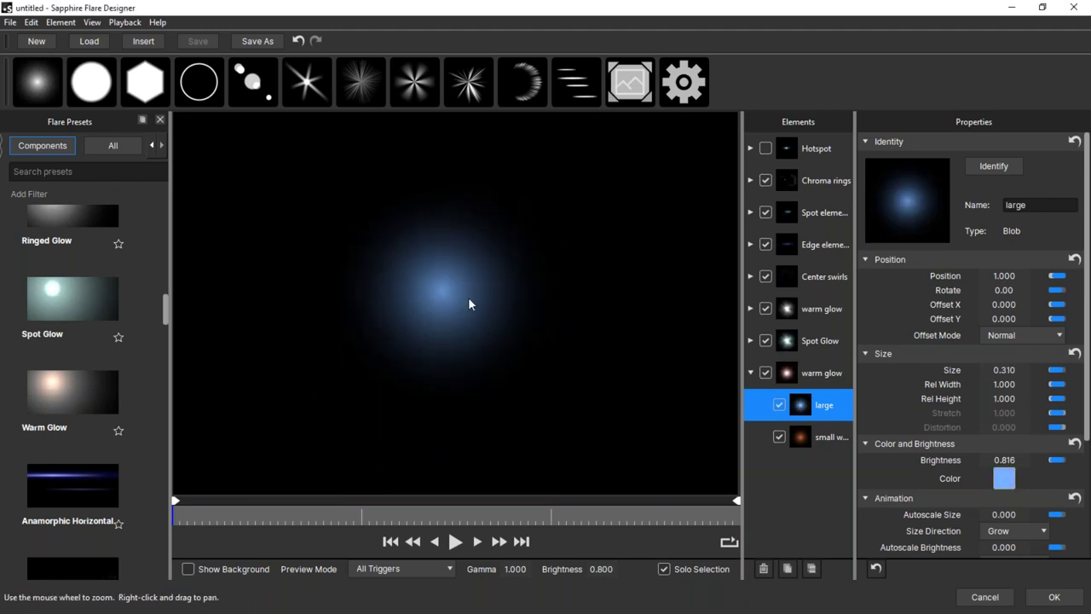
Recolour the small warm glow to magenta, about #FF3DEB, shrink it to a small core, and check the whole warm glow group.
{"action": "left_click", "coordinate": [801, 436]}
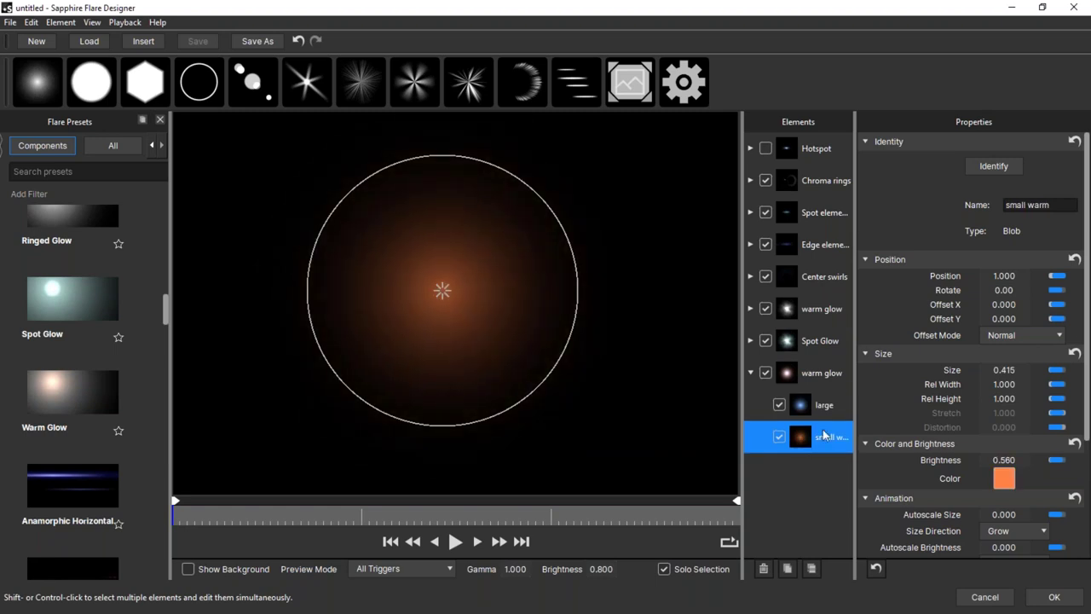
{"action": "left_click", "coordinate": [1004, 479]}
{"action": "left_click_drag", "start_coordinate": [497, 223], "coordinate": [523, 209]}
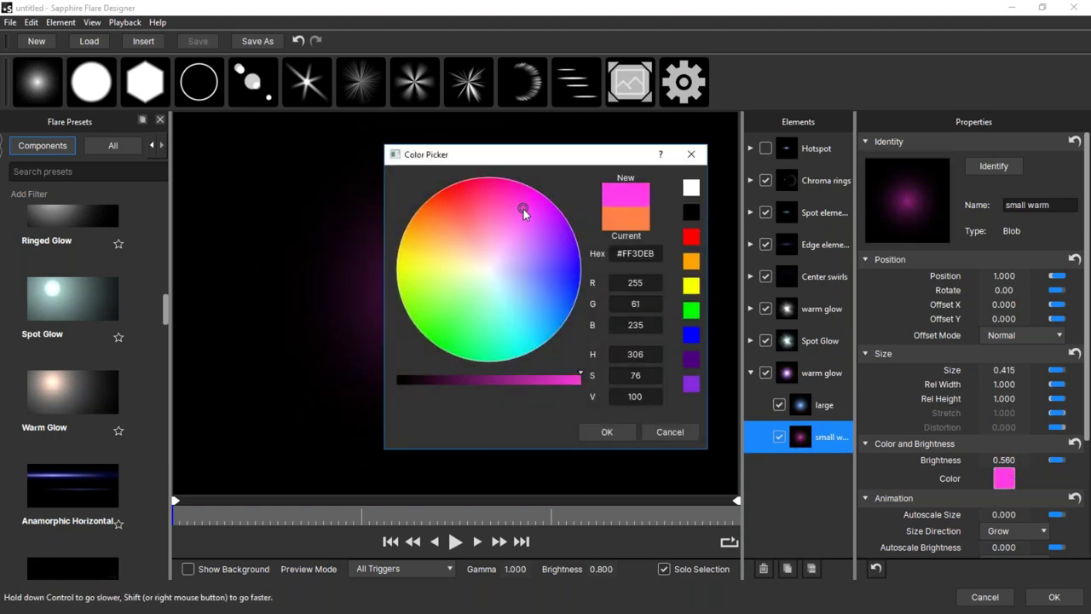
{"action": "left_click", "coordinate": [623, 433]}
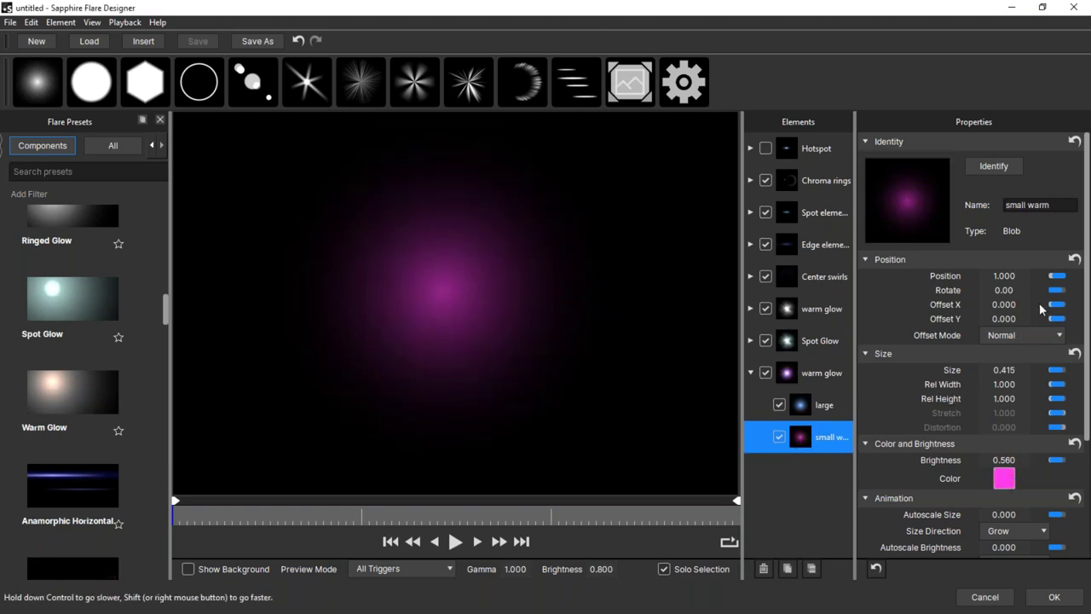
{"action": "left_click_drag", "start_coordinate": [984, 370], "coordinate": [962, 369]}
{"action": "left_click", "coordinate": [822, 374]}
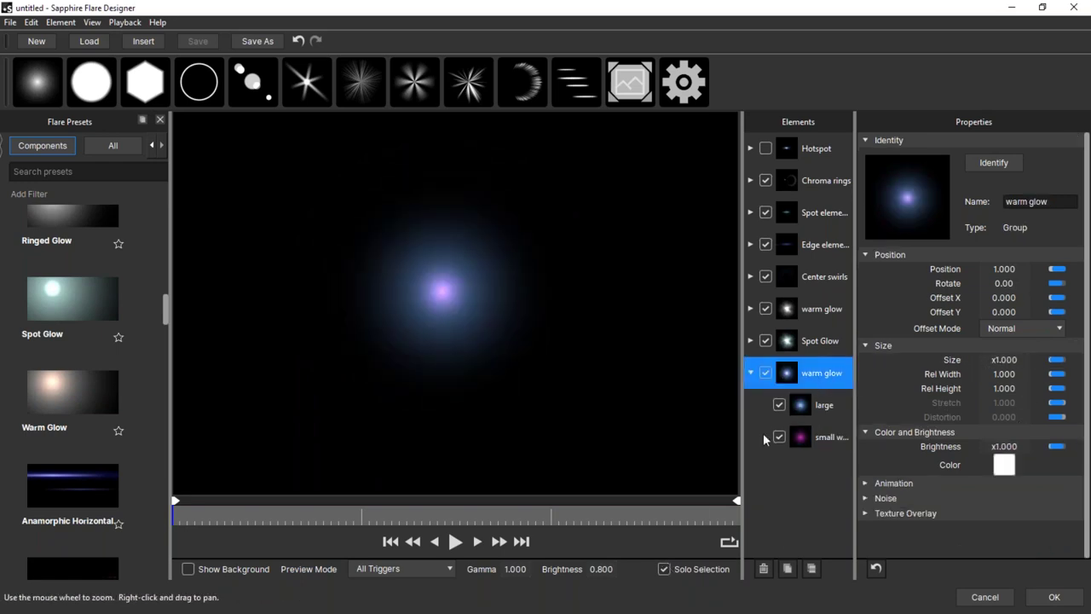
{"action": "mouse_move", "coordinate": [458, 291]}
{"action": "left_mouse_down"}
{"action": "mouse_move", "coordinate": [604, 290]}
{"action": "mouse_move", "coordinate": [413, 291]}
{"action": "mouse_move", "coordinate": [447, 293]}
{"action": "left_mouse_up"}
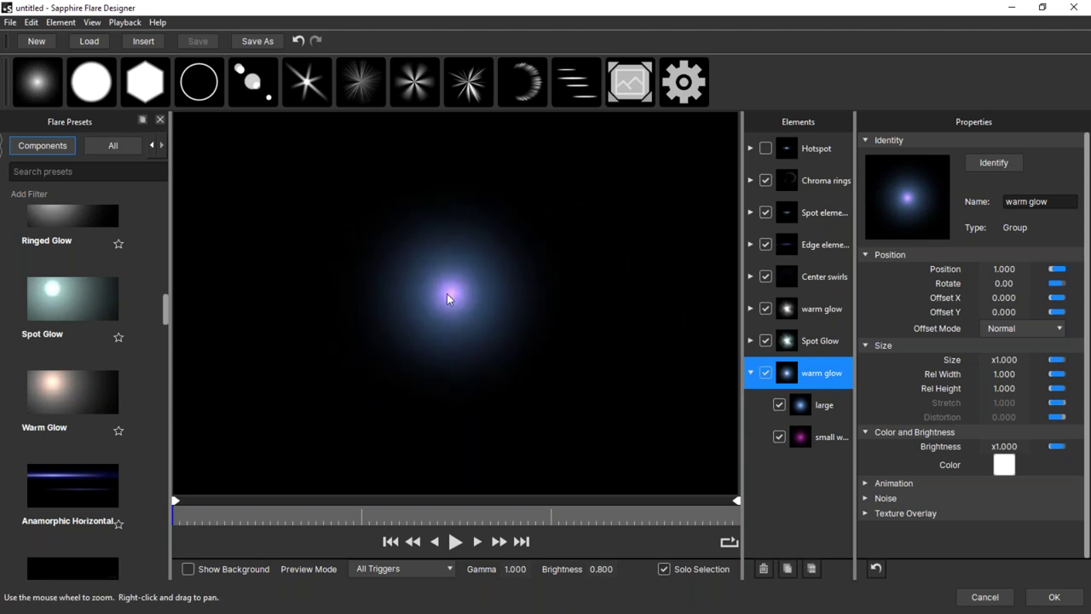
Set the large glow's position to -1.075 and move the flare around the preview to compare it with the magenta glow.
{"action": "left_click", "coordinate": [818, 407]}
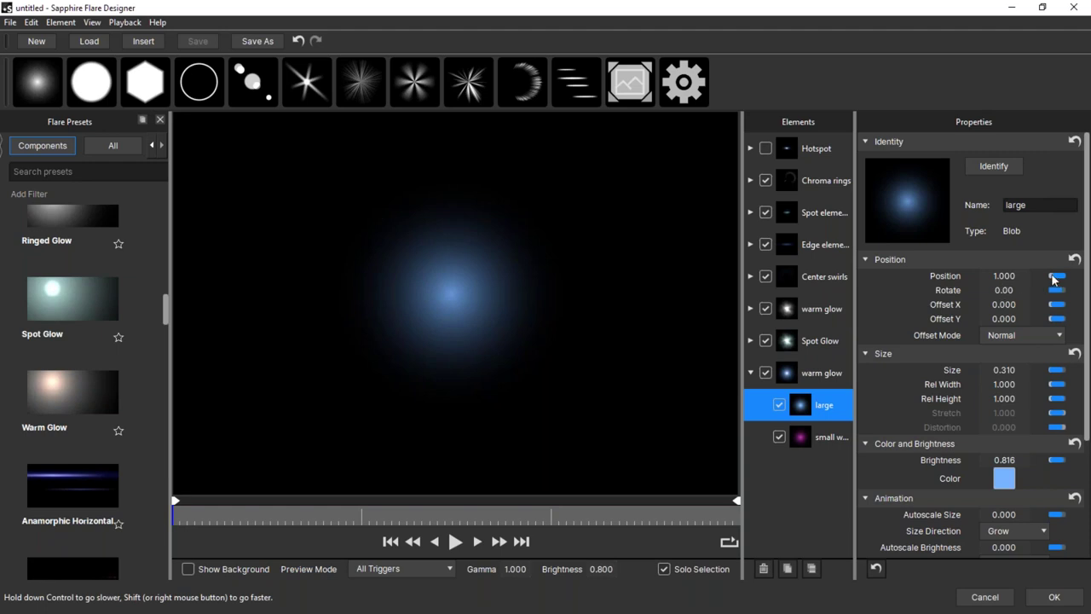
{"action": "left_click_drag", "start_coordinate": [977, 276], "coordinate": [720, 272]}
{"action": "left_click_drag", "start_coordinate": [460, 307], "coordinate": [565, 304]}
{"action": "left_click", "coordinate": [814, 368]}
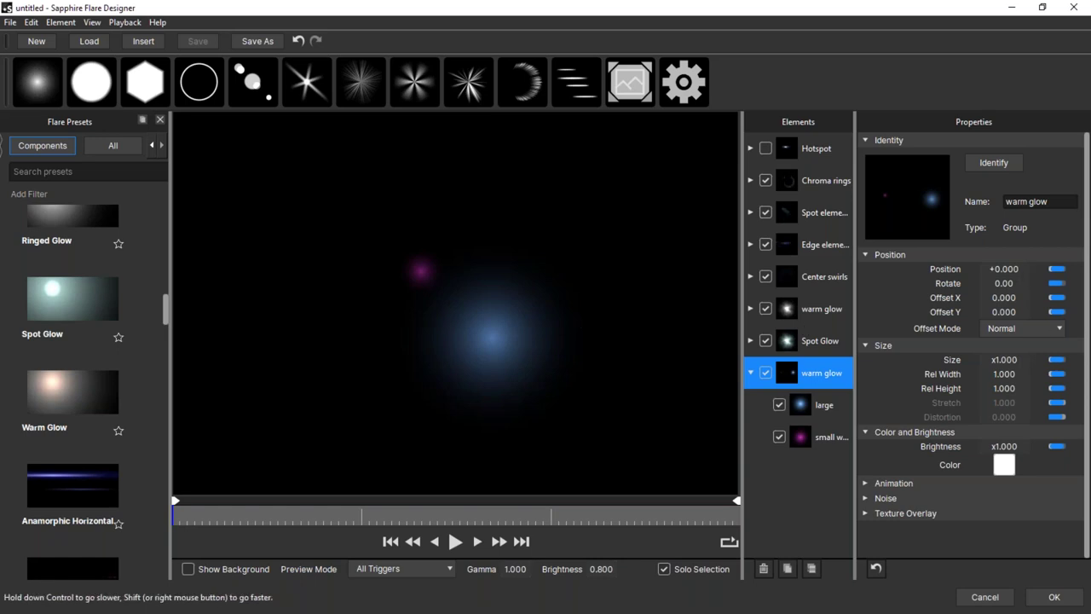
{"action": "left_click", "coordinate": [823, 404]}
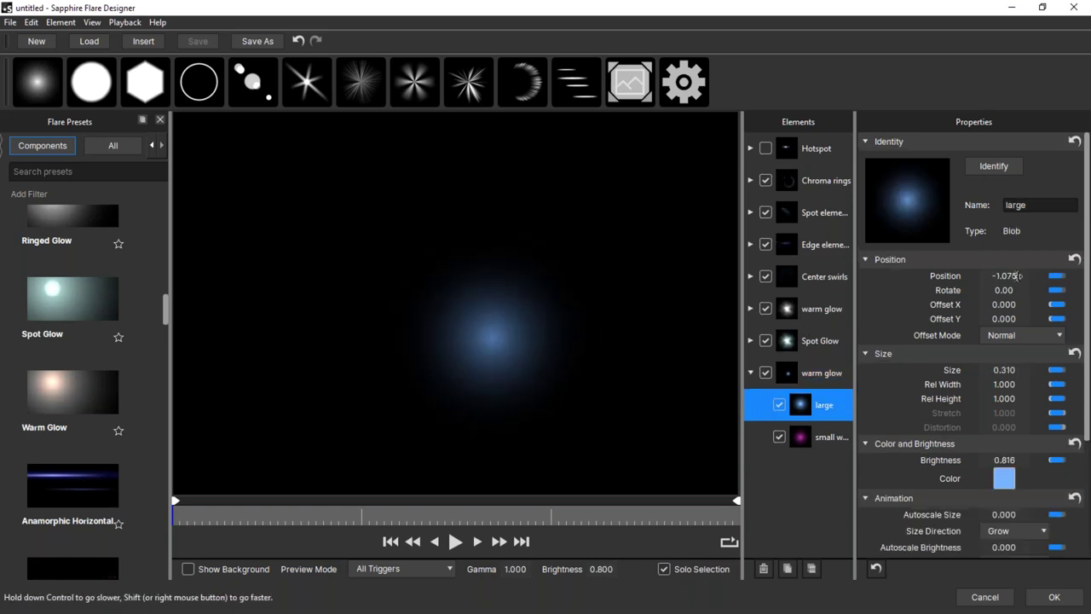
{"action": "left_click_drag", "start_coordinate": [493, 316], "coordinate": [594, 303]}
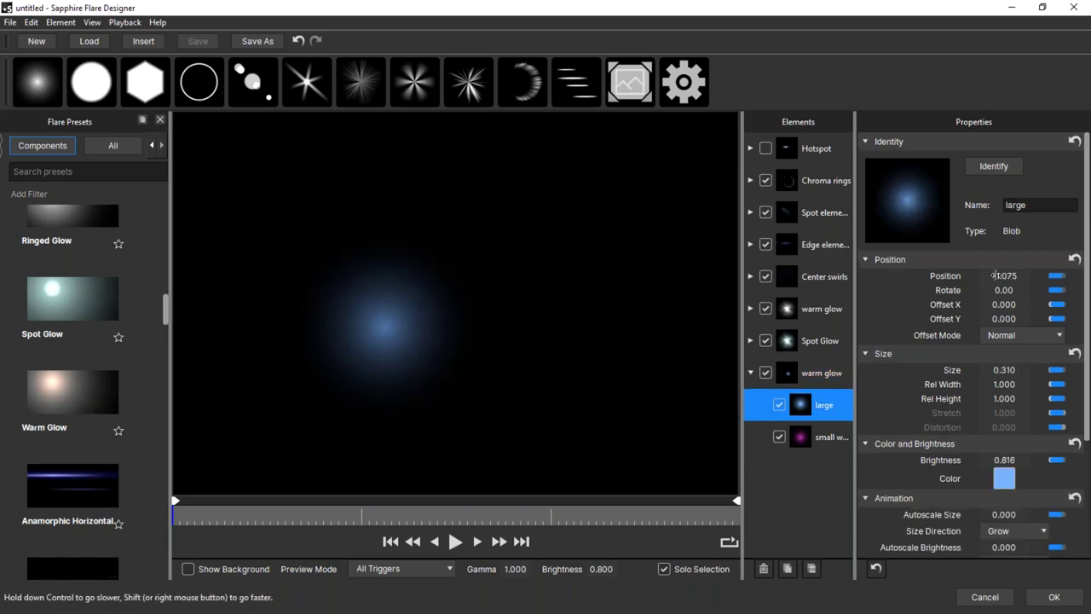
Return the large glow's position to 1.000, then try -1.000 and move the flare across the preview.
{"action": "left_click_drag", "start_coordinate": [1056, 281], "coordinate": [1076, 281]}
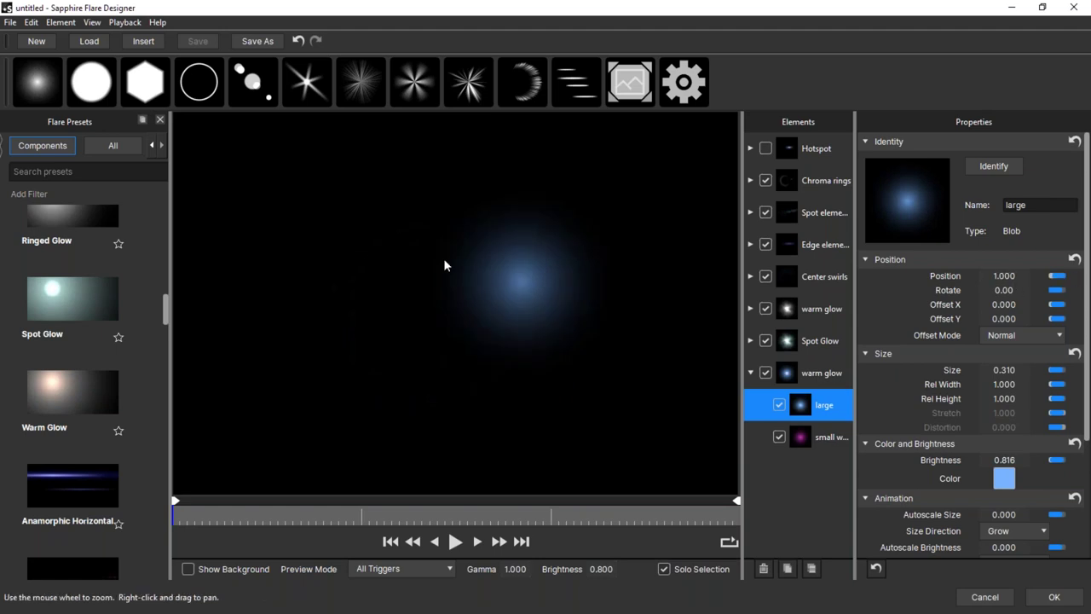
{"action": "left_click_drag", "start_coordinate": [471, 268], "coordinate": [395, 267]}
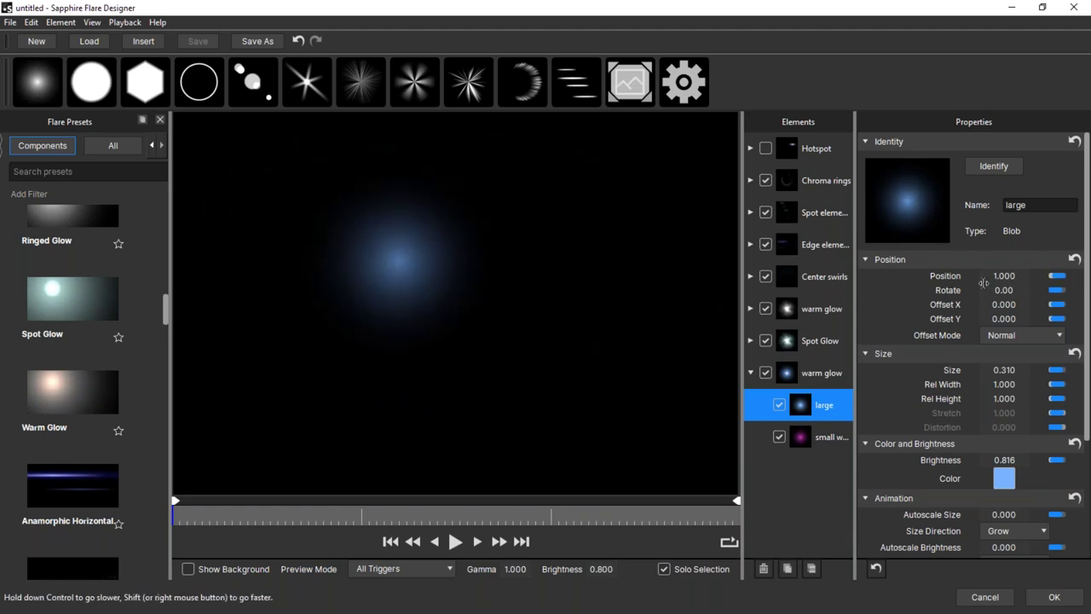
{"action": "left_click_drag", "start_coordinate": [1058, 281], "coordinate": [1022, 273]}
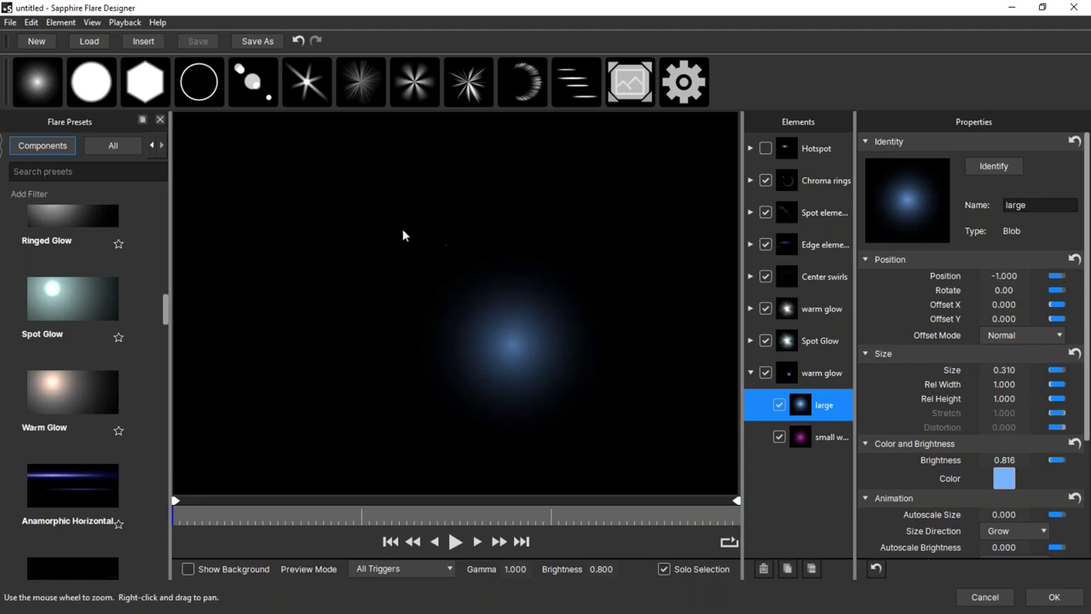
{"action": "left_click", "coordinate": [821, 375]}
{"action": "left_click_drag", "start_coordinate": [379, 232], "coordinate": [478, 296]}
{"action": "left_click", "coordinate": [442, 297]}
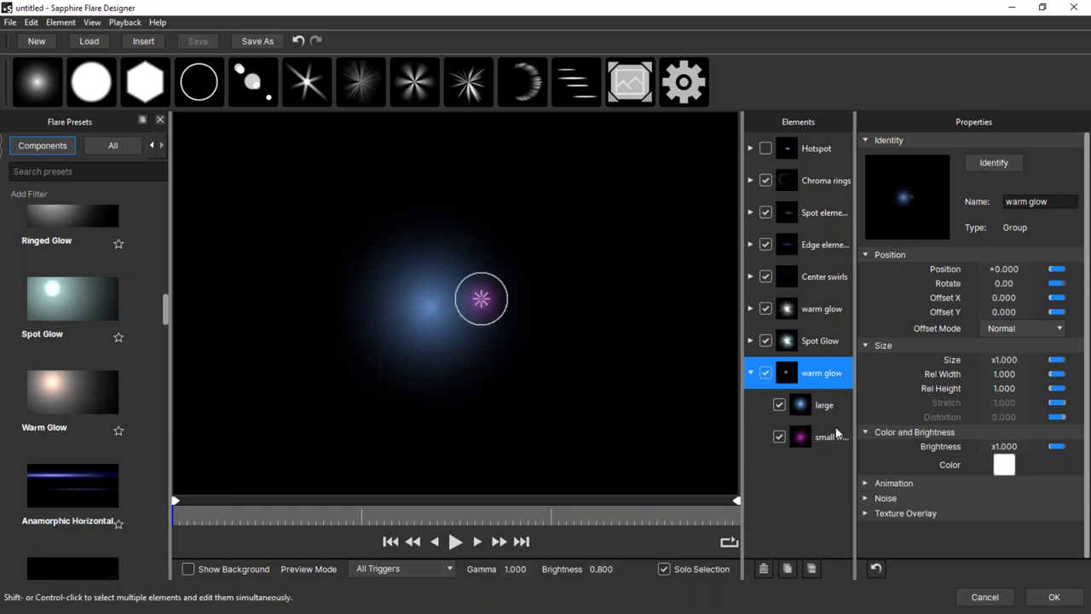
Expand the warm glow group's animation settings and return the large glow's position to 1.000.
{"action": "left_click", "coordinate": [866, 483]}
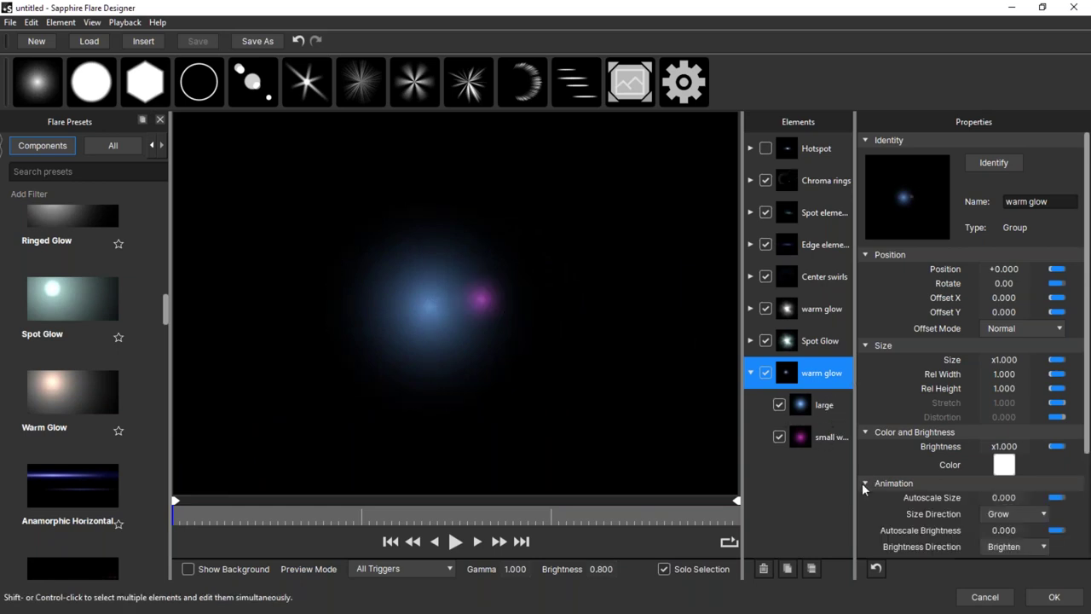
{"action": "scroll", "coordinate": [1074, 443], "scroll_direction": "down", "scroll_amount": 4}
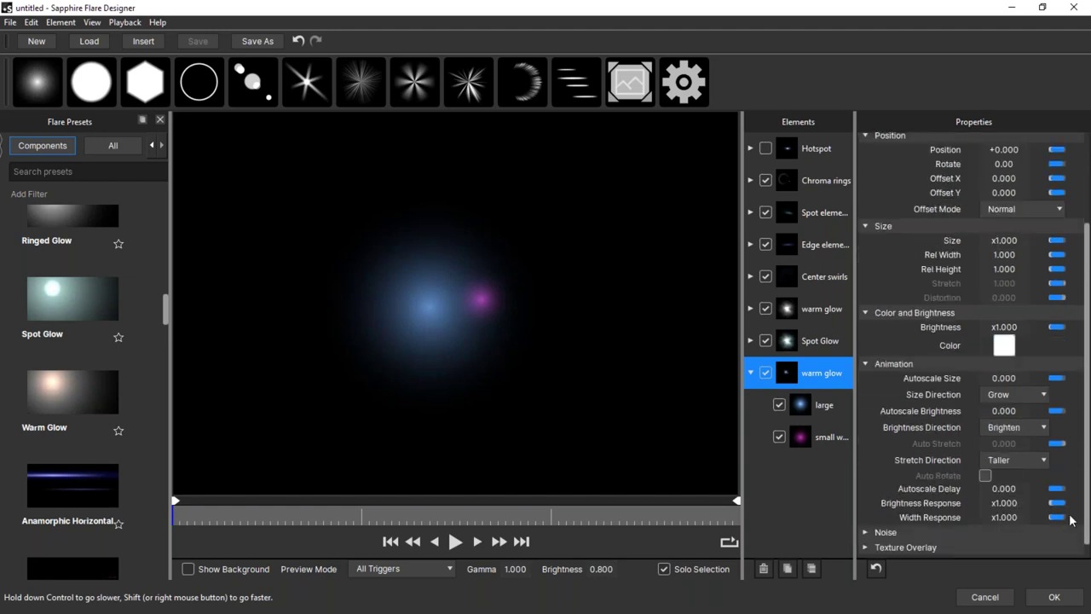
{"action": "left_click", "coordinate": [810, 400]}
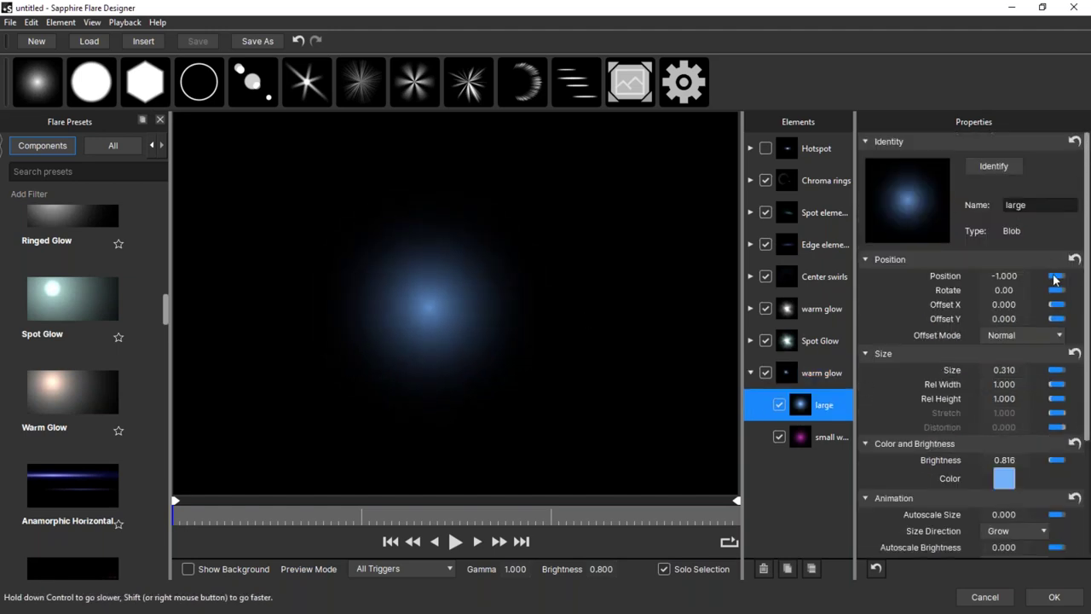
{"action": "left_click", "coordinate": [818, 372]}
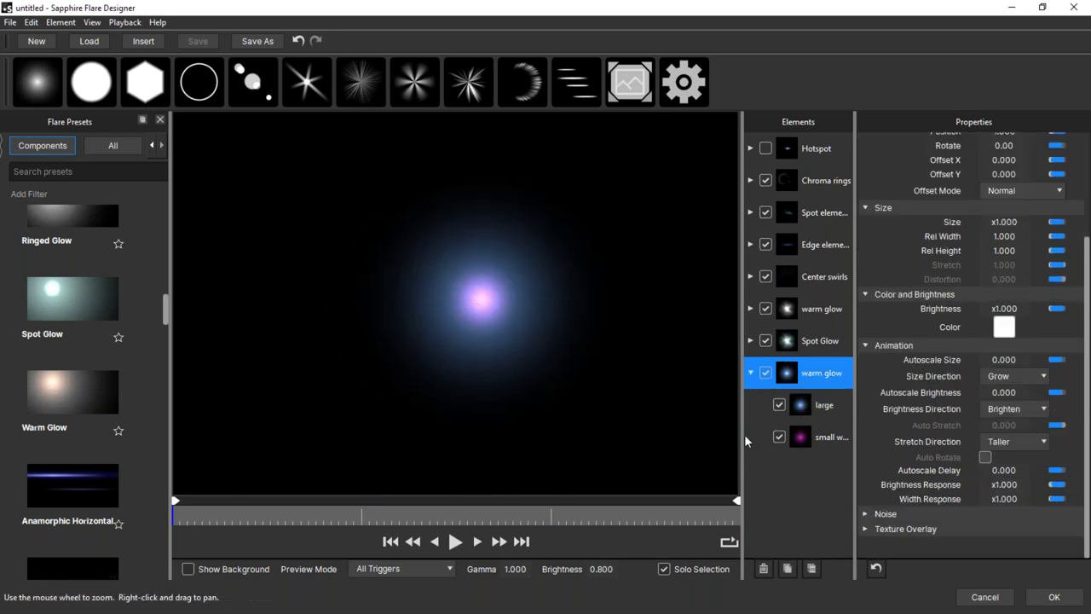
Set the warm glow group's Autoscale Size to 1.000 with Size Direction Shrink, testing it by moving the flare in the preview.
{"action": "left_click_drag", "start_coordinate": [1055, 362], "coordinate": [1066, 361]}
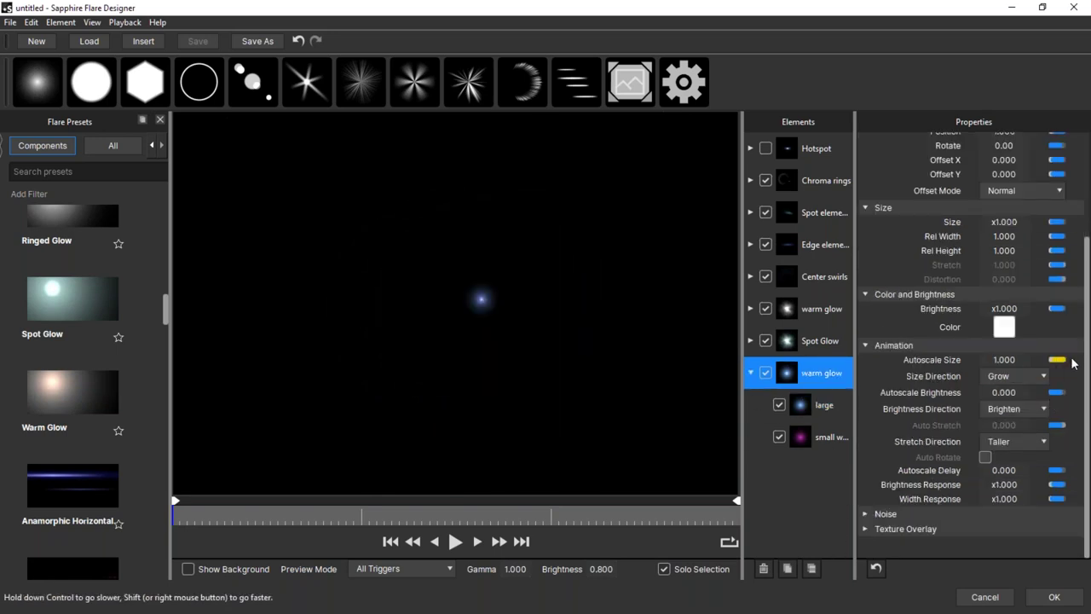
{"action": "left_click_drag", "start_coordinate": [386, 302], "coordinate": [425, 296]}
{"action": "left_click_drag", "start_coordinate": [526, 301], "coordinate": [424, 305]}
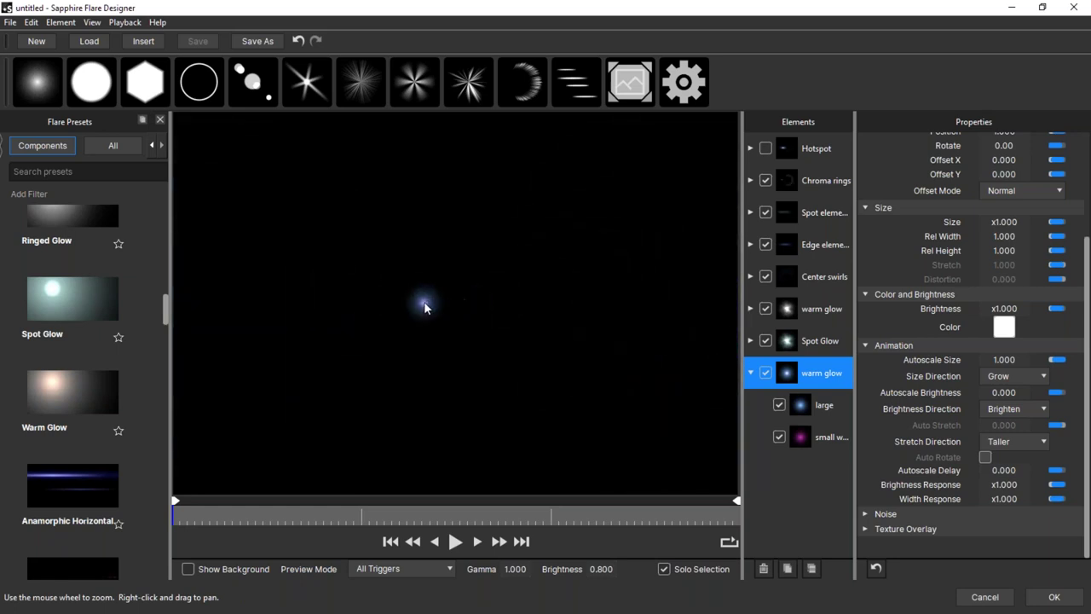
{"action": "left_click", "coordinate": [1015, 376]}
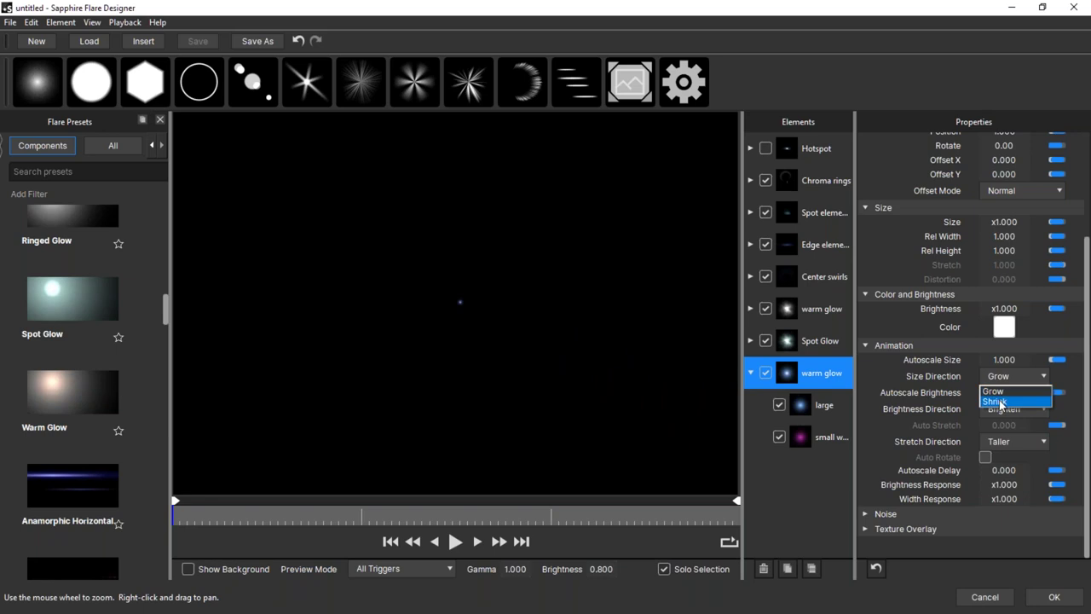
{"action": "left_click", "coordinate": [999, 398]}
{"action": "mouse_move", "coordinate": [529, 305]}
{"action": "left_mouse_down"}
{"action": "mouse_move", "coordinate": [669, 306]}
{"action": "mouse_move", "coordinate": [431, 305]}
{"action": "mouse_move", "coordinate": [543, 301]}
{"action": "left_mouse_up"}
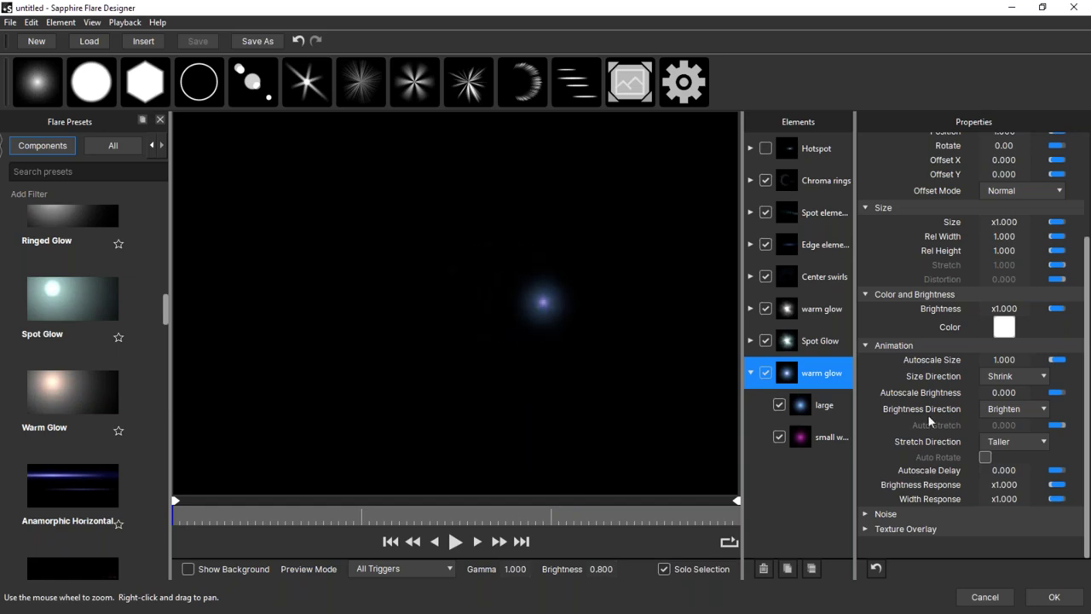
Set the warm glow group's Autoscale Delay to 0.210 and its Rel Height to 0.340.
{"action": "left_click_drag", "start_coordinate": [1006, 469], "coordinate": [1027, 470]}
{"action": "left_click_drag", "start_coordinate": [543, 301], "coordinate": [477, 312]}
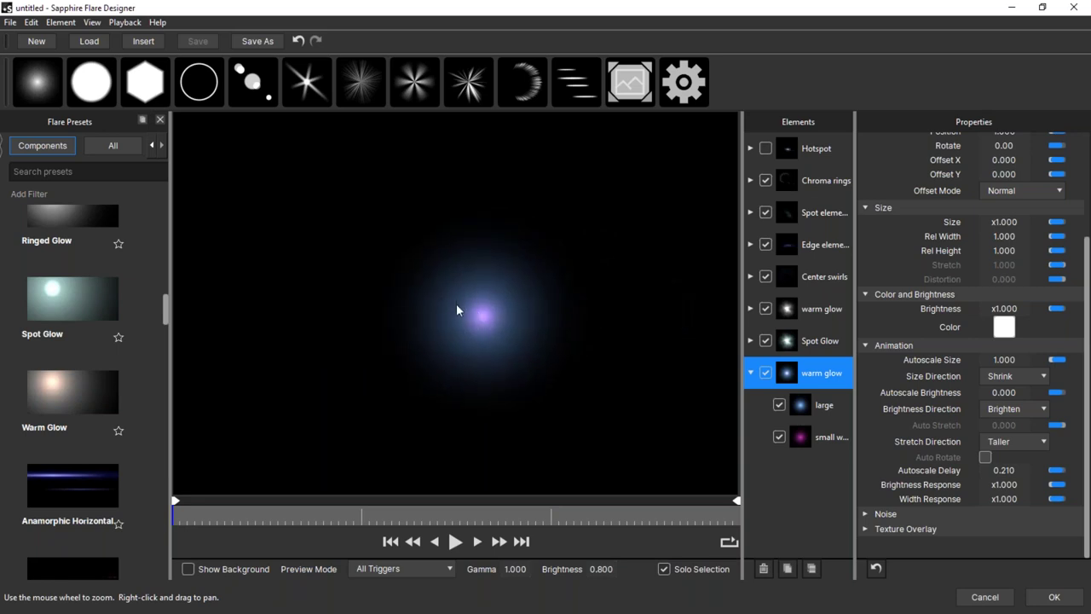
{"action": "left_click", "coordinate": [450, 305]}
{"action": "mouse_move", "coordinate": [451, 305]}
{"action": "left_mouse_down"}
{"action": "mouse_move", "coordinate": [397, 312]}
{"action": "mouse_move", "coordinate": [461, 306]}
{"action": "left_mouse_up"}
{"action": "left_click_drag", "start_coordinate": [1088, 293], "coordinate": [1070, 169]}
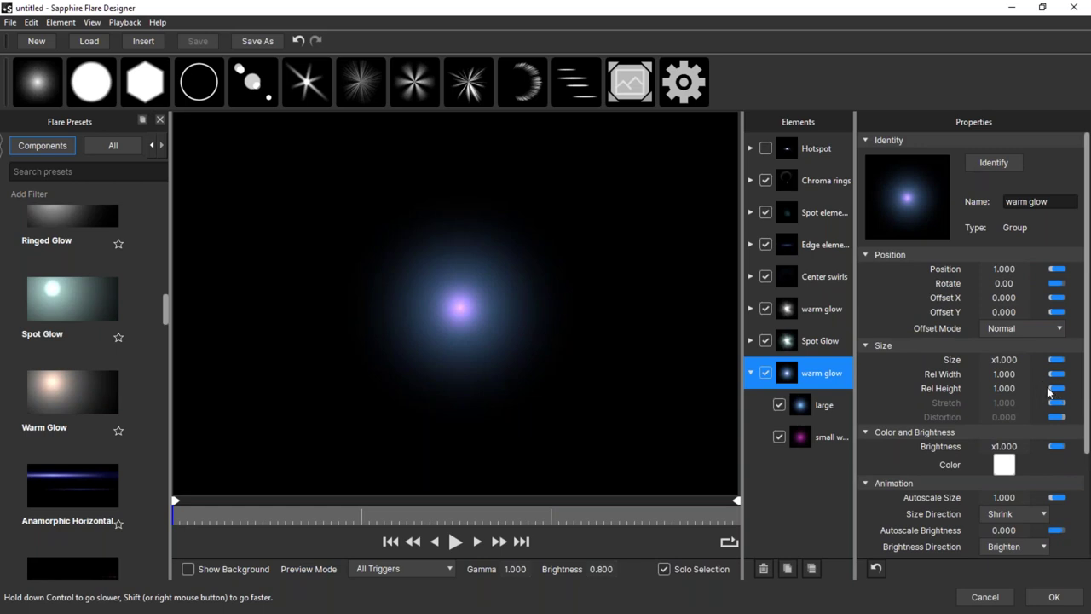
{"action": "mouse_move", "coordinate": [1004, 388]}
{"action": "left_mouse_down"}
{"action": "mouse_move", "coordinate": [940, 389]}
{"action": "mouse_move", "coordinate": [960, 388]}
{"action": "left_mouse_up"}
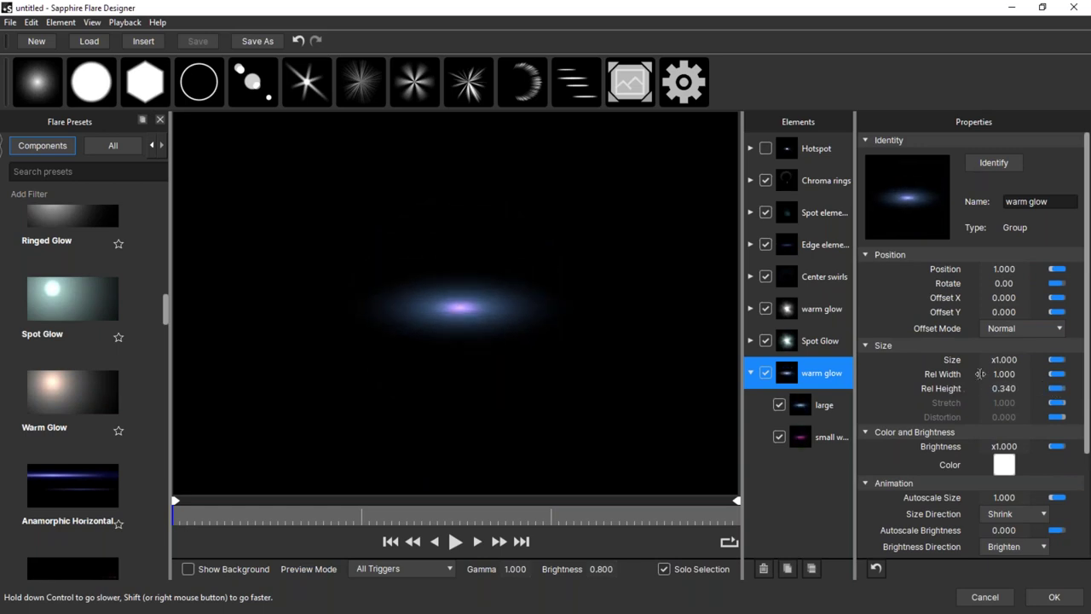
Move the edited warm glow group directly below Hotspot in the element order and delete the Hotspot group.
{"action": "left_click", "coordinate": [750, 373]}
{"action": "left_click_drag", "start_coordinate": [825, 375], "coordinate": [819, 156]}
{"action": "left_click", "coordinate": [818, 153]}
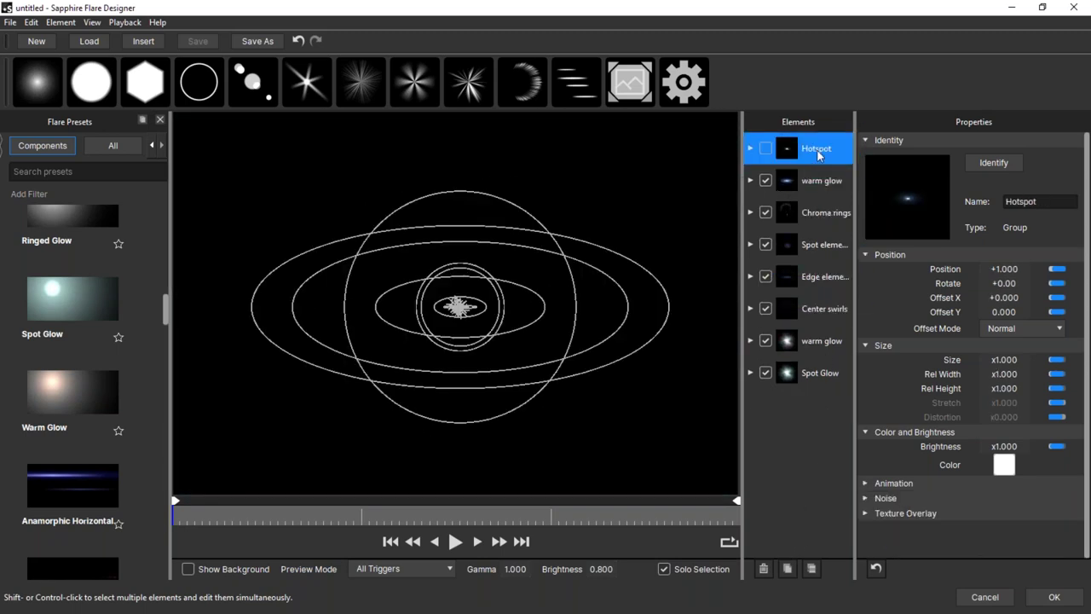
{"action": "left_click", "coordinate": [765, 568]}
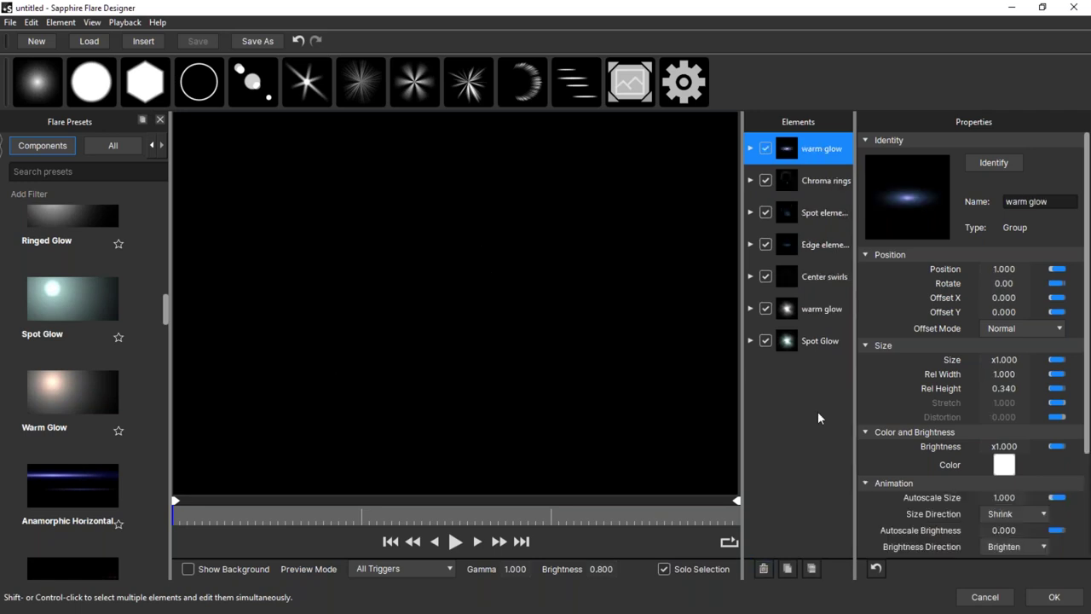
{"action": "left_click", "coordinate": [750, 149]}
{"action": "left_click", "coordinate": [749, 150]}
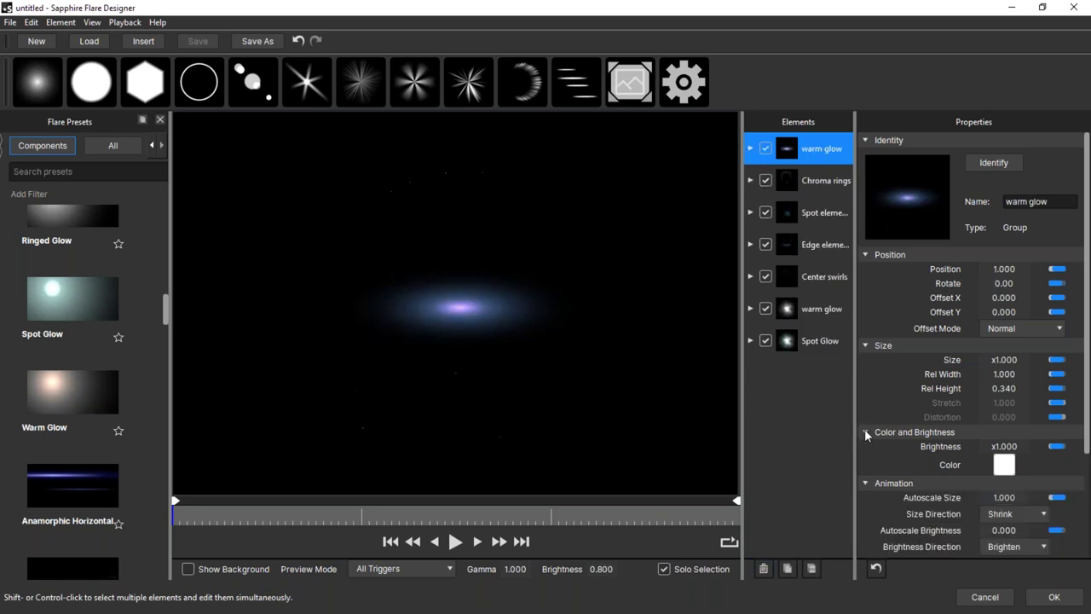
Accept the flare design, return to After Effects, and go to 0:00:00:24 in the Trailer End Title wip composition.
{"action": "left_click", "coordinate": [1032, 599]}
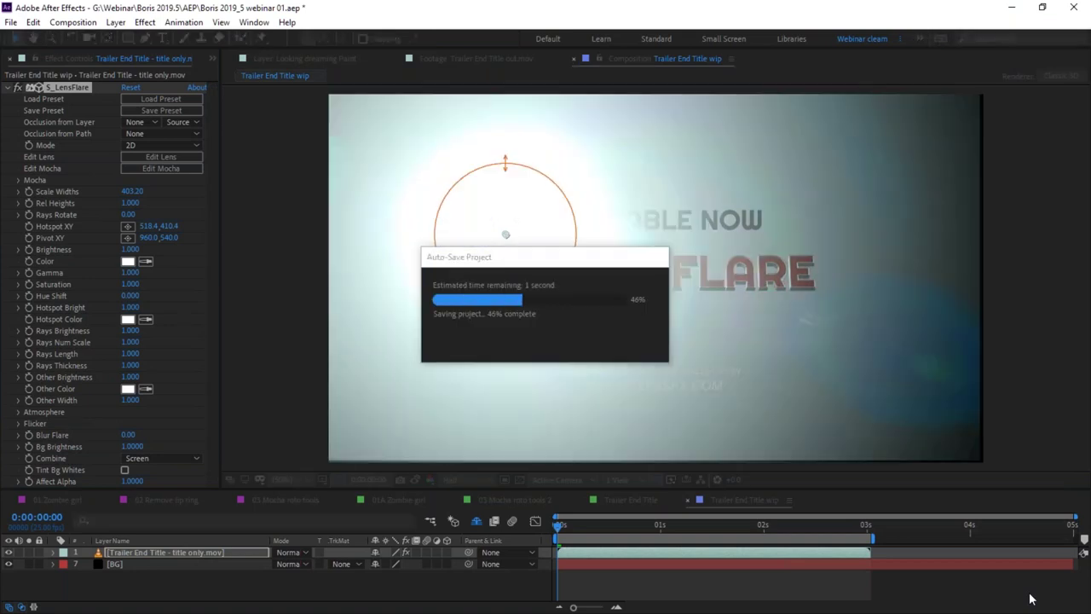
{"action": "left_click", "coordinate": [585, 525]}
{"action": "left_click_drag", "start_coordinate": [619, 526], "coordinate": [654, 528]}
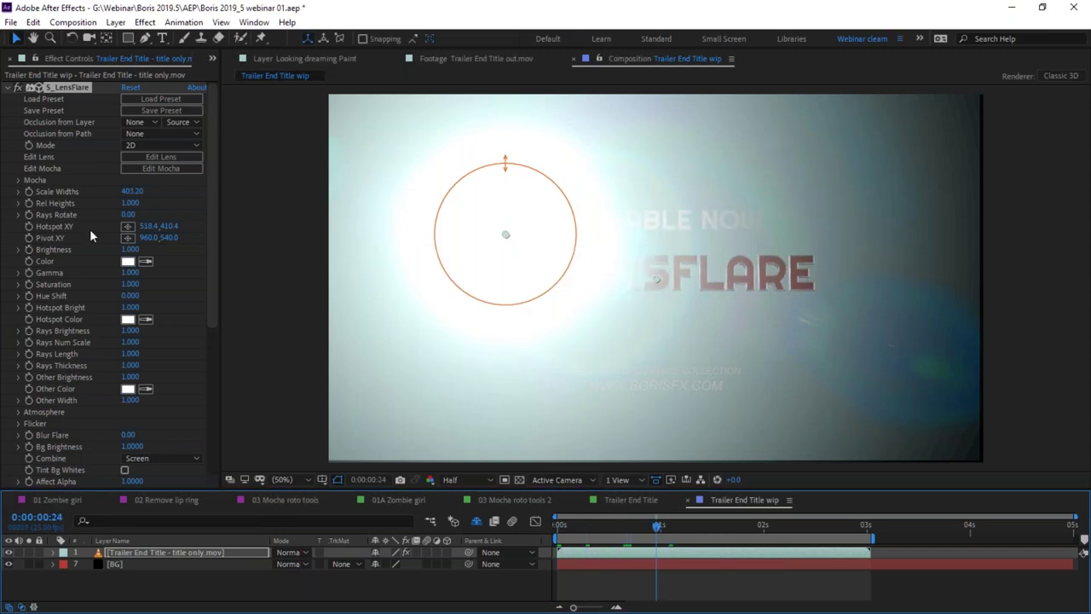
Set the S_LensFlare effect's Scale Widths to 230.00 and its Brightness to 0.320.
{"action": "left_click_drag", "start_coordinate": [130, 191], "coordinate": [80, 192]}
{"action": "left_click_drag", "start_coordinate": [111, 249], "coordinate": [85, 250]}
{"action": "left_click_drag", "start_coordinate": [115, 194], "coordinate": [553, 212]}
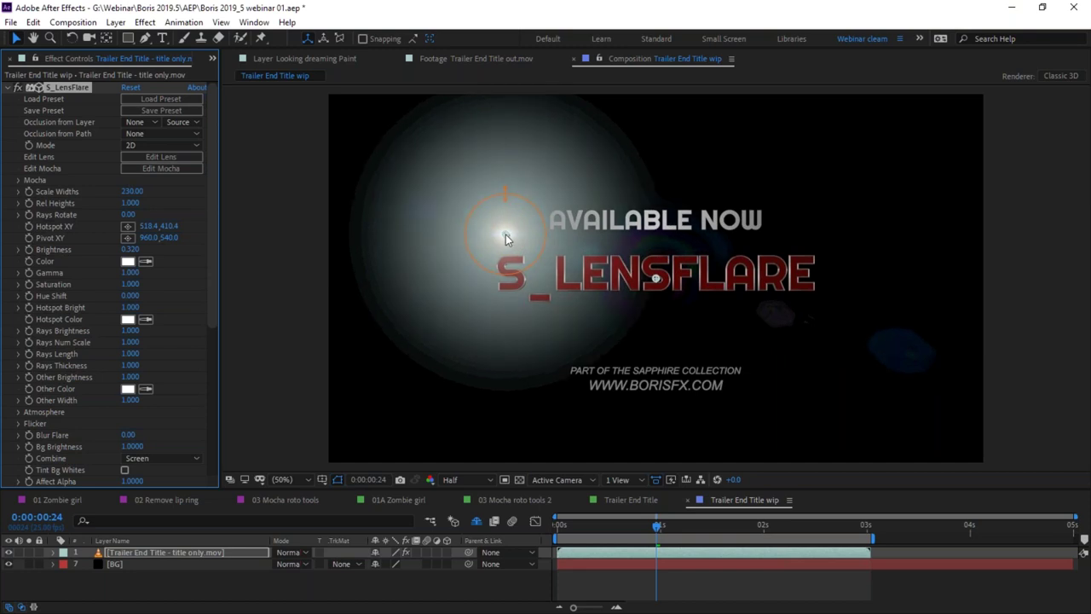
Move the flare hotspot to the base of the title's S and set Occlusion from Layer to Trailer End Title - title only.mov.
{"action": "left_click_drag", "start_coordinate": [505, 236], "coordinate": [498, 287]}
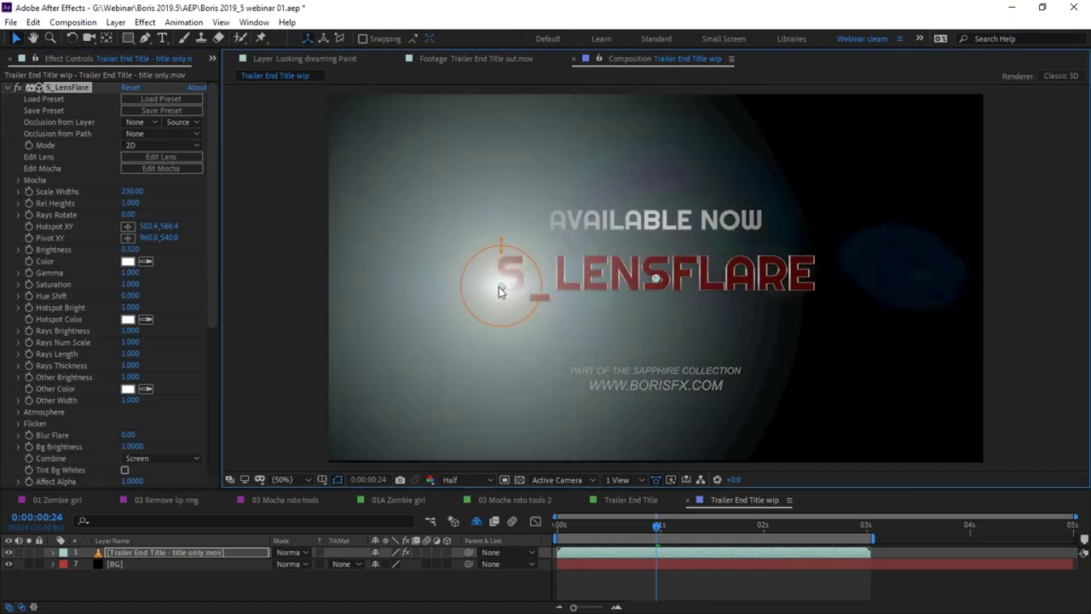
{"action": "left_click", "coordinate": [140, 125]}
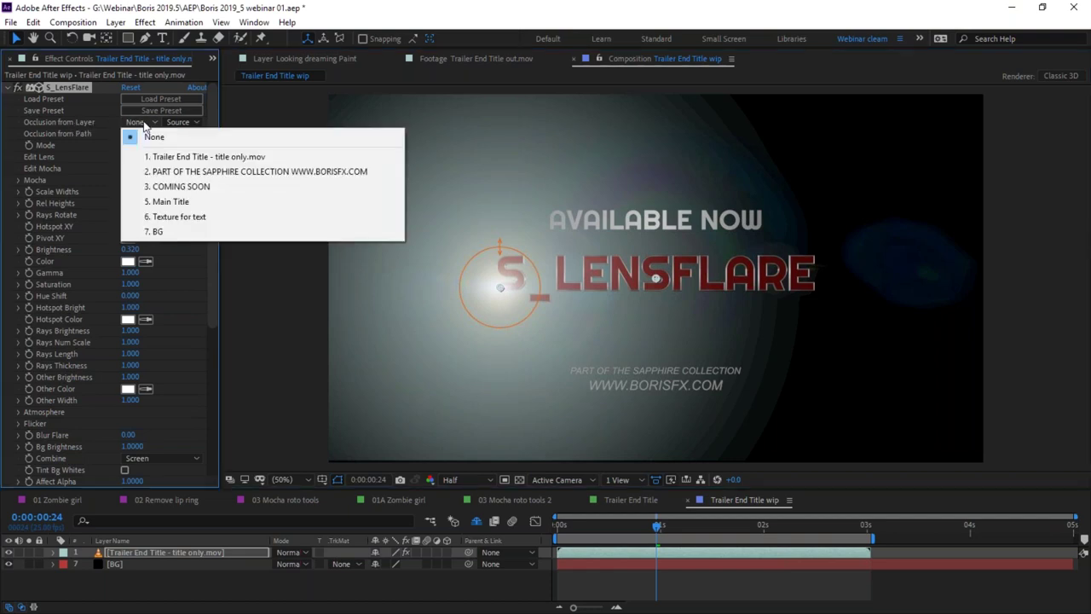
{"action": "left_click", "coordinate": [243, 158]}
{"action": "mouse_move", "coordinate": [501, 290]}
{"action": "left_mouse_down"}
{"action": "mouse_move", "coordinate": [486, 286]}
{"action": "mouse_move", "coordinate": [549, 289]}
{"action": "mouse_move", "coordinate": [534, 275]}
{"action": "mouse_move", "coordinate": [608, 291]}
{"action": "mouse_move", "coordinate": [622, 280]}
{"action": "mouse_move", "coordinate": [633, 292]}
{"action": "mouse_move", "coordinate": [682, 282]}
{"action": "mouse_move", "coordinate": [501, 288]}
{"action": "left_mouse_up"}
At the first frame, place the hotspot at about 504, 564 and start keyframing Hotspot XY.
{"action": "key", "text": "Home"}
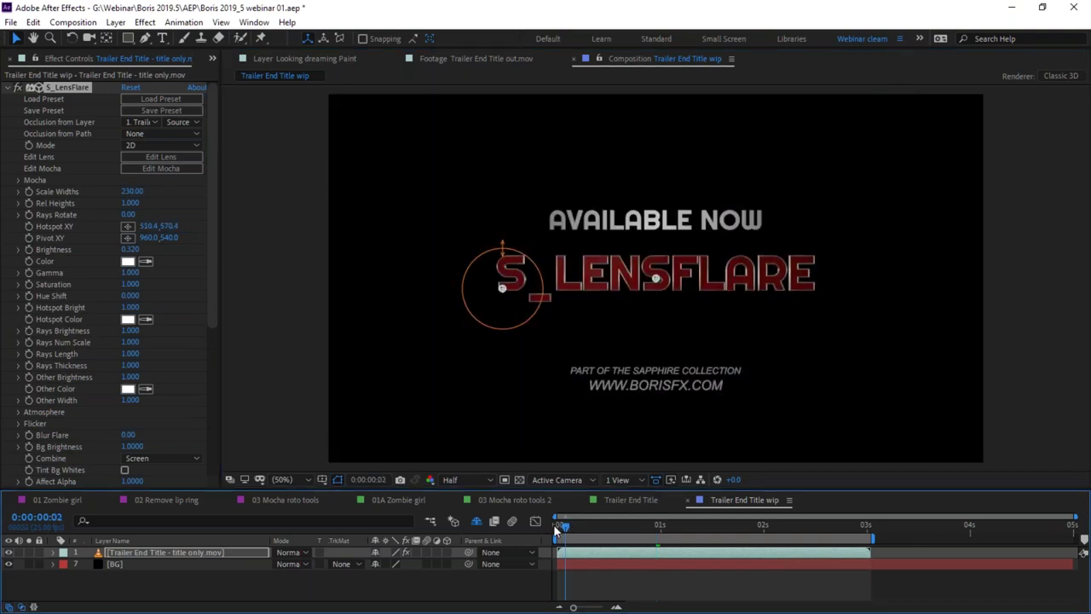
{"action": "left_click_drag", "start_coordinate": [501, 290], "coordinate": [499, 286]}
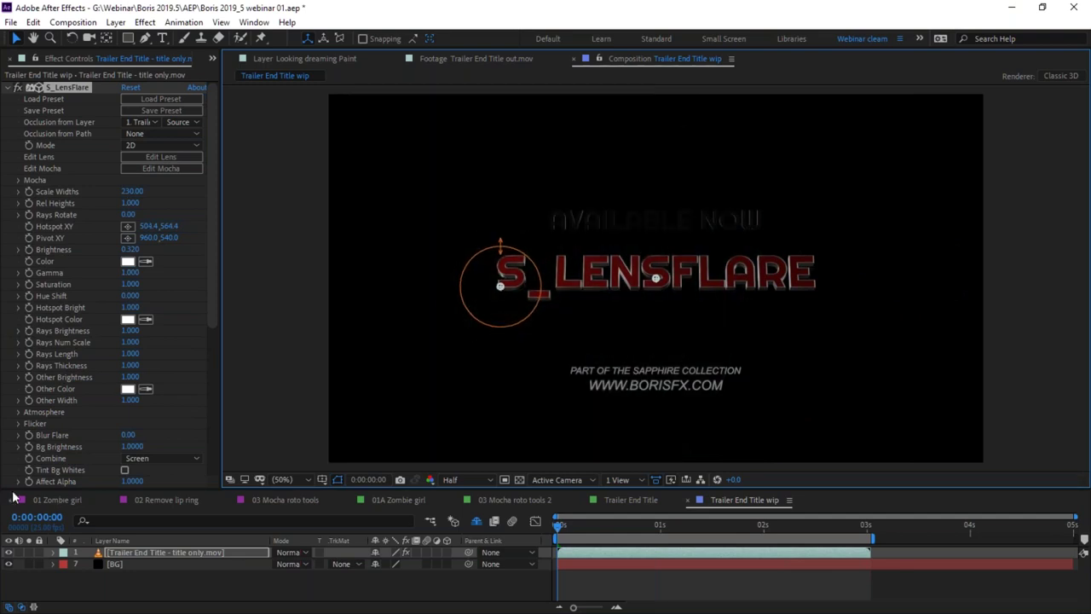
{"action": "left_click", "coordinate": [28, 226]}
At 0:00:03:00, keyframe the hotspot at the end of the S_LENSFLARE title, at about 1423, 569.
{"action": "left_click", "coordinate": [866, 527]}
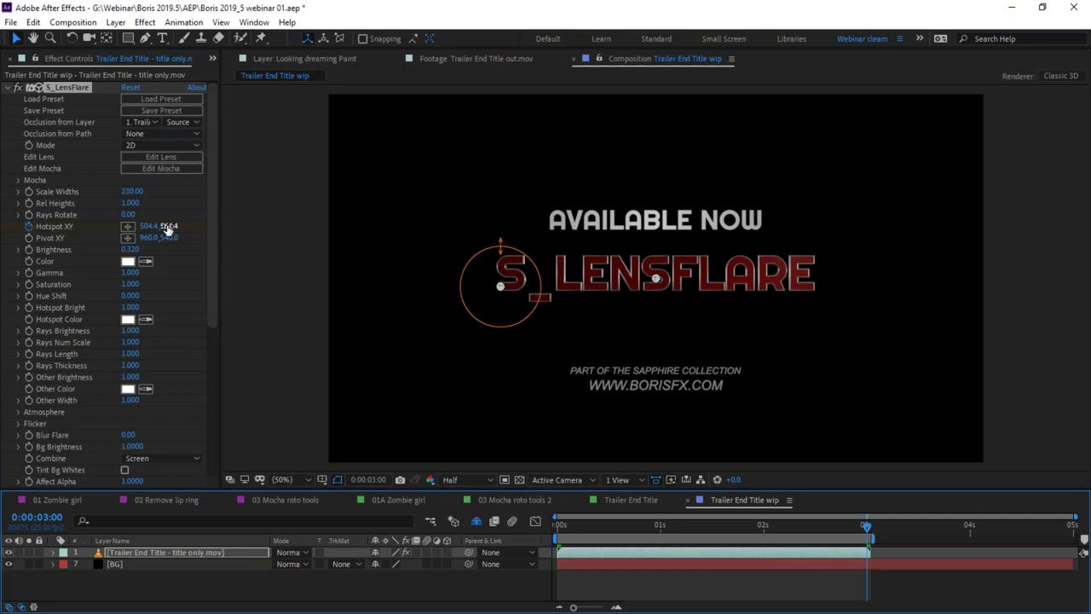
{"action": "left_click_drag", "start_coordinate": [153, 226], "coordinate": [773, 226]}
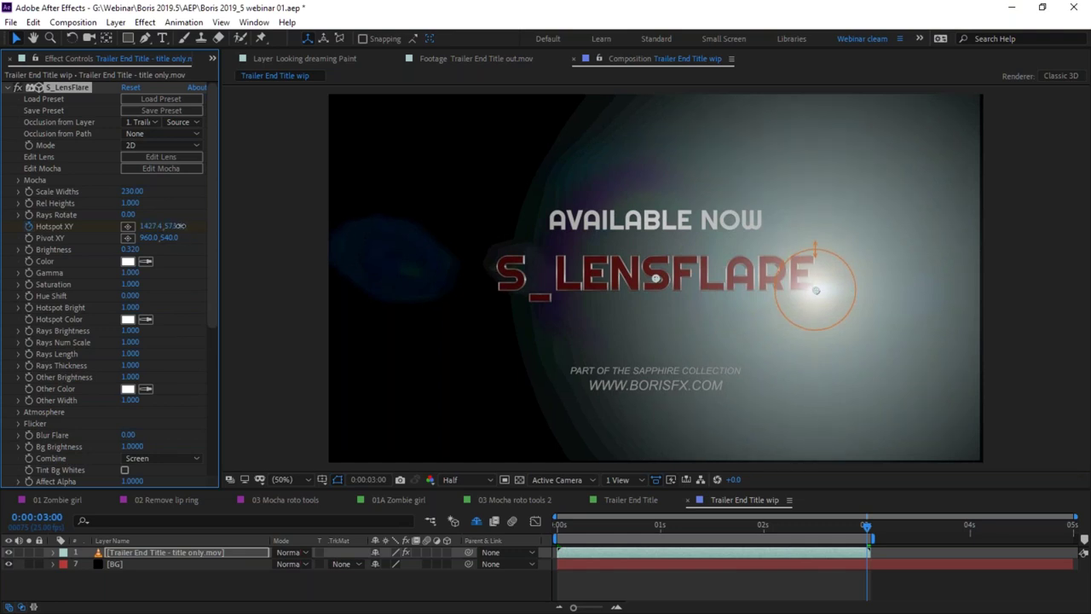
{"action": "left_click_drag", "start_coordinate": [821, 292], "coordinate": [823, 288]}
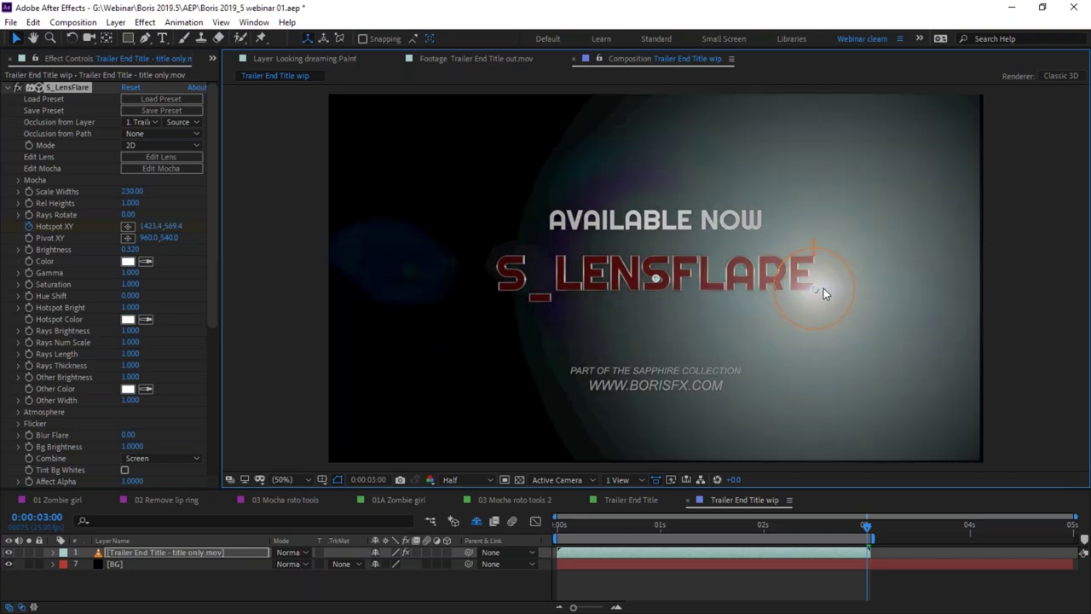
Adjust the first-frame hotspot position to about 498, 568 and scrub to 0:00:01:04 to check the flare's travel.
{"action": "left_click_drag", "start_coordinate": [850, 526], "coordinate": [546, 531]}
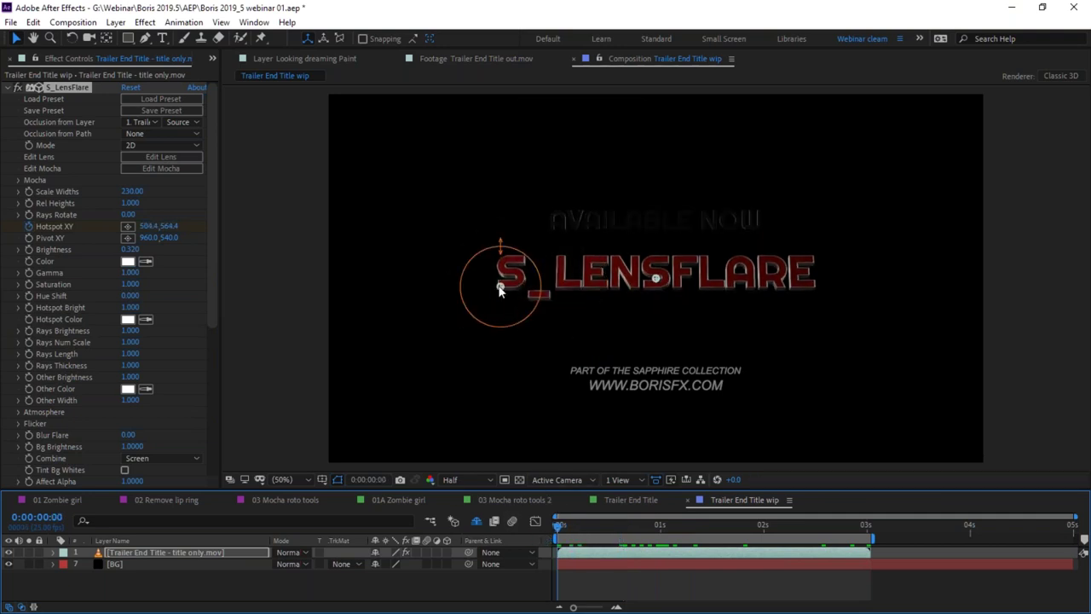
{"action": "left_click_drag", "start_coordinate": [499, 287], "coordinate": [497, 290]}
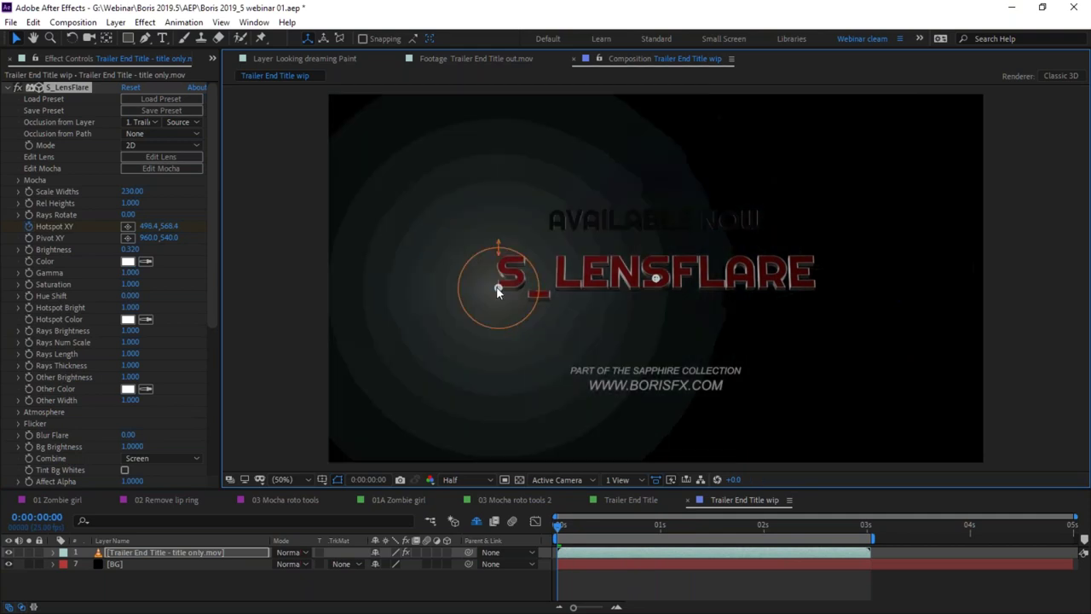
{"action": "left_click_drag", "start_coordinate": [559, 529], "coordinate": [677, 529]}
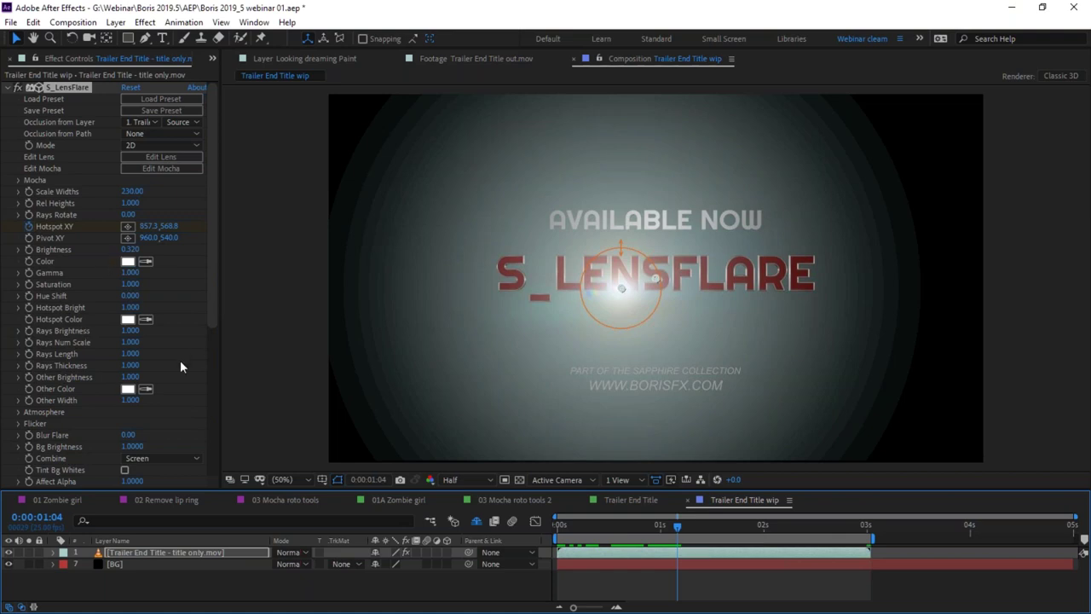
In the flare's Occlusion settings, enable Invert Occlusion and turn off Use Color, checking the flare across the title up to 0:00:01:07.
{"action": "left_click", "coordinate": [211, 367]}
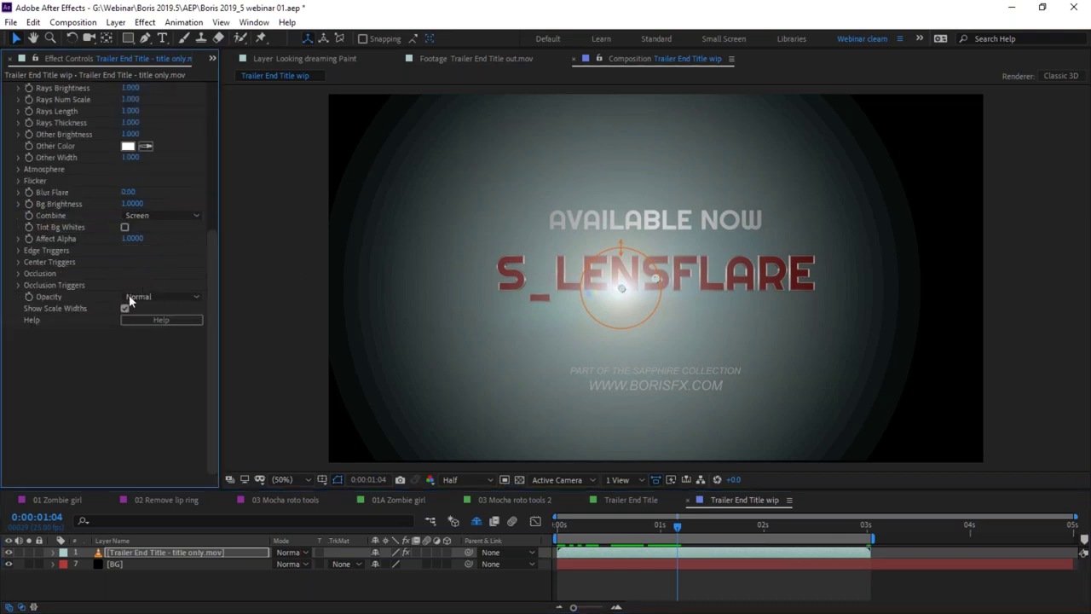
{"action": "left_click", "coordinate": [18, 274]}
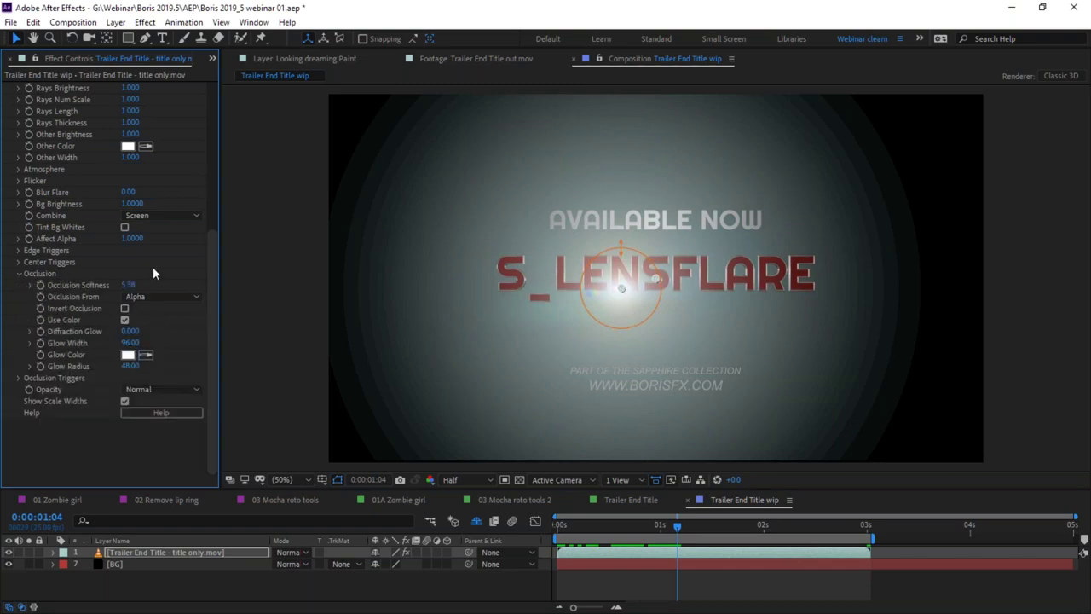
{"action": "left_click", "coordinate": [125, 309]}
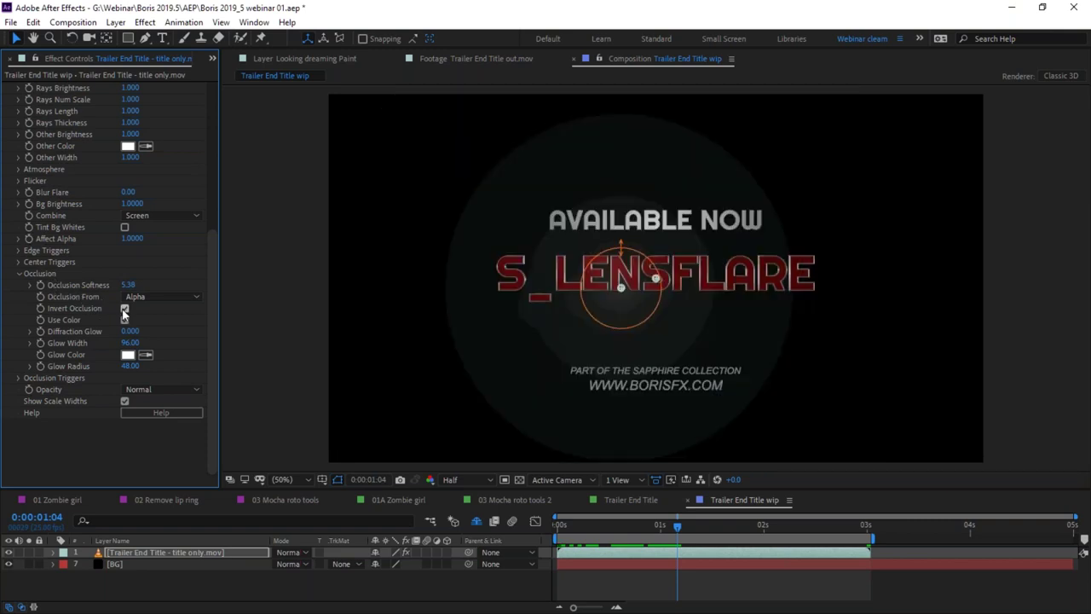
{"action": "left_click_drag", "start_coordinate": [665, 527], "coordinate": [631, 525]}
{"action": "left_click_drag", "start_coordinate": [623, 525], "coordinate": [659, 523]}
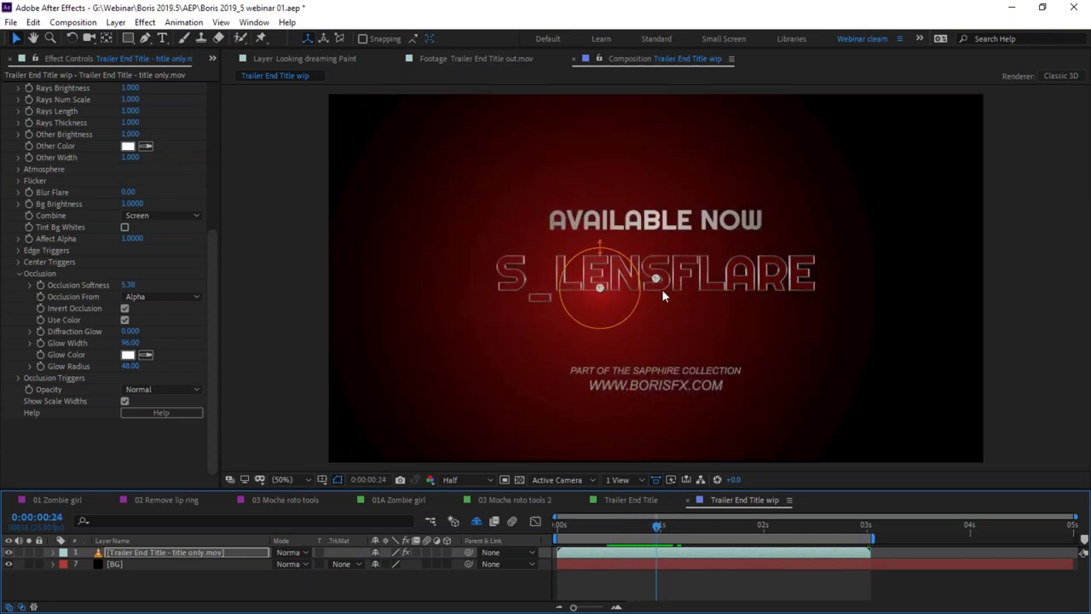
{"action": "left_click", "coordinate": [125, 320]}
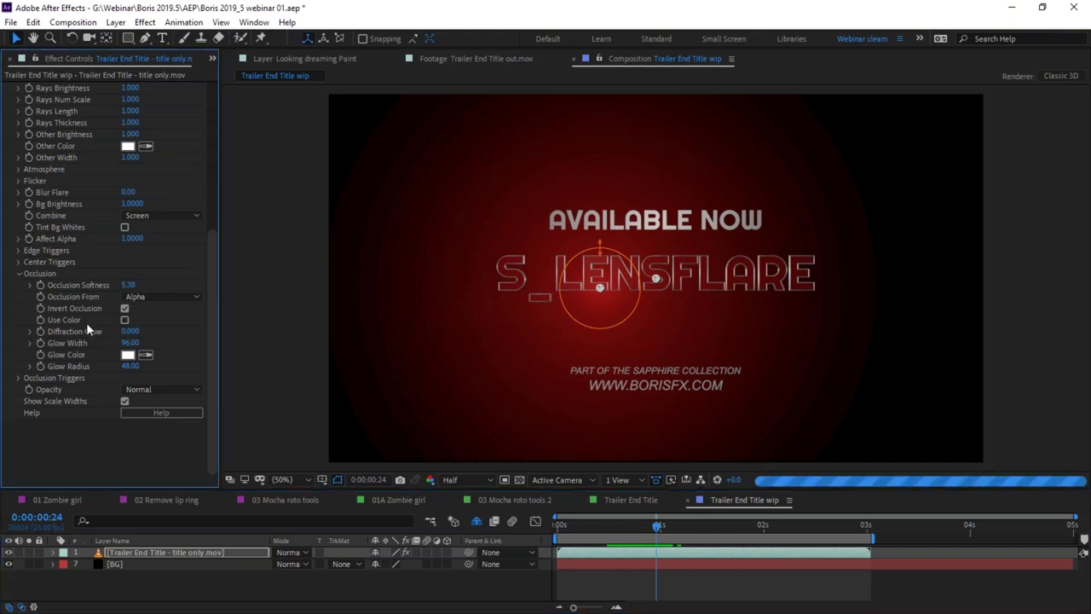
{"action": "left_click_drag", "start_coordinate": [659, 528], "coordinate": [695, 526]}
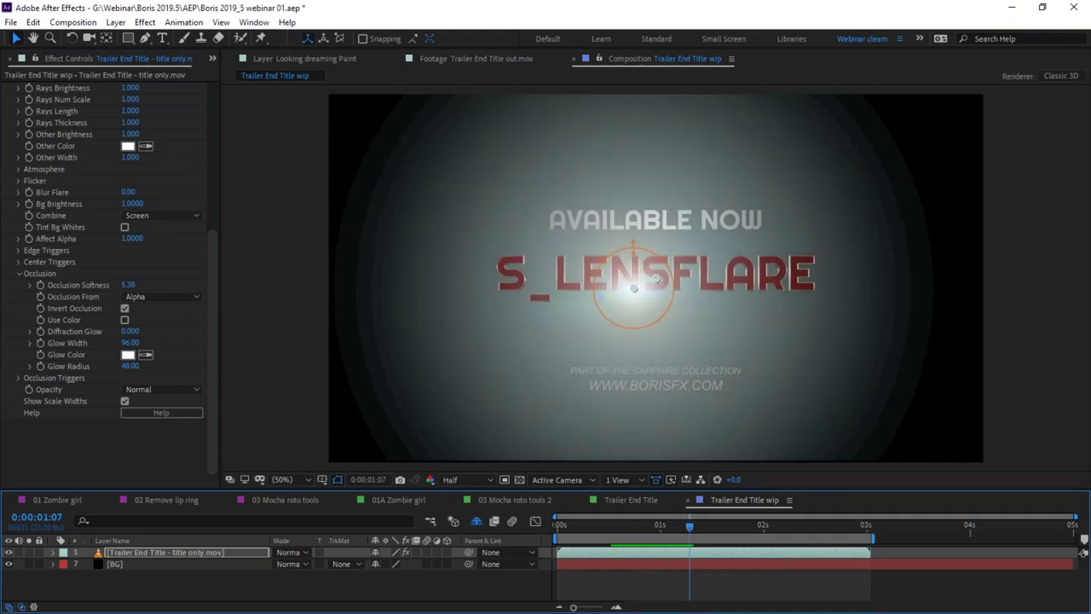
Set the S_LensFlare effect's Hotspot Bright to 1.140 and its Other Brightness to 0.380.
{"action": "left_click", "coordinate": [211, 106]}
{"action": "scroll", "coordinate": [157, 465], "scroll_direction": "down", "scroll_amount": 5}
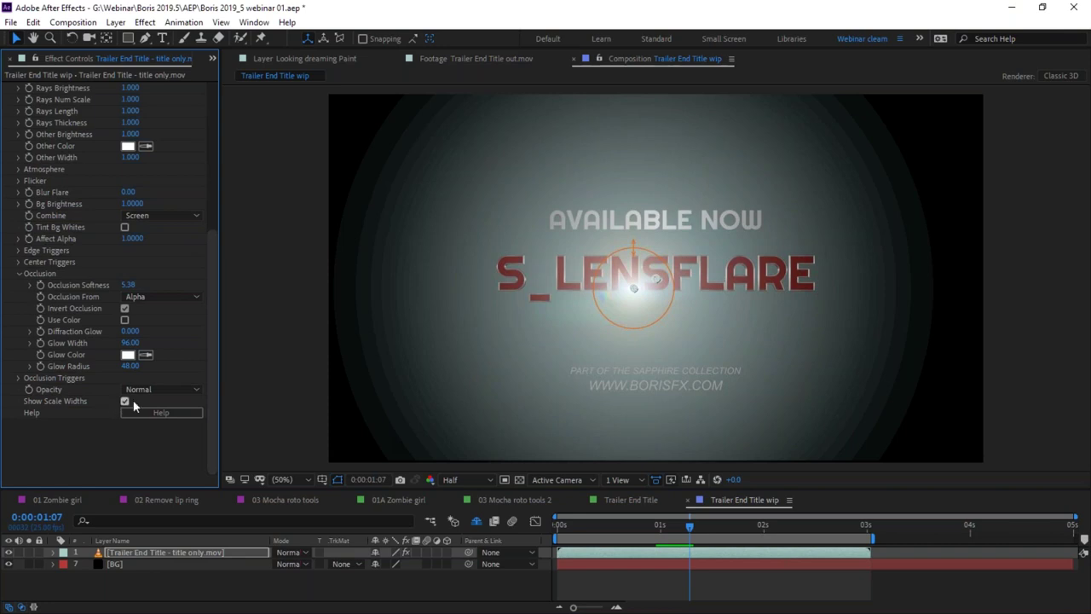
{"action": "left_click_drag", "start_coordinate": [208, 392], "coordinate": [218, 190]}
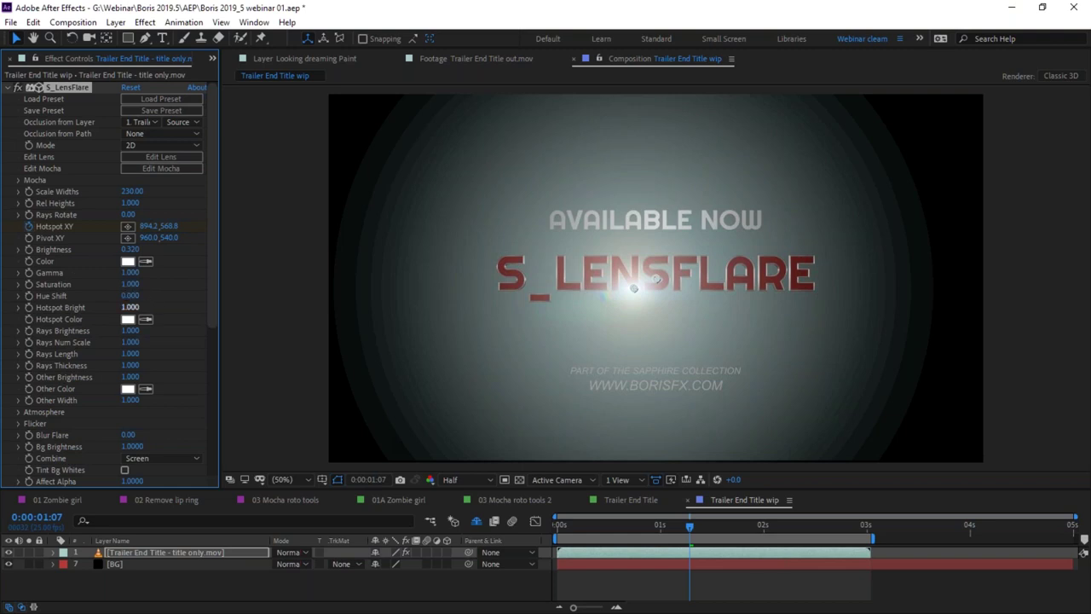
{"action": "left_click_drag", "start_coordinate": [117, 309], "coordinate": [147, 307]}
{"action": "left_click_drag", "start_coordinate": [135, 378], "coordinate": [25, 381]}
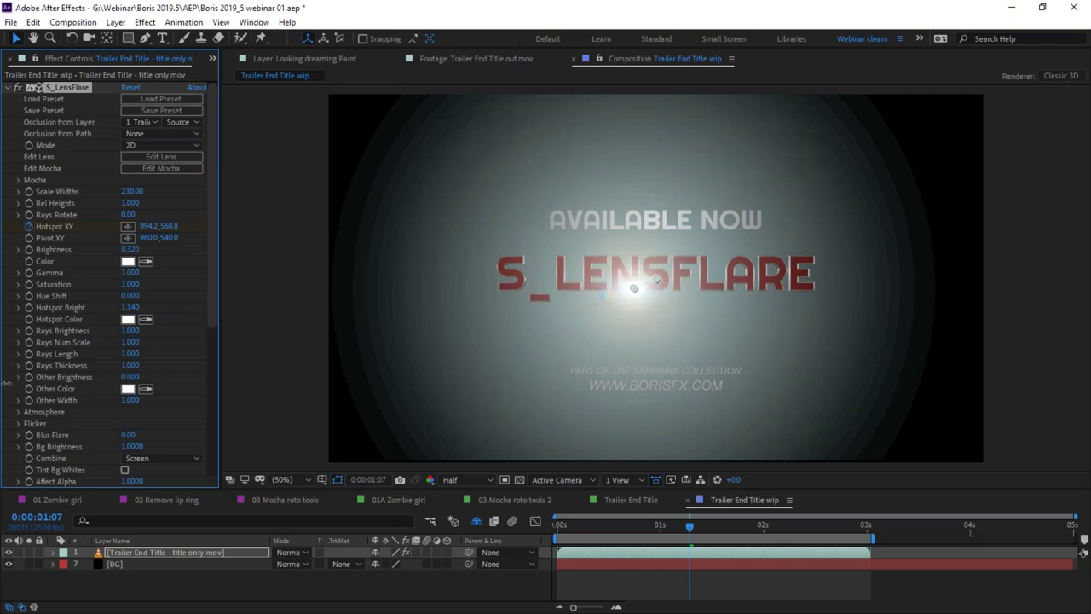
{"action": "left_click_drag", "start_coordinate": [122, 381], "coordinate": [151, 378]}
Set the S_LensFlare effect's Scale Widths to 30.00 and play back the title animation.
{"action": "type", "text": "50"}
{"action": "key", "text": "Return"}
{"action": "left_click_drag", "start_coordinate": [116, 193], "coordinate": [114, 194]}
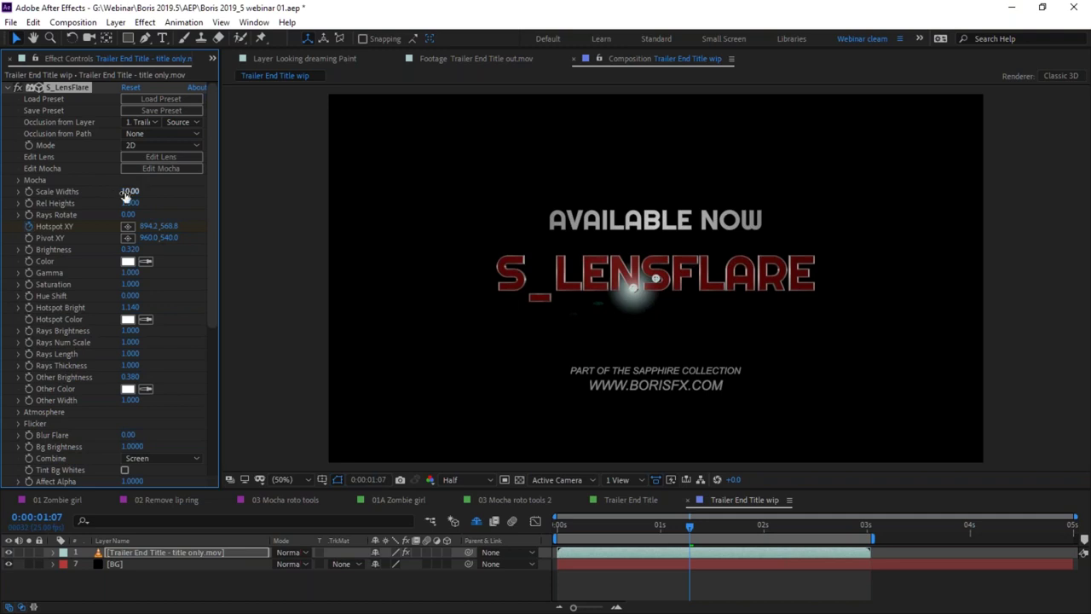
{"action": "left_click", "coordinate": [130, 192]}
{"action": "type", "text": "30"}
{"action": "key", "text": "Return"}
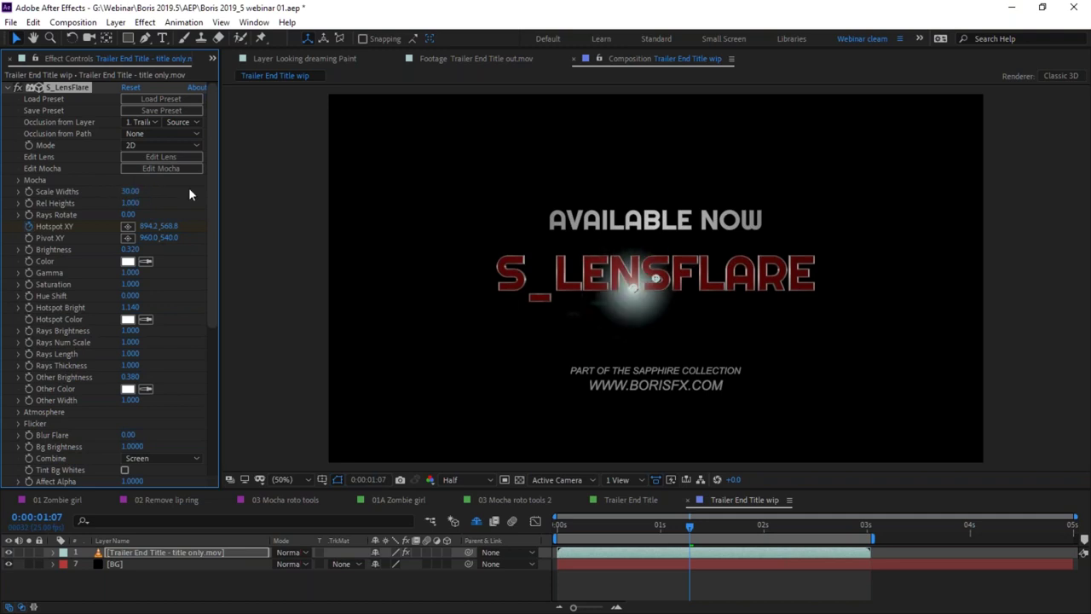
{"action": "left_click_drag", "start_coordinate": [673, 524], "coordinate": [644, 526]}
{"action": "key", "text": "space"}
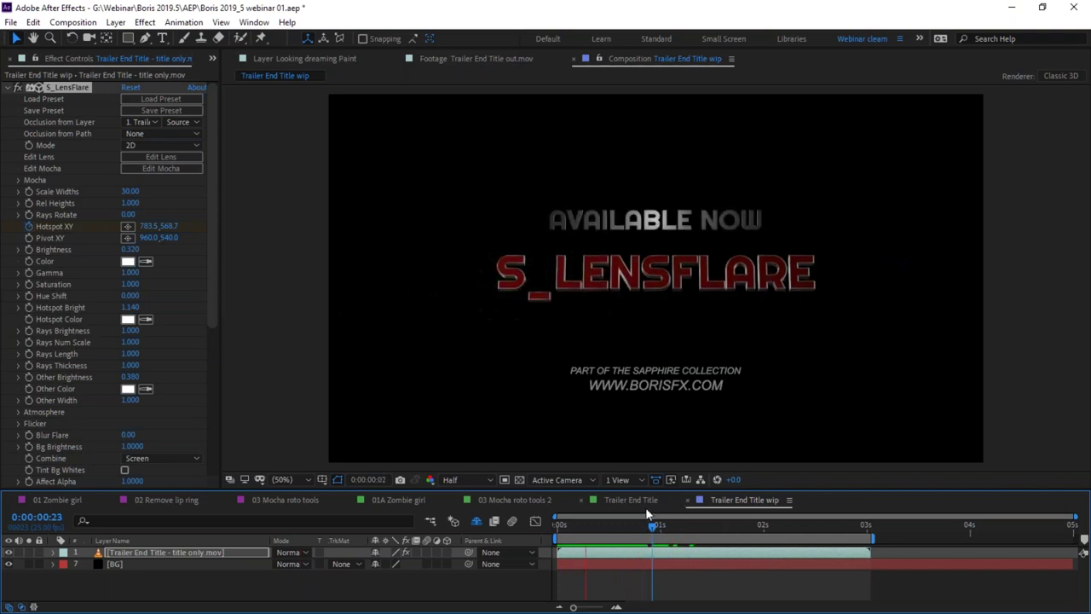
Add a Hotspot XY keyframe at 0:00:00:16 with its Y value at 575.6 and play back the animation.
{"action": "left_click", "coordinate": [159, 553]}
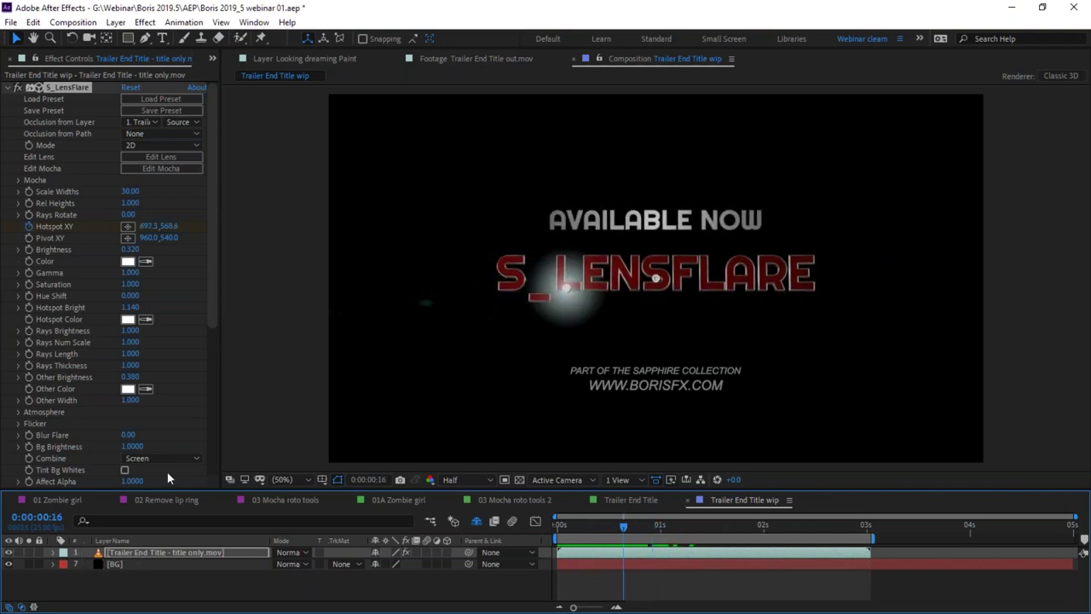
{"action": "key", "text": "u"}
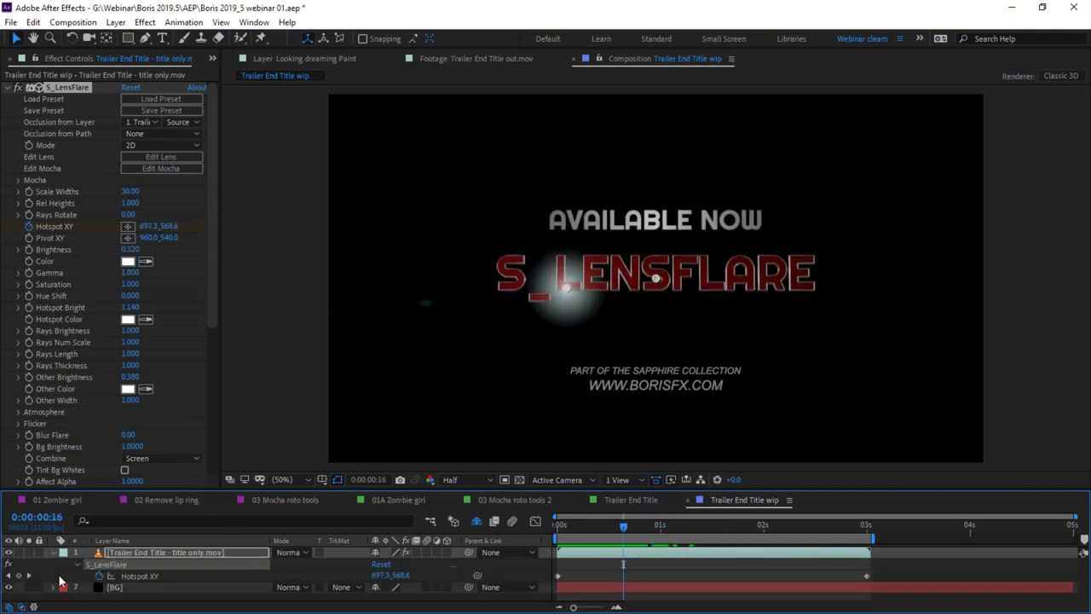
{"action": "left_click", "coordinate": [18, 576]}
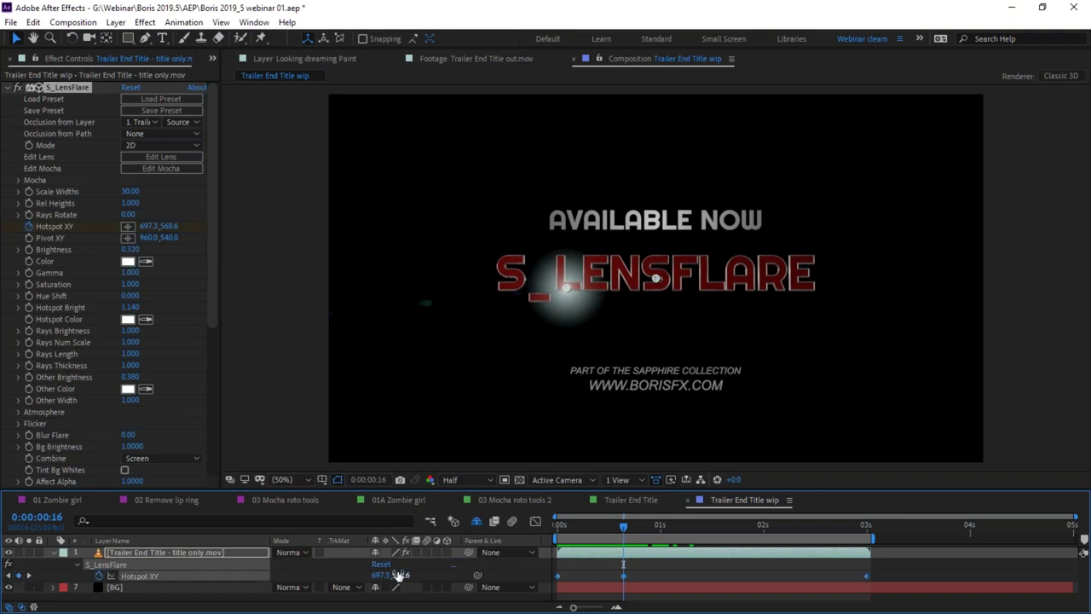
{"action": "left_click_drag", "start_coordinate": [408, 576], "coordinate": [411, 575]}
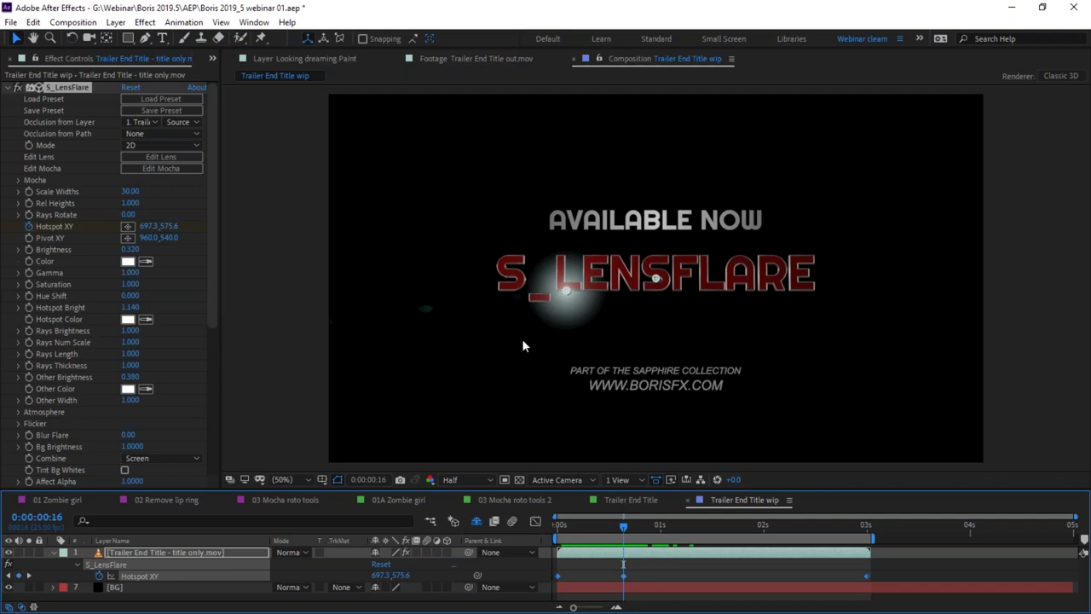
{"action": "left_click", "coordinate": [345, 597]}
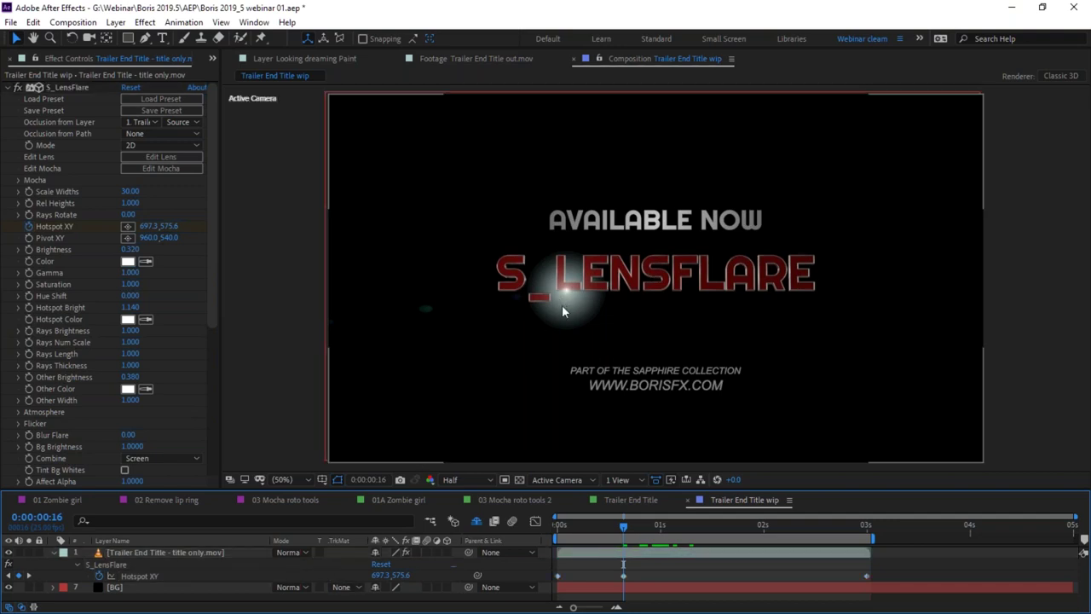
{"action": "key", "text": "space"}
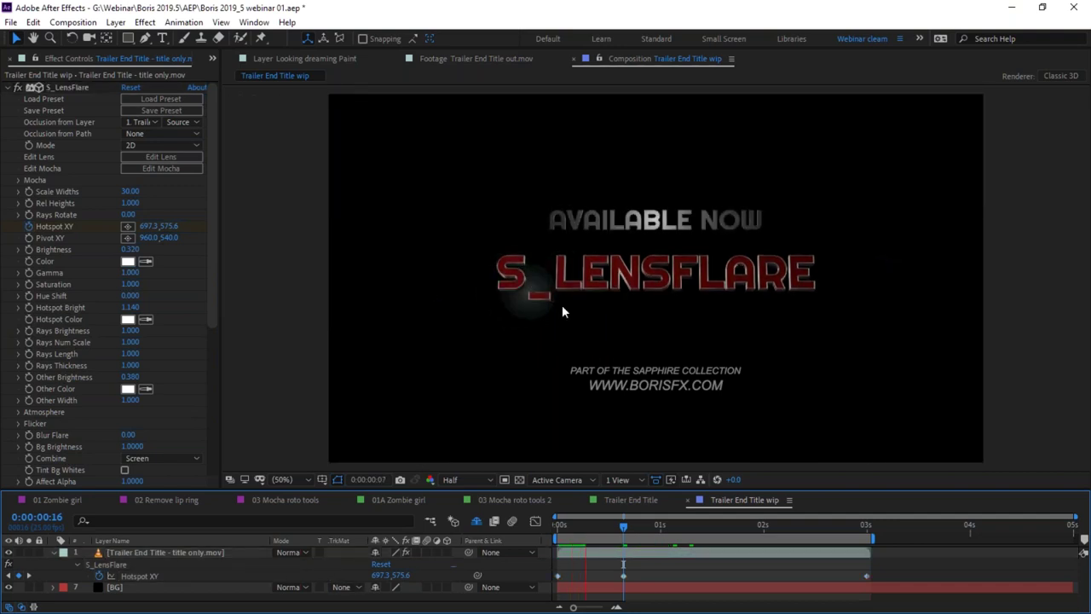
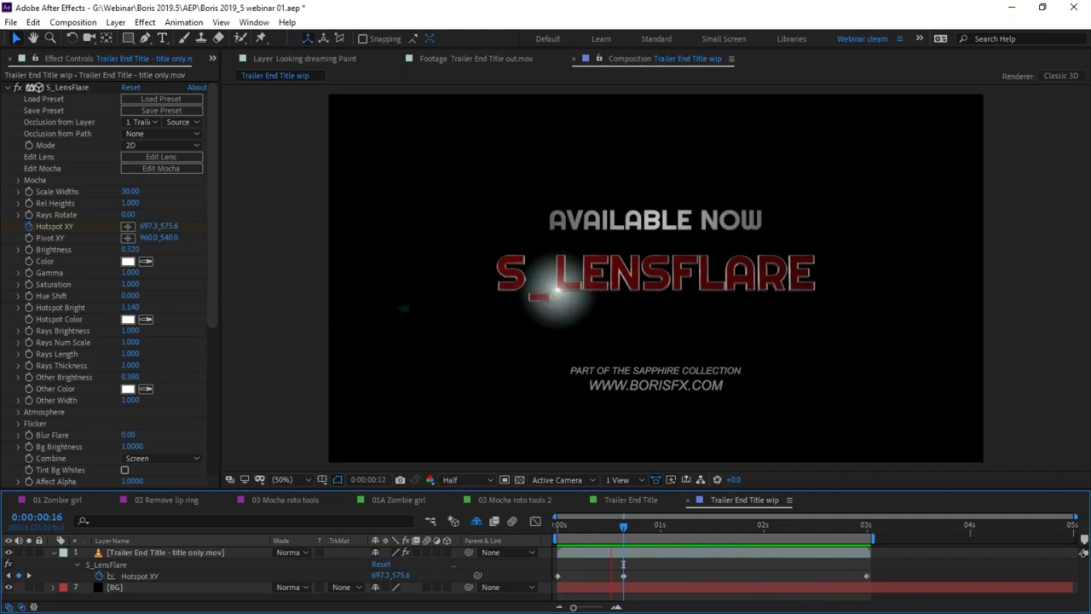
{"action": "key", "text": "space"}
Go to 0:00:01:17, collapse the title layer's properties and apply S_LensFlare to the BG layer.
{"action": "left_click", "coordinate": [730, 529]}
{"action": "left_click", "coordinate": [53, 552]}
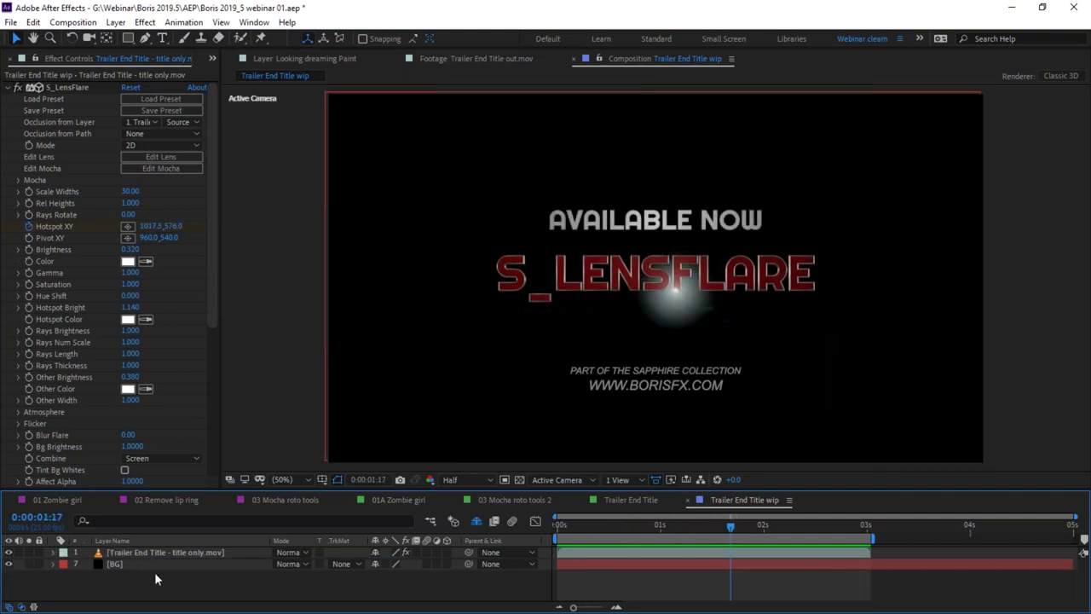
{"action": "left_click", "coordinate": [158, 564]}
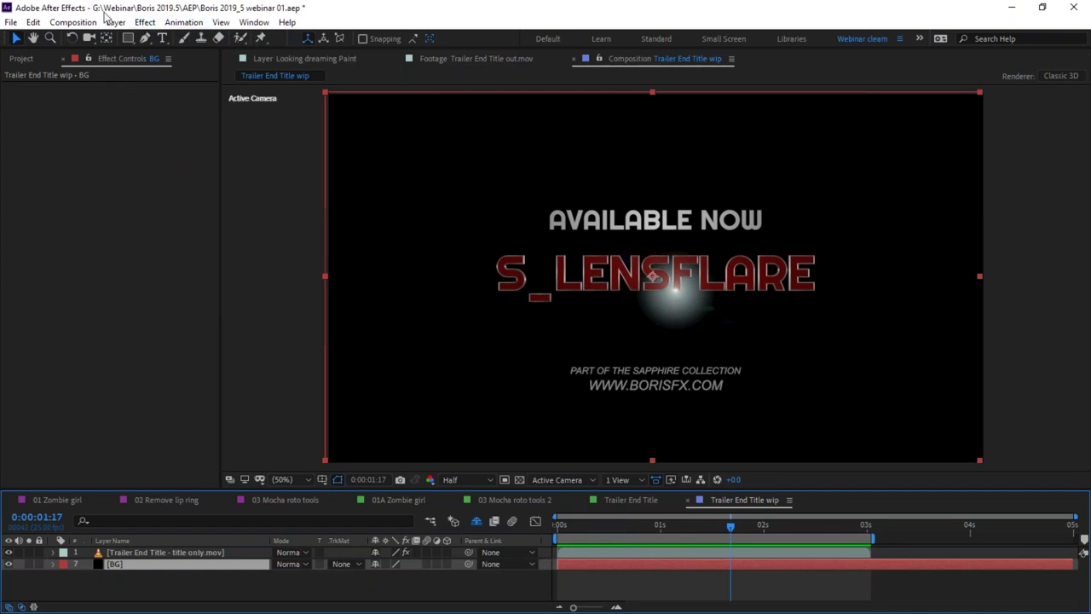
{"action": "left_click", "coordinate": [145, 22]}
{"action": "left_click", "coordinate": [166, 47]}
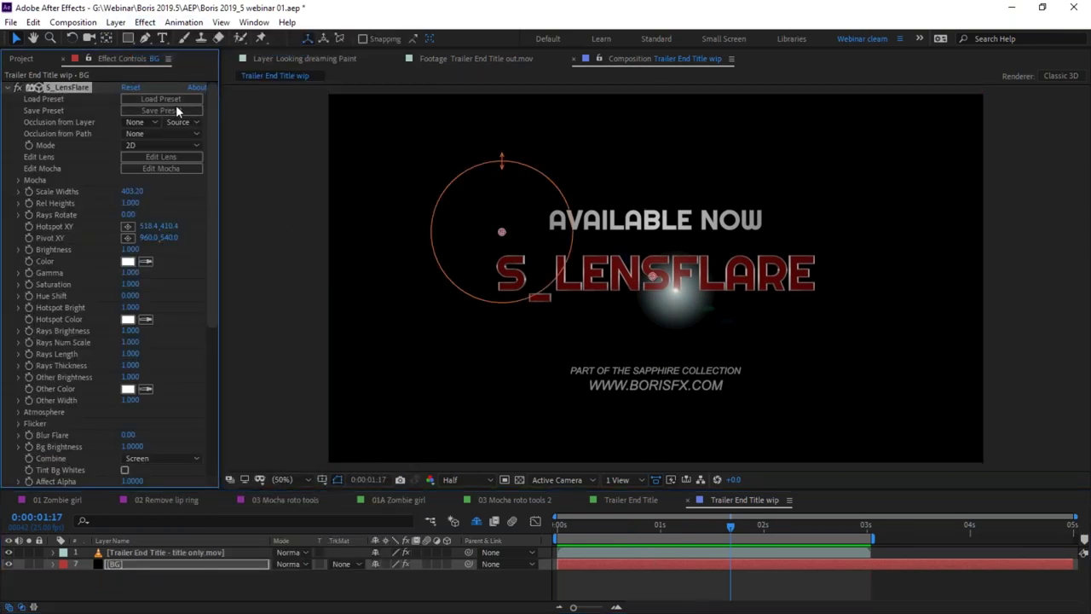
Edit the BG layer's lens, load the featured flare preset with Chroma rings and Center swirls, and position the flare near the preview's center.
{"action": "left_click", "coordinate": [161, 157]}
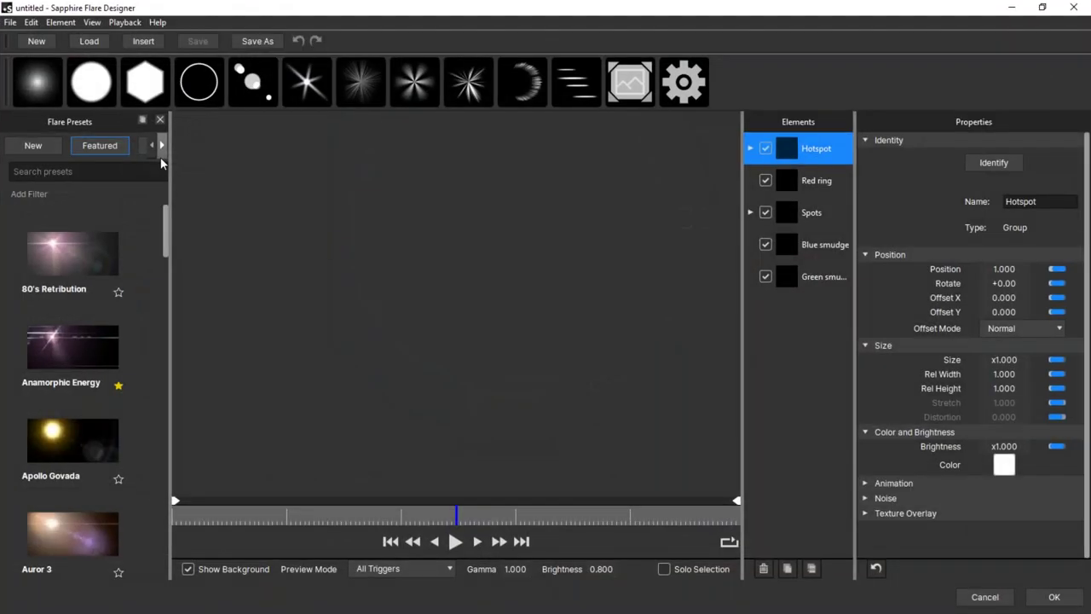
{"action": "left_click_drag", "start_coordinate": [165, 213], "coordinate": [149, 408]}
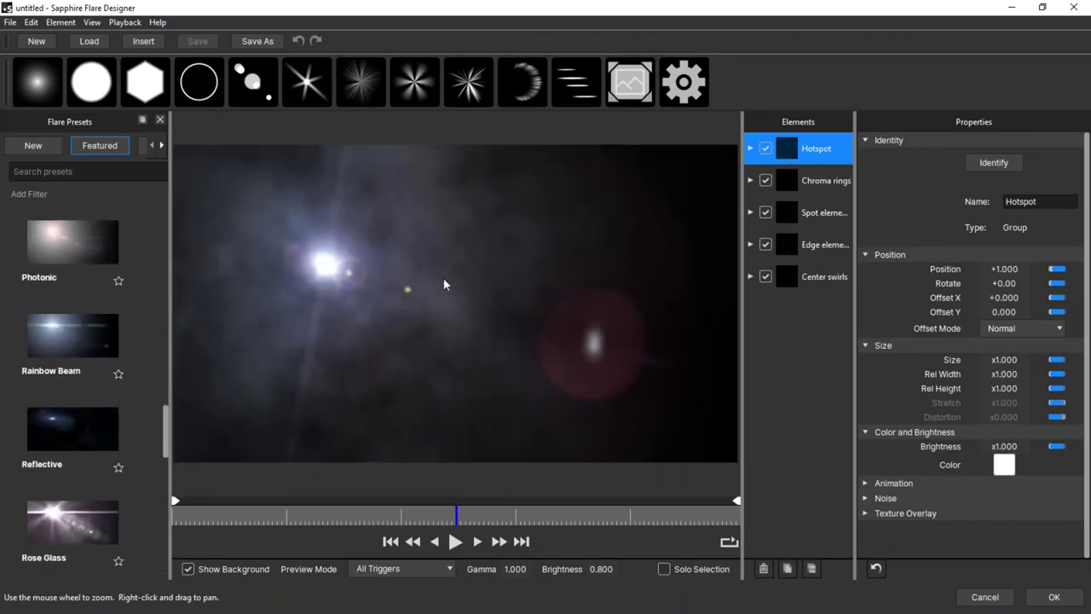
{"action": "left_click", "coordinate": [457, 300]}
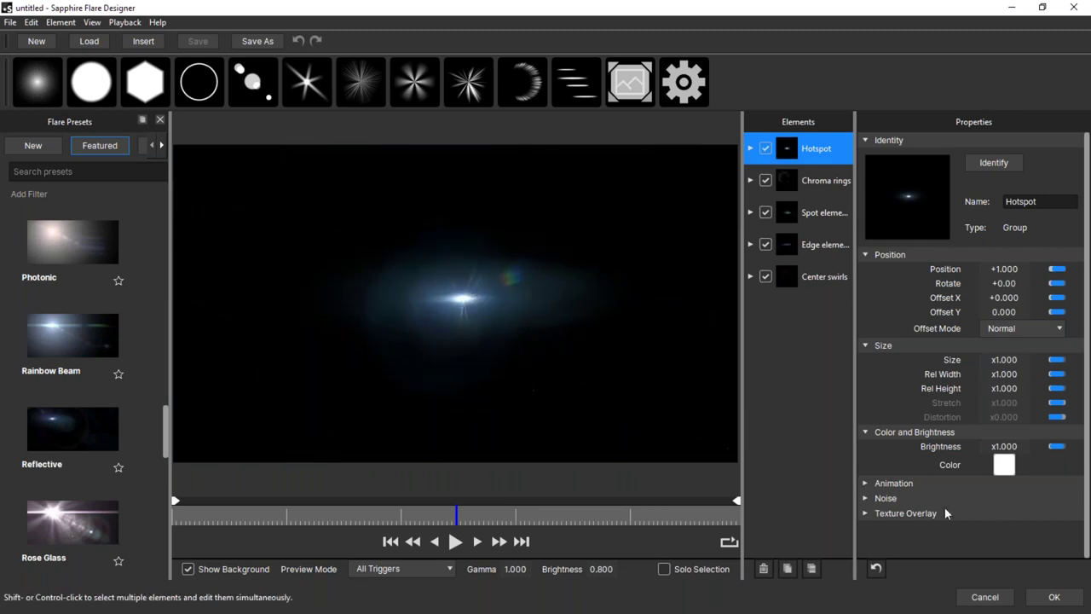
Accept the lens with all its elements enabled and move the flare's hotspot behind the title to about 1008.4, 532.4.
{"action": "left_click", "coordinate": [765, 149]}
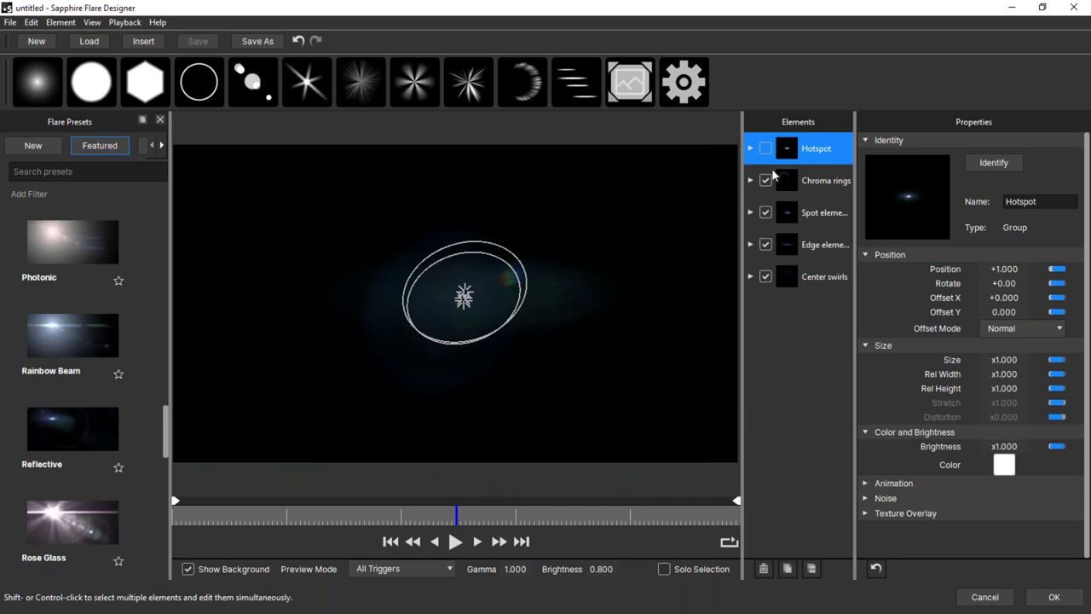
{"action": "left_click", "coordinate": [765, 148]}
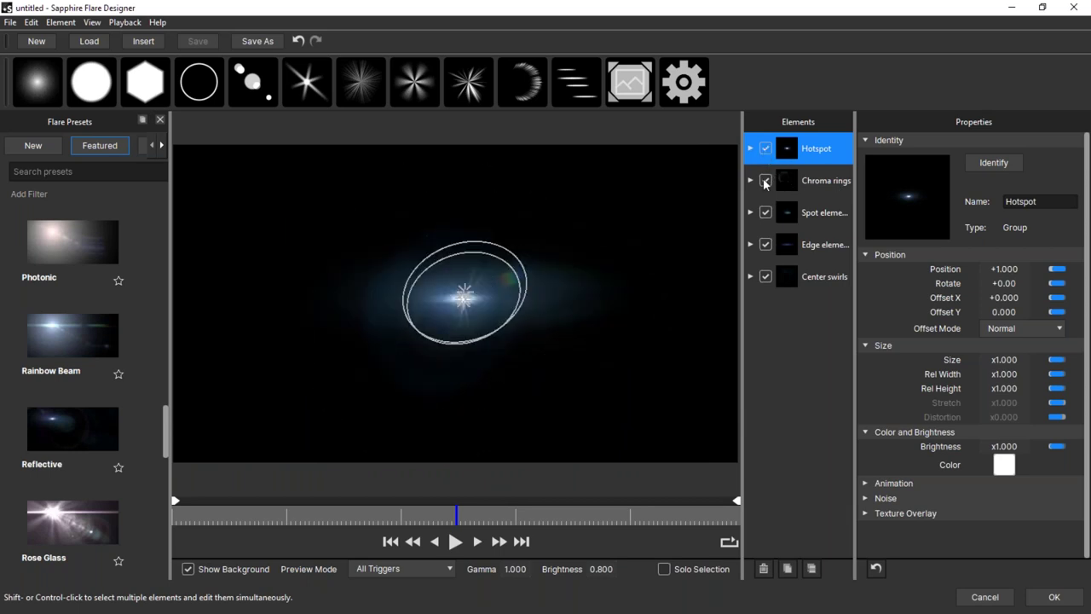
{"action": "left_click", "coordinate": [1054, 597]}
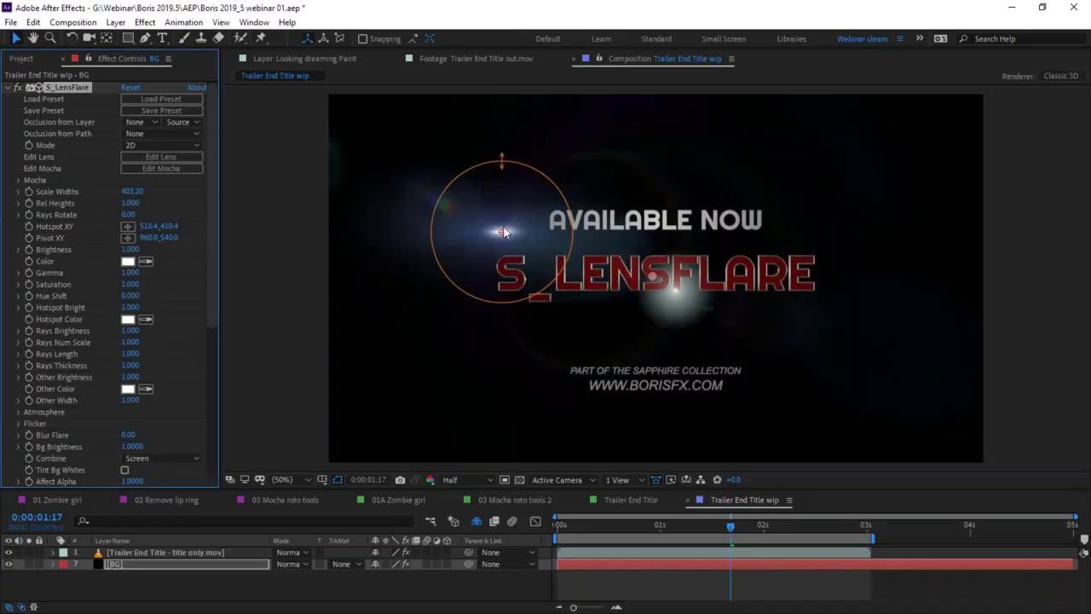
{"action": "left_click_drag", "start_coordinate": [505, 232], "coordinate": [670, 272]}
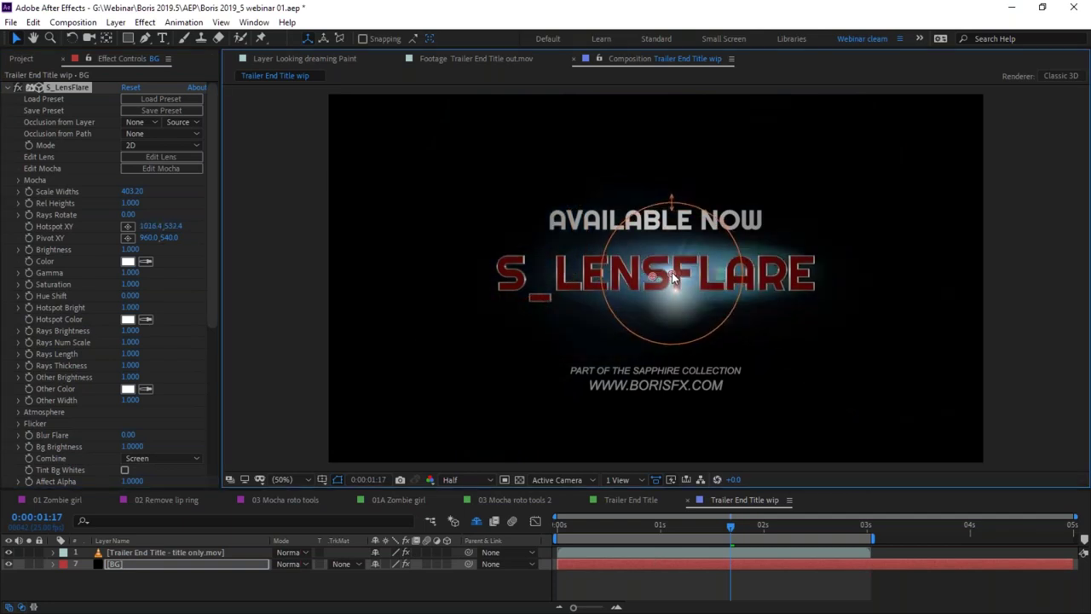
{"action": "left_click_drag", "start_coordinate": [670, 272], "coordinate": [666, 285]}
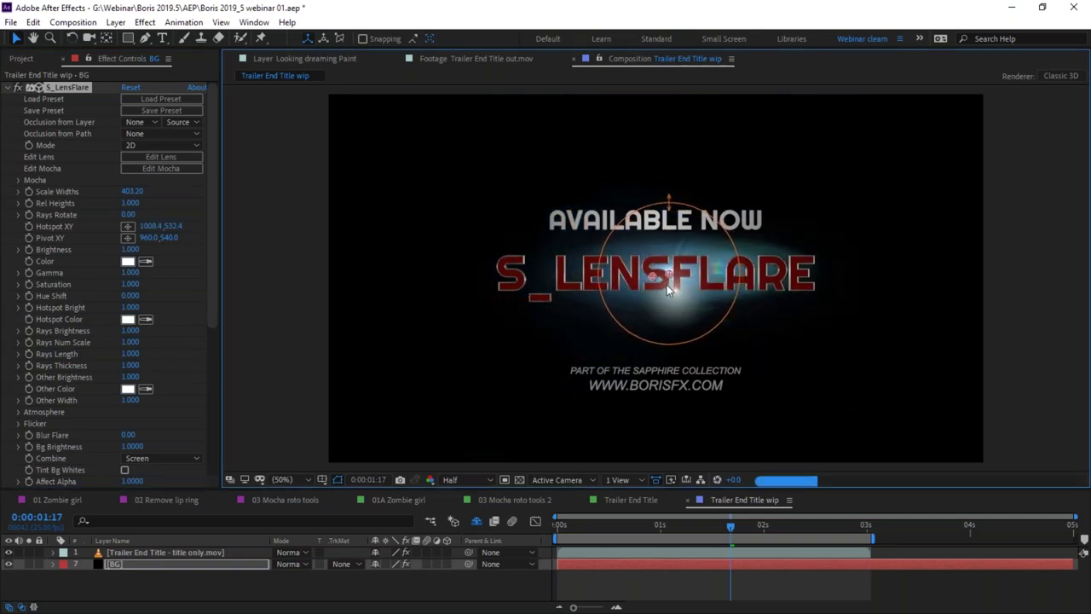
Raise the BG flare's Atmosphere Amp to 0.470 and its Scale Widths to 1533.20.
{"action": "left_click", "coordinate": [57, 411]}
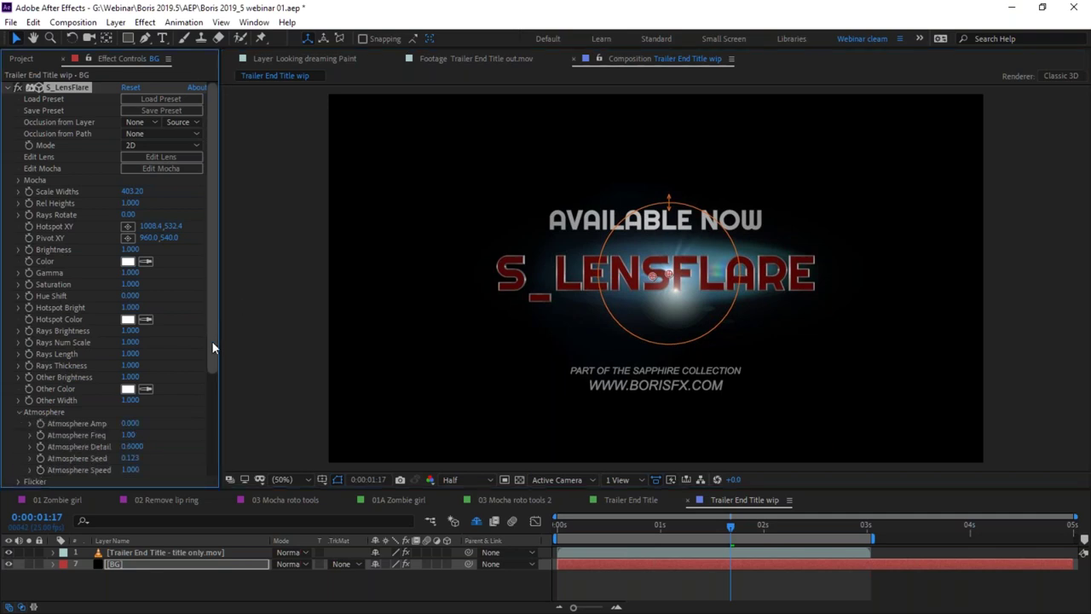
{"action": "left_click_drag", "start_coordinate": [211, 341], "coordinate": [220, 446]}
{"action": "left_click_drag", "start_coordinate": [129, 288], "coordinate": [159, 283]}
{"action": "left_click_drag", "start_coordinate": [213, 255], "coordinate": [218, 189]}
{"action": "left_click_drag", "start_coordinate": [129, 145], "coordinate": [208, 142]}
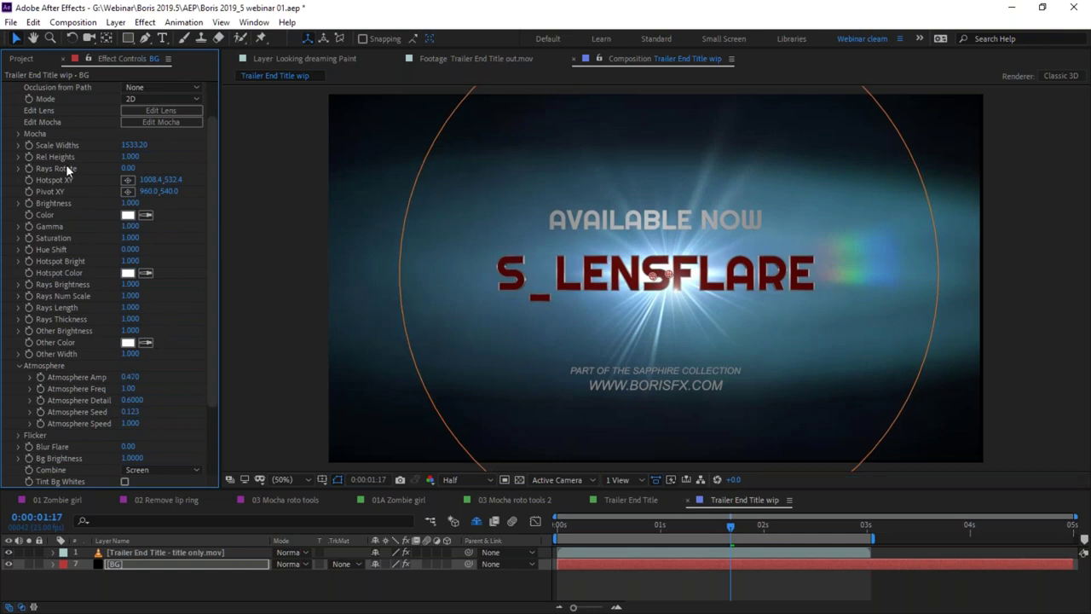
Set the BG flare's Brightness to 0.710, Atmosphere Amp to 1.150 and Rays Brightness to 0.210.
{"action": "left_click_drag", "start_coordinate": [120, 201], "coordinate": [107, 202]}
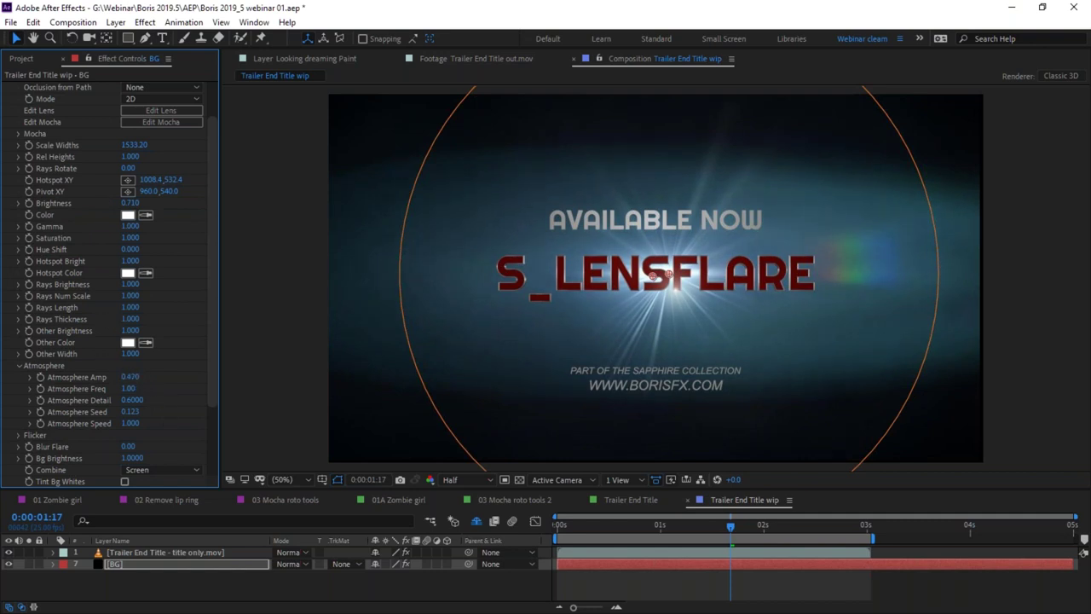
{"action": "mouse_move", "coordinate": [177, 376]}
{"action": "left_mouse_down"}
{"action": "mouse_move", "coordinate": [187, 376]}
{"action": "mouse_move", "coordinate": [174, 376]}
{"action": "left_mouse_up"}
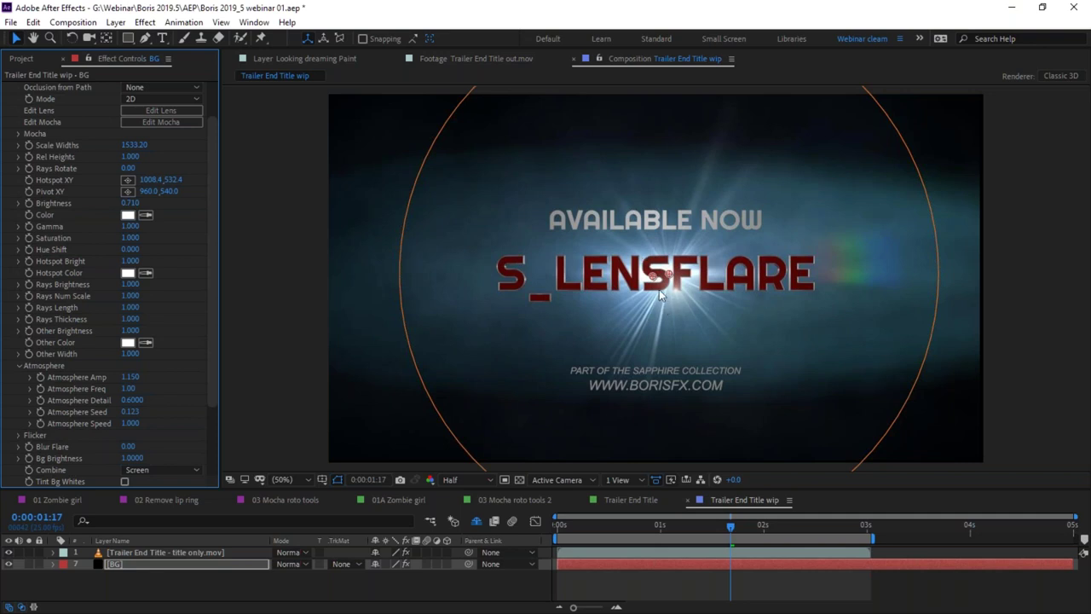
{"action": "left_click_drag", "start_coordinate": [129, 261], "coordinate": [130, 260]}
{"action": "mouse_move", "coordinate": [129, 284]}
{"action": "left_mouse_down"}
{"action": "mouse_move", "coordinate": [39, 285]}
{"action": "mouse_move", "coordinate": [134, 283]}
{"action": "left_mouse_up"}
{"action": "left_click", "coordinate": [135, 284]}
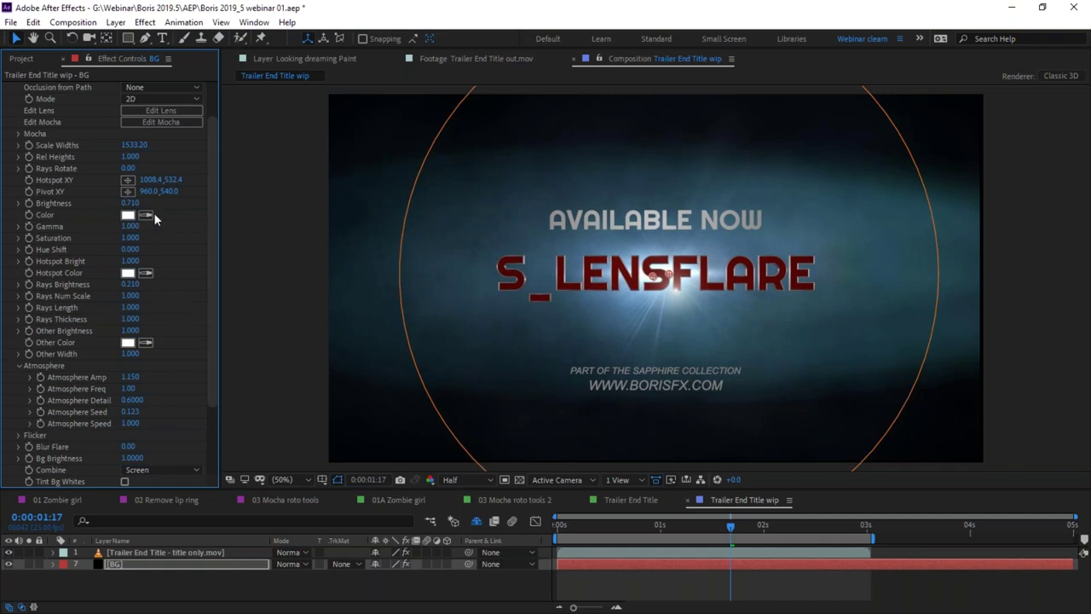
Play back the end title and scrub through it to review the flare lighting and atmosphere.
{"action": "key", "text": "space"}
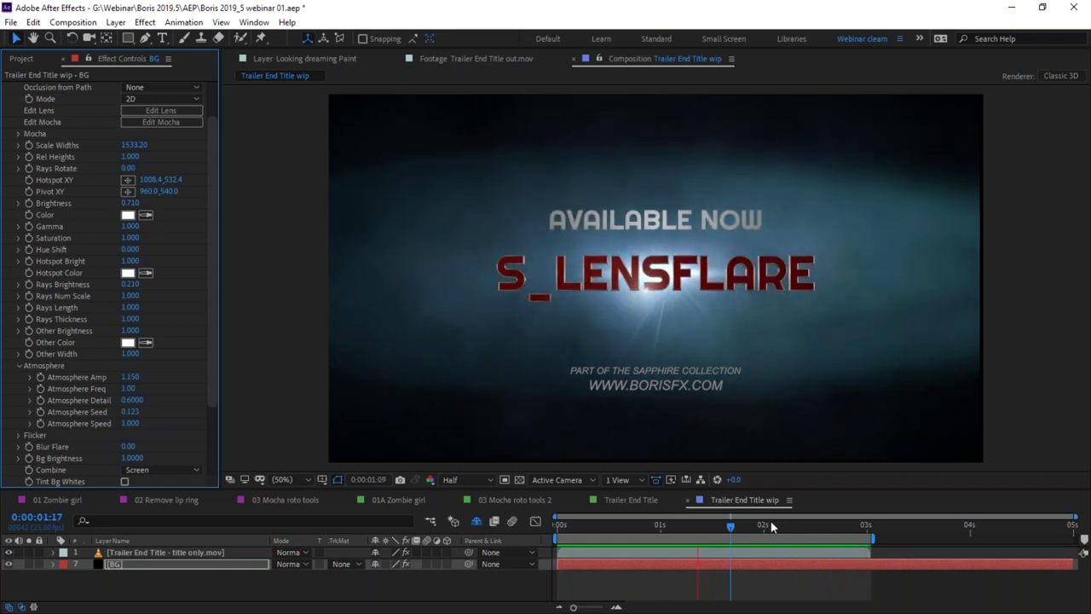
{"action": "left_click_drag", "start_coordinate": [614, 528], "coordinate": [677, 527]}
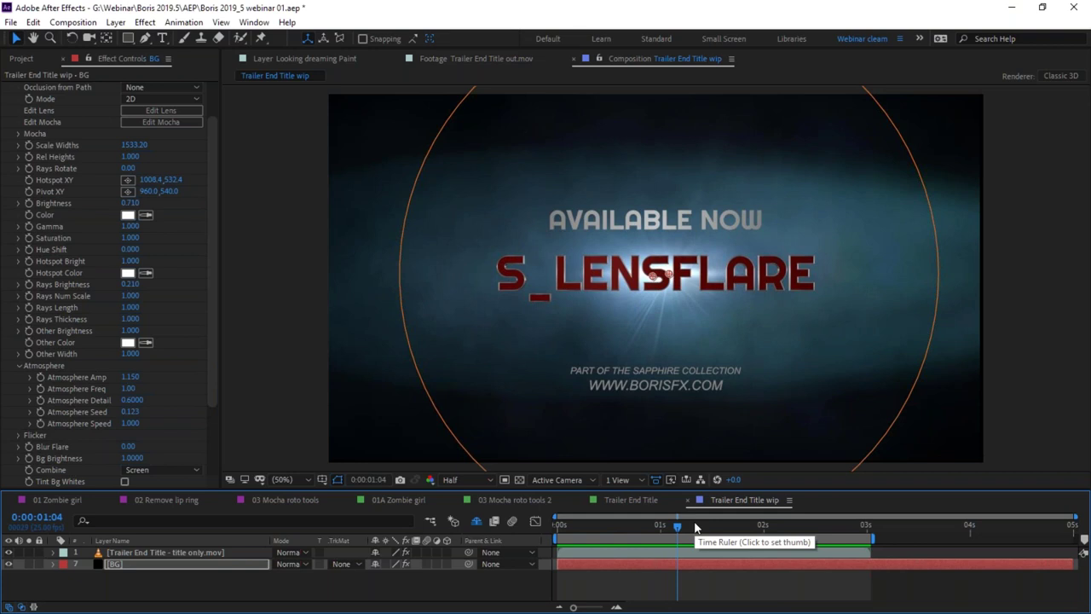
{"action": "left_click_drag", "start_coordinate": [705, 533], "coordinate": [731, 527]}
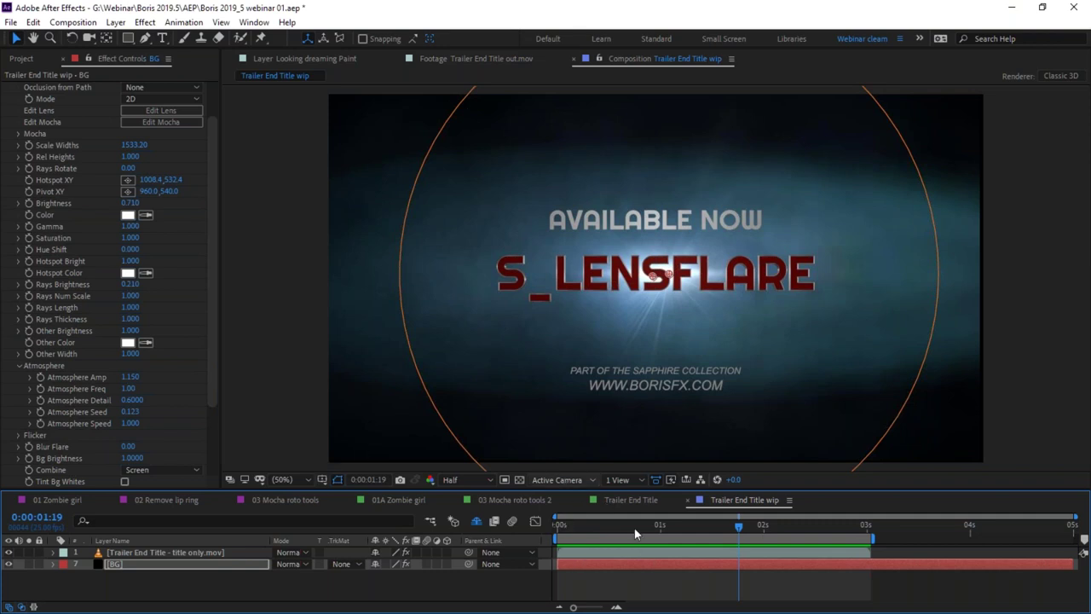
{"action": "left_click_drag", "start_coordinate": [662, 526], "coordinate": [722, 525]}
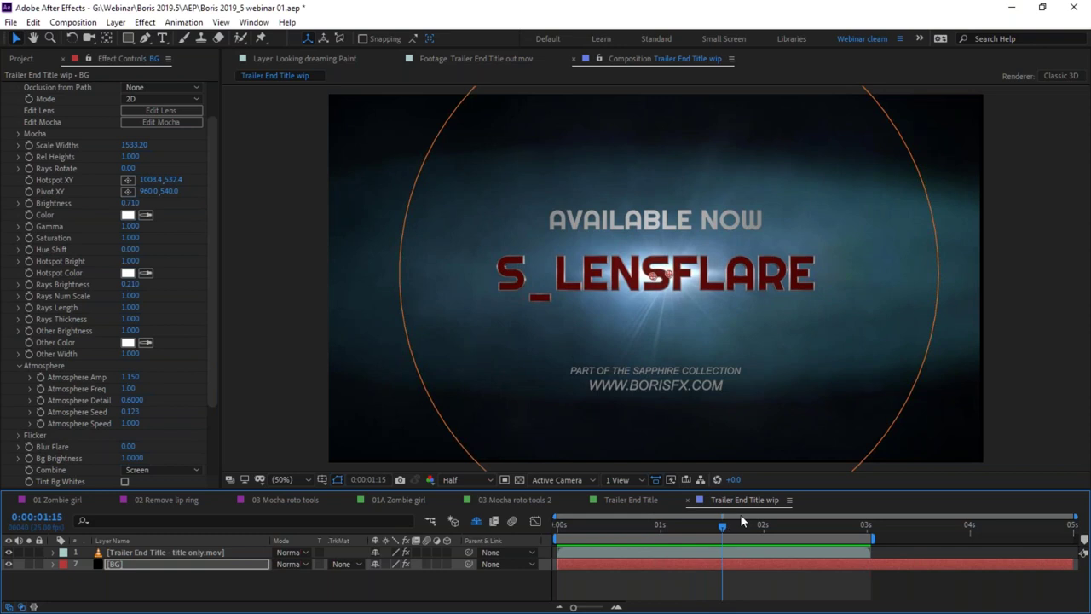
Switch to Premiere Pro and review the tower block and phone box clips in the Particle Illusion Premiere Pro sequence.
{"action": "key", "text": "alt+Tab"}
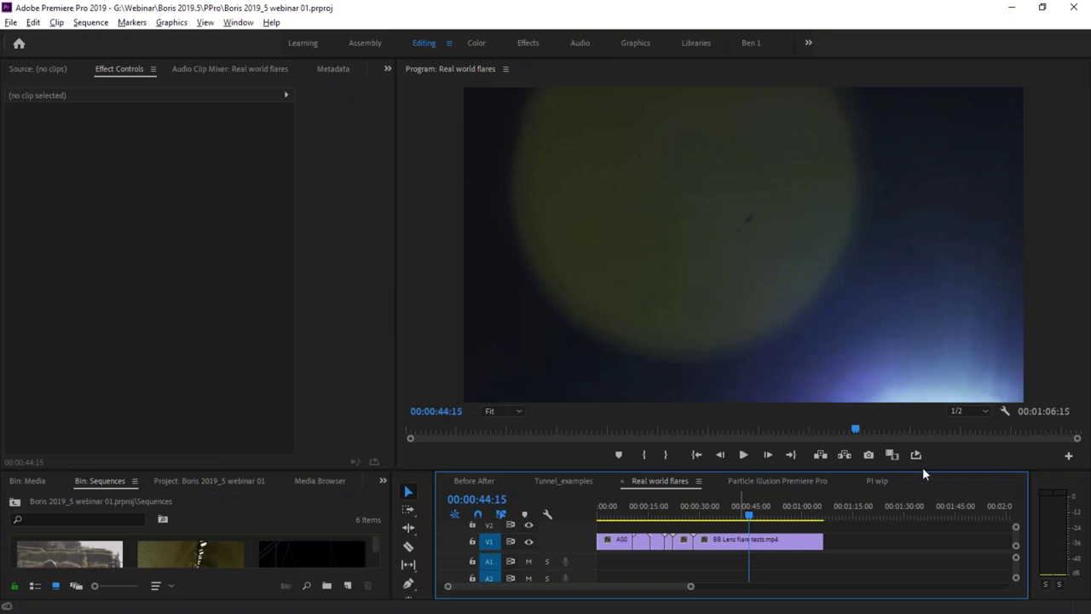
{"action": "left_click", "coordinate": [792, 481]}
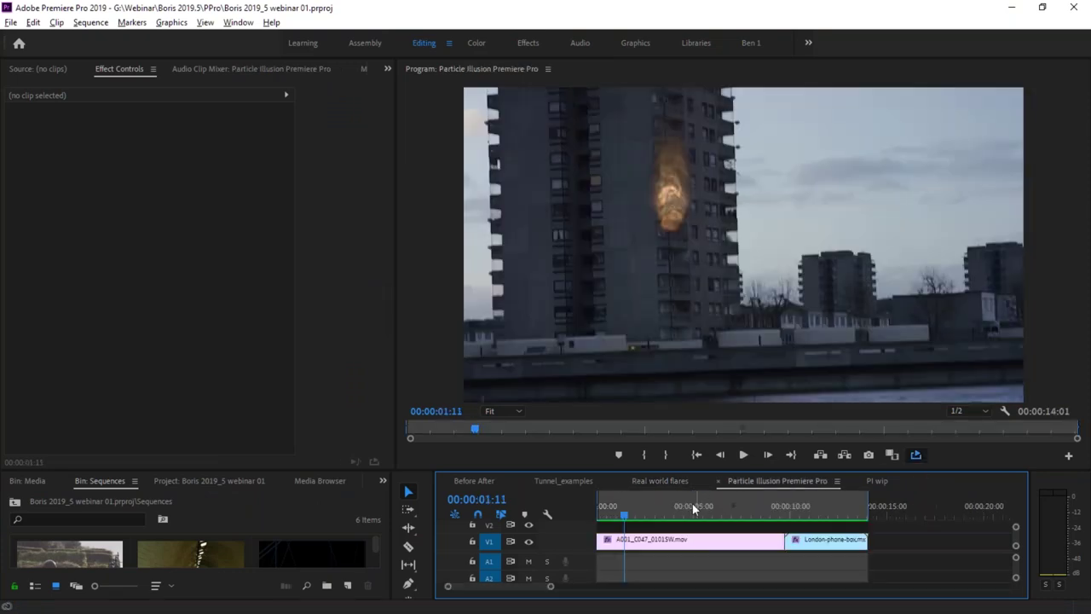
{"action": "left_click_drag", "start_coordinate": [623, 512], "coordinate": [574, 509]}
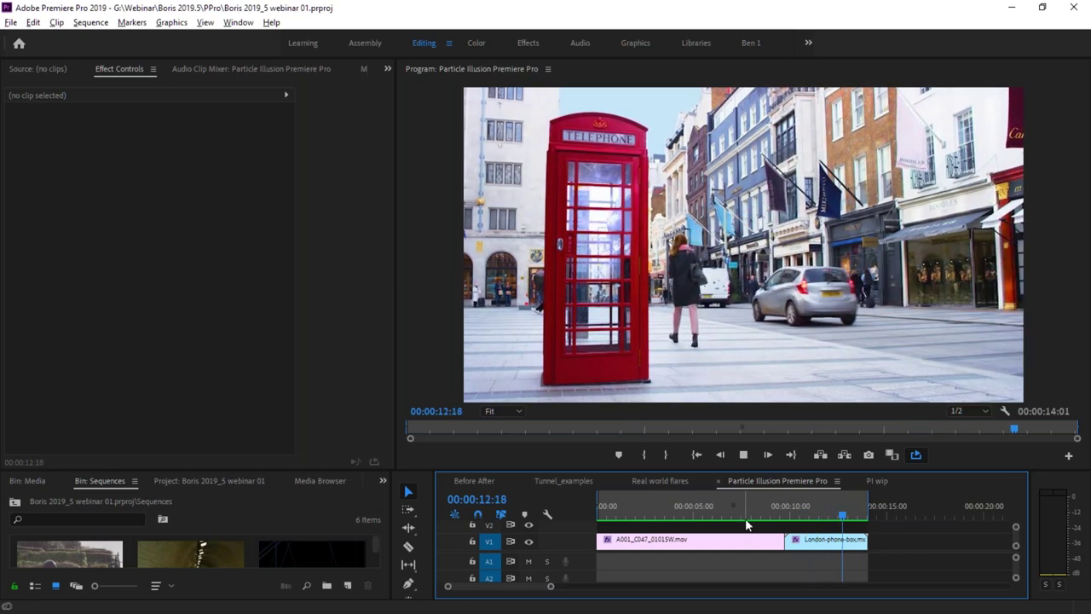
{"action": "left_click_drag", "start_coordinate": [610, 509], "coordinate": [691, 509]}
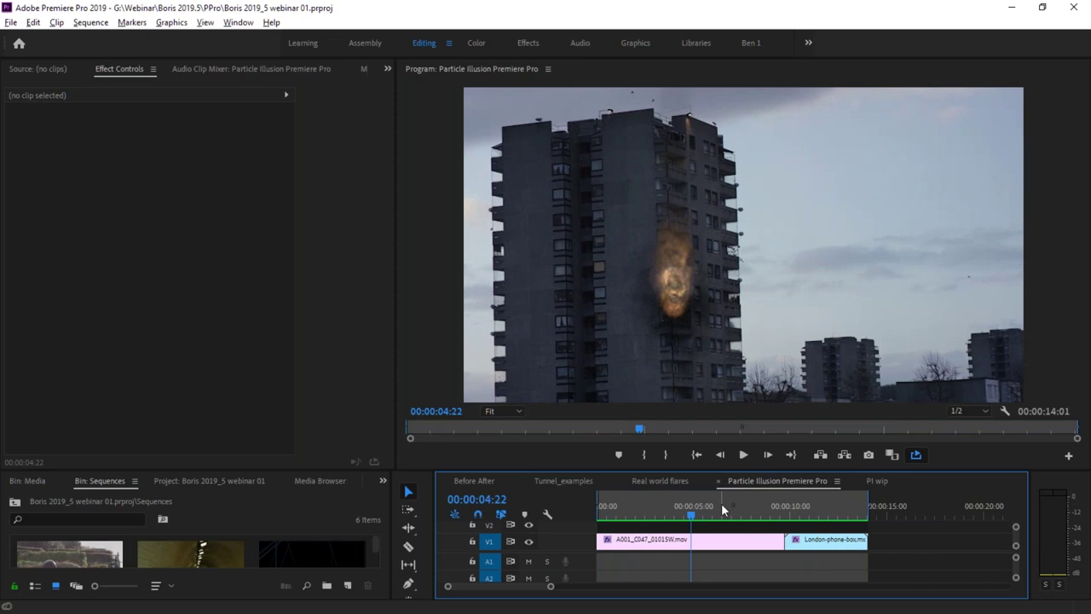
{"action": "left_click", "coordinate": [627, 508]}
{"action": "left_click", "coordinate": [698, 506]}
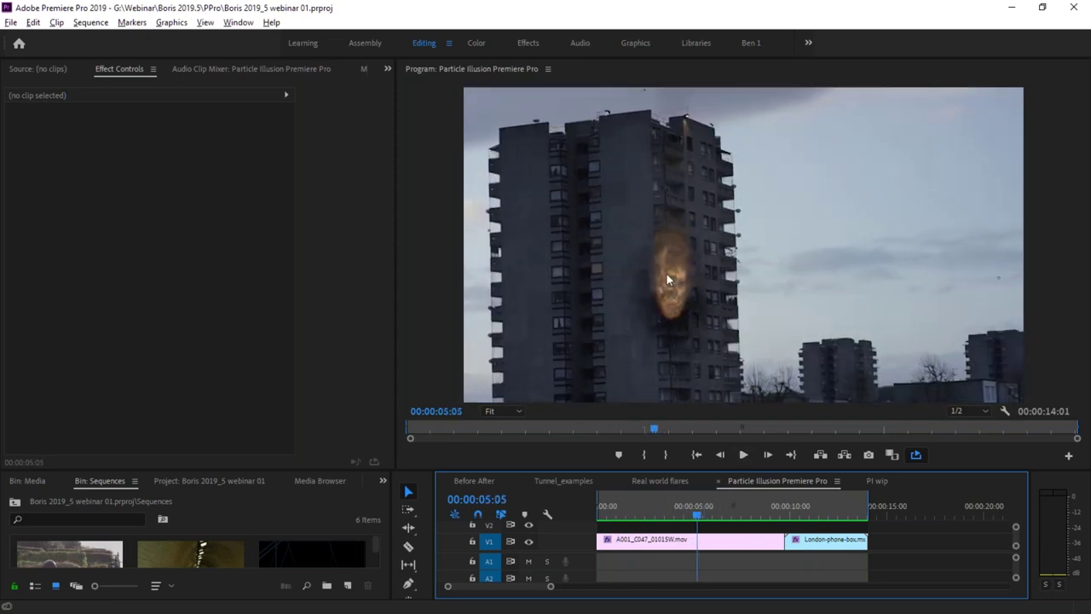
{"action": "key", "text": "space"}
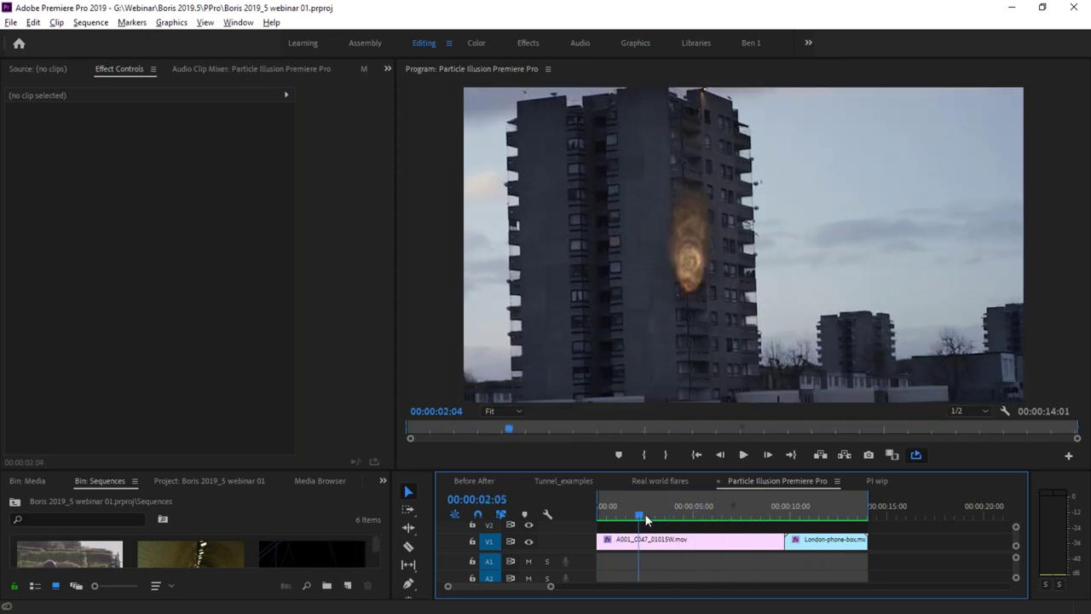
Open the PI wip sequence and delete the BCC Particle Illusion effect from the tower block clip.
{"action": "left_click", "coordinate": [877, 482]}
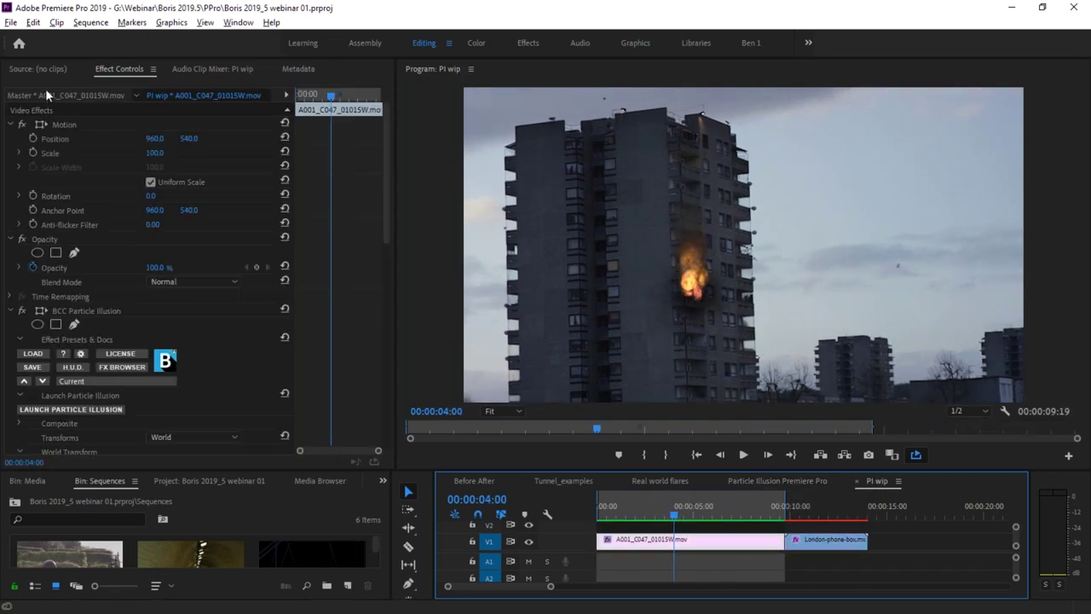
{"action": "left_click", "coordinate": [82, 306]}
{"action": "key", "text": "Delete"}
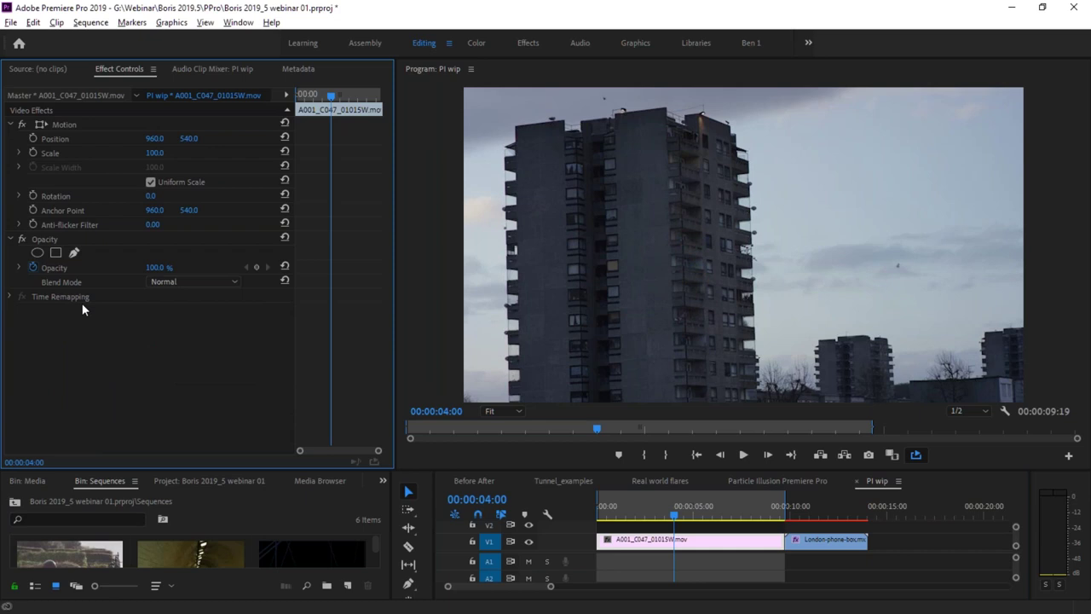
Search the effects for "particle" and apply BCC Particle Illusion to the A001_C047_01015W.mov clip.
{"action": "left_click", "coordinate": [132, 23]}
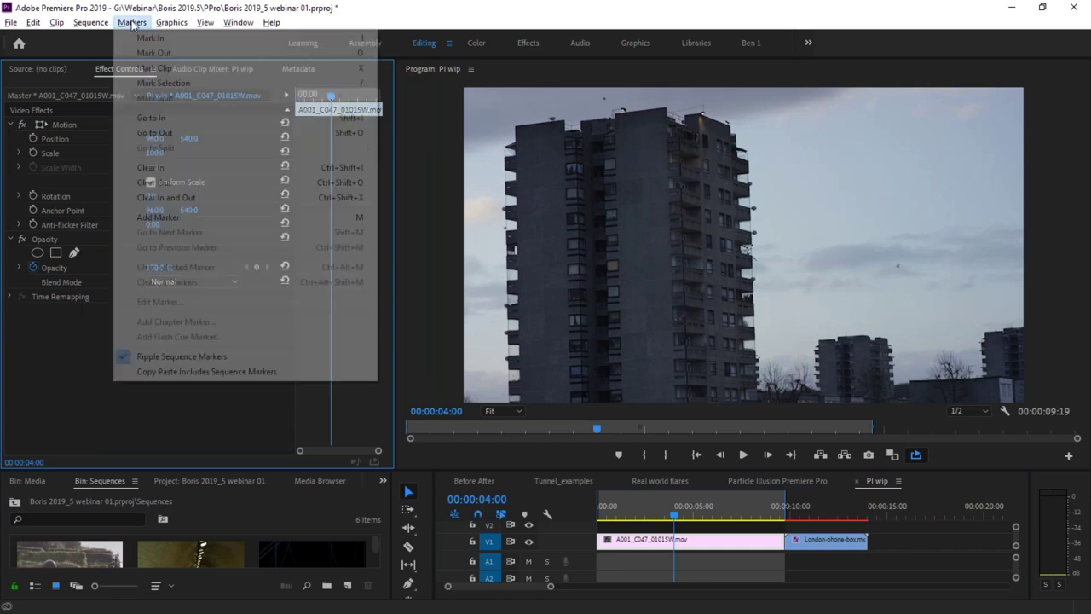
{"action": "left_click", "coordinate": [171, 23]}
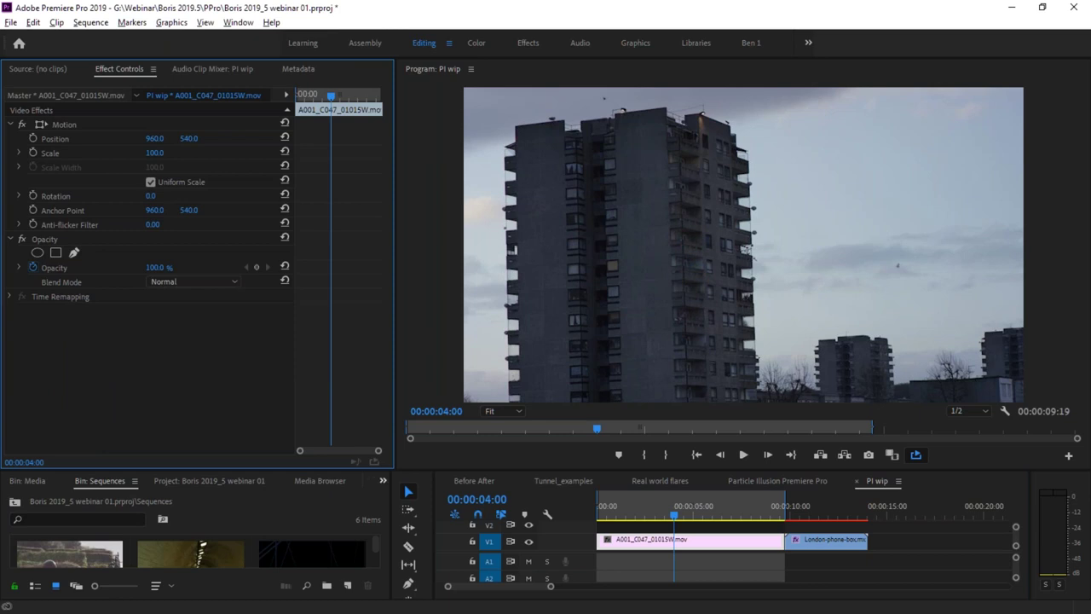
{"action": "left_click", "coordinate": [383, 480]}
{"action": "left_click", "coordinate": [426, 572]}
{"action": "left_click", "coordinate": [66, 499]}
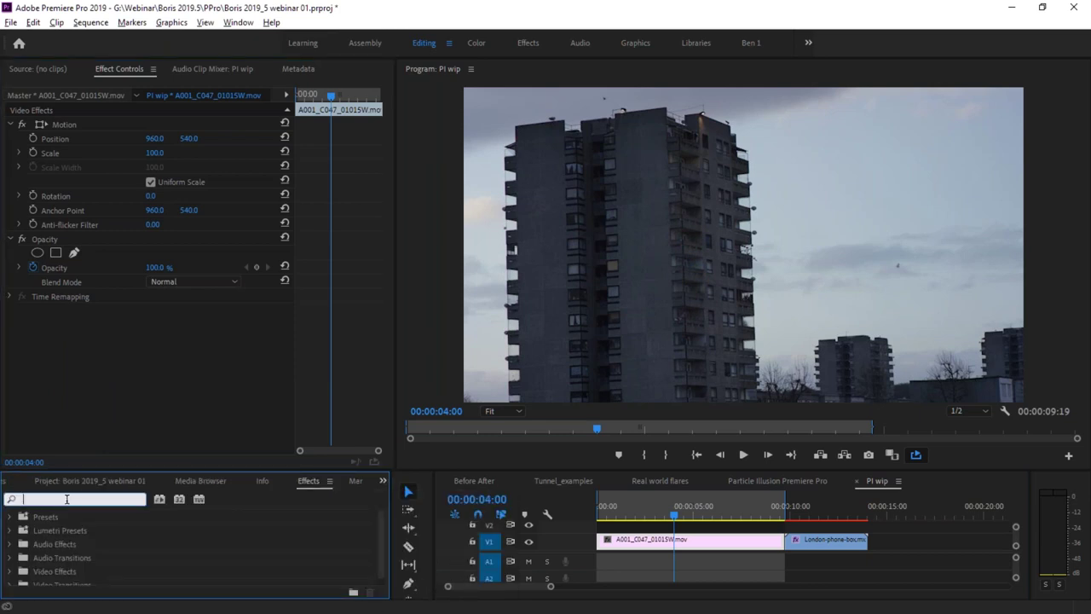
{"action": "type", "text": "particle"}
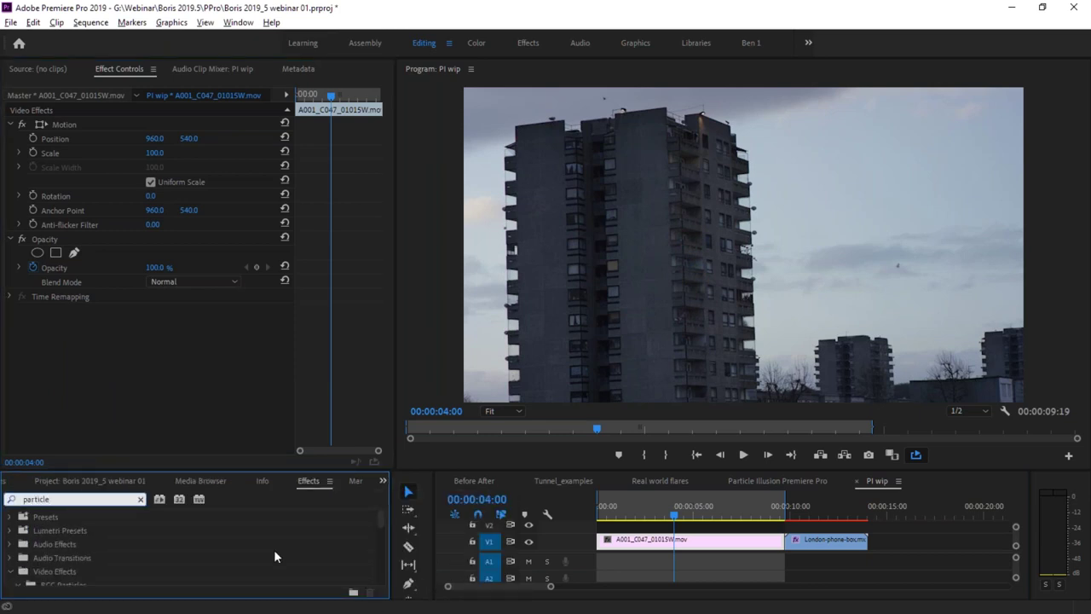
{"action": "left_click_drag", "start_coordinate": [380, 519], "coordinate": [386, 557]}
{"action": "left_click", "coordinate": [62, 537]}
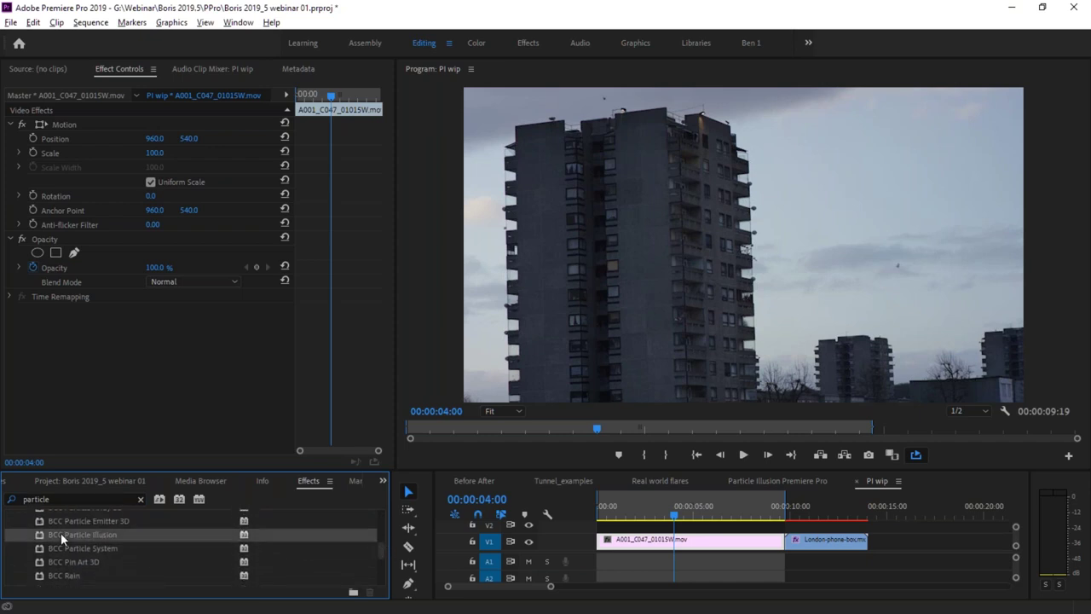
{"action": "left_click_drag", "start_coordinate": [717, 535], "coordinate": [707, 541]}
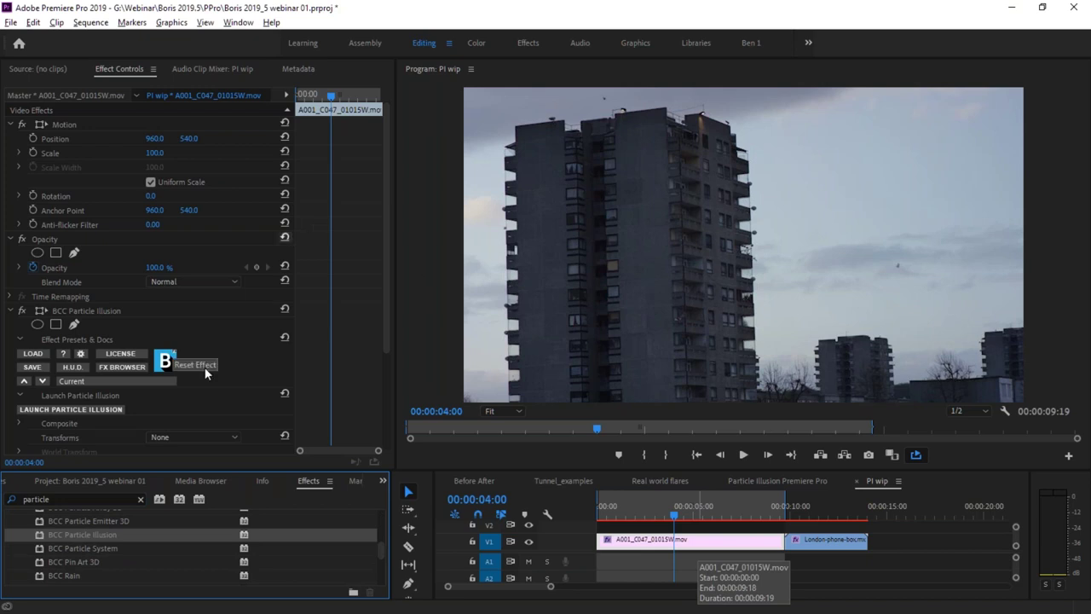
Launch the Particle Illusion interface and fit its window and panels to the screen with a wider emitter library.
{"action": "left_click", "coordinate": [110, 410]}
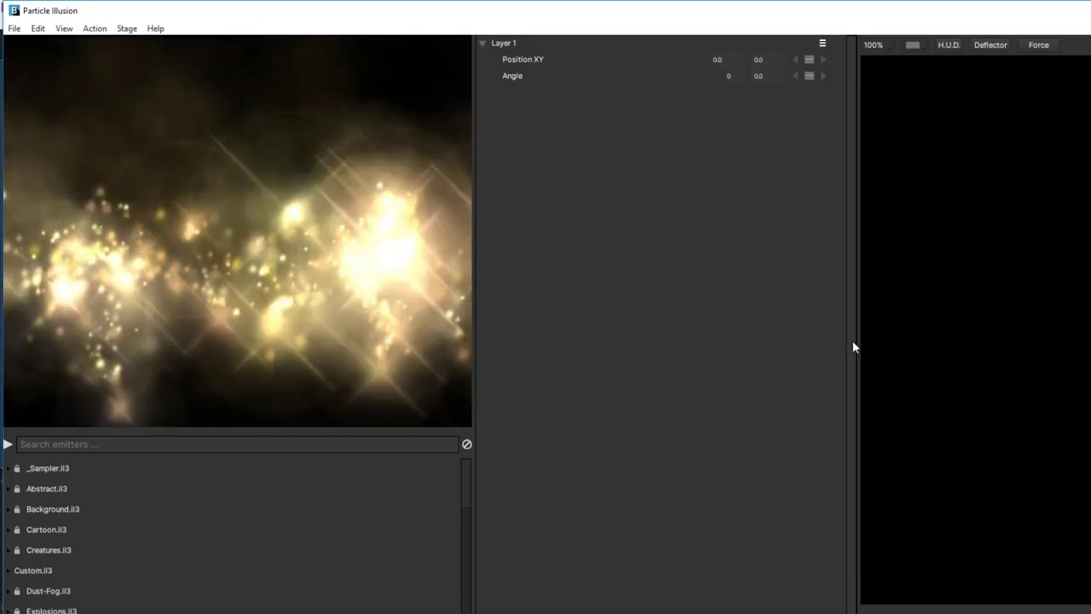
{"action": "left_click_drag", "start_coordinate": [853, 346], "coordinate": [699, 354]}
{"action": "left_click_drag", "start_coordinate": [660, 12], "coordinate": [214, 49]}
{"action": "left_click_drag", "start_coordinate": [892, 54], "coordinate": [721, 54]}
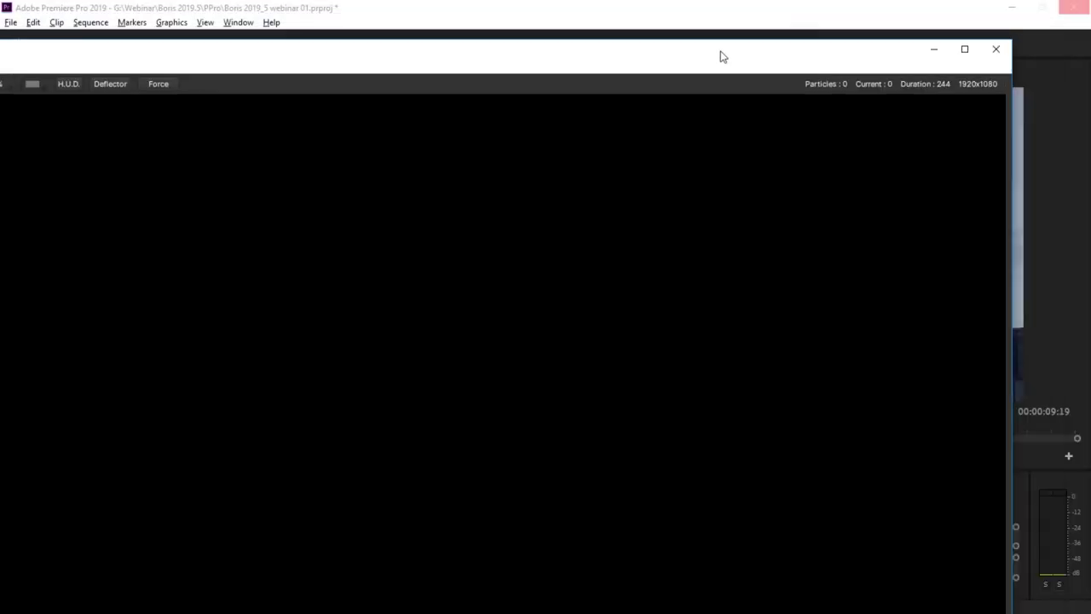
{"action": "left_click", "coordinate": [945, 47]}
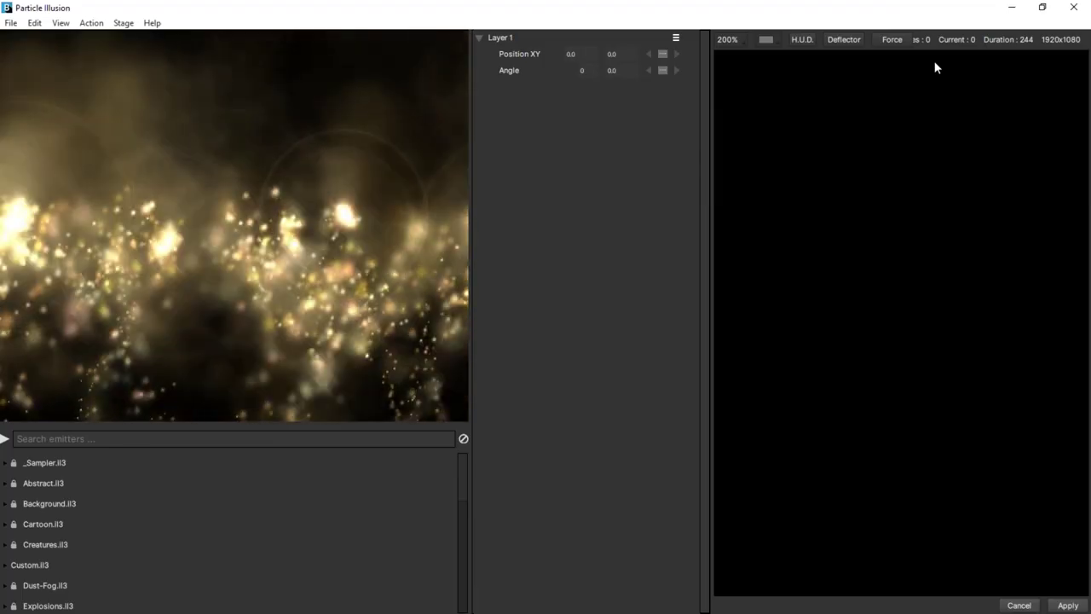
{"action": "mouse_move", "coordinate": [473, 481]}
{"action": "left_mouse_down"}
{"action": "mouse_move", "coordinate": [538, 477]}
{"action": "mouse_move", "coordinate": [457, 479]}
{"action": "mouse_move", "coordinate": [491, 479]}
{"action": "left_mouse_up"}
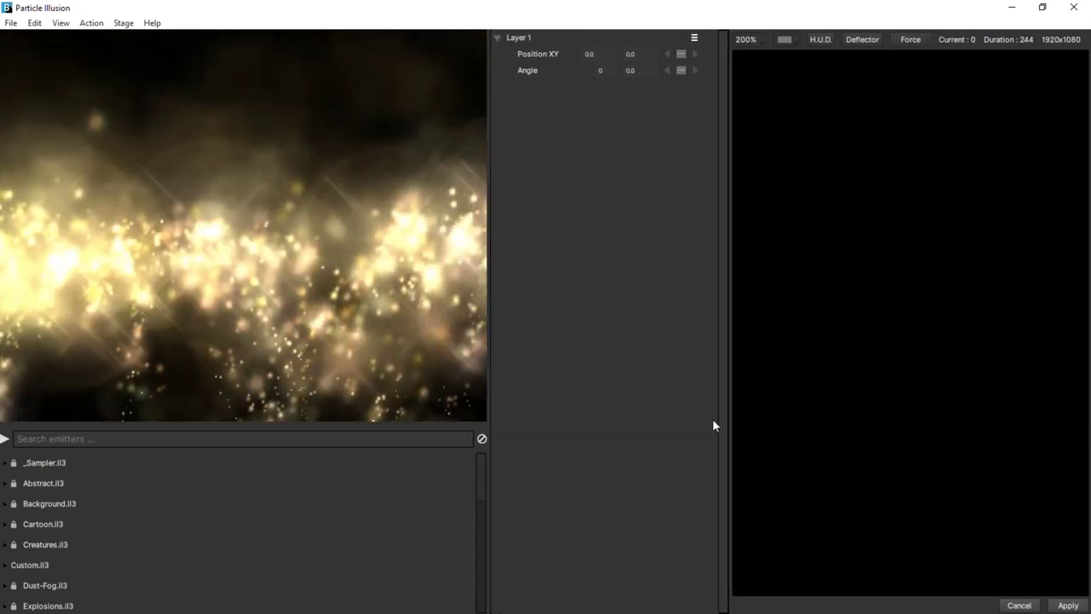
Expand the smoke, fire, bursts group of the _Sampler library and preview its emitters through Super Fireworks Party 01 (mb).
{"action": "left_click", "coordinate": [7, 462]}
{"action": "left_click", "coordinate": [26, 482]}
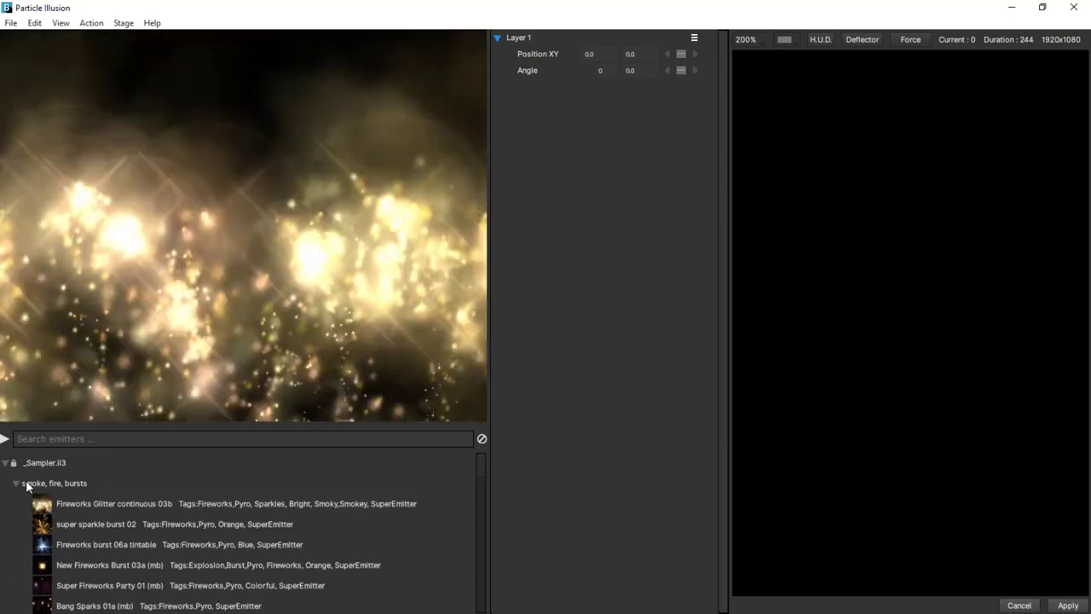
{"action": "left_click", "coordinate": [202, 523]}
{"action": "left_click", "coordinate": [141, 543]}
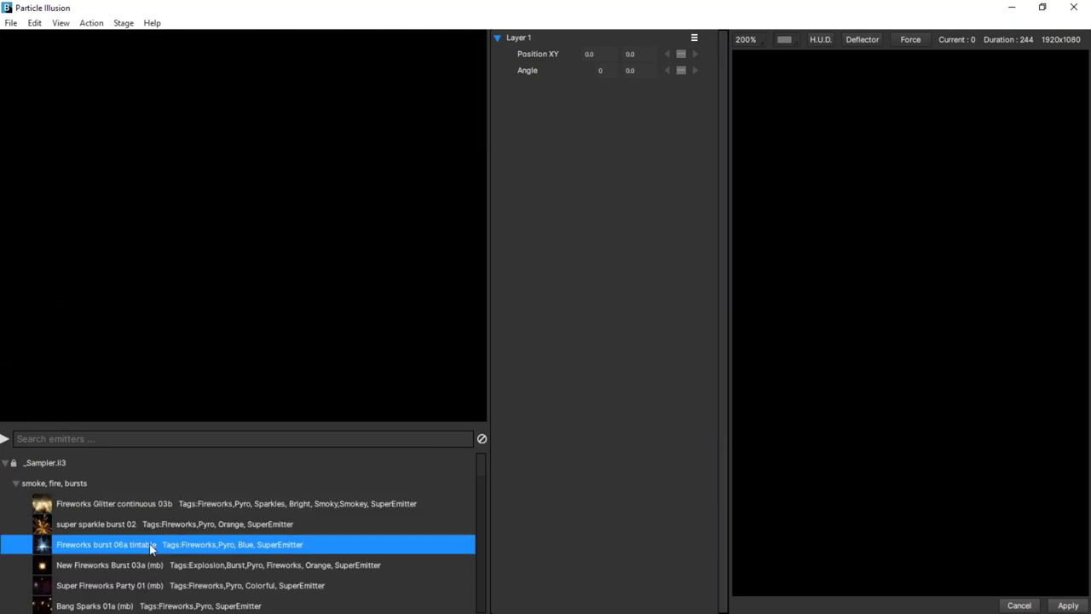
{"action": "left_click", "coordinate": [153, 566]}
{"action": "left_click", "coordinate": [151, 583]}
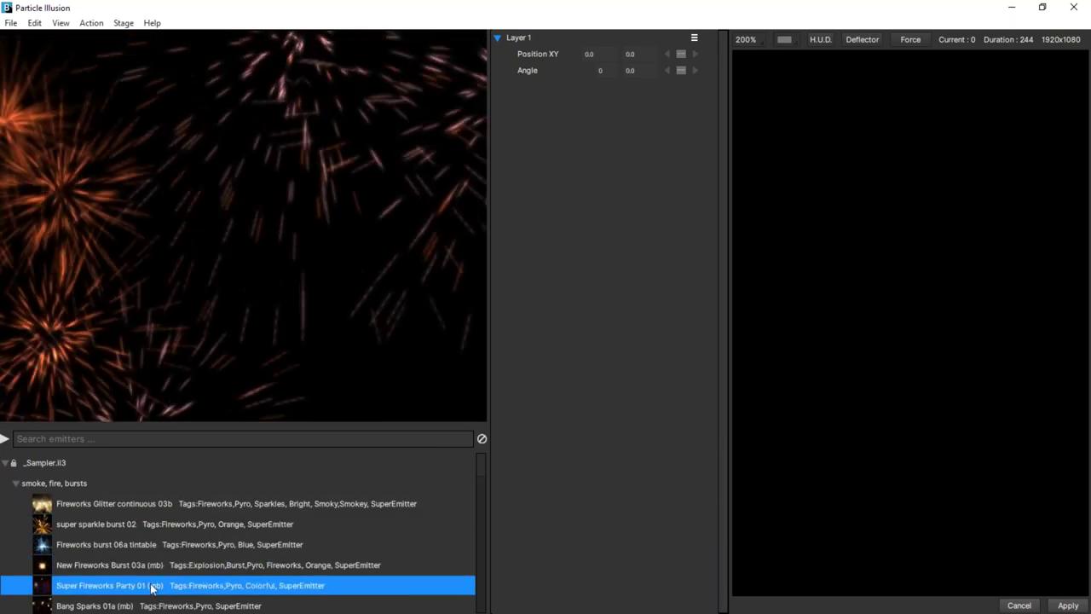
Preview the spark and smoke emitters from Bang Sparks 01a (mb) to Shoot Smoke 03a, moving the emitter around the preview.
{"action": "left_click", "coordinate": [141, 603]}
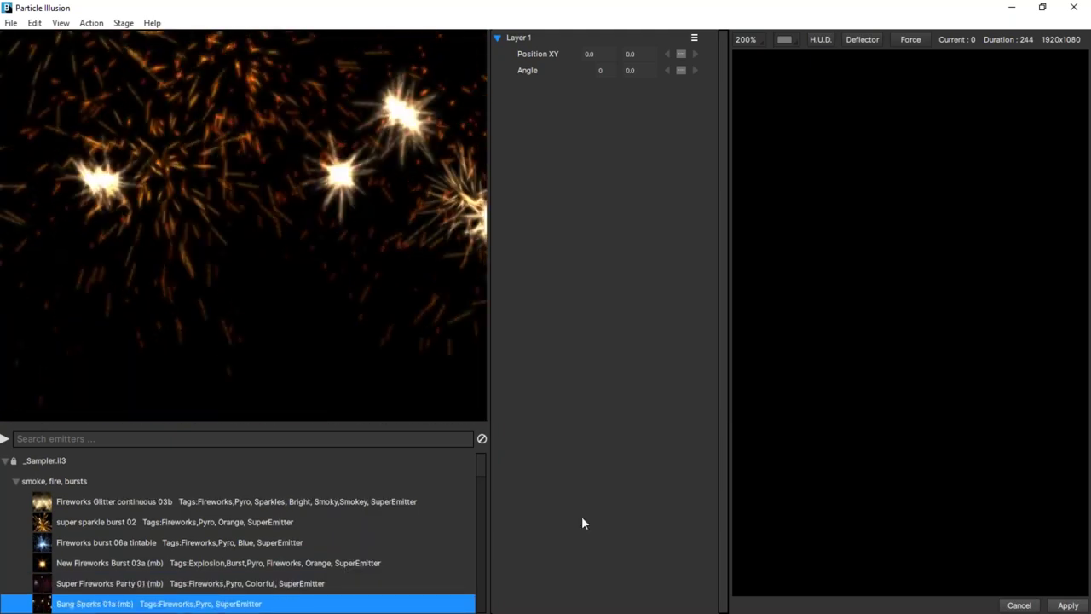
{"action": "scroll", "coordinate": [479, 470], "scroll_direction": "down", "scroll_amount": 2}
{"action": "left_click", "coordinate": [198, 527]}
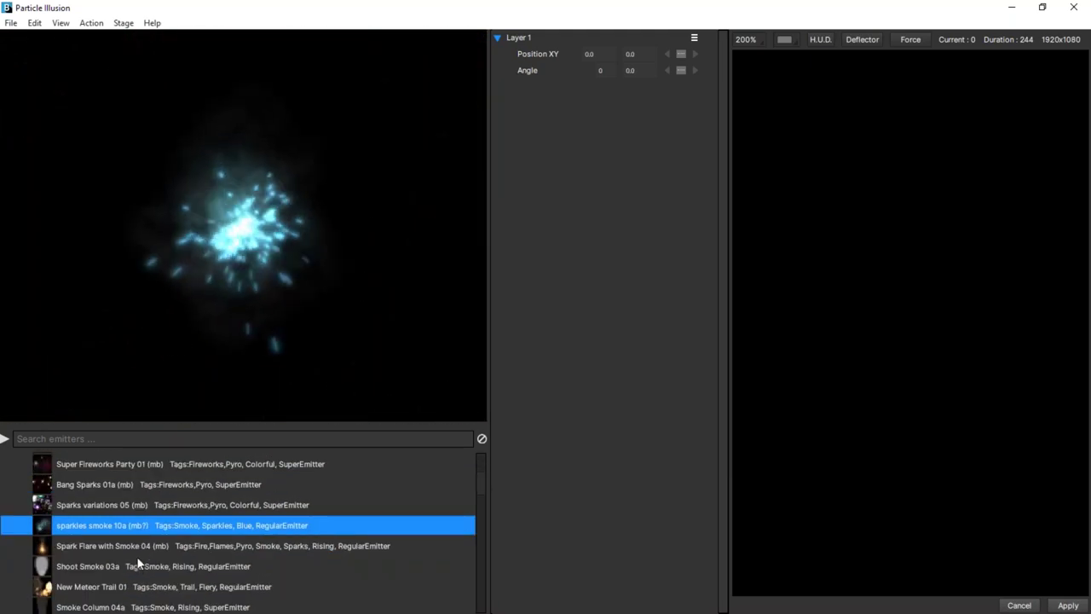
{"action": "left_click", "coordinate": [160, 545]}
{"action": "left_click_drag", "start_coordinate": [119, 174], "coordinate": [136, 131]}
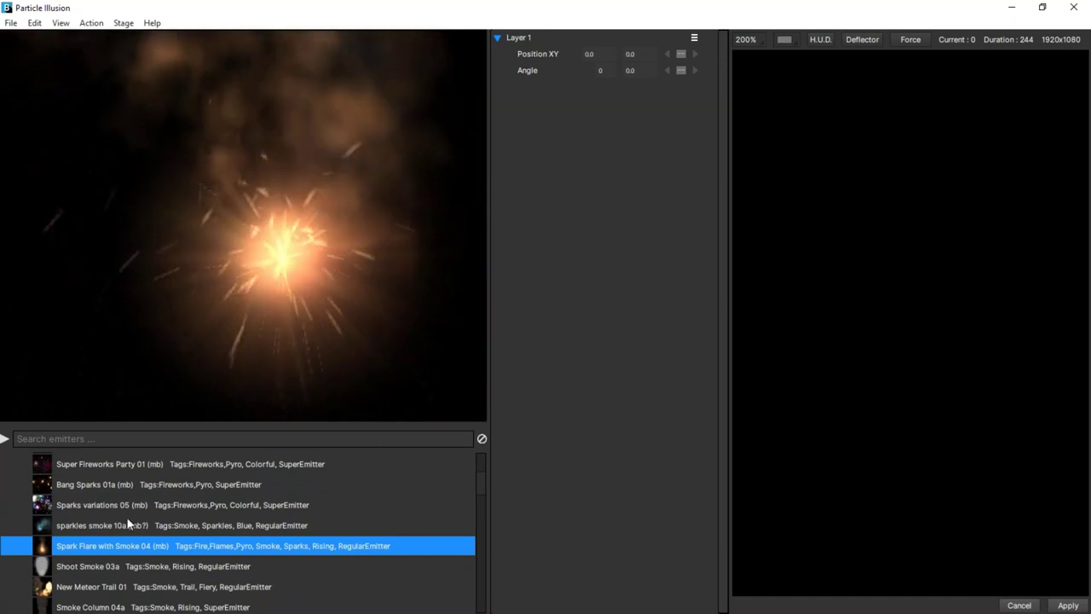
{"action": "left_click", "coordinate": [132, 565]}
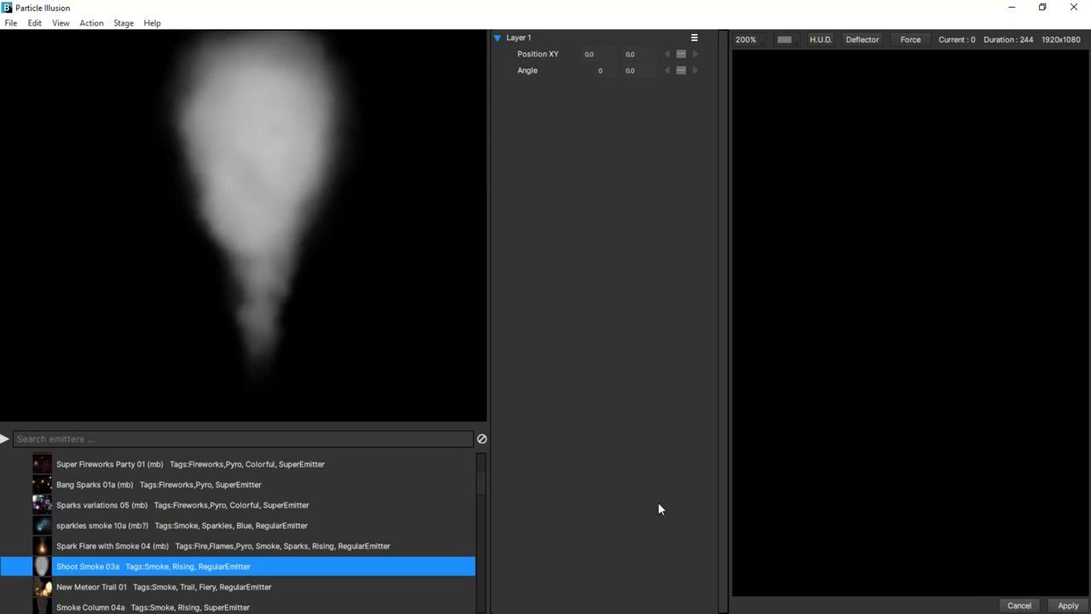
Search the emitter library for "fire" and preview Sun Fire 03, Fire 02, Inferno Intensive and Fire 03.
{"action": "type", "text": "fire"}
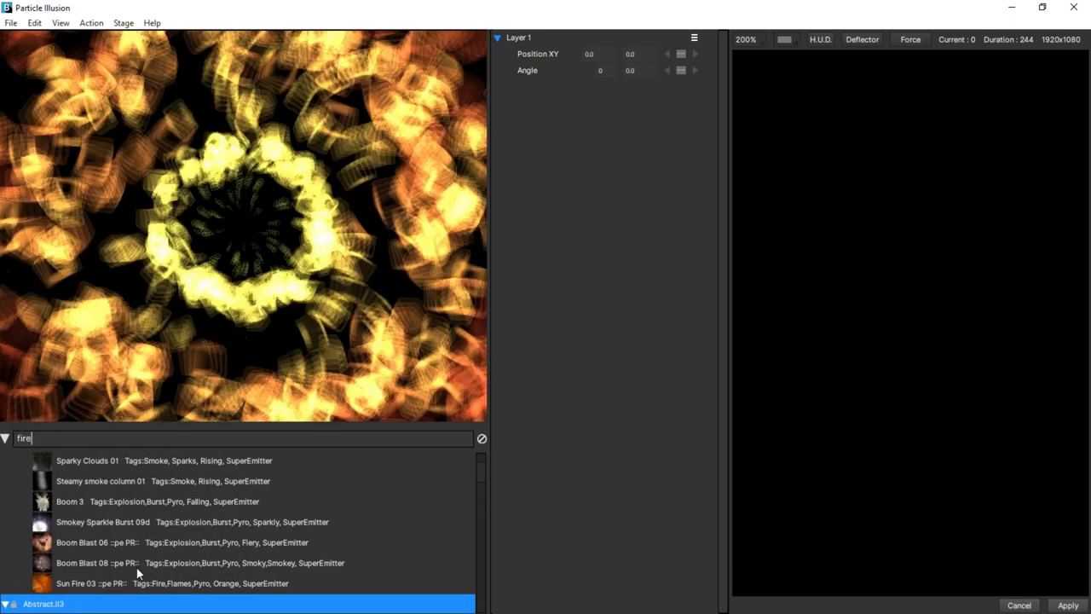
{"action": "left_click", "coordinate": [255, 583]}
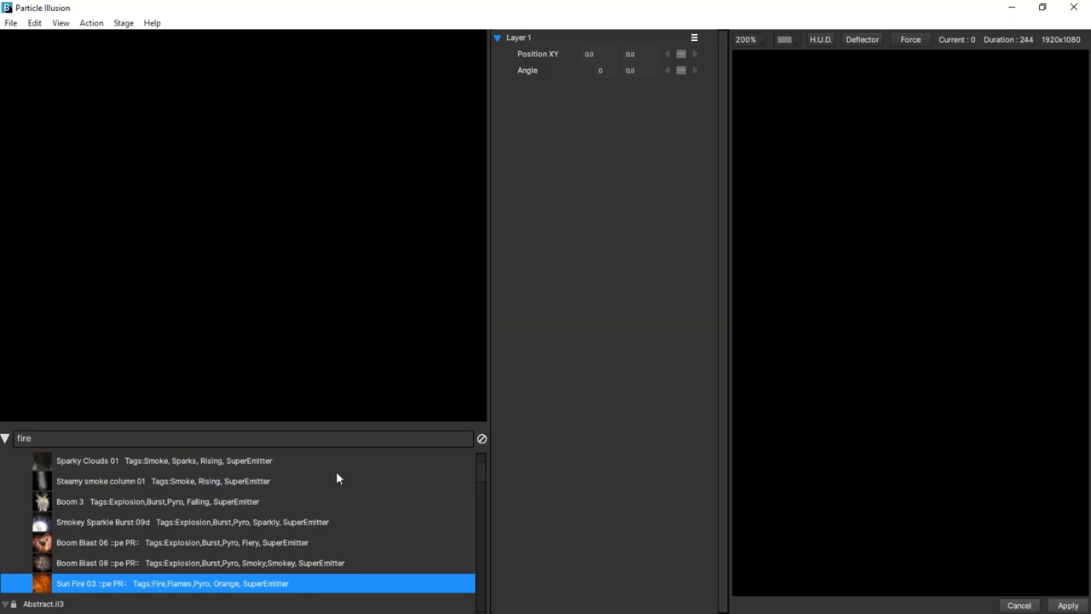
{"action": "scroll", "coordinate": [479, 450], "scroll_direction": "up", "scroll_amount": 5}
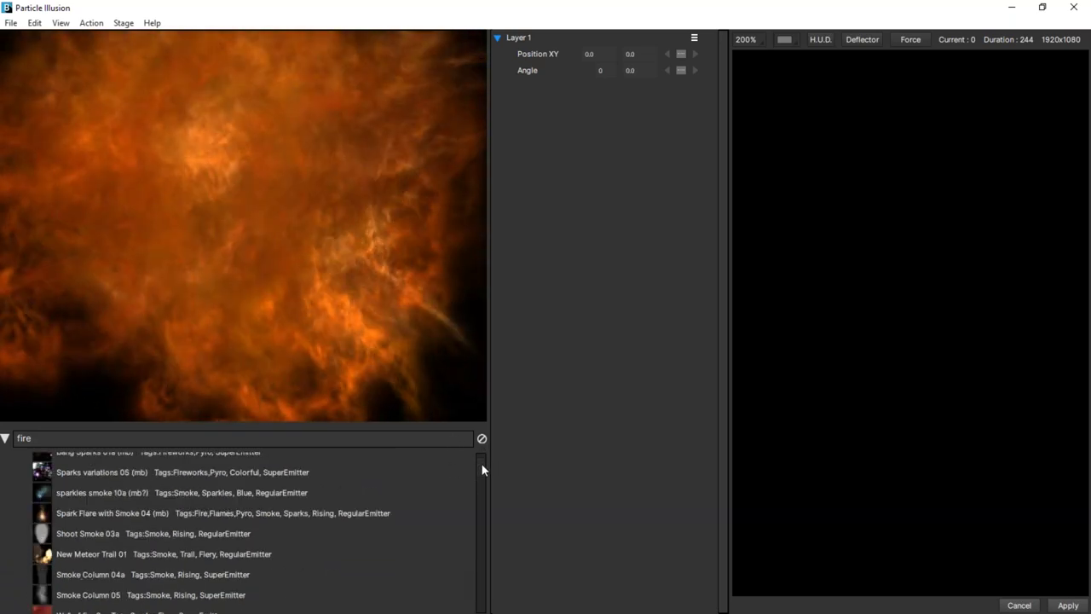
{"action": "left_click_drag", "start_coordinate": [480, 461], "coordinate": [470, 521]}
{"action": "left_click", "coordinate": [85, 457]}
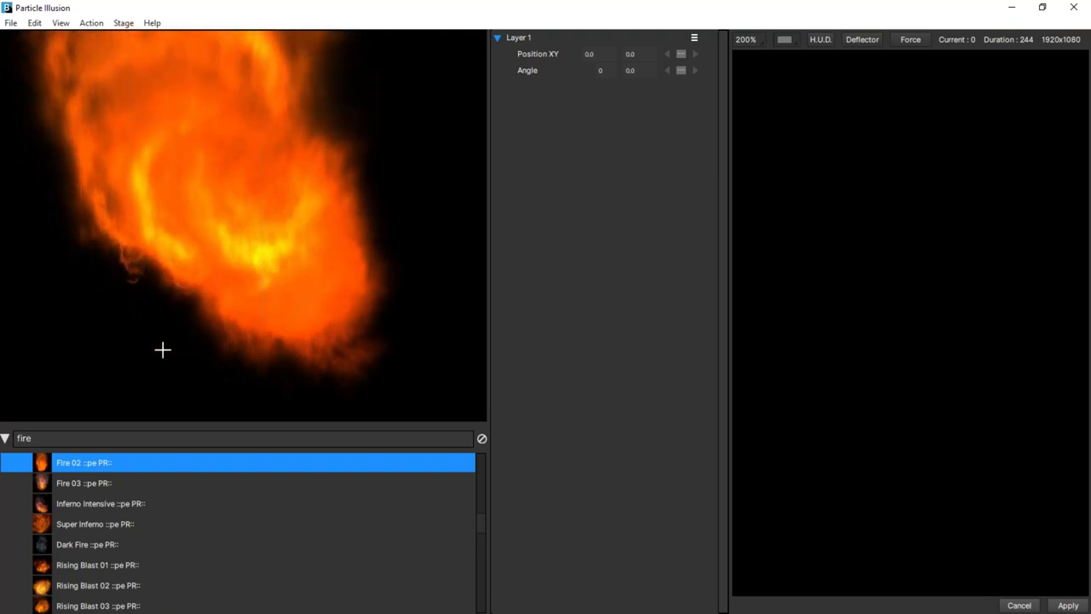
{"action": "left_click", "coordinate": [111, 498]}
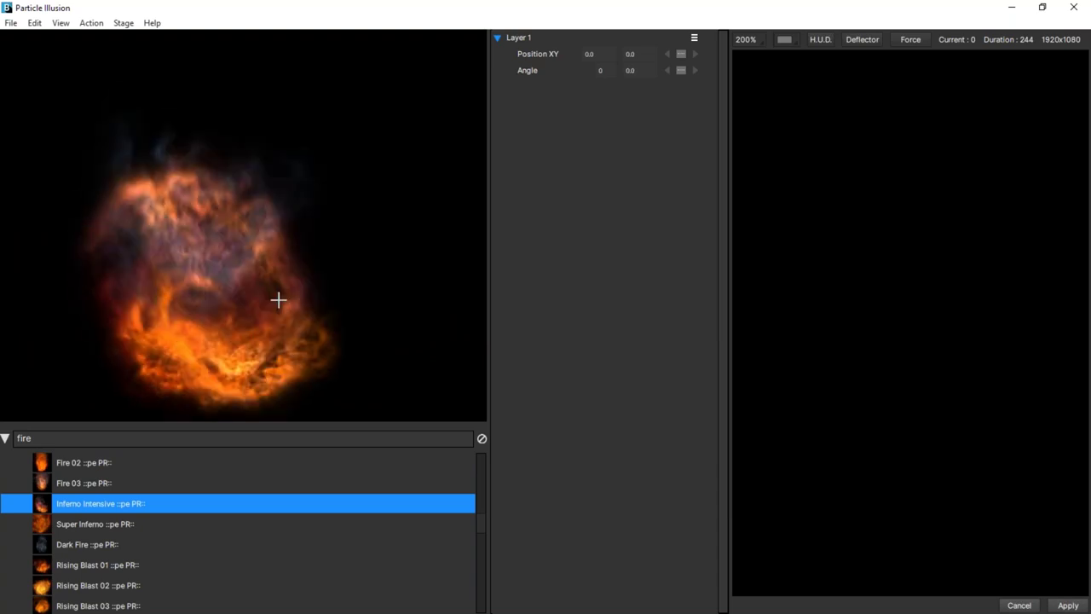
{"action": "left_click", "coordinate": [77, 483]}
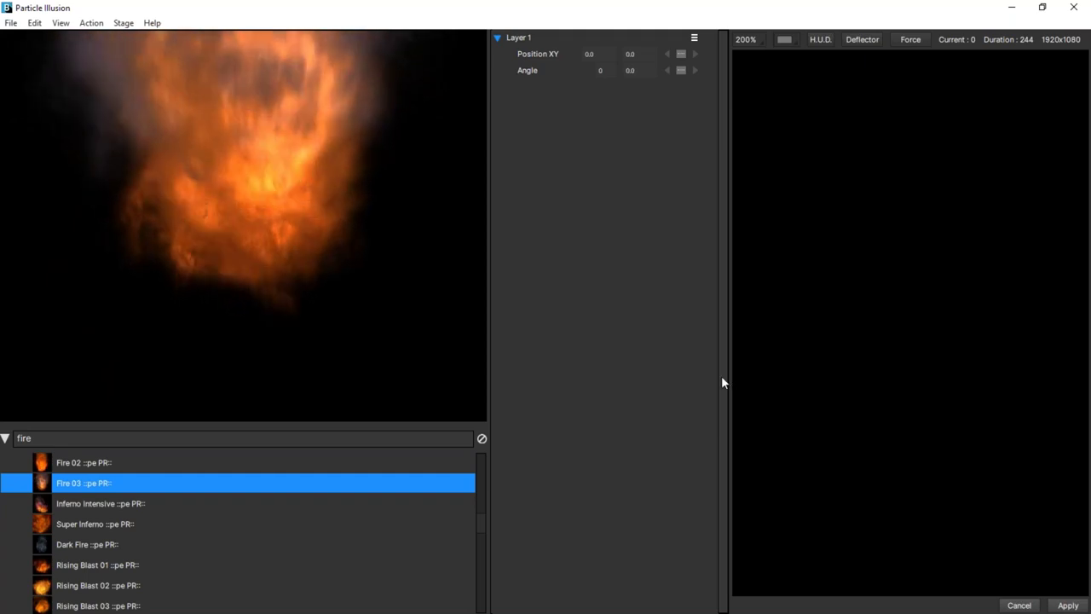
{"action": "mouse_move", "coordinate": [51, 226]}
{"action": "left_mouse_down"}
{"action": "mouse_move", "coordinate": [163, 148]}
{"action": "mouse_move", "coordinate": [255, 288]}
{"action": "mouse_move", "coordinate": [265, 248]}
{"action": "mouse_move", "coordinate": [230, 265]}
{"action": "left_mouse_up"}
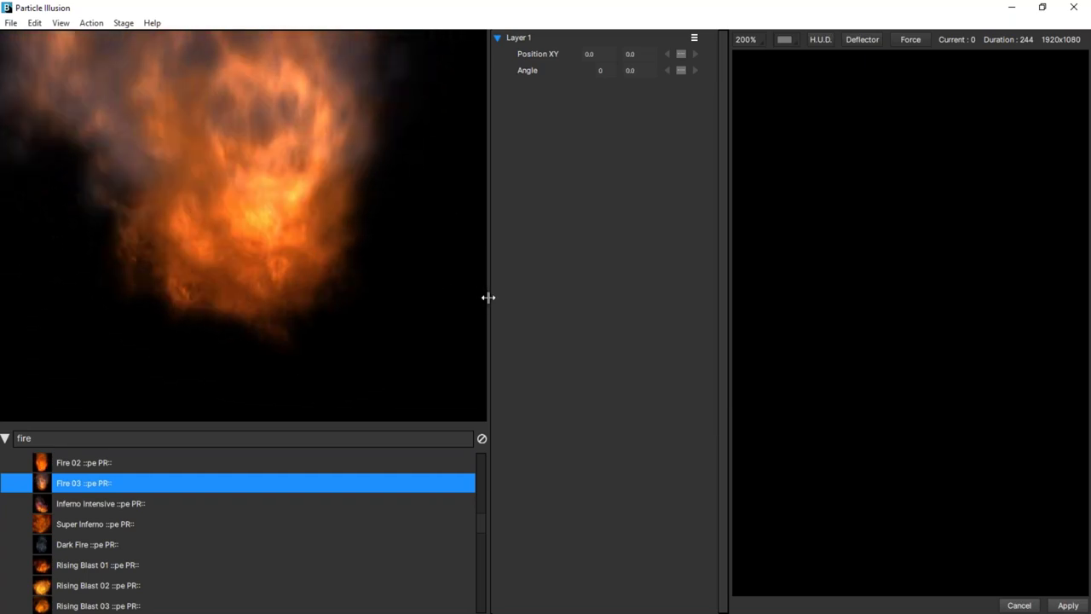
Narrow the emitter library, fit the stage to view, and draw a Fire 03 line emitter just below the frame.
{"action": "left_click_drag", "start_coordinate": [488, 297], "coordinate": [194, 305]}
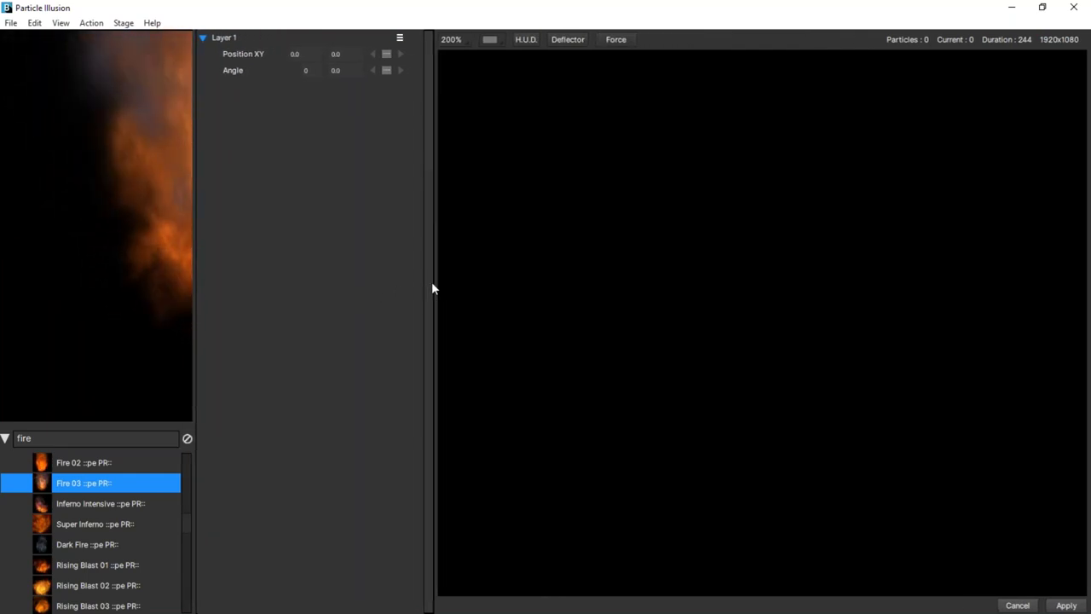
{"action": "left_click", "coordinate": [451, 39]}
{"action": "left_click", "coordinate": [523, 195]}
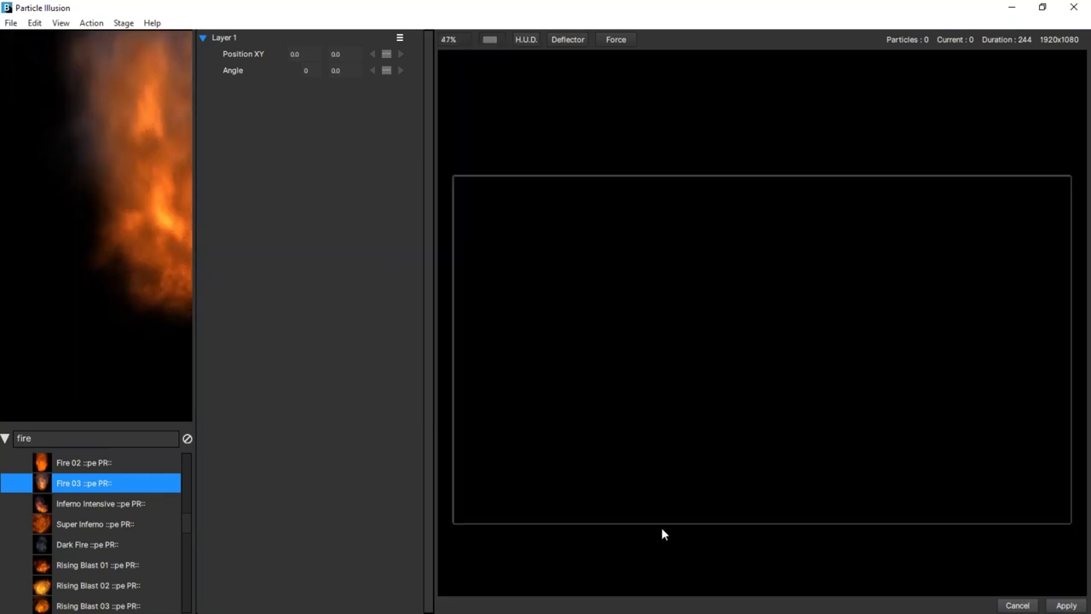
{"action": "left_click", "coordinate": [532, 587]}
{"action": "left_click", "coordinate": [706, 575]}
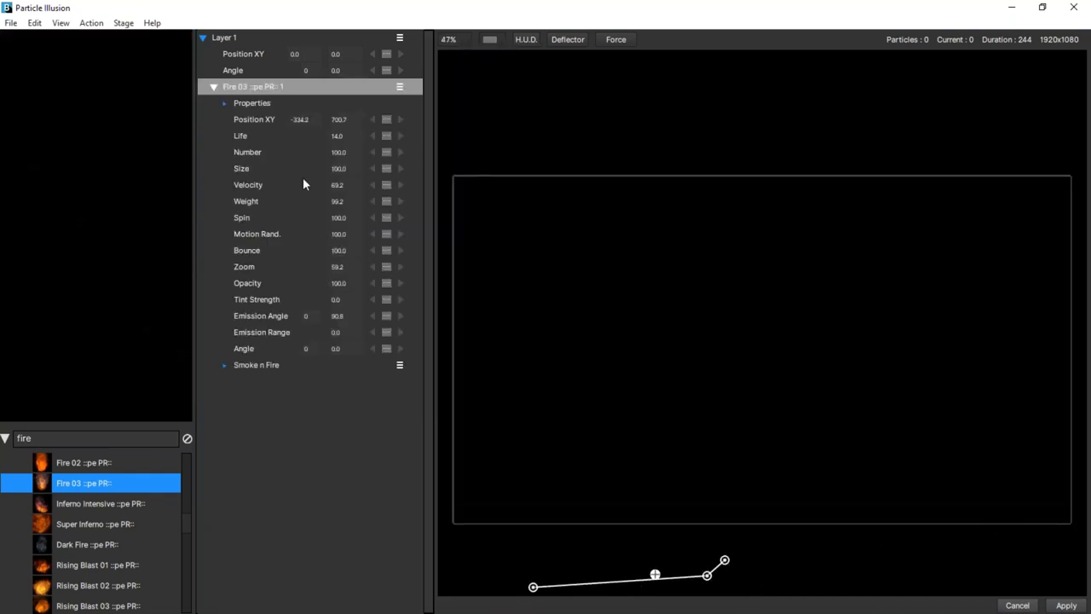
Switch the workspace to the layout with the timeline and scrub through the frames with the Fire 03 emitter.
{"action": "left_click", "coordinate": [60, 23]}
{"action": "left_click", "coordinate": [80, 39]}
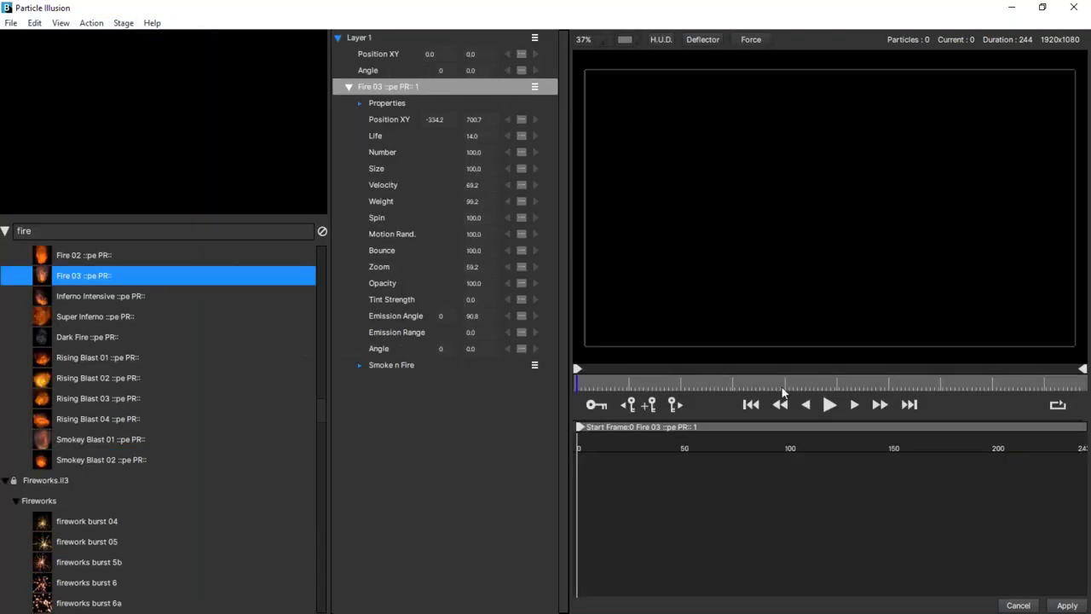
{"action": "left_click_drag", "start_coordinate": [588, 384], "coordinate": [682, 384]}
{"action": "left_click", "coordinate": [535, 86]}
{"action": "left_click", "coordinate": [599, 143]}
{"action": "mouse_move", "coordinate": [762, 383]}
{"action": "left_mouse_down"}
{"action": "mouse_move", "coordinate": [804, 383]}
{"action": "mouse_move", "coordinate": [776, 384]}
{"action": "left_mouse_up"}
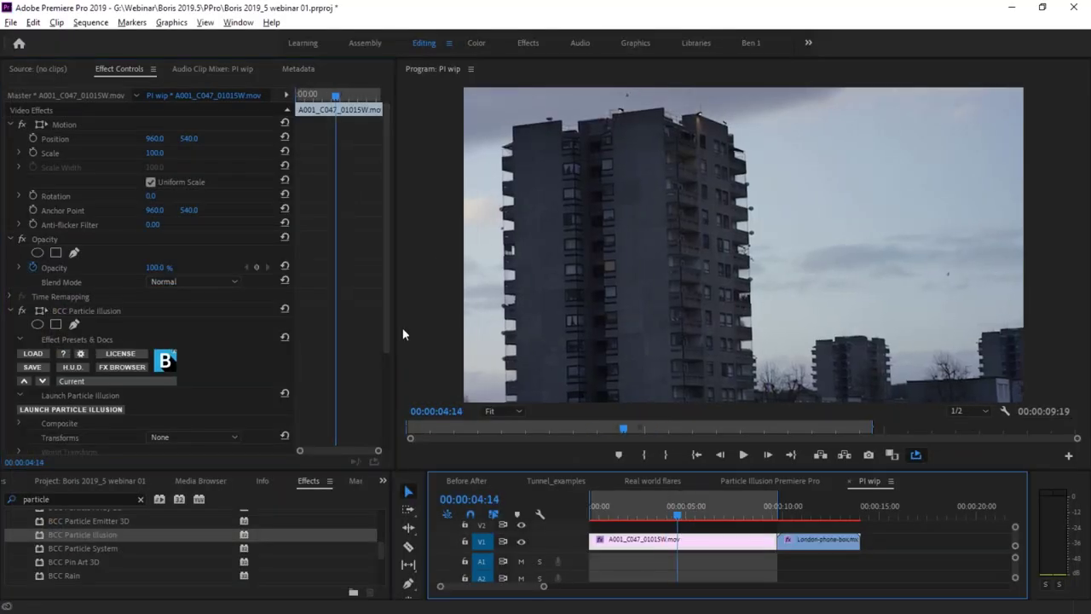
Relaunch the Particle Illusion interface, go to frame 81 and composite the stage over the source video.
{"action": "scroll", "coordinate": [388, 381], "scroll_direction": "down", "scroll_amount": 5}
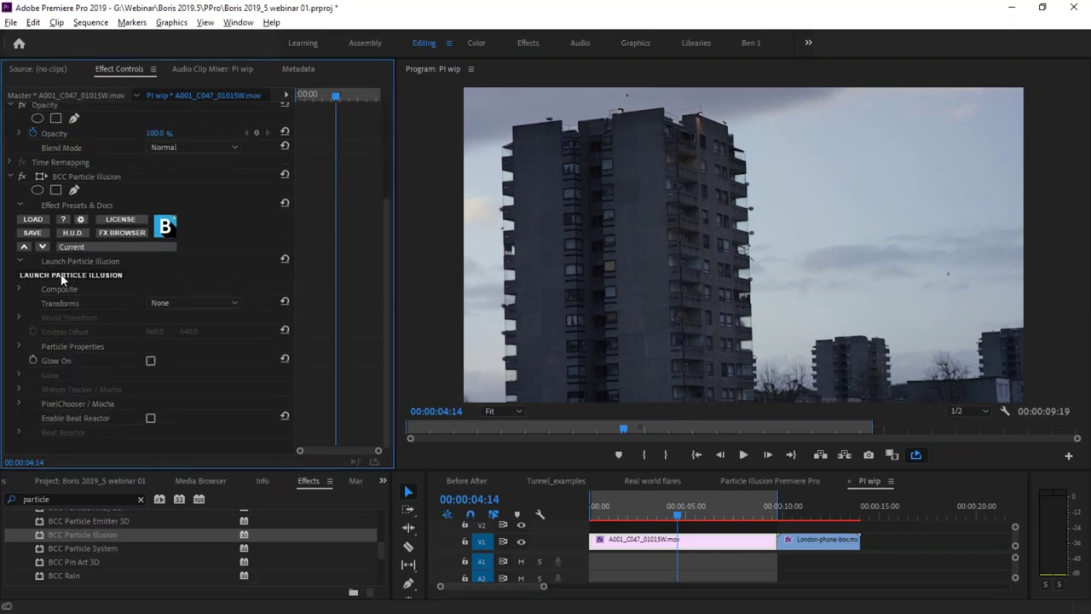
{"action": "left_click", "coordinate": [61, 277]}
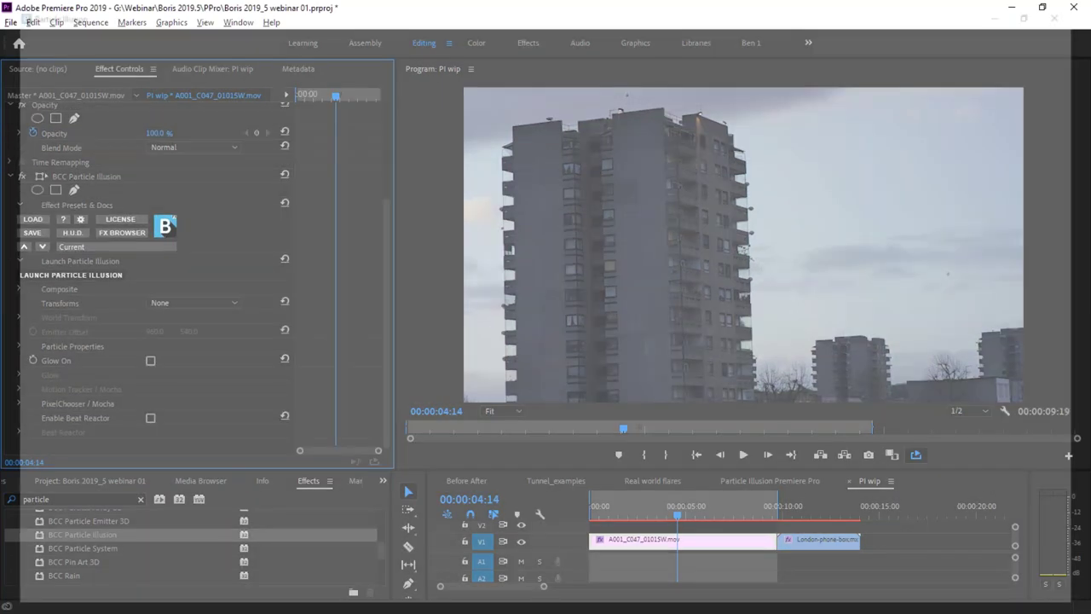
{"action": "left_click_drag", "start_coordinate": [643, 388], "coordinate": [745, 384]}
{"action": "left_click", "coordinate": [628, 43]}
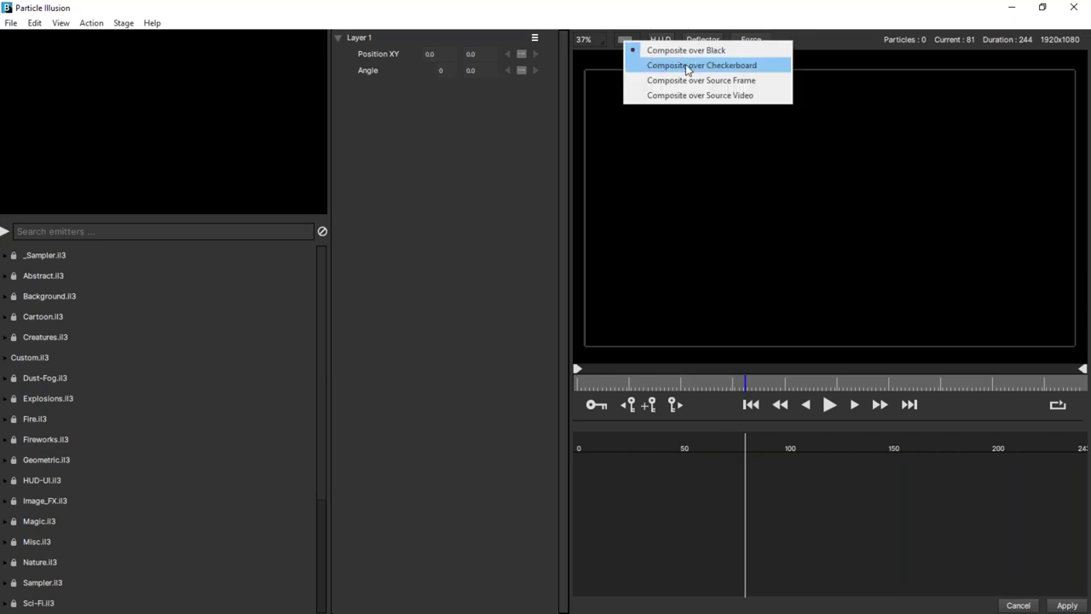
{"action": "left_click", "coordinate": [750, 94]}
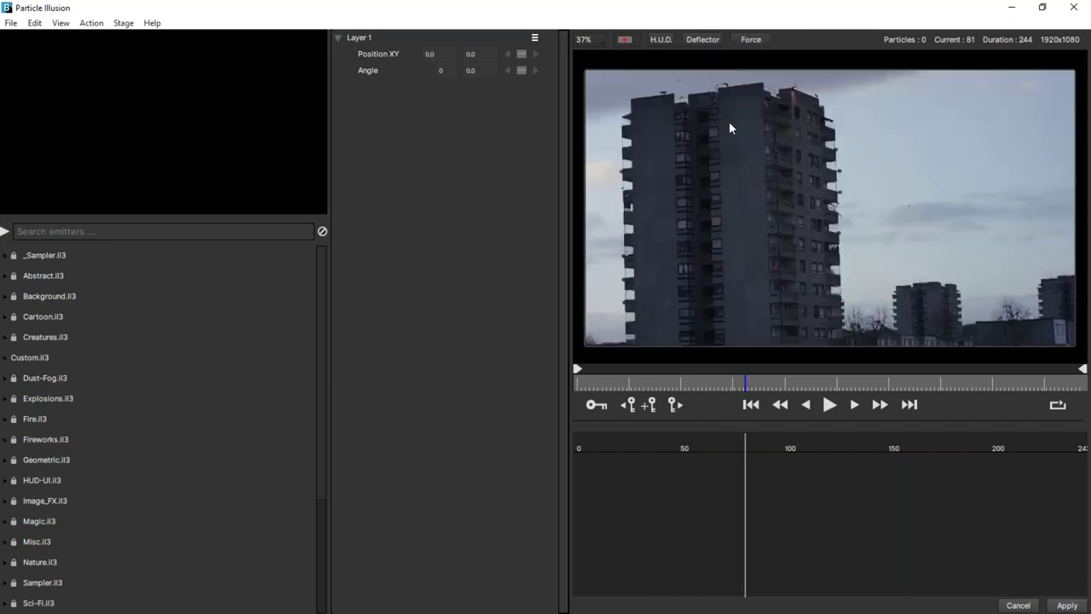
Search the emitter library for "fire 03" and select the Fire 03 ::pe PR:: emitter in Fire.il3.
{"action": "left_click", "coordinate": [53, 230]}
{"action": "type", "text": "fire"}
{"action": "scroll", "coordinate": [320, 272], "scroll_direction": "down", "scroll_amount": 5}
{"action": "scroll", "coordinate": [327, 555], "scroll_direction": "down", "scroll_amount": 15}
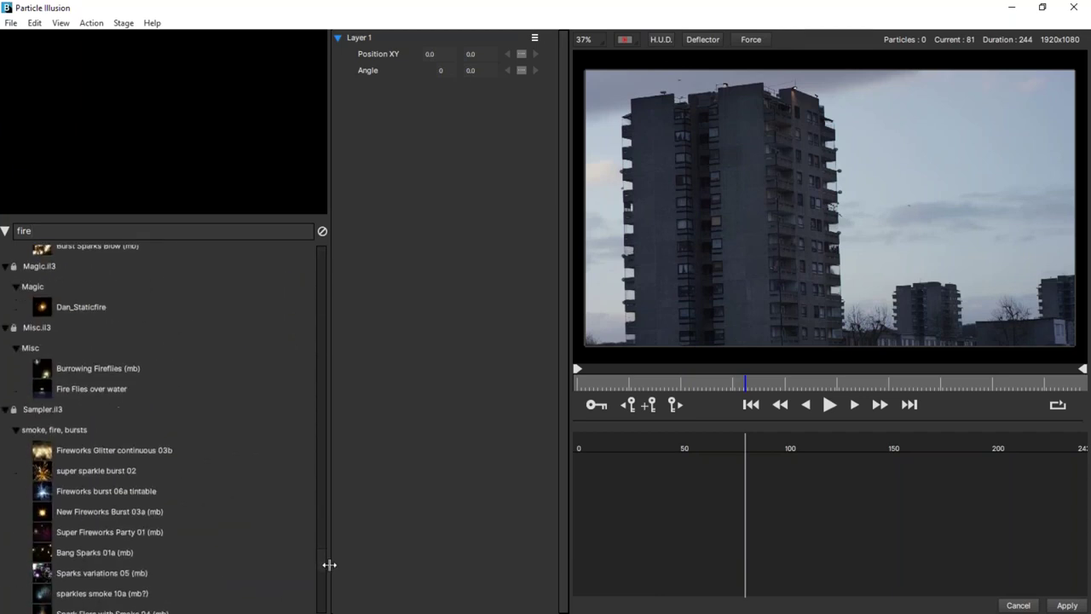
{"action": "scroll", "coordinate": [328, 594], "scroll_direction": "down", "scroll_amount": 6}
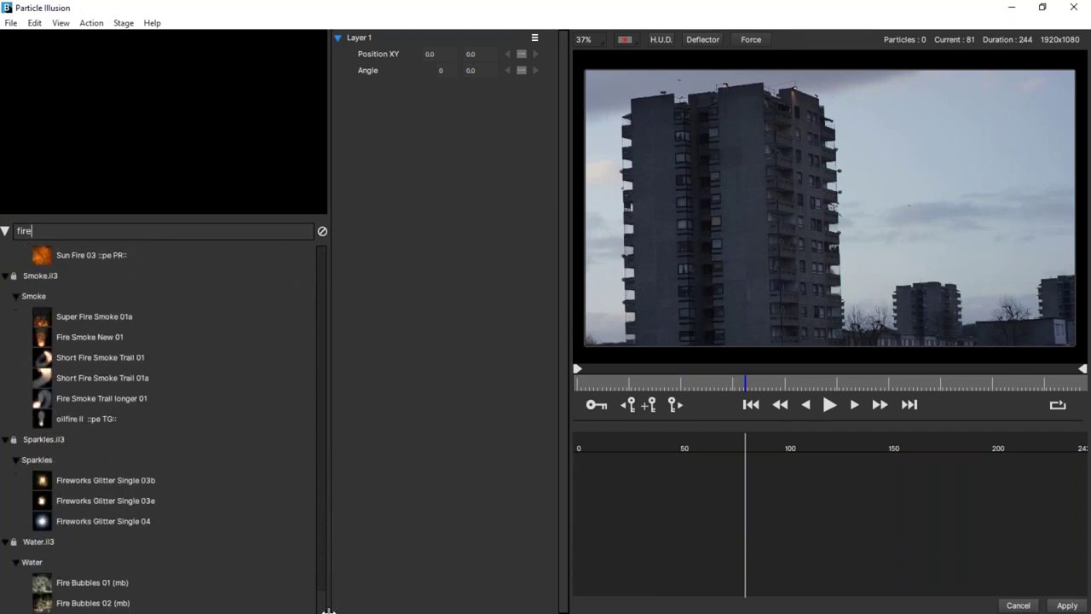
{"action": "scroll", "coordinate": [248, 377], "scroll_direction": "up", "scroll_amount": 2}
{"action": "scroll", "coordinate": [234, 332], "scroll_direction": "down", "scroll_amount": 2}
{"action": "type", "text": "3"}
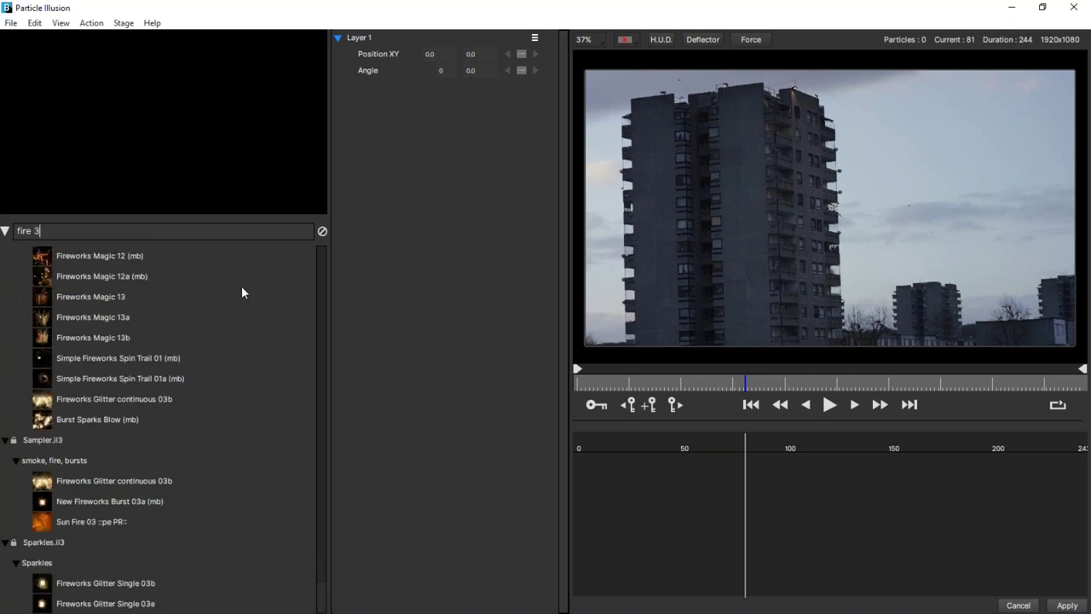
{"action": "key", "text": "BackSpace"}
{"action": "type", "text": "03"}
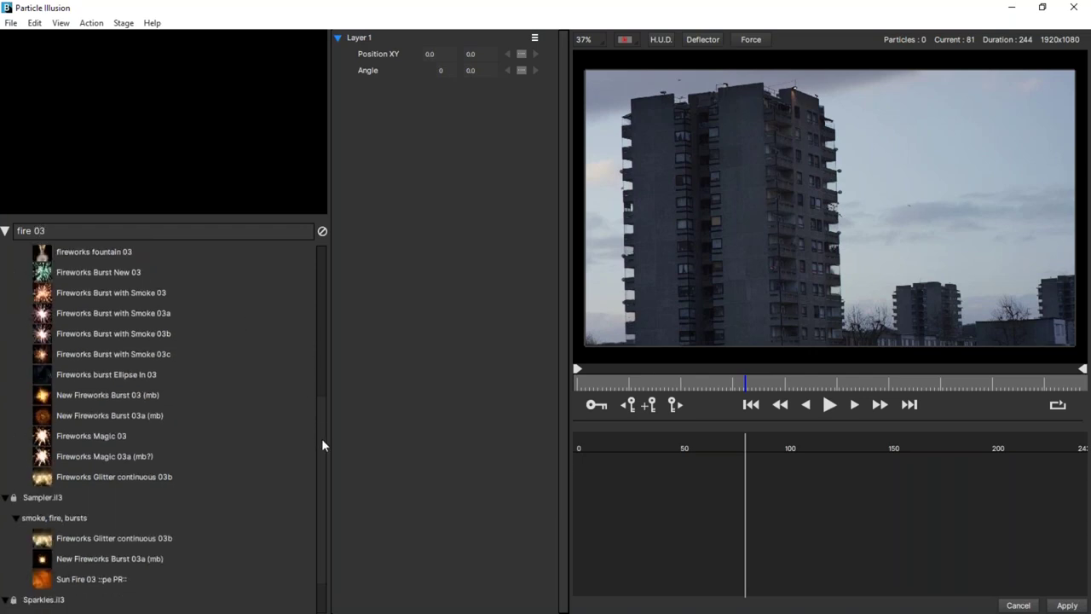
{"action": "scroll", "coordinate": [316, 409], "scroll_direction": "up", "scroll_amount": 3}
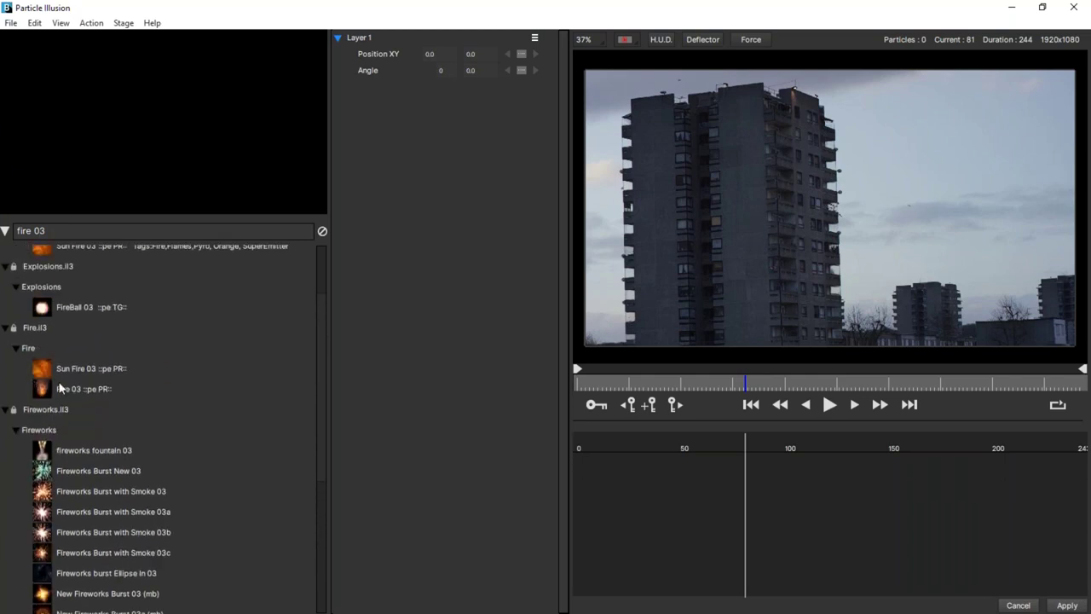
{"action": "left_click", "coordinate": [60, 388]}
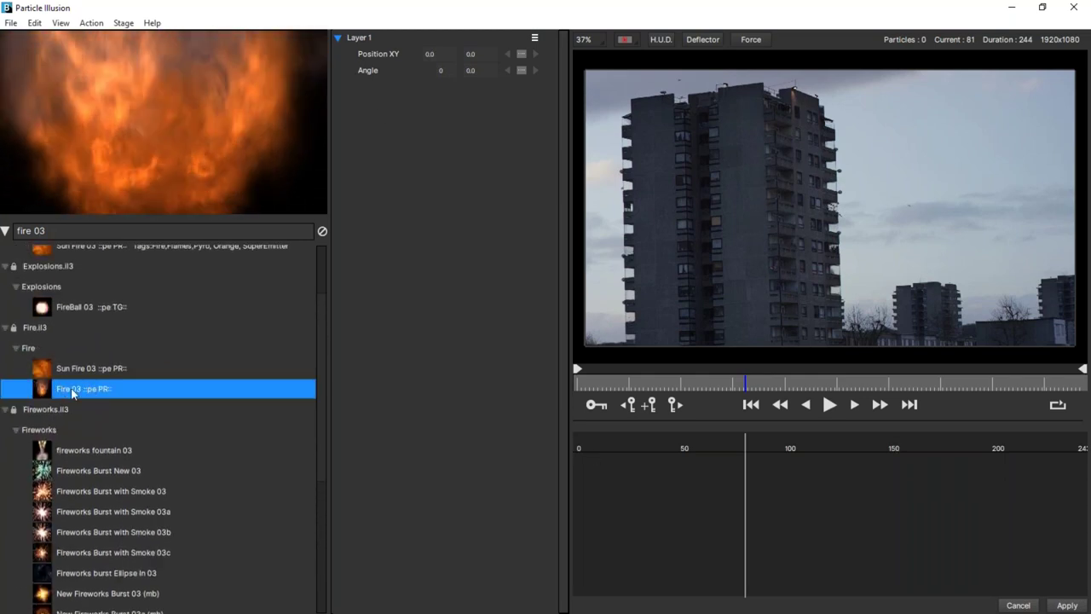
Draw a short Fire 03 line emitter across the tower's upper balconies, start it at frame 0 and play it.
{"action": "double_click", "coordinate": [44, 390]}
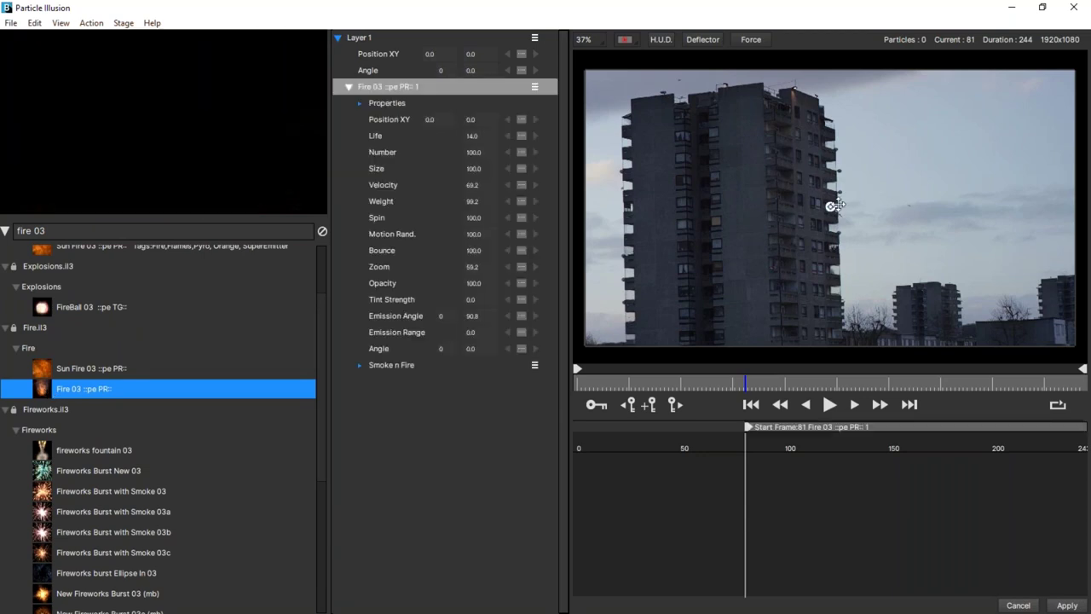
{"action": "mouse_move", "coordinate": [818, 209]}
{"action": "left_mouse_down"}
{"action": "mouse_move", "coordinate": [762, 285]}
{"action": "mouse_move", "coordinate": [812, 208]}
{"action": "mouse_move", "coordinate": [823, 213]}
{"action": "mouse_move", "coordinate": [770, 212]}
{"action": "mouse_move", "coordinate": [816, 212]}
{"action": "left_mouse_up"}
{"action": "left_click_drag", "start_coordinate": [765, 426], "coordinate": [535, 439]}
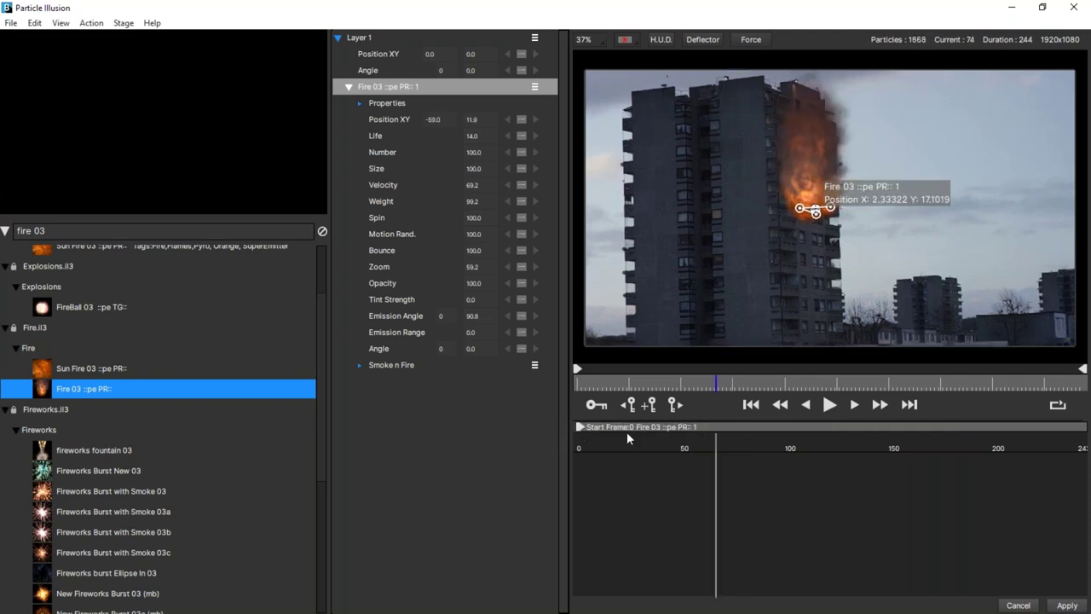
{"action": "key", "text": "space"}
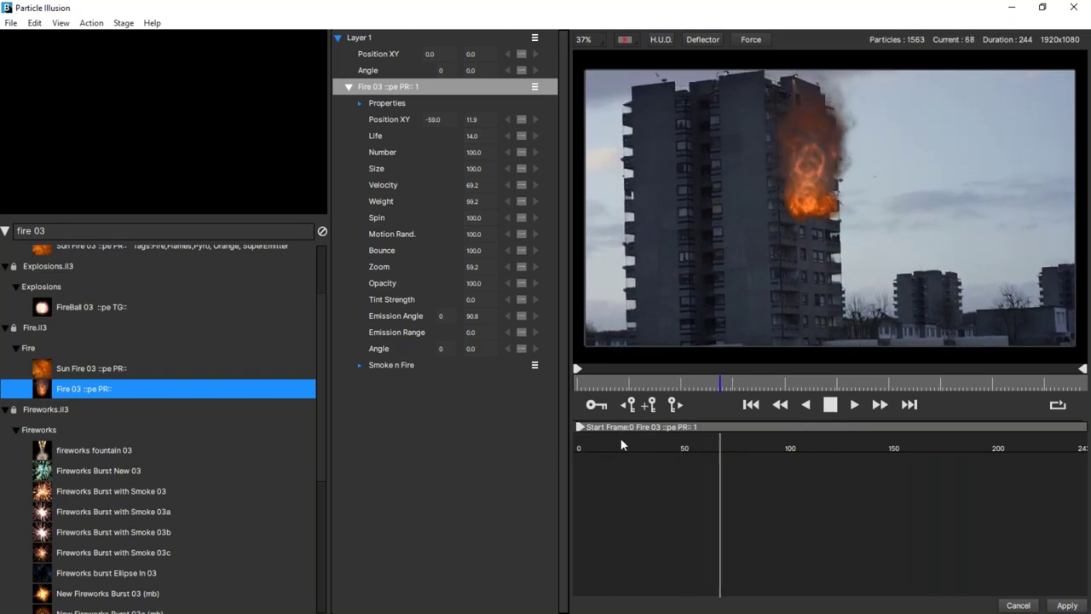
{"action": "key", "text": "space"}
Adjust the fire line's points on the balconies, shift it to about X -69, Y 18 at frame 117, and delete the emitter.
{"action": "left_click_drag", "start_coordinate": [764, 341], "coordinate": [779, 210]}
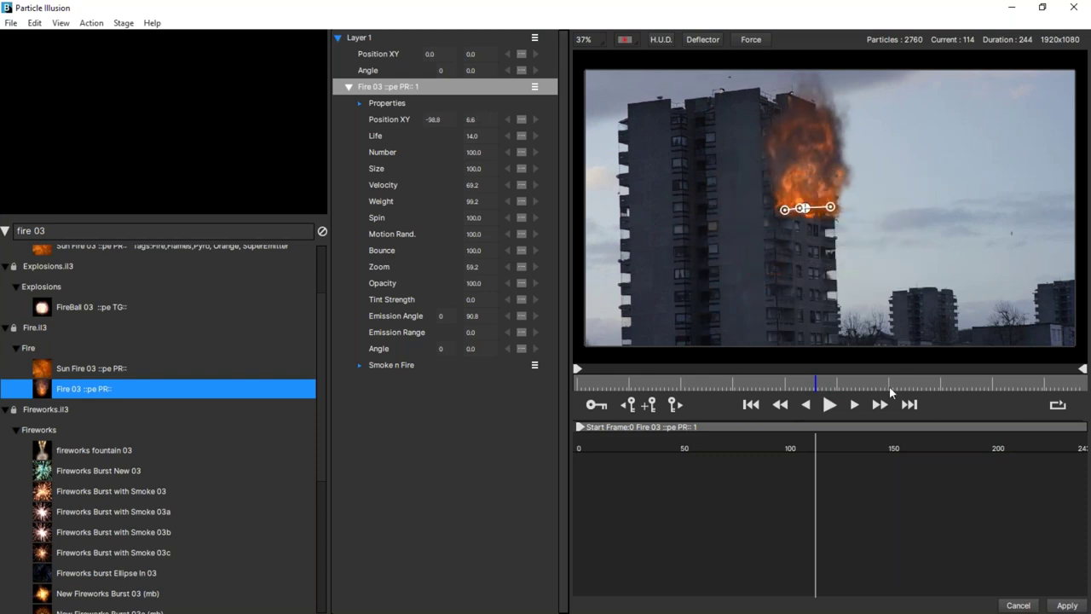
{"action": "key", "text": "Left"}
{"action": "key", "text": "Left"}
{"action": "key", "text": "Left"}
{"action": "key", "text": "Left"}
{"action": "key", "text": "Left"}
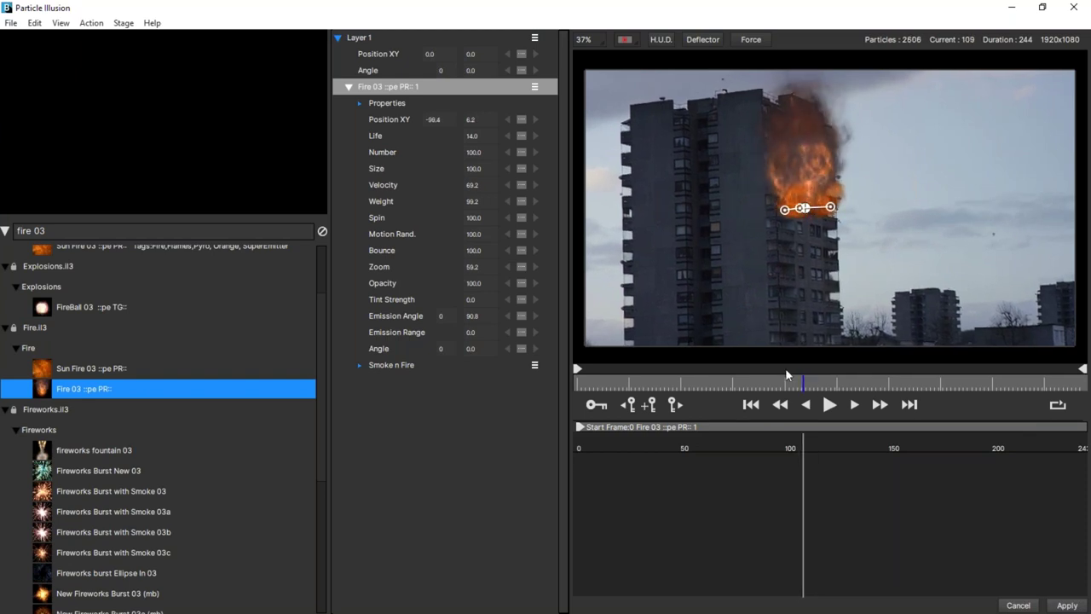
{"action": "left_click", "coordinate": [819, 383]}
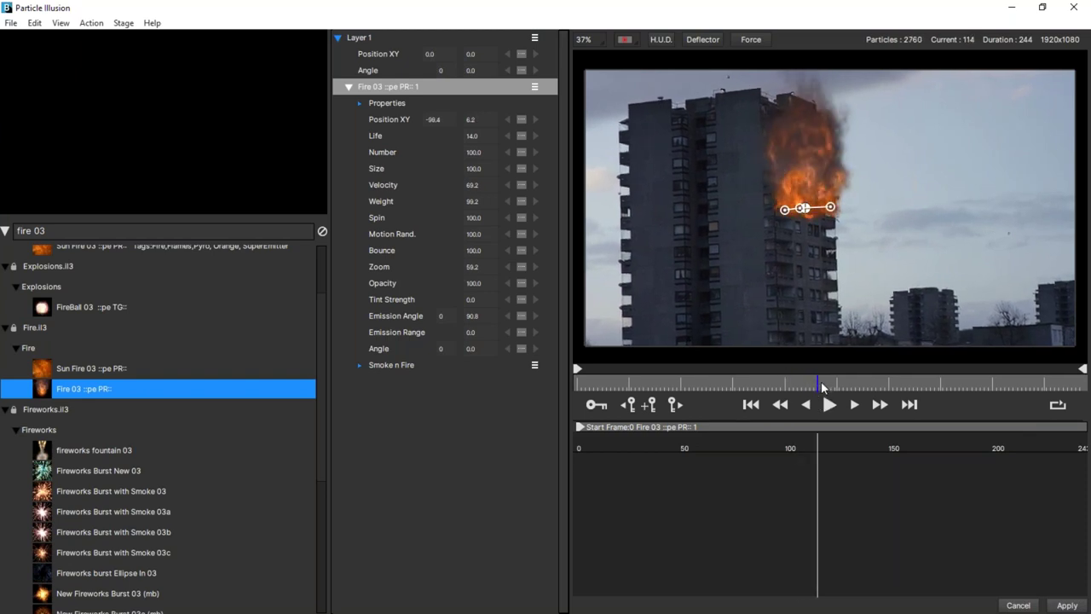
{"action": "mouse_move", "coordinate": [812, 206]}
{"action": "left_mouse_down"}
{"action": "mouse_move", "coordinate": [793, 210]}
{"action": "mouse_move", "coordinate": [803, 225]}
{"action": "left_mouse_up"}
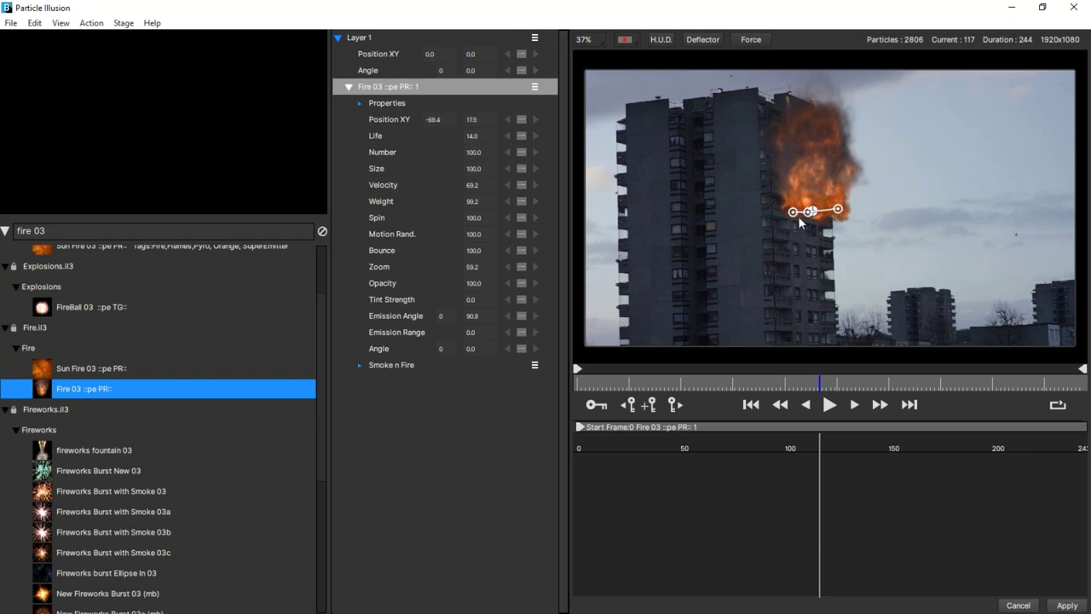
{"action": "key", "text": "Delete"}
Add a short Fire 03 line emitter on the tower facade at about X -224, Y 180 and set its start to frame 2.
{"action": "double_click", "coordinate": [42, 389]}
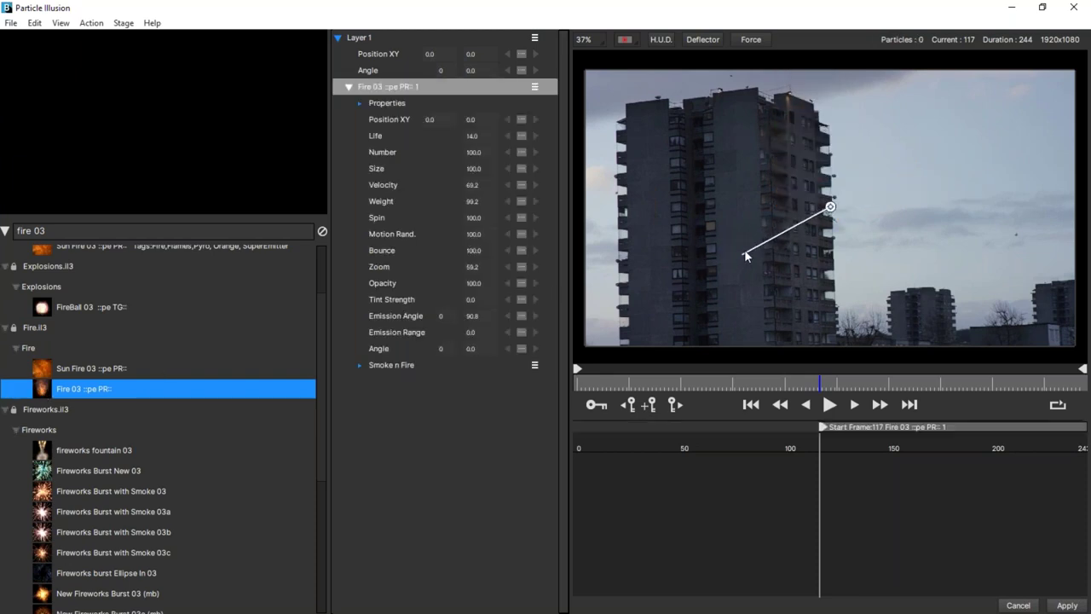
{"action": "left_click_drag", "start_coordinate": [816, 208], "coordinate": [774, 255]}
{"action": "left_click_drag", "start_coordinate": [826, 419], "coordinate": [584, 427]}
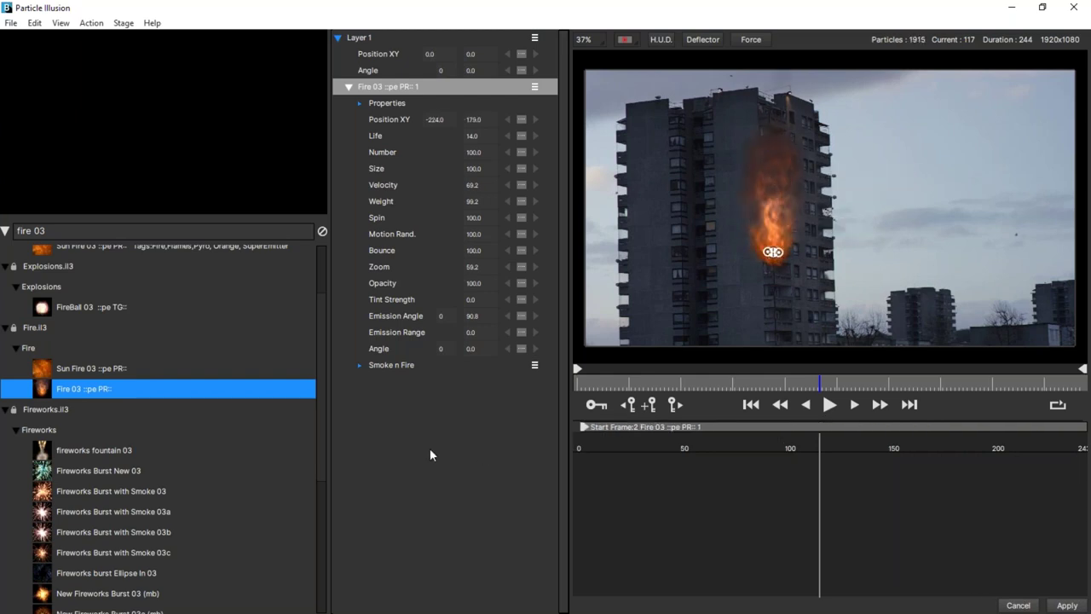
Limit the play range to frame 73 through about frame 147 and play the fire within it.
{"action": "left_click_drag", "start_coordinate": [576, 370], "coordinate": [703, 370]}
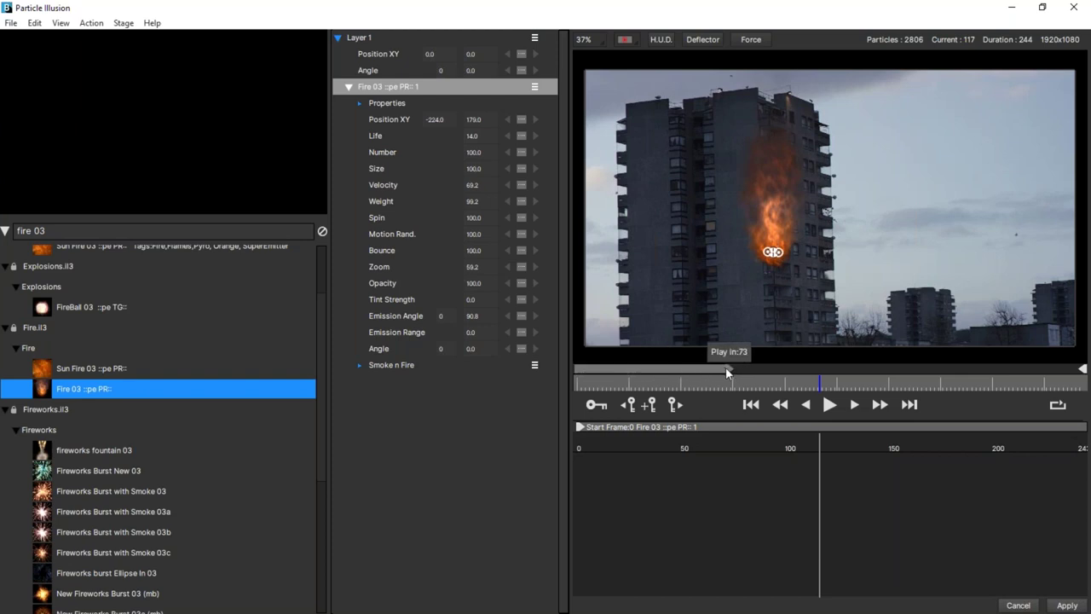
{"action": "left_click_drag", "start_coordinate": [1082, 369], "coordinate": [887, 373]}
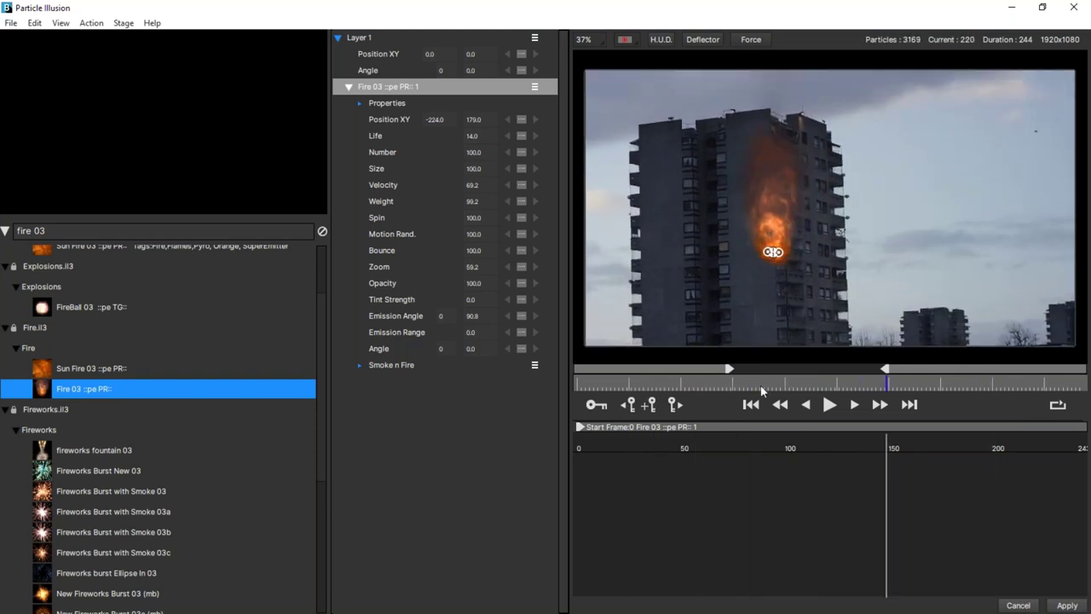
{"action": "left_click", "coordinate": [827, 406]}
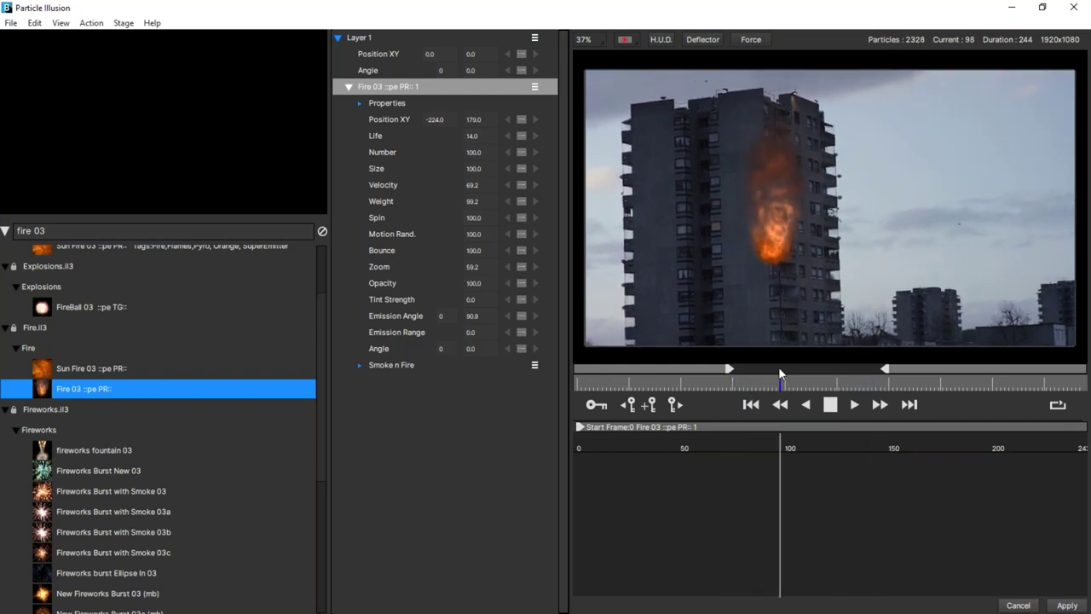
{"action": "key", "text": "space"}
Move the fire emitter down the facade to X -221, Y 246 and reduce its Zoom to 28.2.
{"action": "mouse_move", "coordinate": [774, 254]}
{"action": "left_mouse_down"}
{"action": "mouse_move", "coordinate": [876, 236]}
{"action": "mouse_move", "coordinate": [790, 236]}
{"action": "mouse_move", "coordinate": [773, 269]}
{"action": "left_mouse_up"}
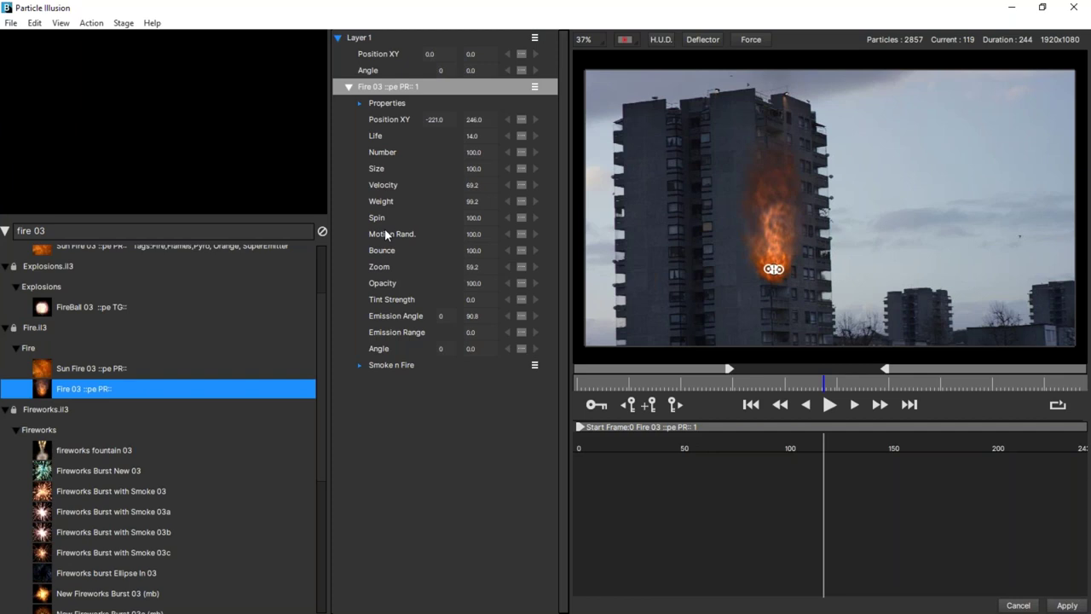
{"action": "left_click_drag", "start_coordinate": [471, 267], "coordinate": [447, 267]}
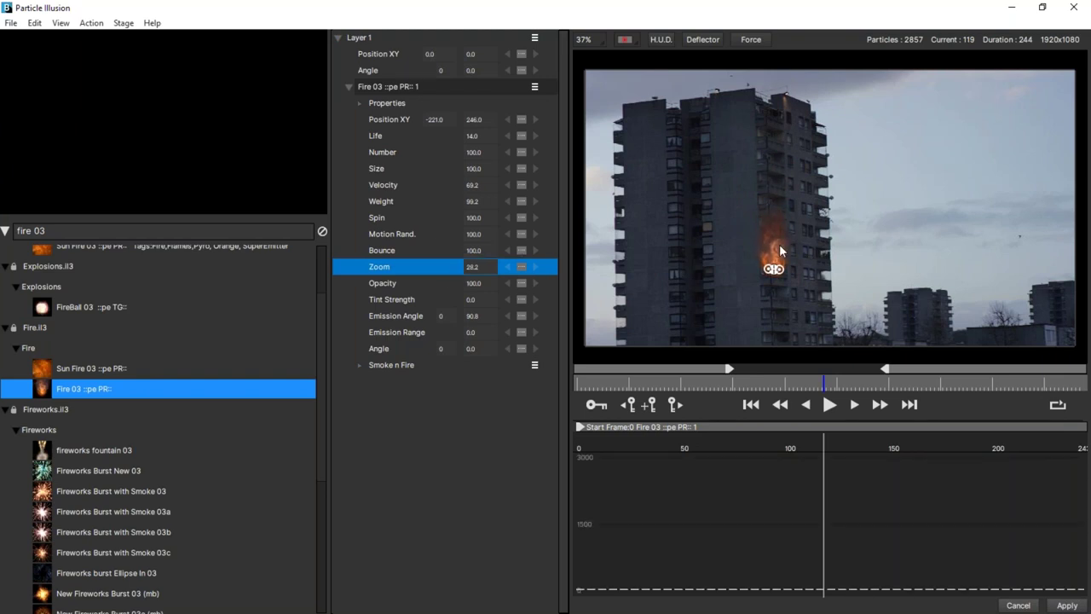
Examine the fire on the facade at 50% view and check it at frame 132.
{"action": "left_click", "coordinate": [594, 41]}
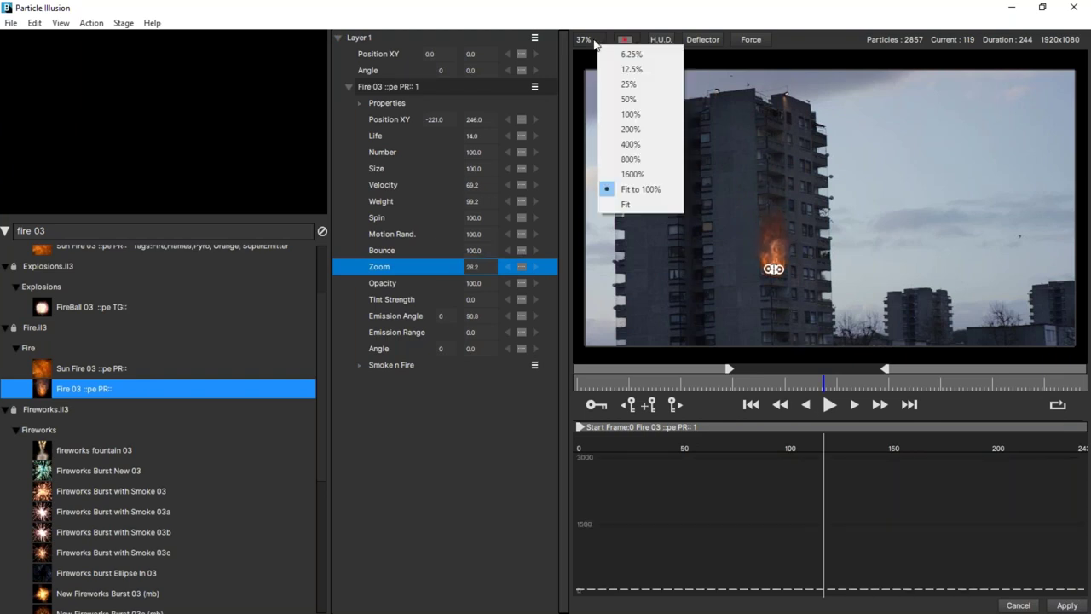
{"action": "left_click", "coordinate": [651, 94]}
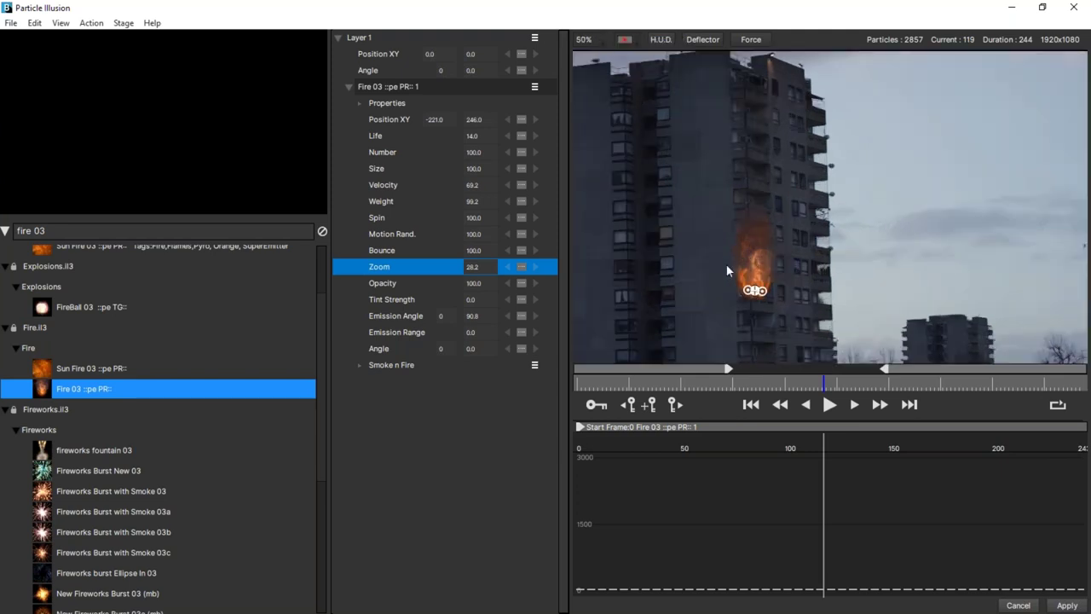
{"action": "scroll", "coordinate": [821, 307], "scroll_direction": "up", "scroll_amount": 2}
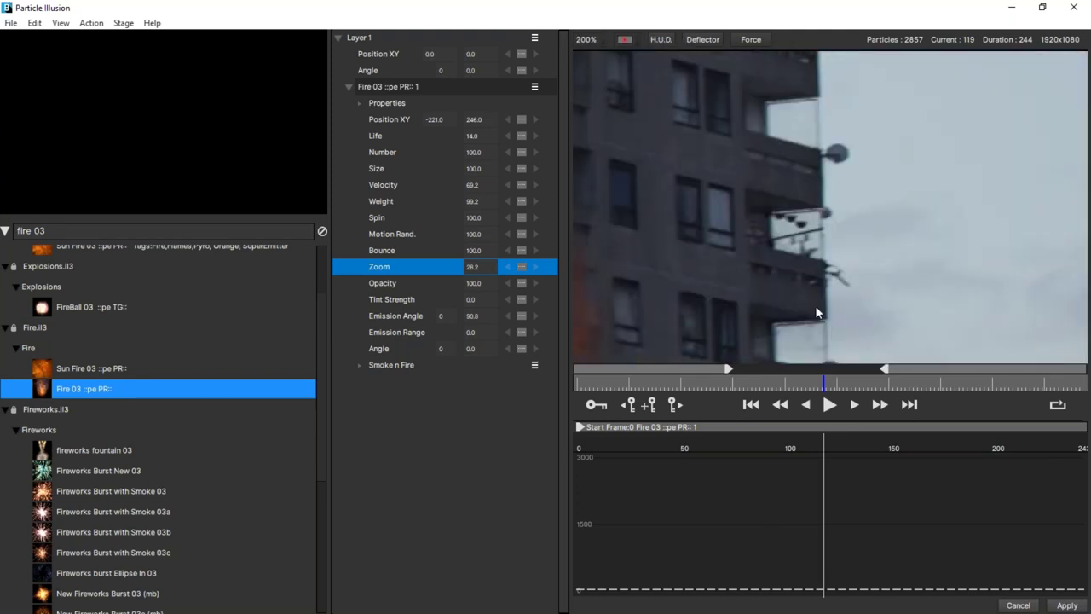
{"action": "scroll", "coordinate": [815, 305], "scroll_direction": "down", "scroll_amount": 2}
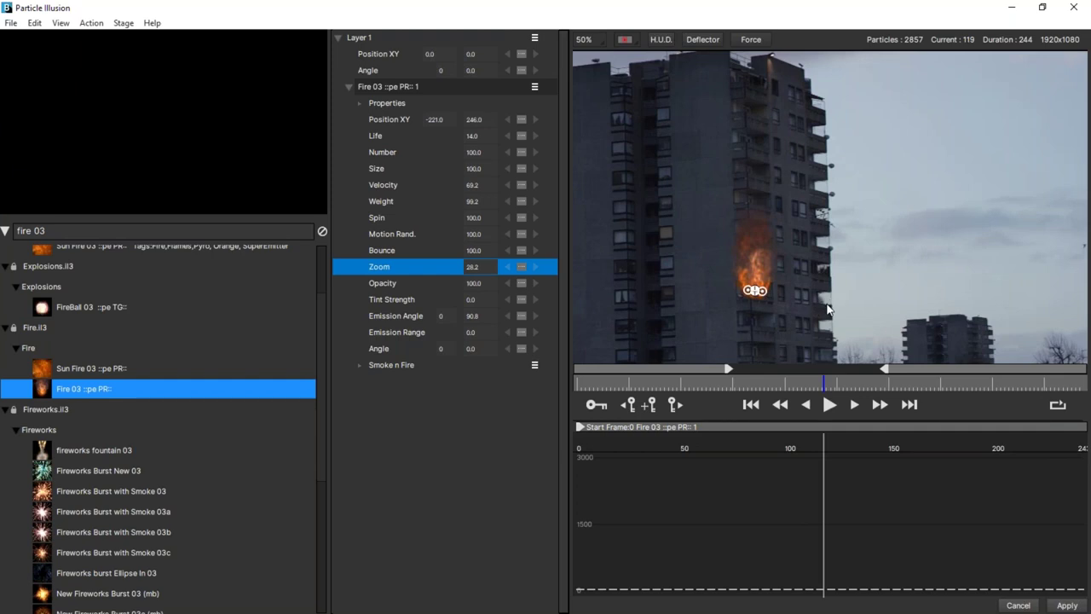
{"action": "scroll", "coordinate": [827, 310], "scroll_direction": "up", "scroll_amount": 2}
{"action": "scroll", "coordinate": [912, 282], "scroll_direction": "down", "scroll_amount": 2}
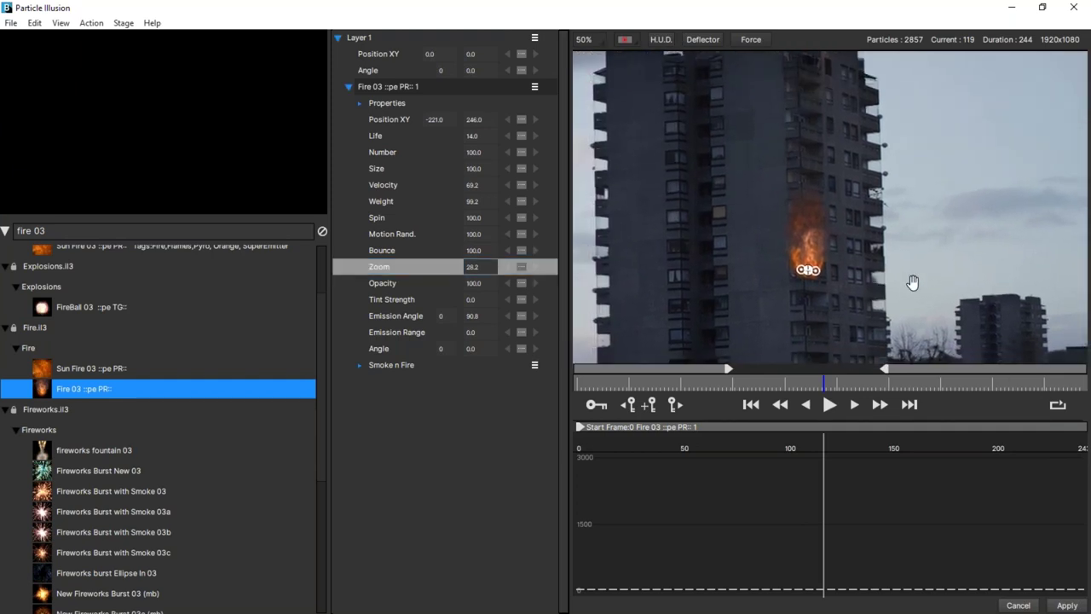
{"action": "left_click", "coordinate": [416, 410]}
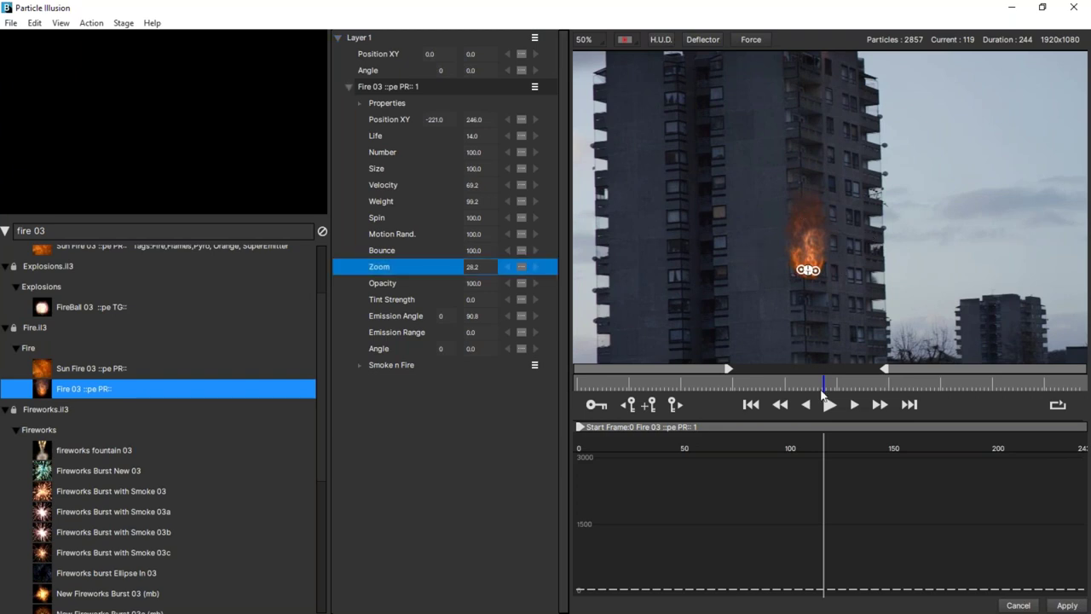
{"action": "left_click_drag", "start_coordinate": [795, 385], "coordinate": [851, 383]}
Set the Fire 03 emitter's Frames to Preload to 43 and its Random Seed to 8719.
{"action": "left_click", "coordinate": [359, 364]}
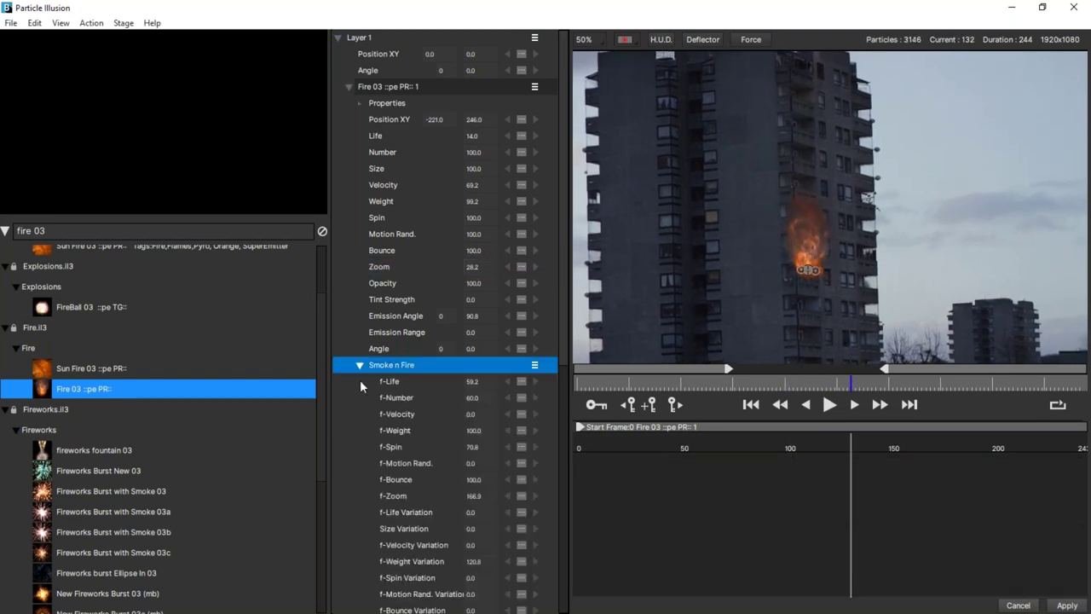
{"action": "left_click", "coordinate": [360, 102]}
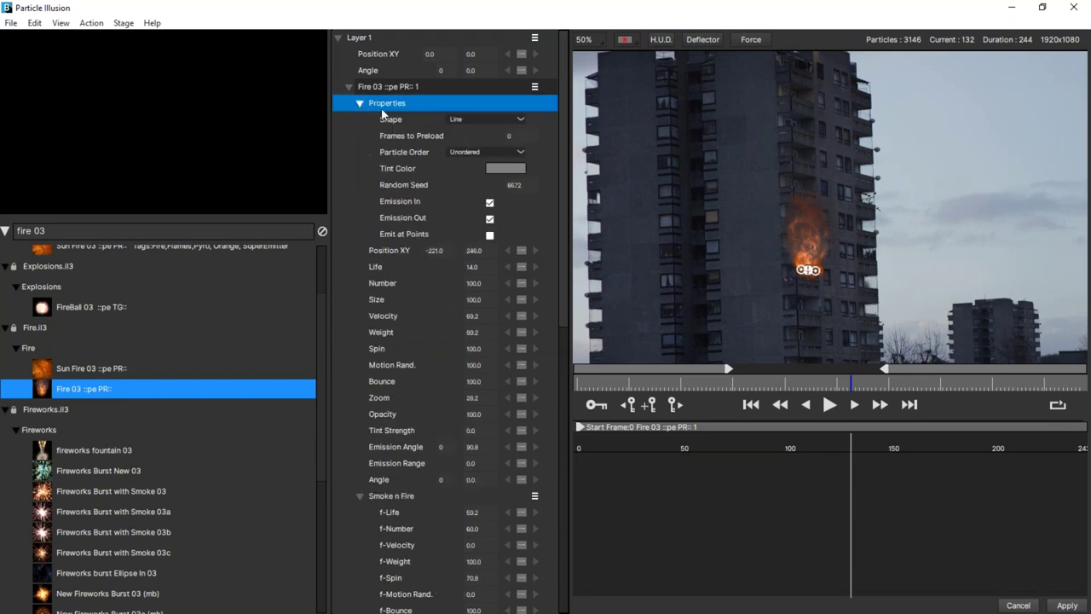
{"action": "left_click", "coordinate": [510, 135]}
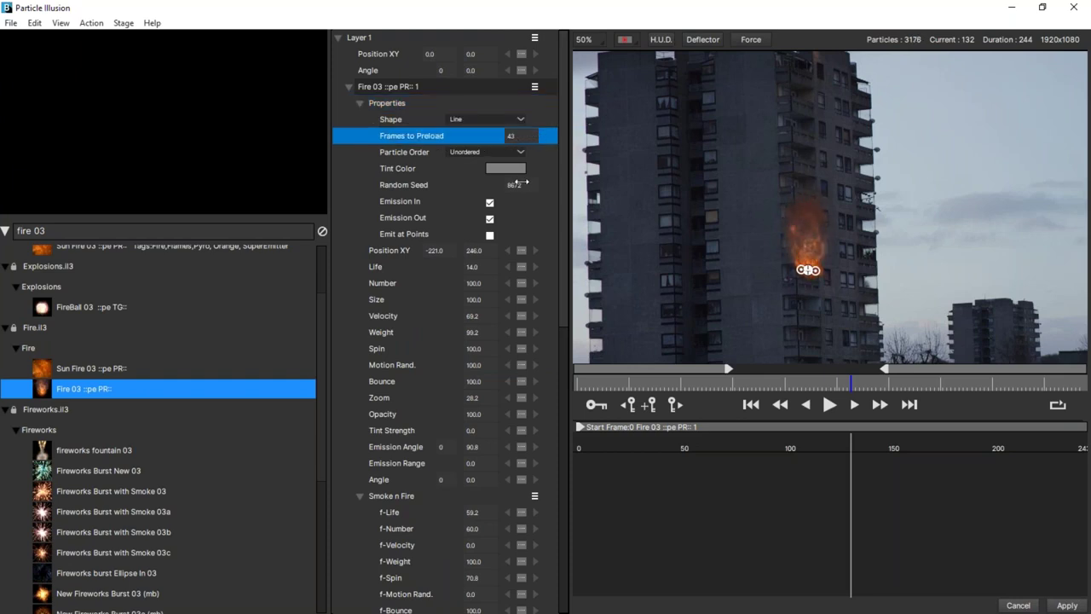
{"action": "left_click_drag", "start_coordinate": [523, 184], "coordinate": [554, 183]}
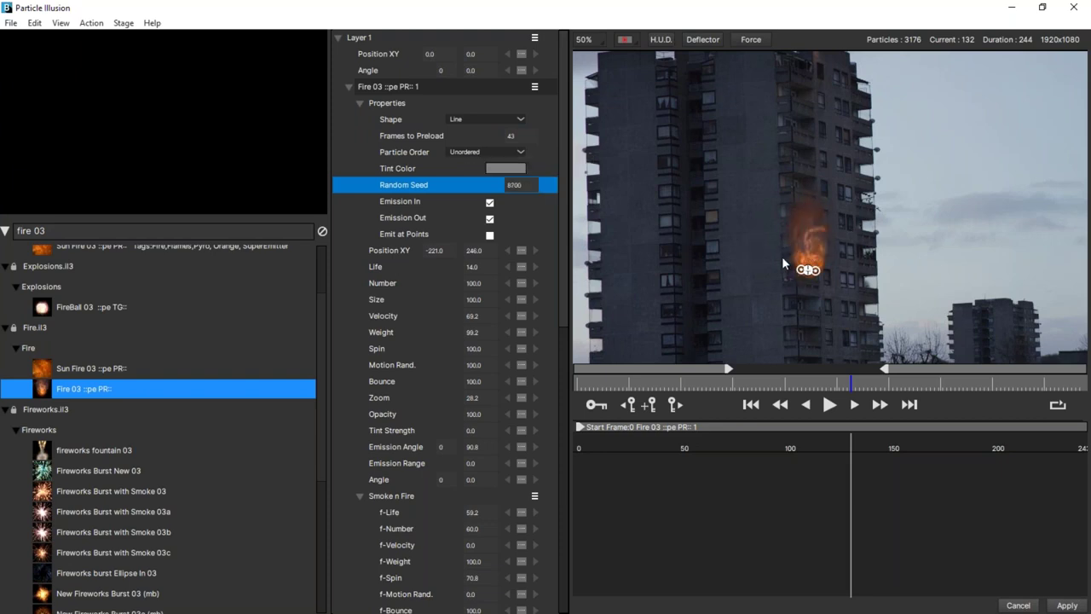
{"action": "left_click_drag", "start_coordinate": [515, 188], "coordinate": [523, 189]}
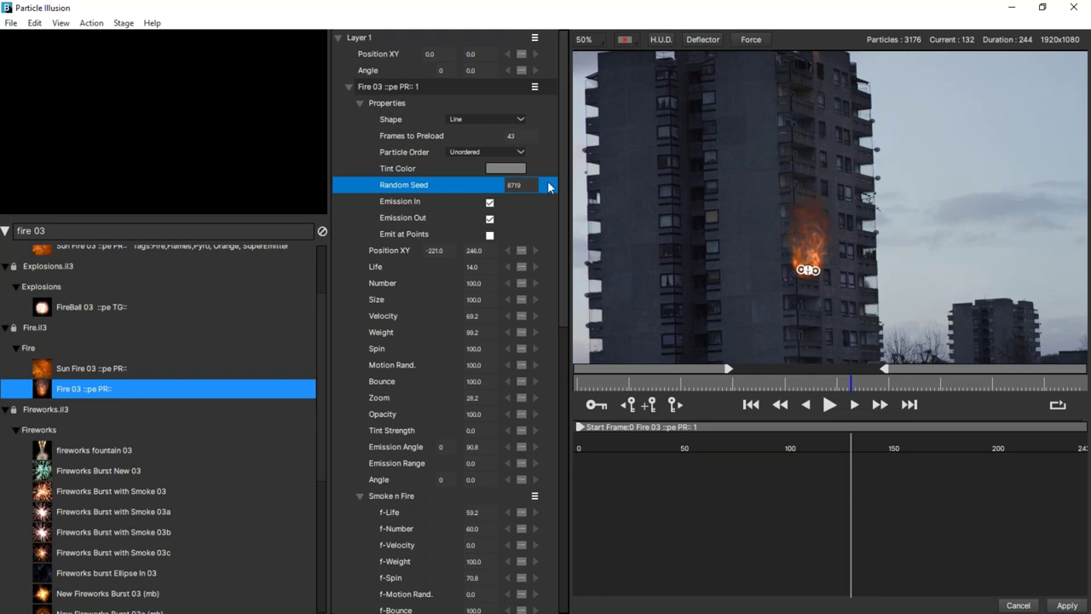
Set the Fire 03 emitter's Tint Color to yellow #f1f135.
{"action": "left_click", "coordinate": [507, 169]}
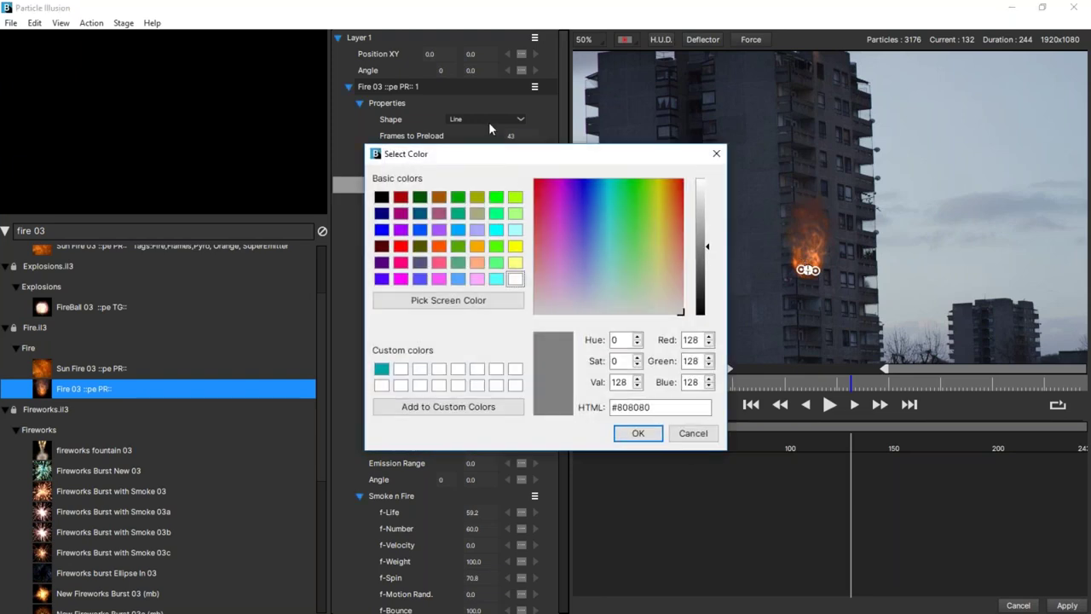
{"action": "left_click_drag", "start_coordinate": [504, 152], "coordinate": [305, 245]}
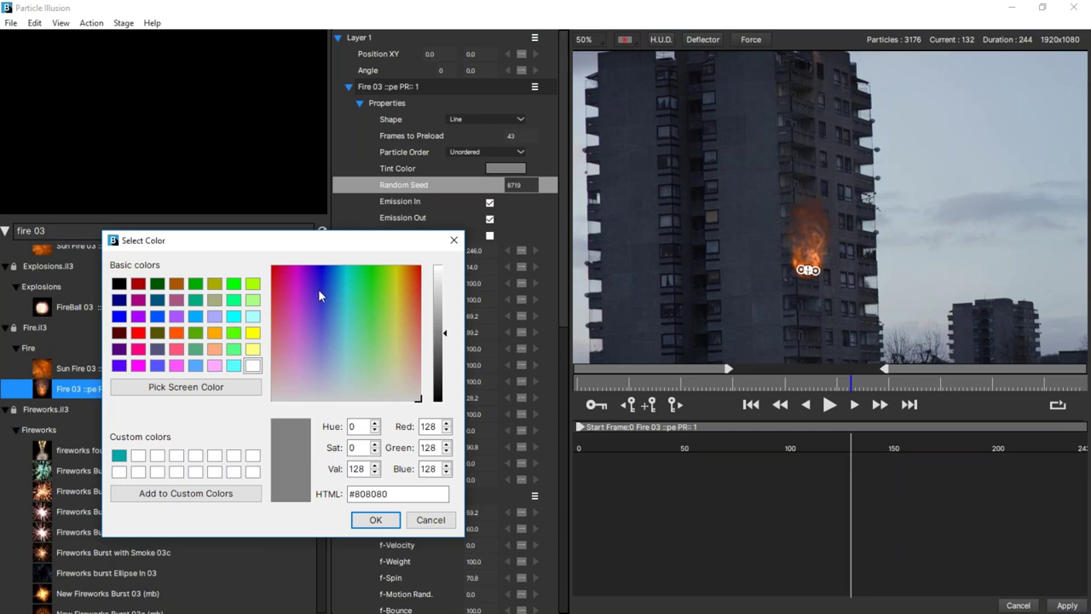
{"action": "left_click_drag", "start_coordinate": [398, 304], "coordinate": [395, 295]}
{"action": "left_click", "coordinate": [438, 271]}
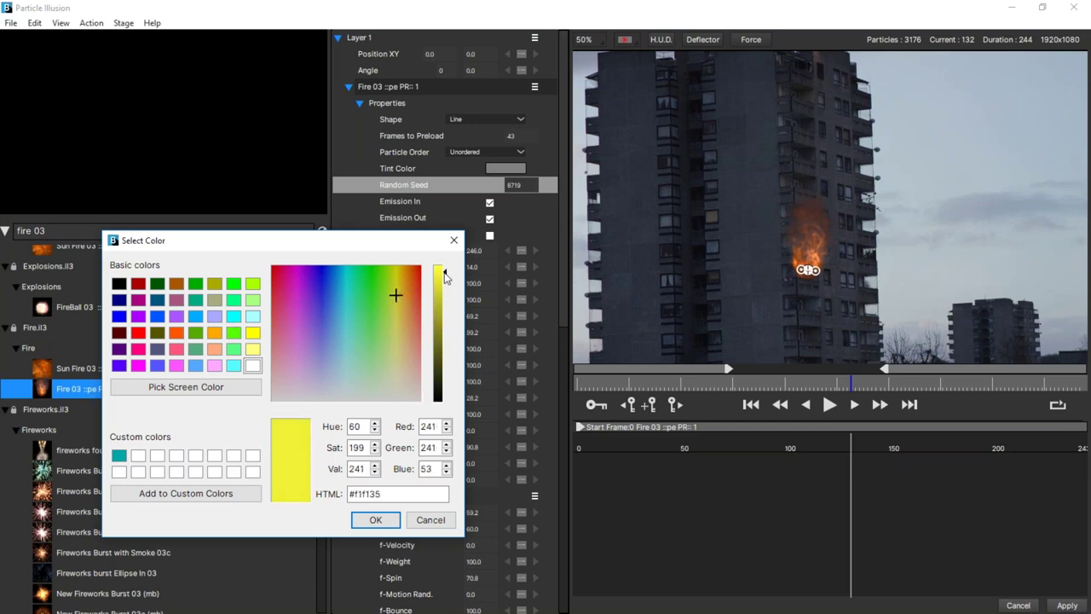
{"action": "left_click", "coordinate": [382, 519]}
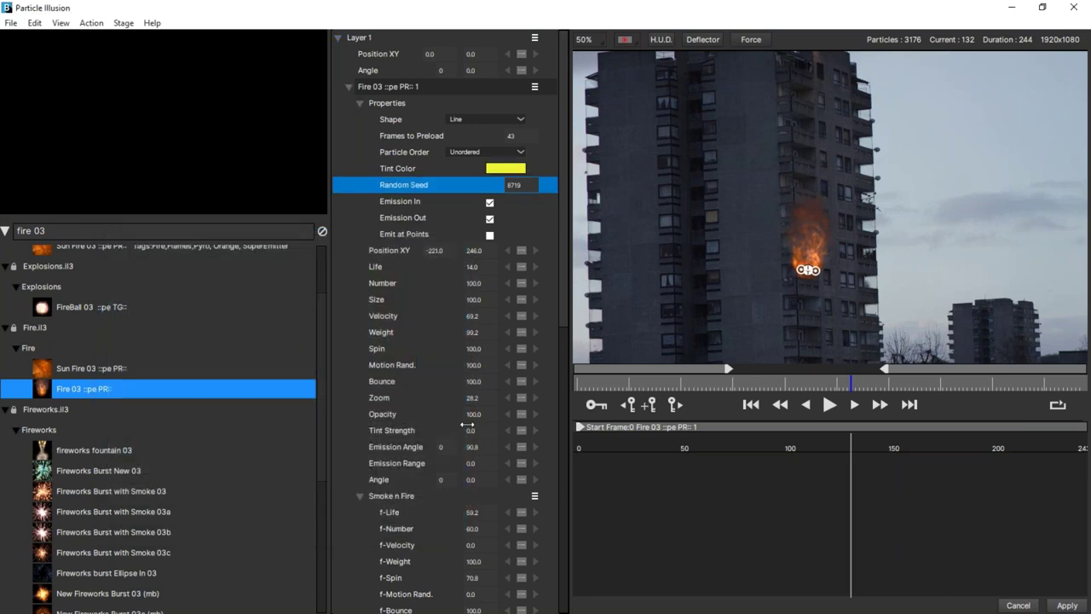
Try a Tint Strength of 44 on the Fire 03 emitter and reset it to 0.
{"action": "left_click_drag", "start_coordinate": [479, 432], "coordinate": [498, 433]}
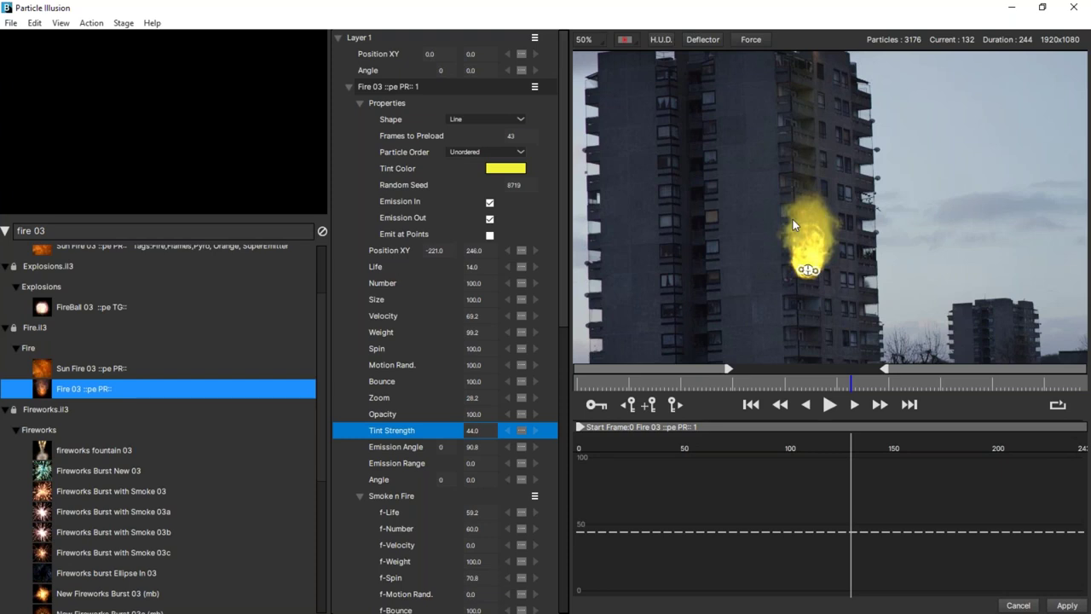
{"action": "double_click", "coordinate": [471, 430]}
{"action": "type", "text": "0"}
{"action": "key", "text": "Return"}
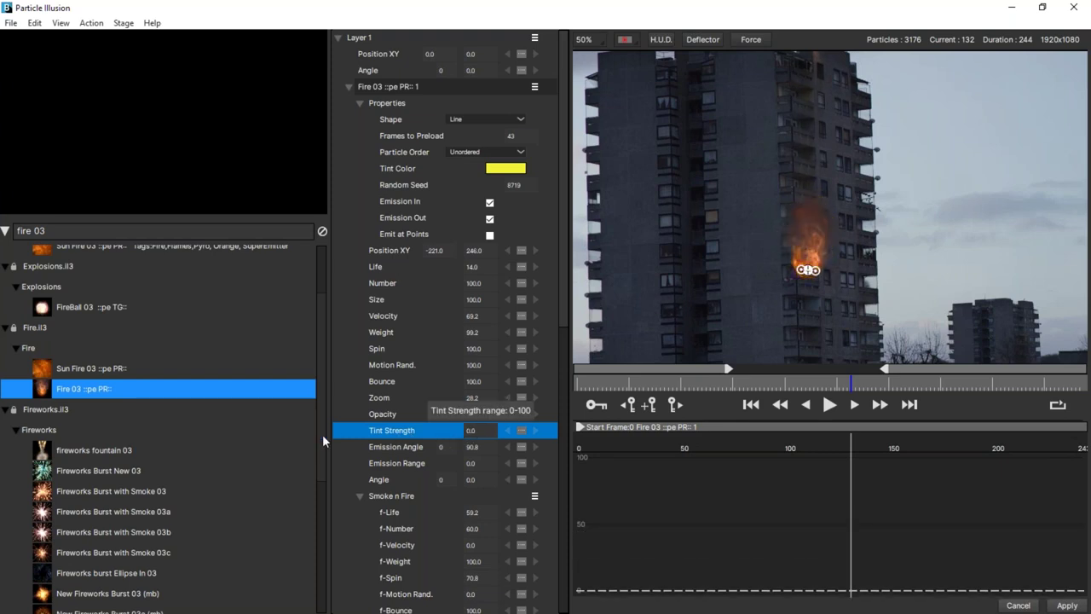
Open the color gradient of the fire particle inside Smoke n Fire and place a color stop at 15%.
{"action": "left_click", "coordinate": [347, 107]}
{"action": "left_click", "coordinate": [360, 103]}
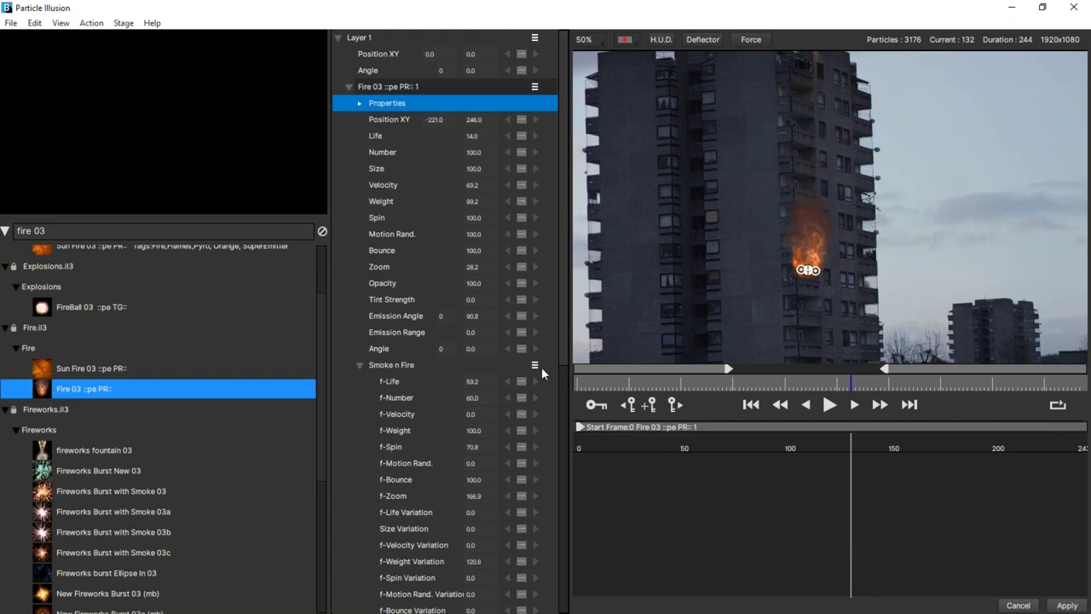
{"action": "left_click_drag", "start_coordinate": [561, 352], "coordinate": [555, 610]}
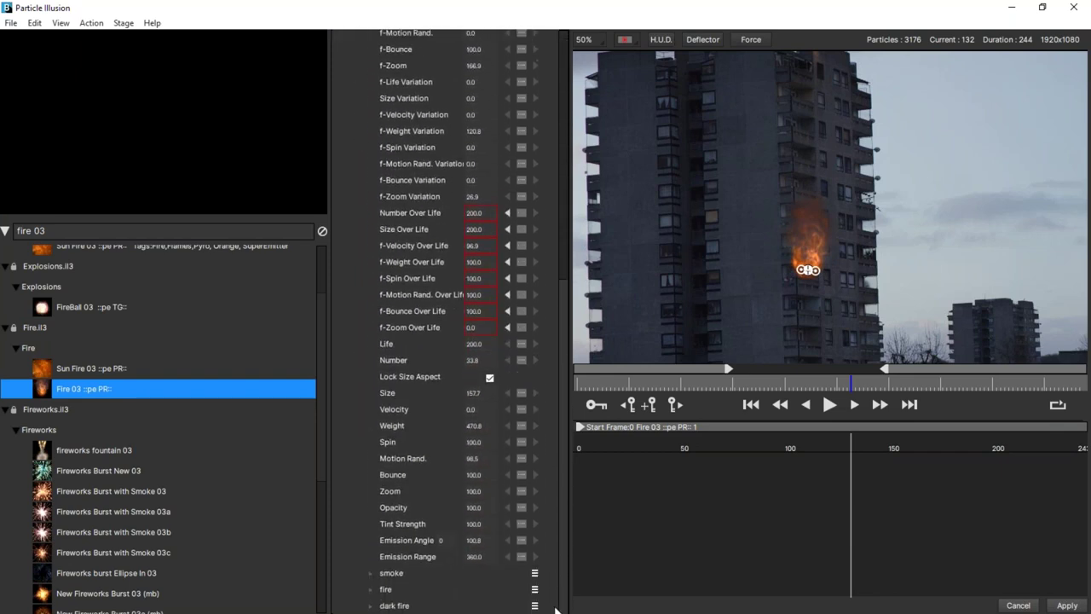
{"action": "left_click", "coordinate": [371, 589]}
{"action": "scroll", "coordinate": [565, 477], "scroll_direction": "down", "scroll_amount": 3}
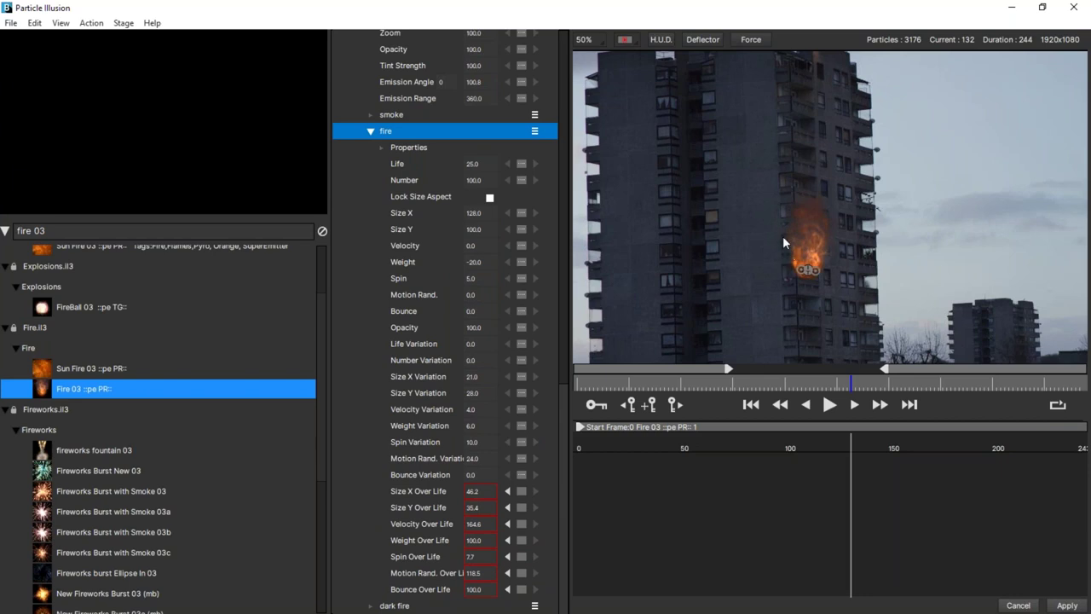
{"action": "left_click", "coordinate": [380, 146]}
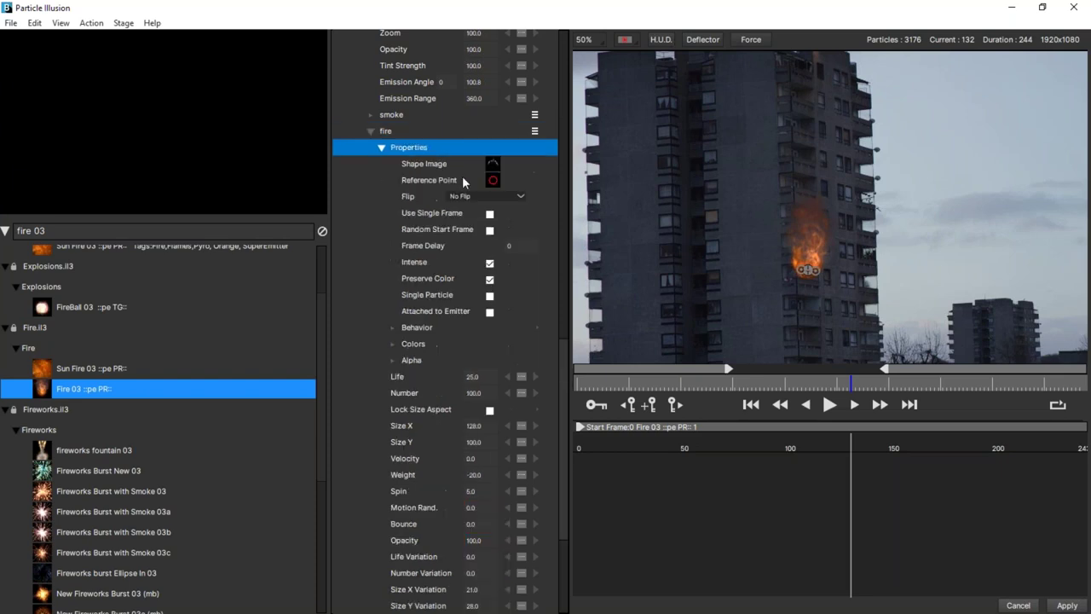
{"action": "left_click", "coordinate": [393, 344]}
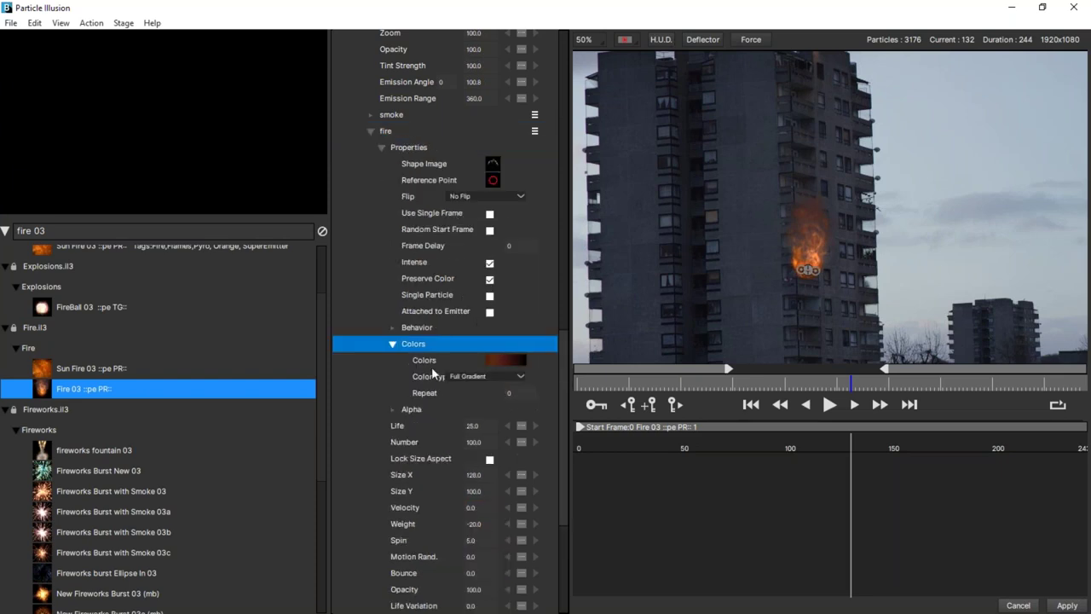
{"action": "left_click", "coordinate": [499, 361]}
{"action": "left_click_drag", "start_coordinate": [486, 300], "coordinate": [476, 300]}
Try brown #5a3110 and dark red #5a1010 on the gradient's 15% color stop.
{"action": "left_click", "coordinate": [494, 324]}
{"action": "left_click_drag", "start_coordinate": [517, 158], "coordinate": [407, 191]}
{"action": "mouse_move", "coordinate": [563, 229]}
{"action": "left_mouse_down"}
{"action": "mouse_move", "coordinate": [572, 227]}
{"action": "mouse_move", "coordinate": [562, 228]}
{"action": "left_mouse_up"}
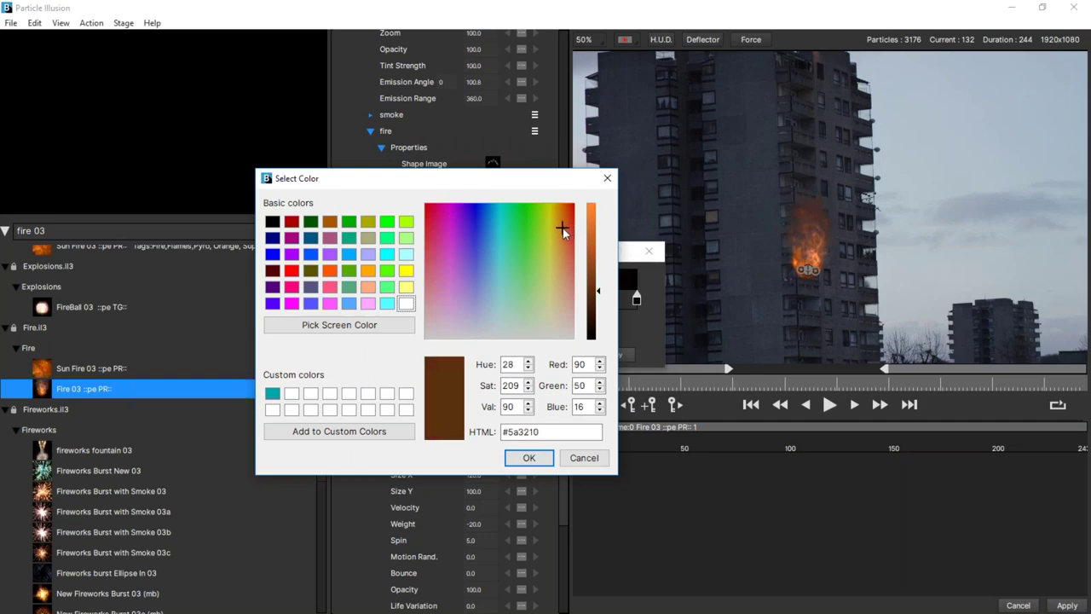
{"action": "left_click", "coordinate": [529, 457]}
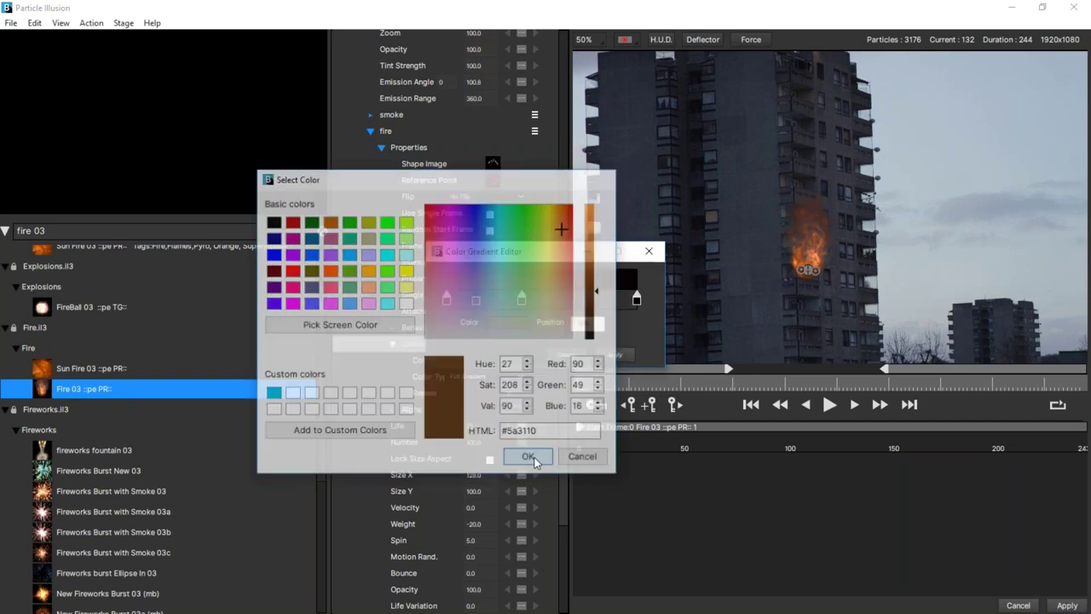
{"action": "left_click", "coordinate": [500, 320]}
{"action": "left_click_drag", "start_coordinate": [672, 202], "coordinate": [682, 202]}
{"action": "left_click", "coordinate": [639, 433]}
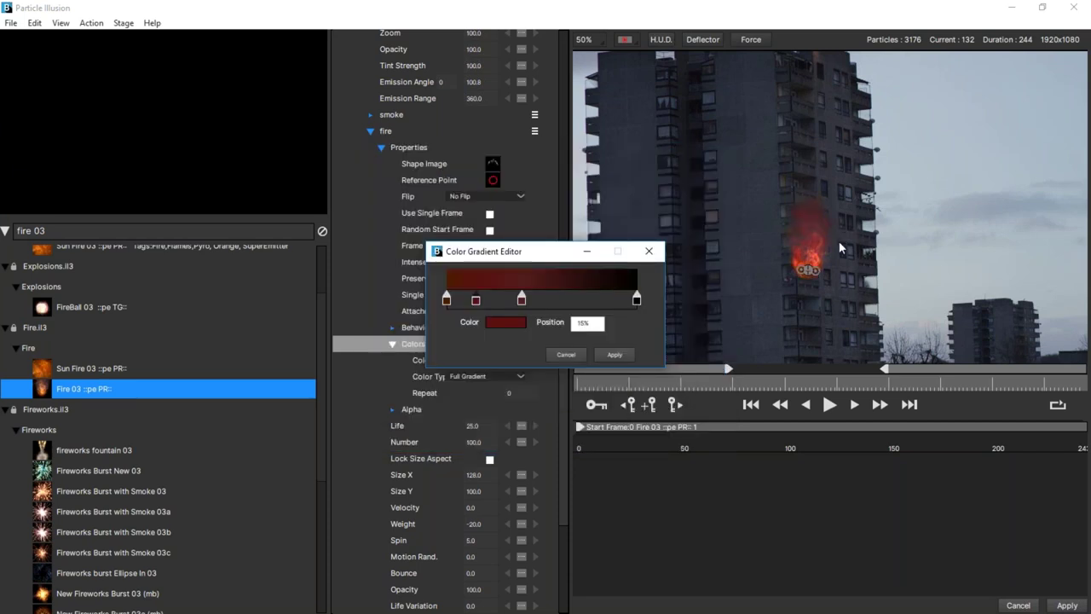
Set the gradient's 15% color stop to orange-brown #5a3210 and apply the gradient.
{"action": "left_click", "coordinate": [505, 322]}
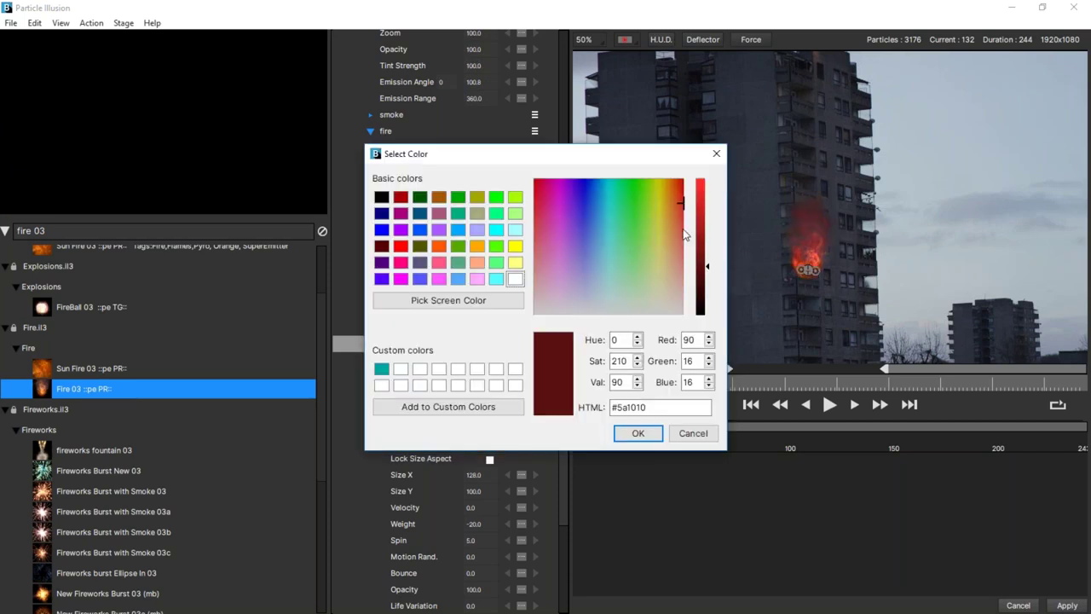
{"action": "left_click", "coordinate": [672, 202]}
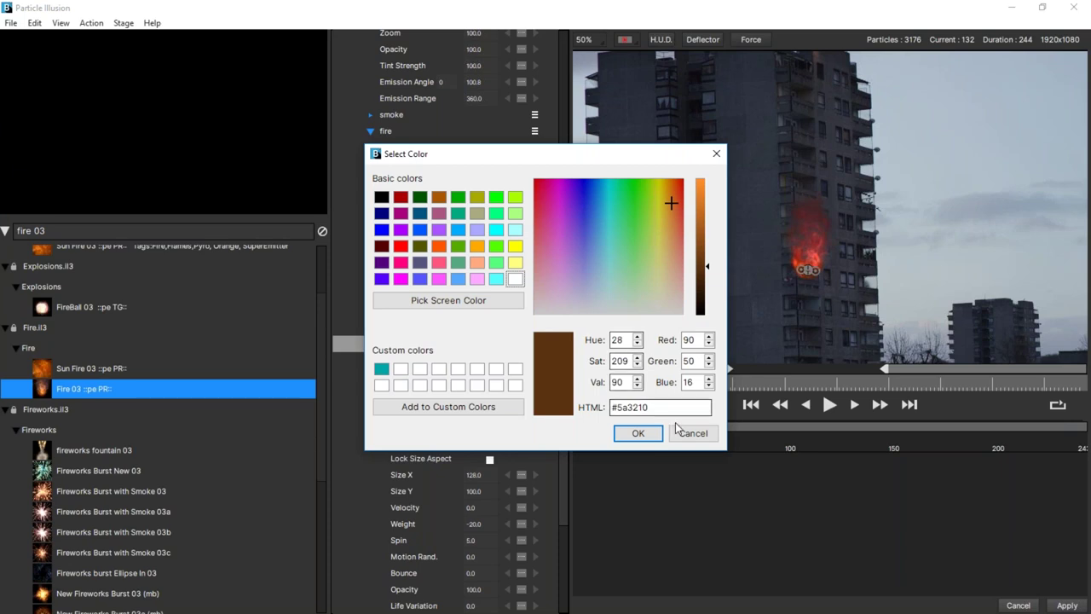
{"action": "left_click", "coordinate": [640, 433]}
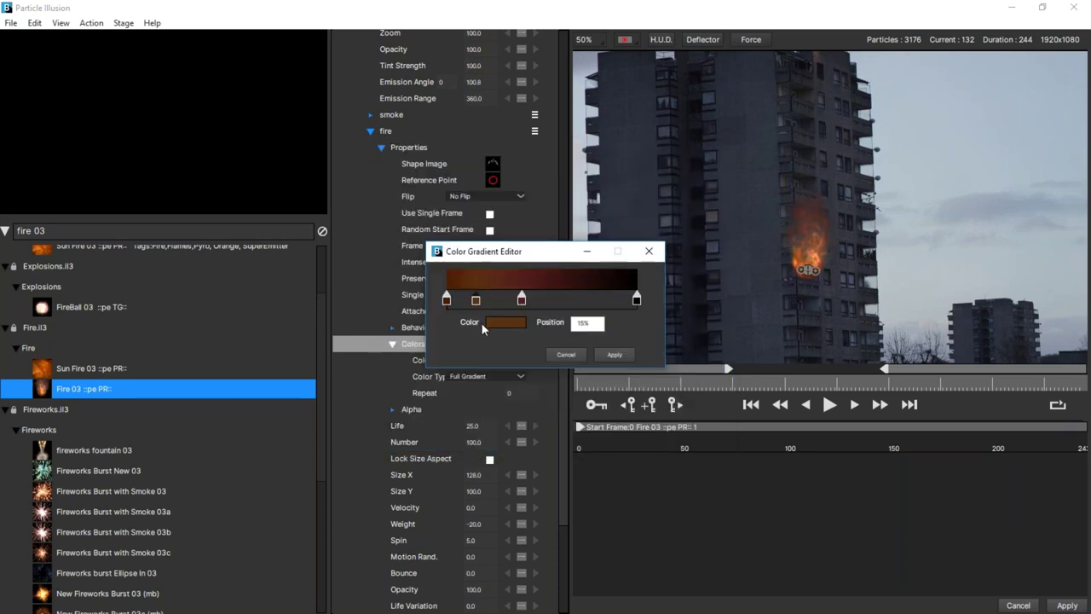
{"action": "left_click", "coordinate": [616, 354]}
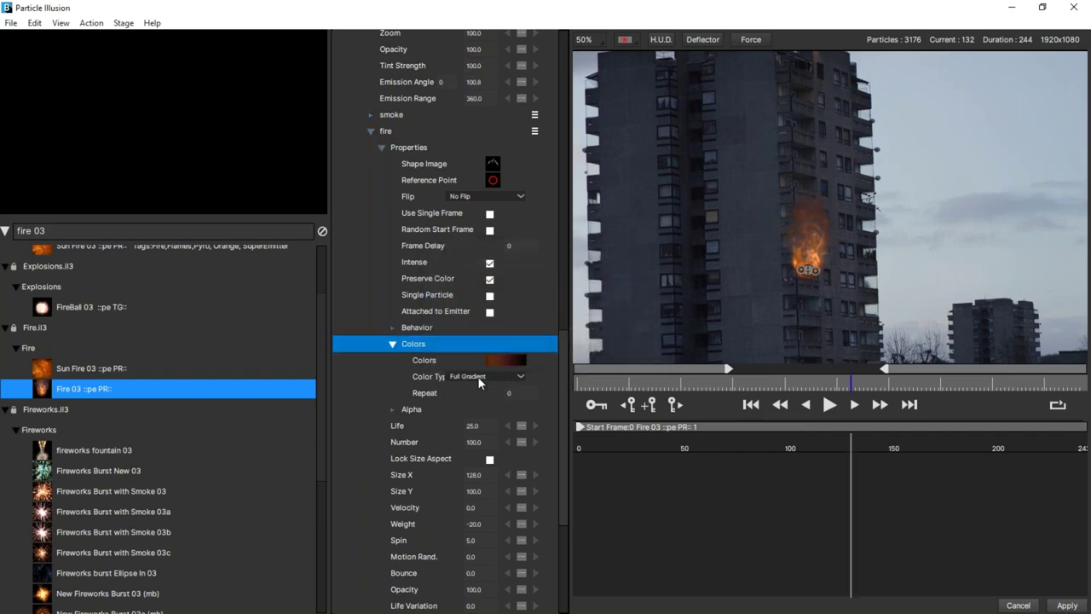
Open the fire particle's shape image in the Particle Shape Editor and preview the TrueFlame5X shape.
{"action": "left_click", "coordinate": [494, 161]}
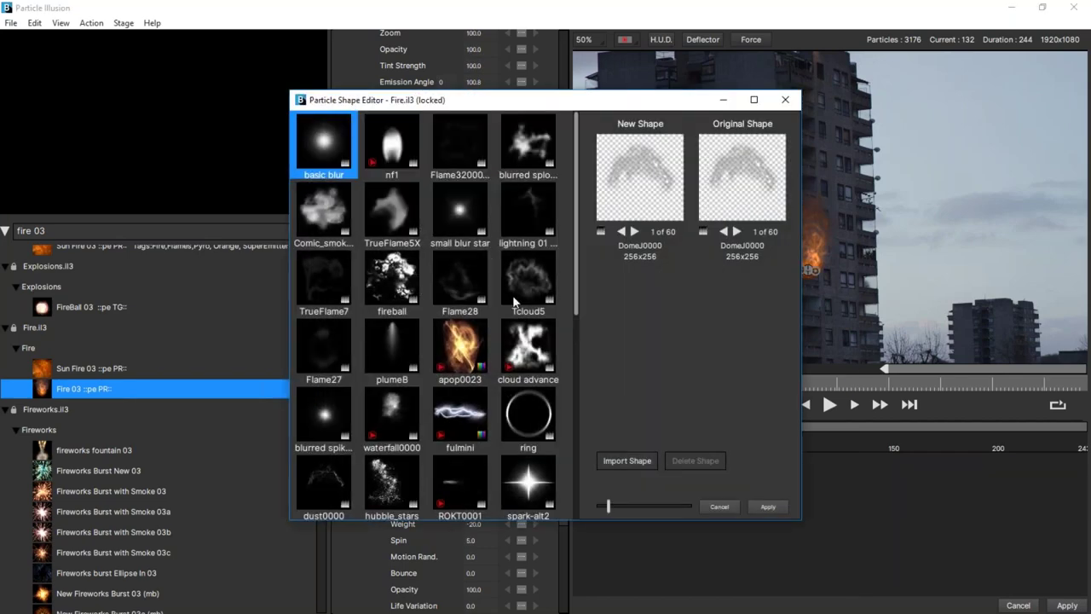
{"action": "scroll", "coordinate": [578, 226], "scroll_direction": "down", "scroll_amount": 1}
{"action": "left_click_drag", "start_coordinate": [511, 99], "coordinate": [443, 85]}
{"action": "left_click", "coordinate": [328, 138]}
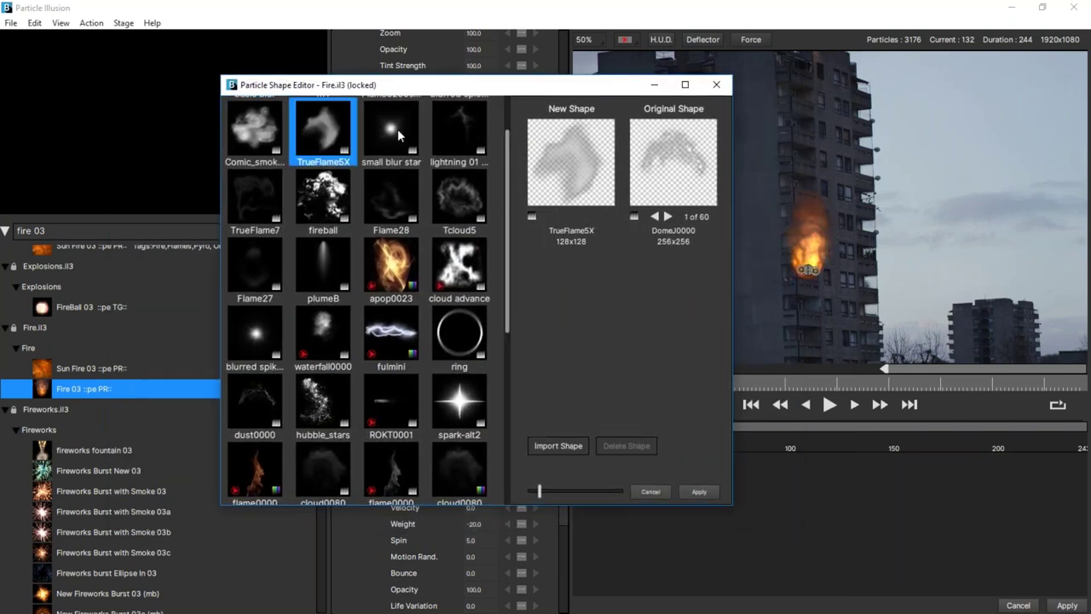
Try library shapes from small blur star through Tcloud5, Flame28, fireball, plumeB and cloud advance to fulmini as the particle's new shape.
{"action": "left_click", "coordinate": [402, 136]}
{"action": "left_click", "coordinate": [450, 137]}
{"action": "left_click", "coordinate": [459, 196]}
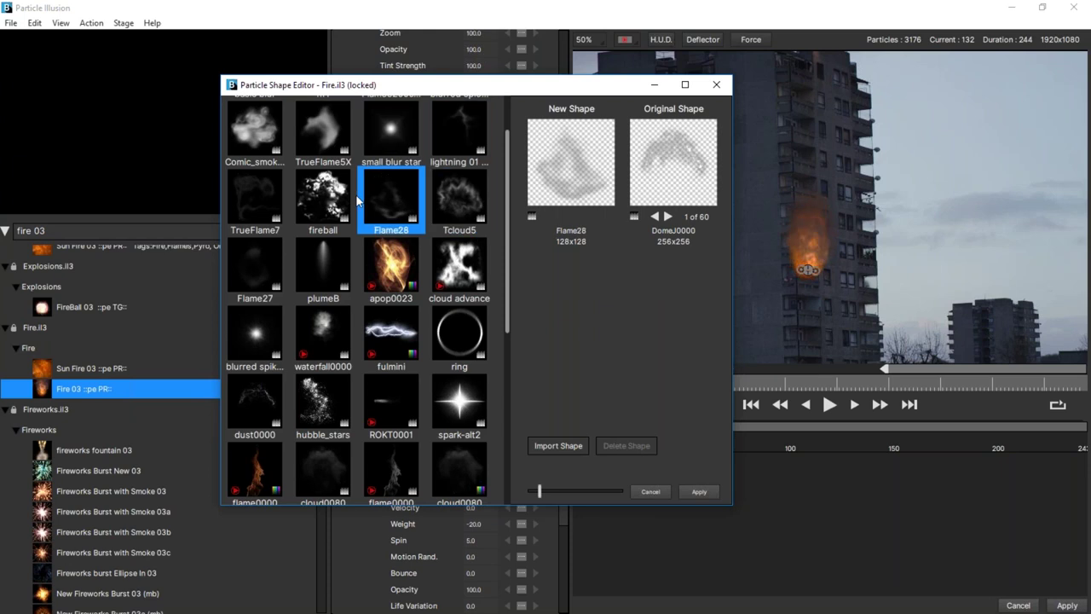
{"action": "left_click", "coordinate": [391, 196]}
{"action": "left_click", "coordinate": [323, 196]}
{"action": "left_click", "coordinate": [260, 201]}
{"action": "left_click", "coordinate": [269, 253]}
{"action": "left_click", "coordinate": [319, 260]}
{"action": "left_click", "coordinate": [391, 264]}
{"action": "left_click", "coordinate": [451, 270]}
{"action": "left_click", "coordinate": [398, 335]}
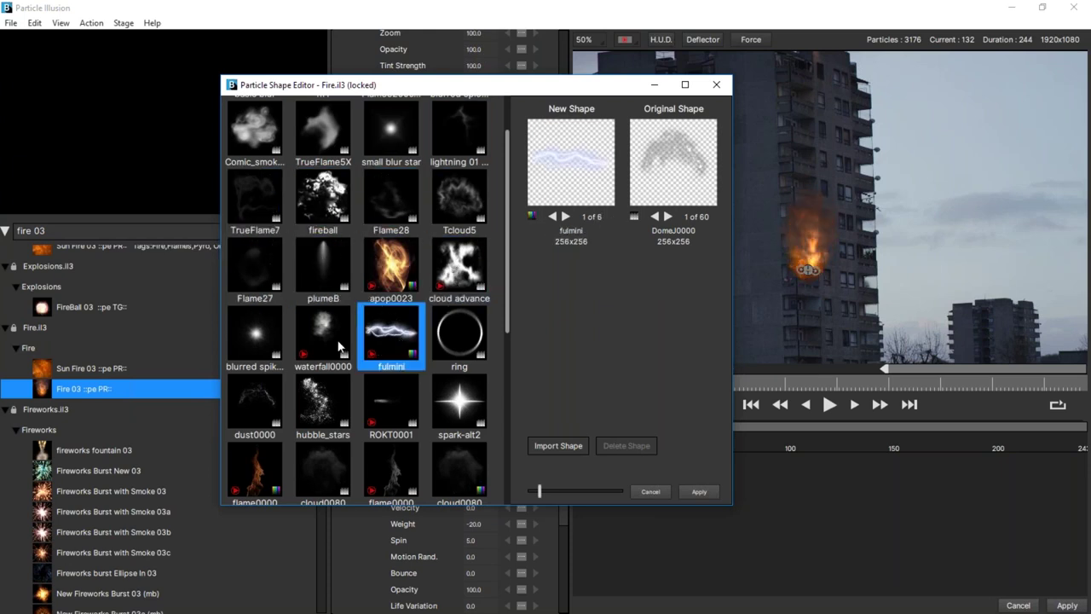
Try waterfall0000, hubble_stars, dust0000, spark-alt2 and neighbouring shapes, ending on Flame28.
{"action": "left_click", "coordinate": [340, 341]}
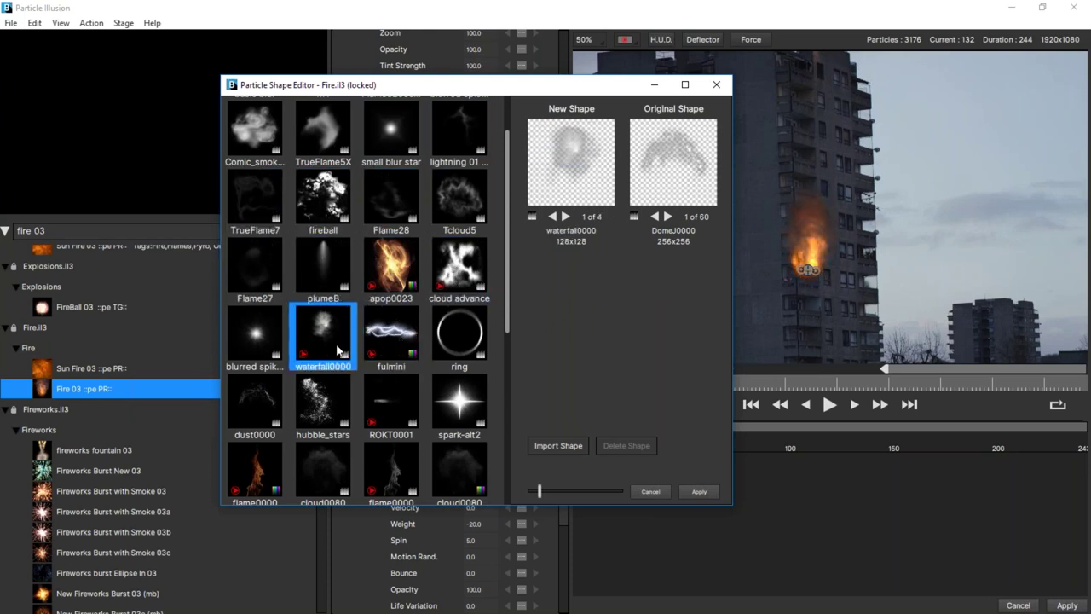
{"action": "left_click", "coordinate": [323, 406]}
{"action": "left_click", "coordinate": [278, 396]}
{"action": "left_click", "coordinate": [274, 324]}
{"action": "left_click", "coordinate": [323, 331]}
{"action": "left_click", "coordinate": [391, 332]}
{"action": "left_click", "coordinate": [404, 398]}
{"action": "left_click", "coordinate": [456, 405]}
{"action": "left_click", "coordinate": [451, 460]}
{"action": "left_click", "coordinate": [411, 480]}
{"action": "left_click", "coordinate": [396, 217]}
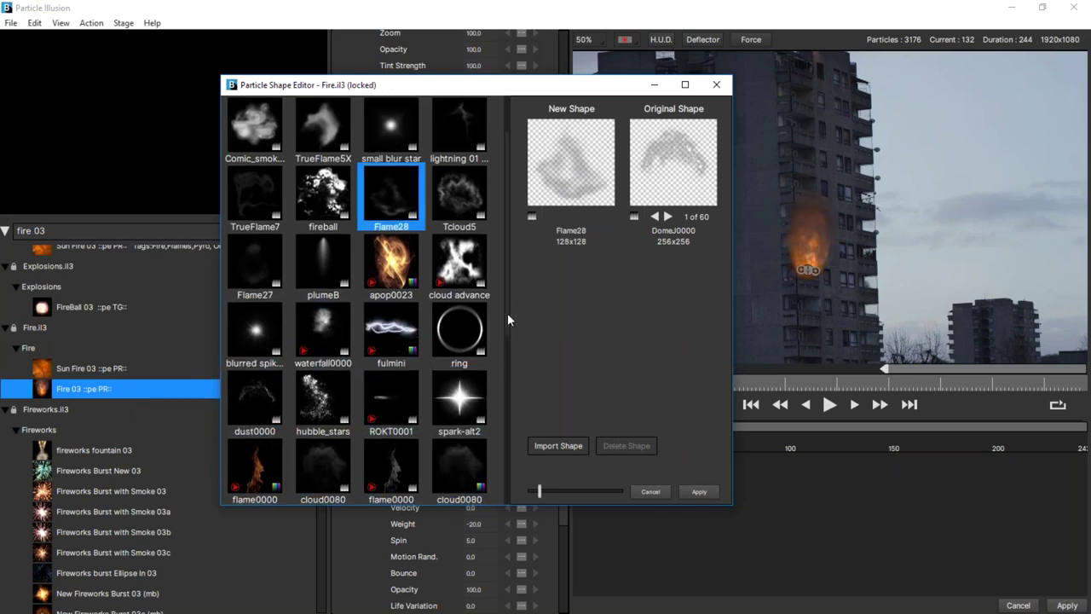
Try the starflare and splash shapes further down the shape library.
{"action": "scroll", "coordinate": [403, 308], "scroll_direction": "down", "scroll_amount": 5}
{"action": "left_click", "coordinate": [401, 309]}
{"action": "left_click", "coordinate": [349, 303]}
{"action": "left_click", "coordinate": [363, 313]}
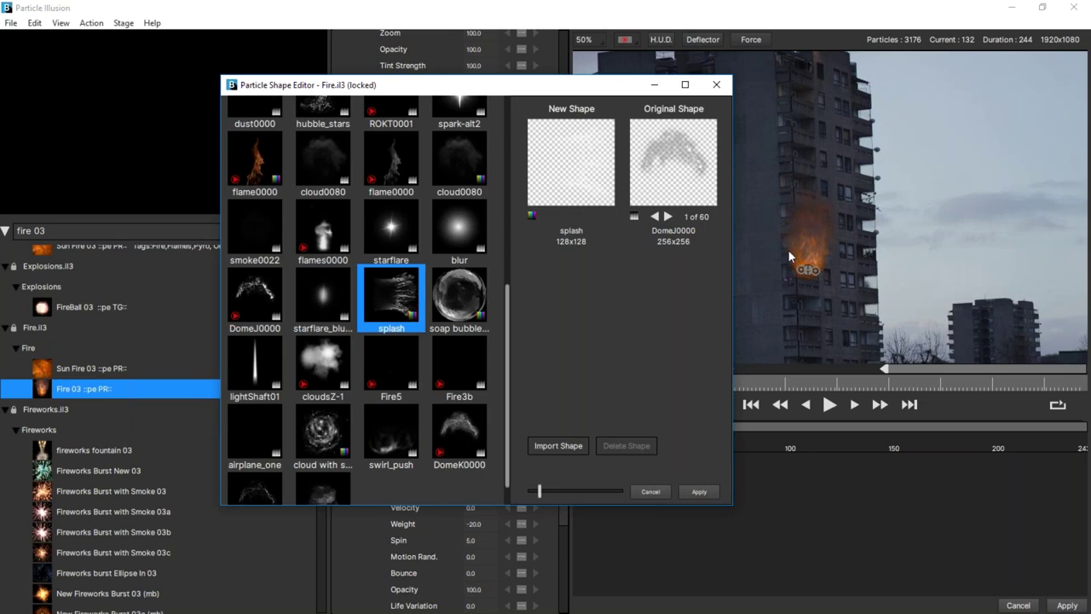
{"action": "left_click", "coordinate": [402, 245]}
{"action": "left_click", "coordinate": [400, 287]}
Choose light-streak-02.jpg from the Webinar > Boris 2019.5 > Particles folder on drive G: for import as a particle shape.
{"action": "left_click", "coordinate": [566, 446]}
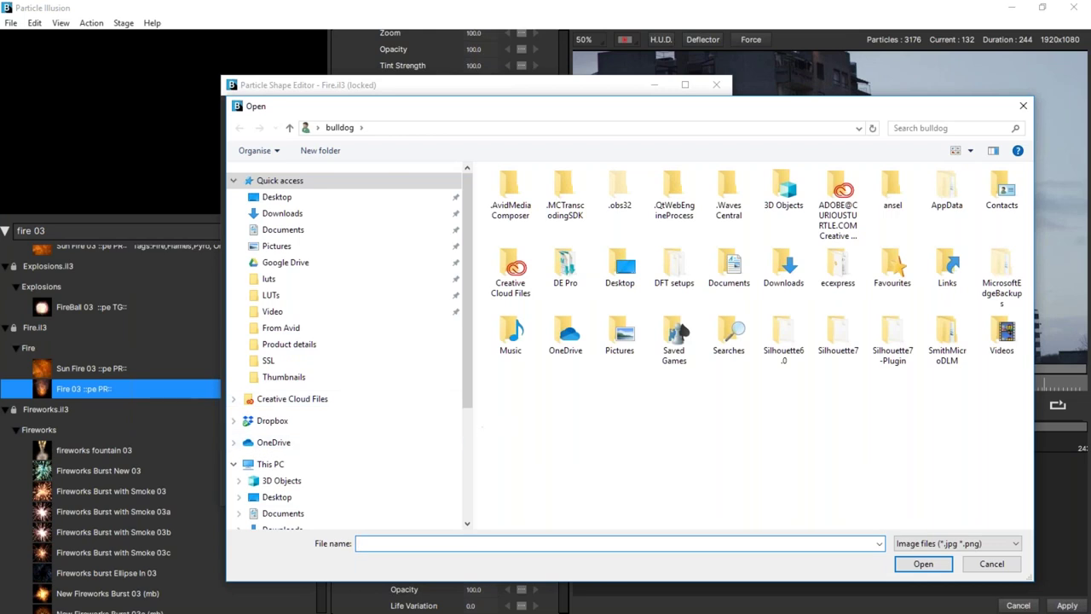
{"action": "scroll", "coordinate": [349, 460], "scroll_direction": "down", "scroll_amount": 3}
{"action": "left_click", "coordinate": [353, 470]}
{"action": "double_click", "coordinate": [514, 291]}
{"action": "double_click", "coordinate": [535, 191]}
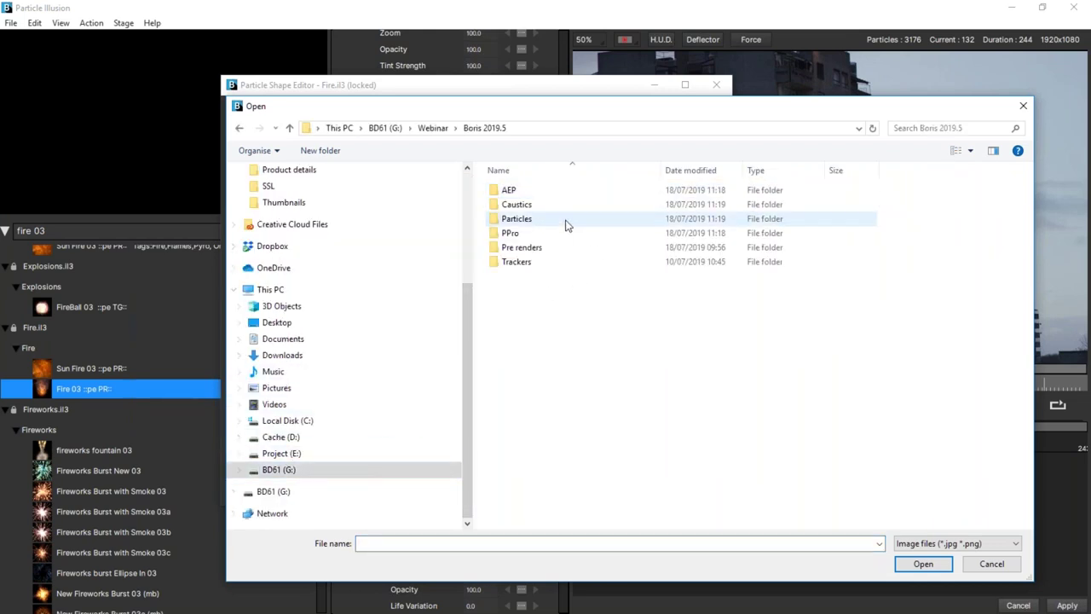
{"action": "double_click", "coordinate": [519, 219]}
{"action": "left_click", "coordinate": [629, 213]}
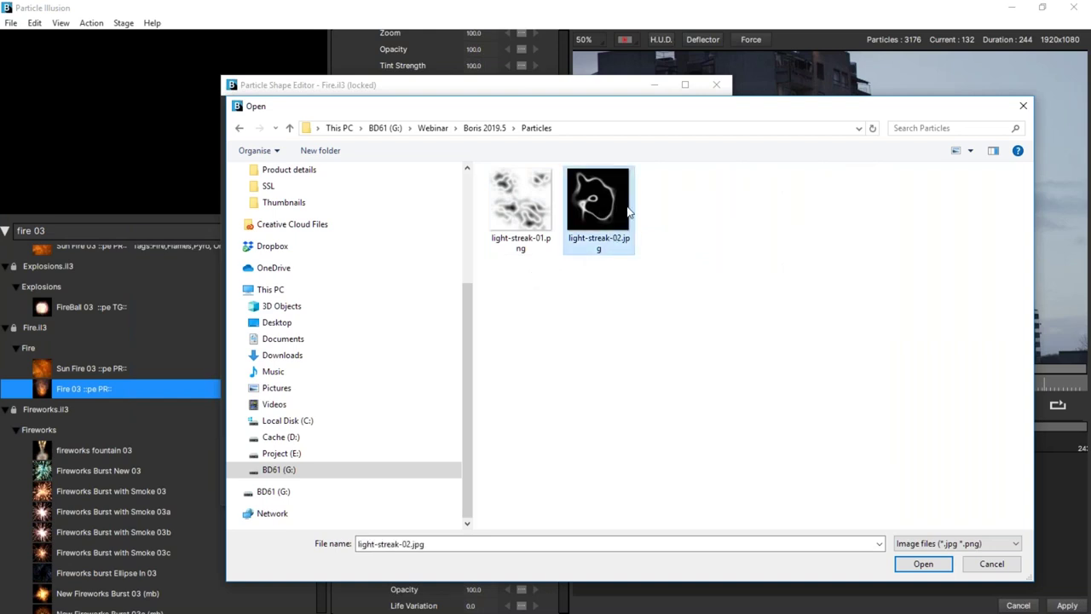
{"action": "double_click", "coordinate": [599, 211]}
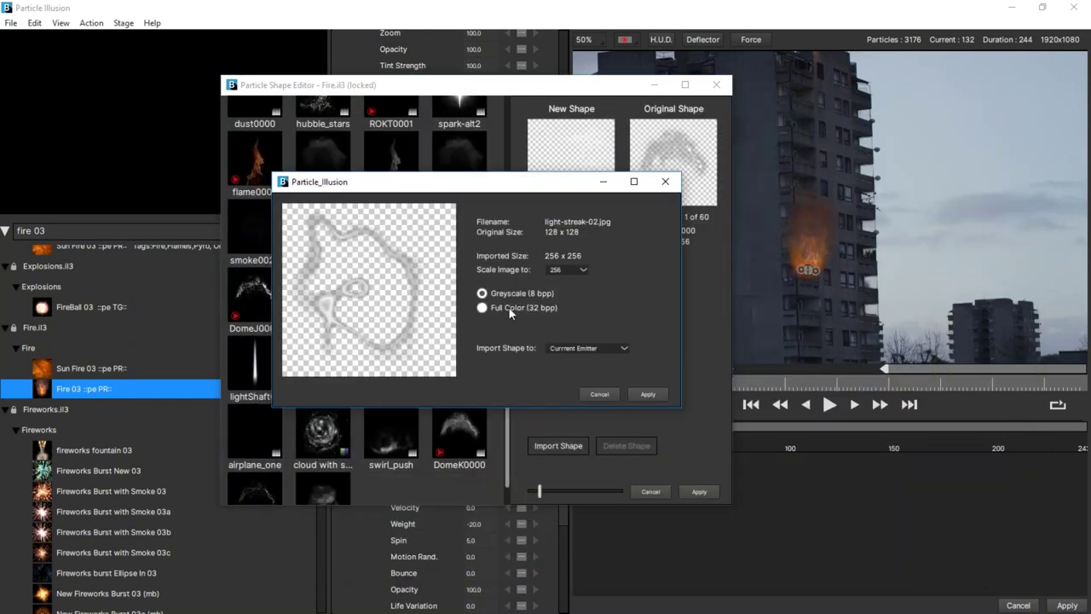
Compare the Full Color version, import light-streak-02 as Greyscale (8 bpp) to the current emitter, and apply it as the fire particle's shape.
{"action": "left_click", "coordinate": [482, 308]}
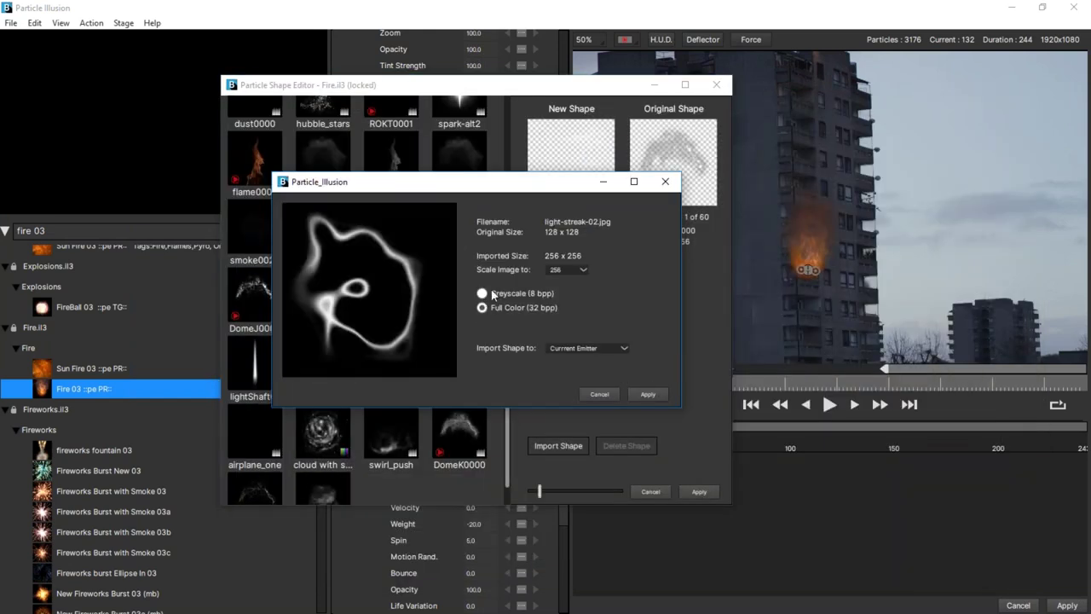
{"action": "left_click", "coordinate": [482, 293]}
{"action": "left_click", "coordinate": [647, 394]}
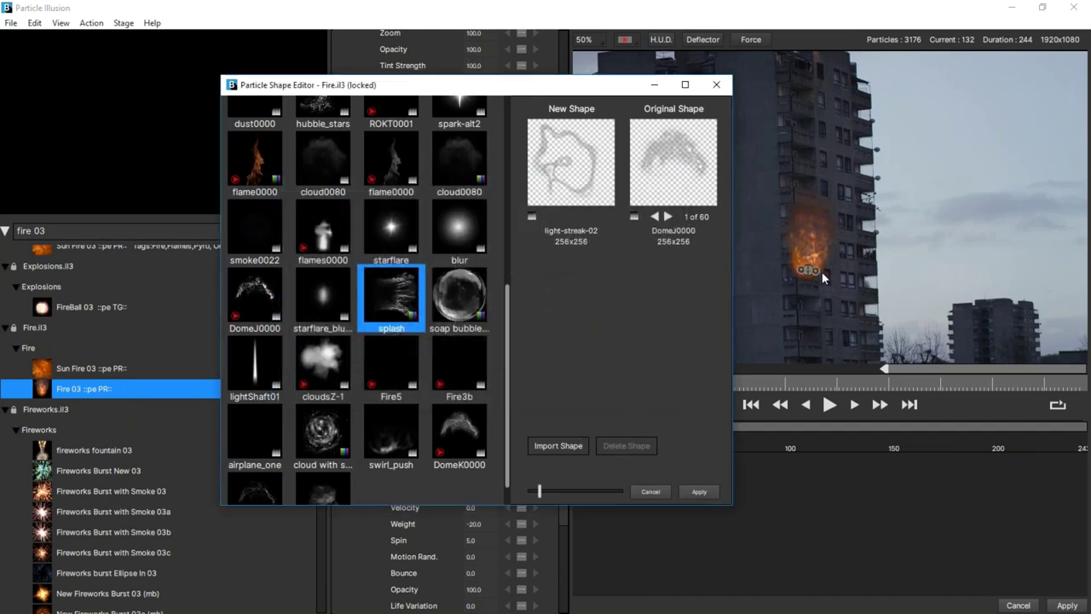
{"action": "left_click", "coordinate": [700, 491]}
Play and scrub the tower block shot in Particle Illusion to check the fire with its new shape.
{"action": "left_click", "coordinate": [827, 406]}
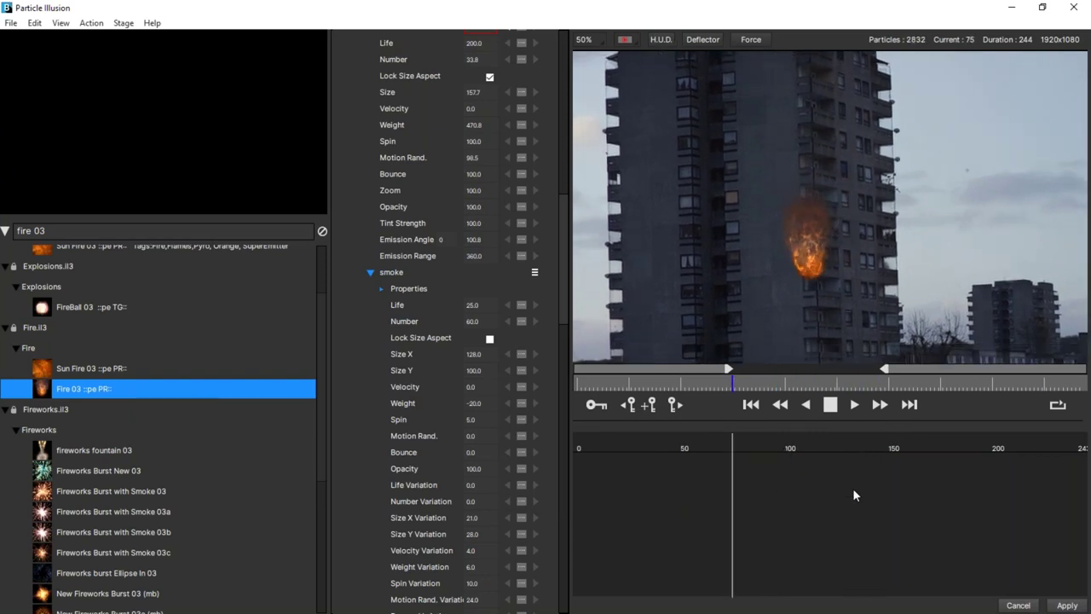
{"action": "left_click_drag", "start_coordinate": [806, 386], "coordinate": [766, 384]}
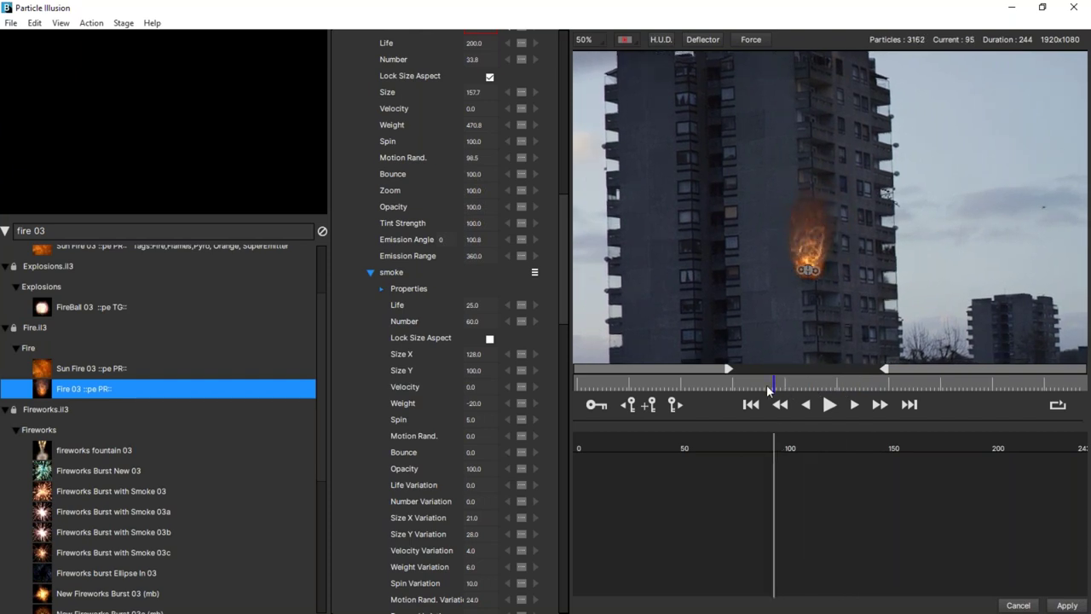
{"action": "left_click", "coordinate": [783, 385]}
{"action": "left_click_drag", "start_coordinate": [813, 385], "coordinate": [820, 385]}
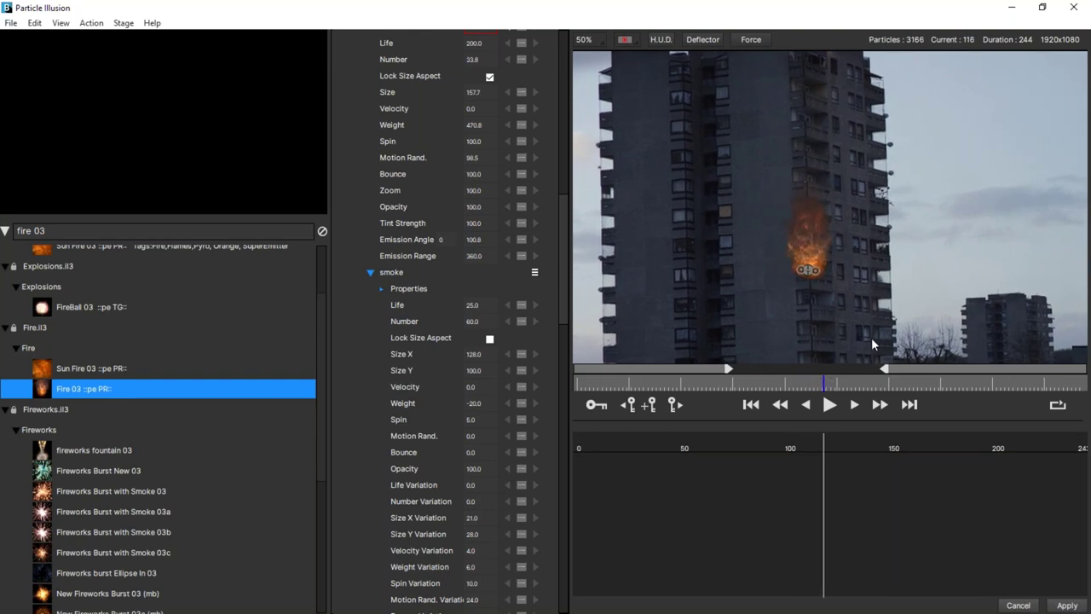
{"action": "left_click", "coordinate": [832, 408]}
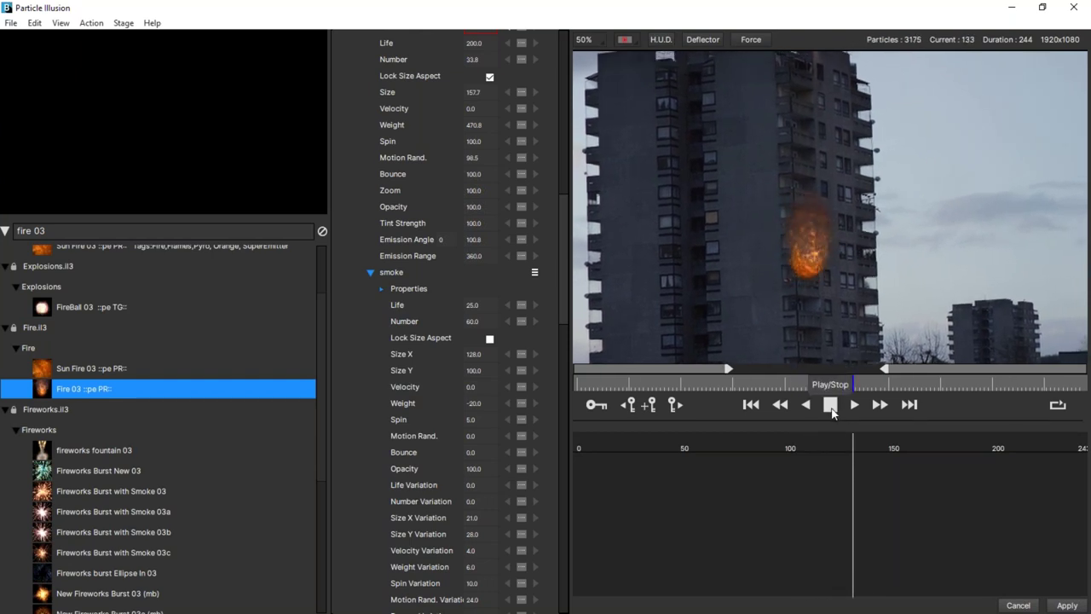
{"action": "left_click", "coordinate": [802, 408]}
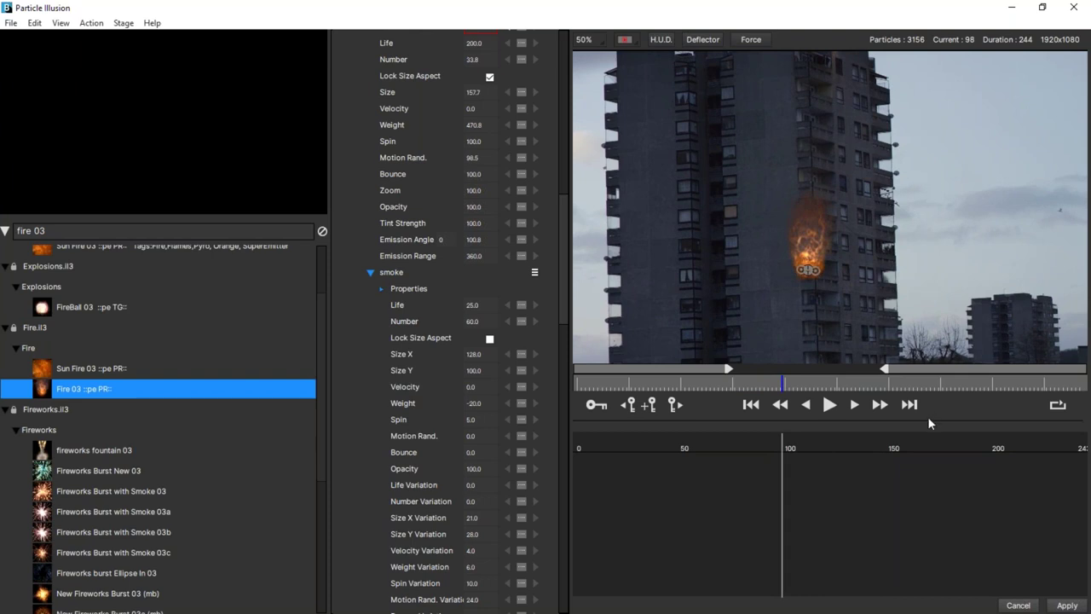
{"action": "left_click", "coordinate": [828, 409]}
{"action": "left_click", "coordinate": [826, 414]}
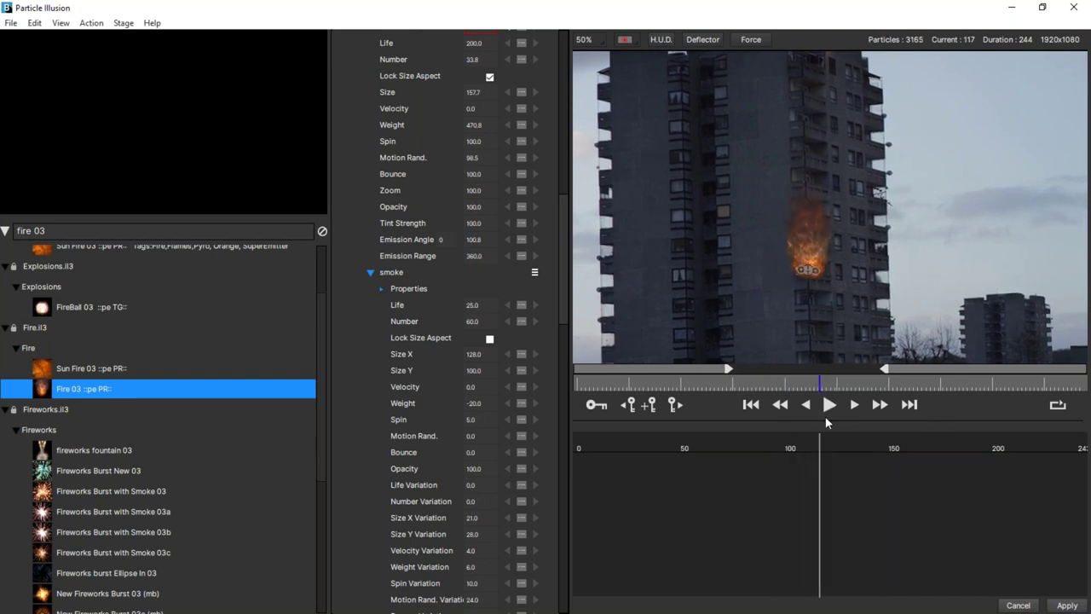
Apply the Particle Illusion changes, return to Premiere Pro, and play and scrub the PI wip sequence to review the fire.
{"action": "left_click", "coordinate": [1064, 606]}
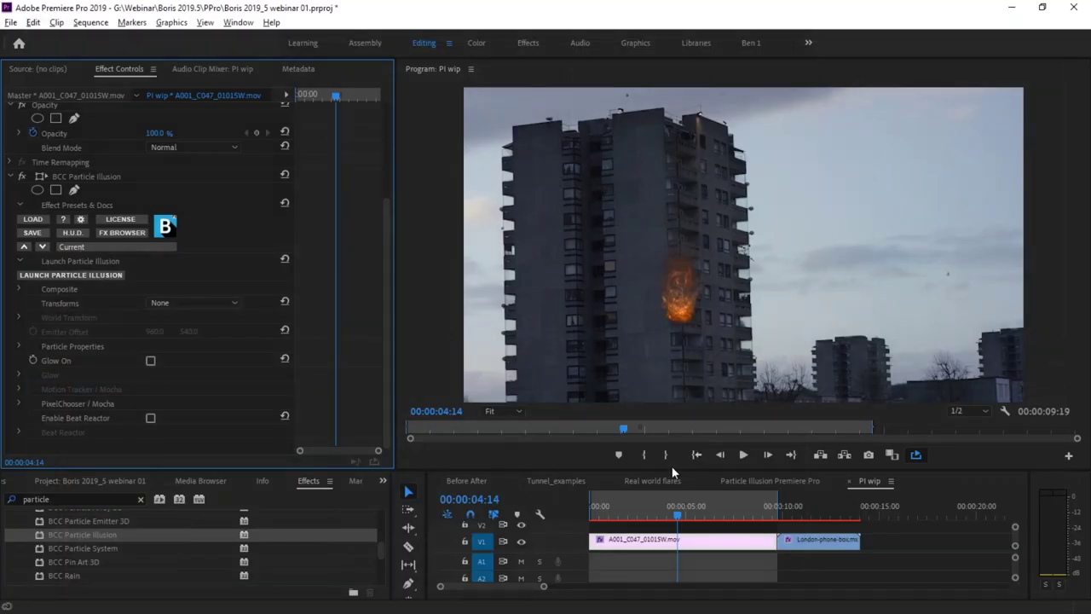
{"action": "left_click", "coordinate": [637, 509]}
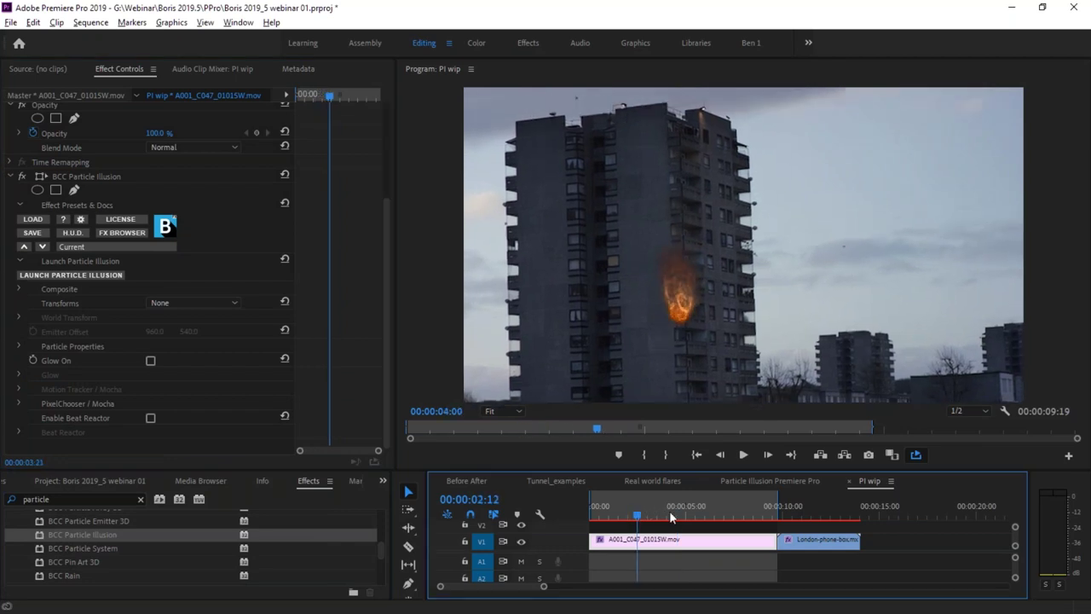
{"action": "left_click", "coordinate": [629, 508]}
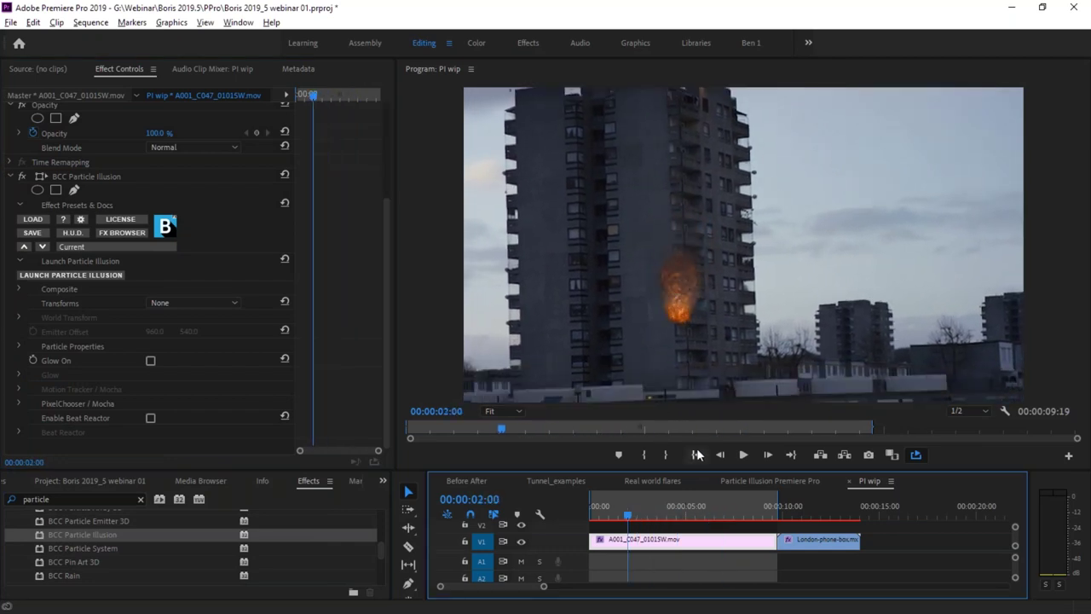
{"action": "key", "text": "space"}
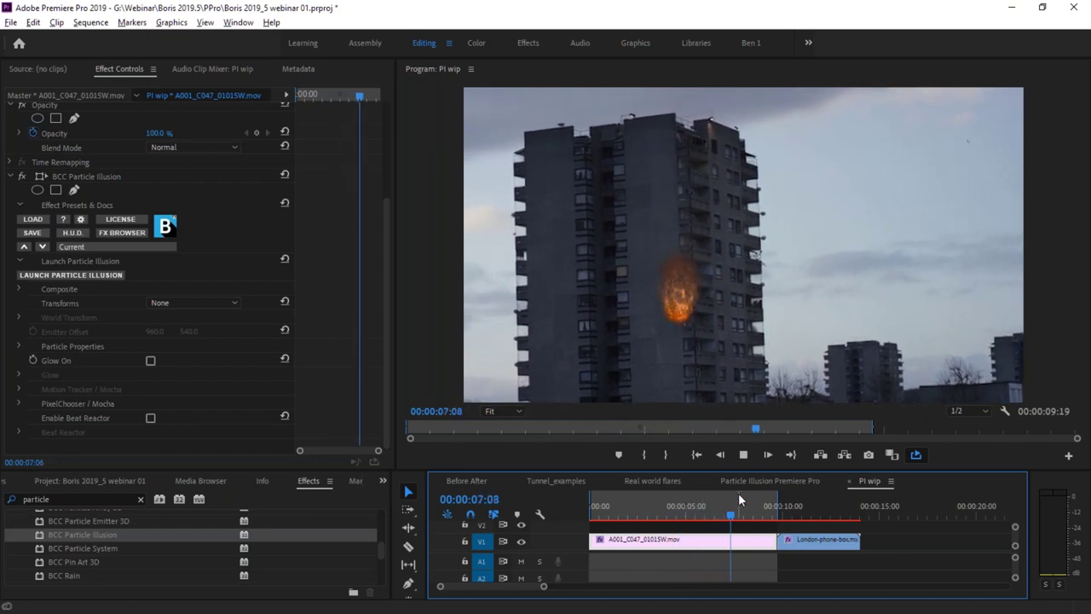
{"action": "left_click", "coordinate": [633, 511]}
{"action": "left_click_drag", "start_coordinate": [635, 510], "coordinate": [714, 509]}
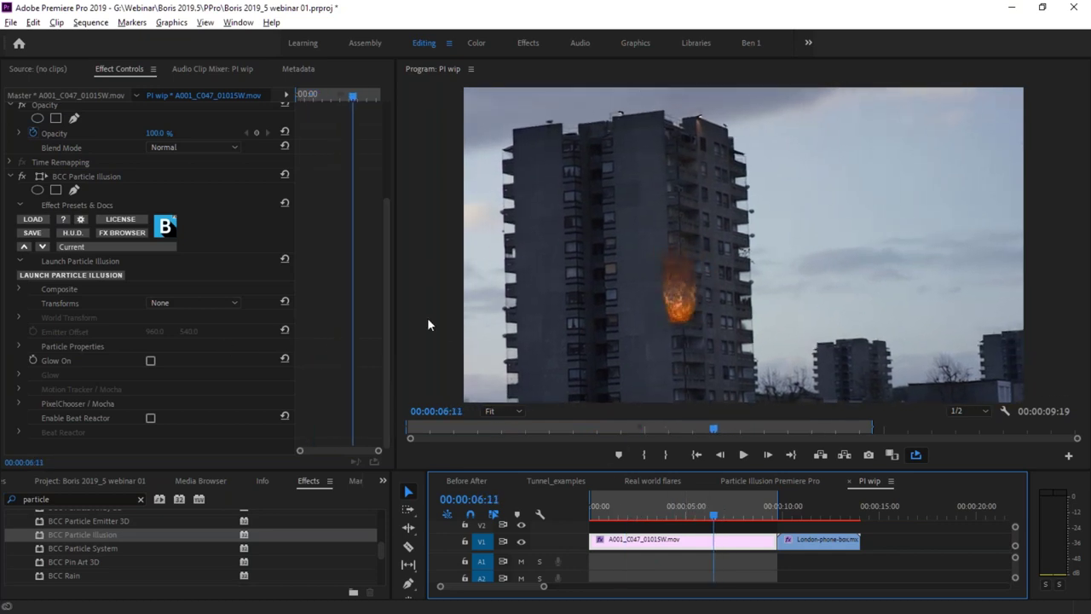
Compare the Emitter and World transform modes of BCC Particle Illusion and set Transforms to World.
{"action": "left_click", "coordinate": [387, 376]}
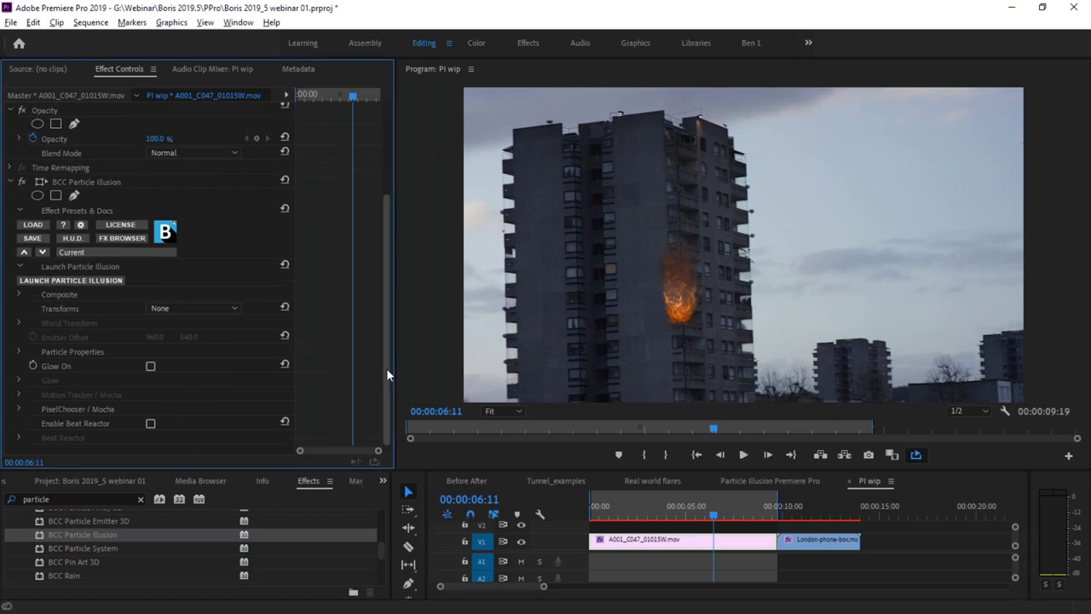
{"action": "left_click", "coordinate": [162, 302]}
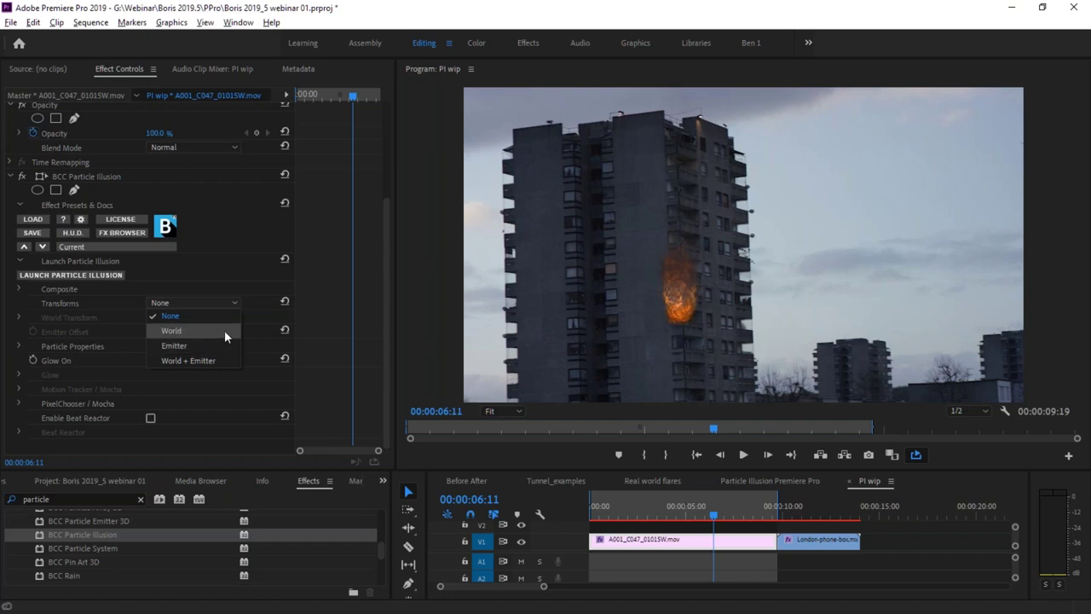
{"action": "left_click", "coordinate": [224, 330]}
{"action": "left_click", "coordinate": [172, 302]}
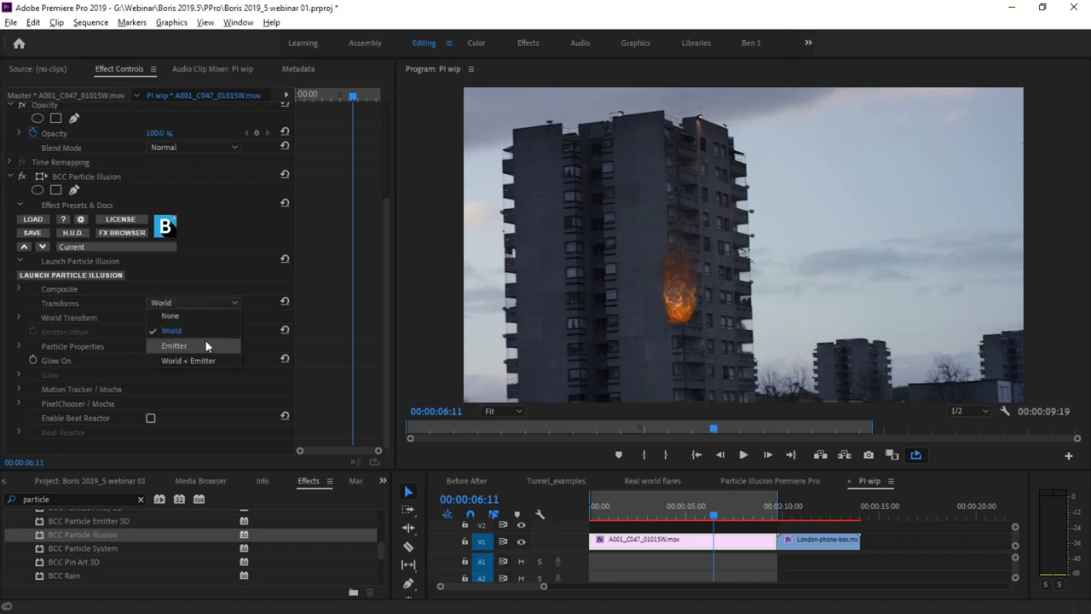
{"action": "left_click", "coordinate": [204, 343]}
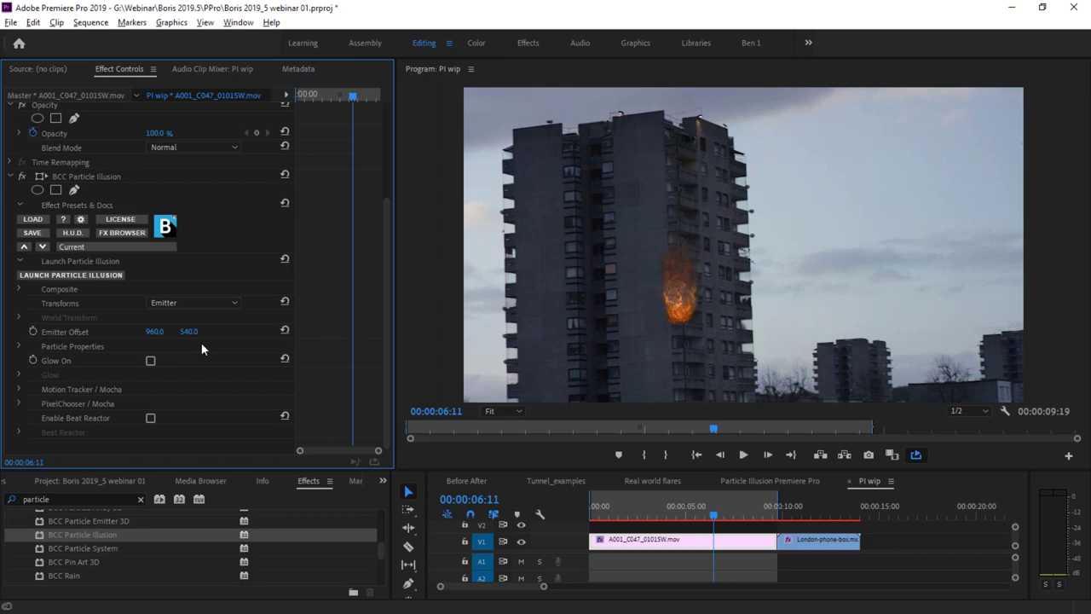
{"action": "left_click", "coordinate": [223, 302]}
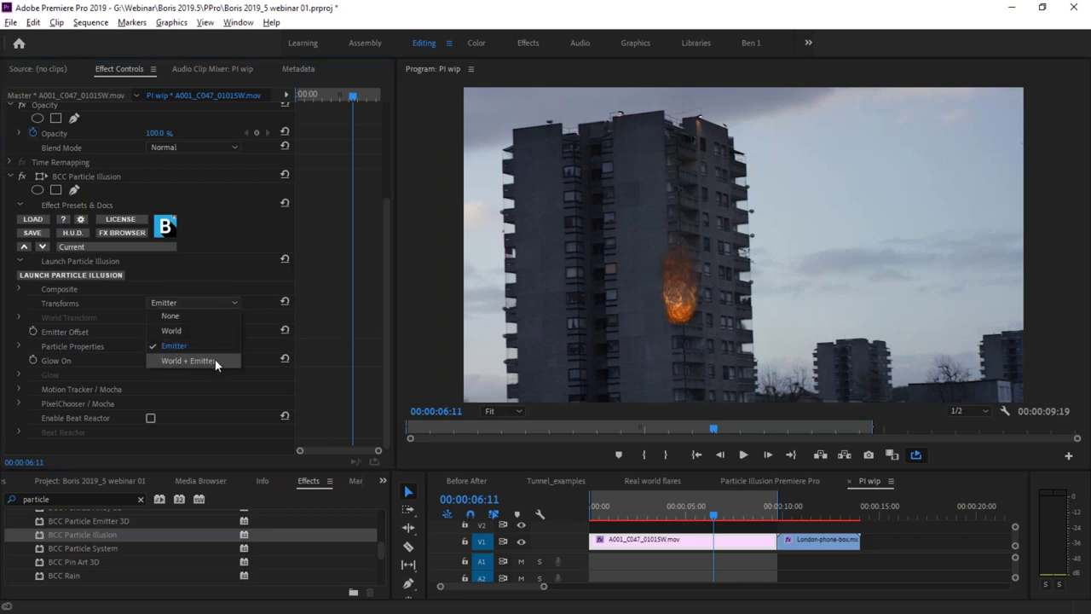
{"action": "left_click", "coordinate": [195, 330]}
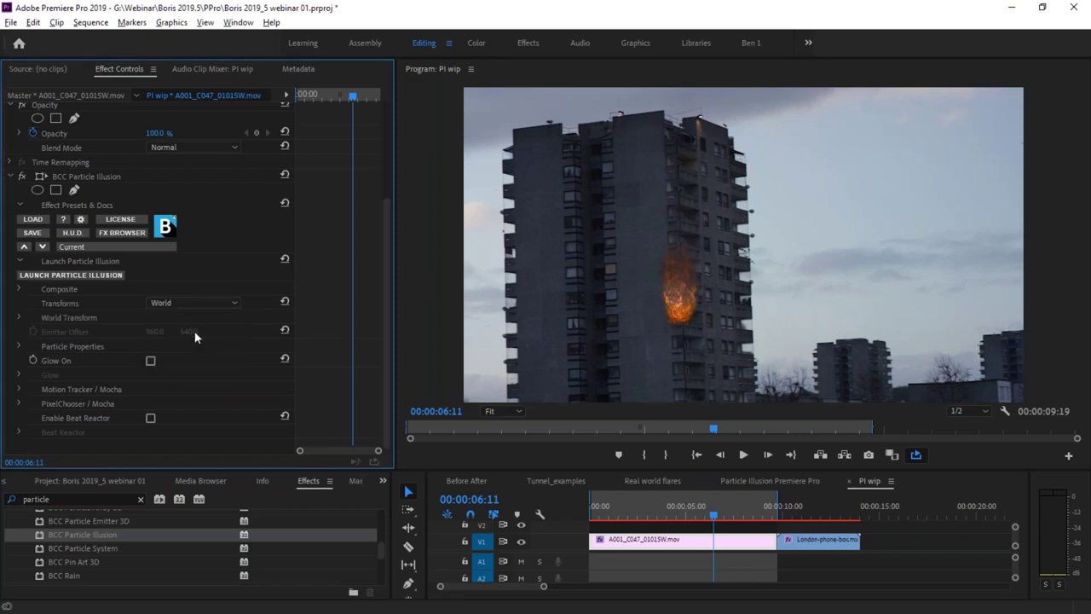
Expand the World Transform and Motion Tracker / Mocha settings and launch the Mocha Motion Tracker.
{"action": "left_click", "coordinate": [19, 317]}
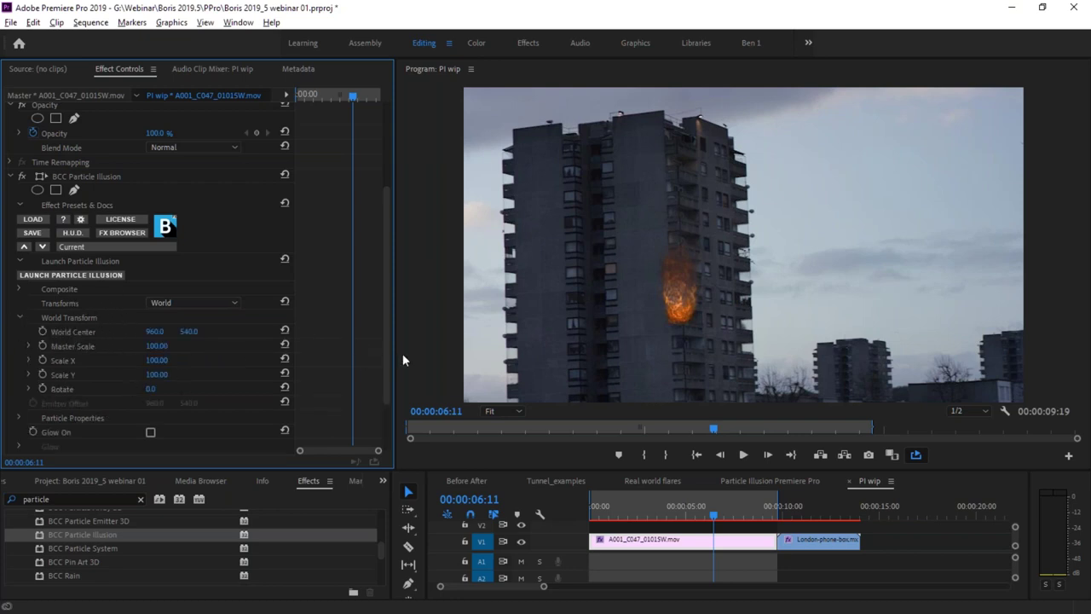
{"action": "left_click_drag", "start_coordinate": [386, 364], "coordinate": [164, 418]}
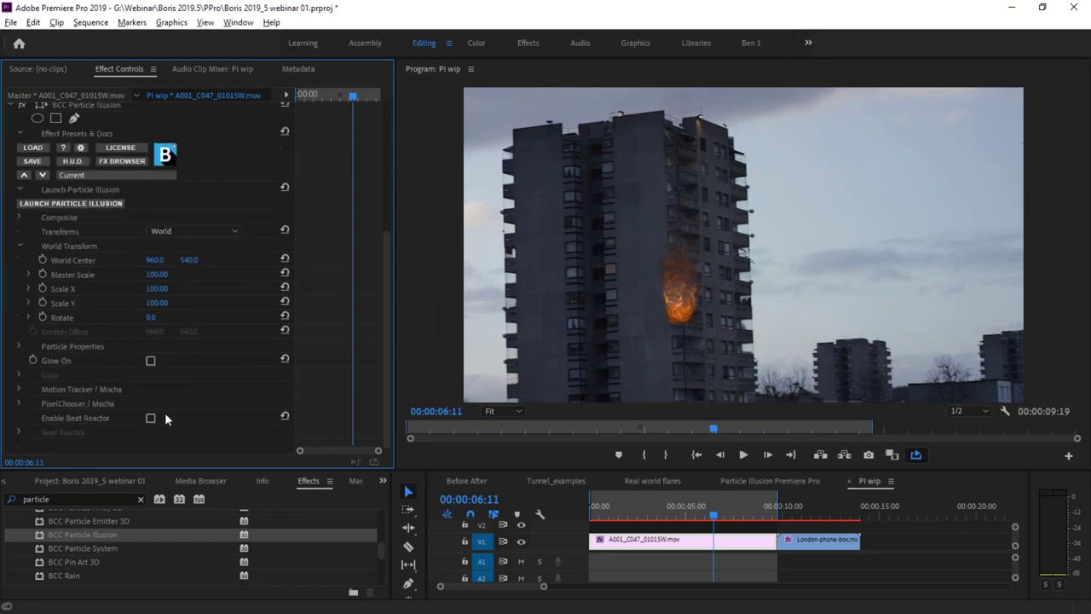
{"action": "left_click", "coordinate": [21, 389]}
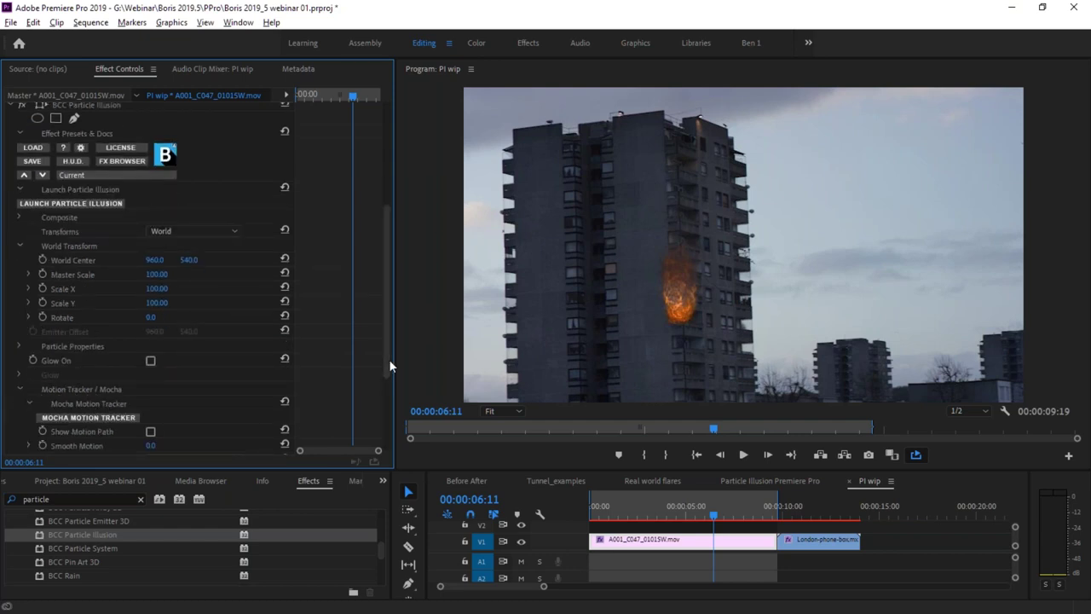
{"action": "scroll", "coordinate": [388, 365], "scroll_direction": "down", "scroll_amount": 3}
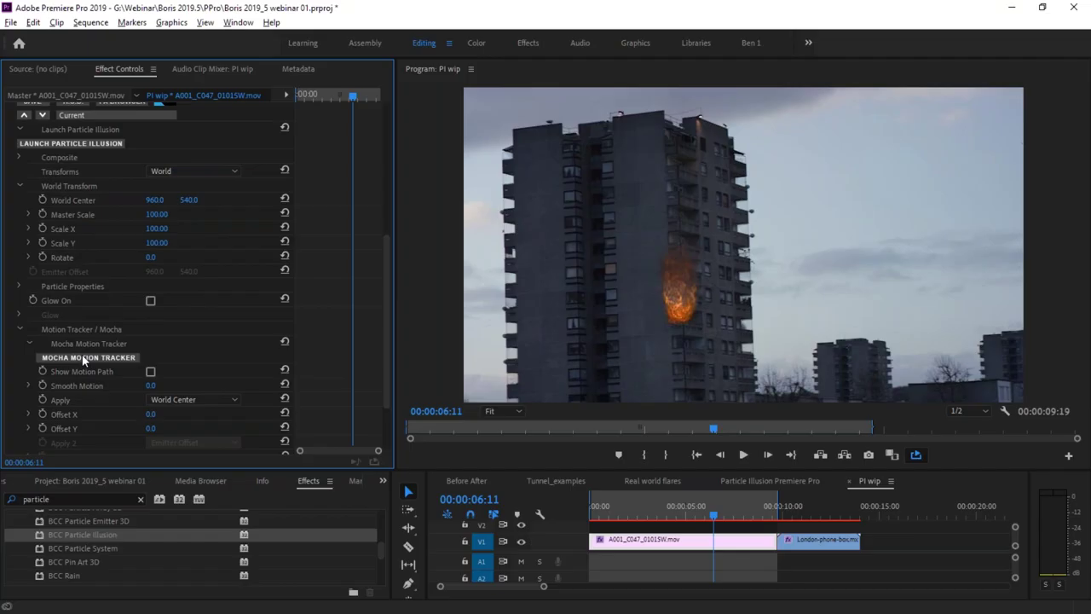
{"action": "left_click", "coordinate": [83, 358]}
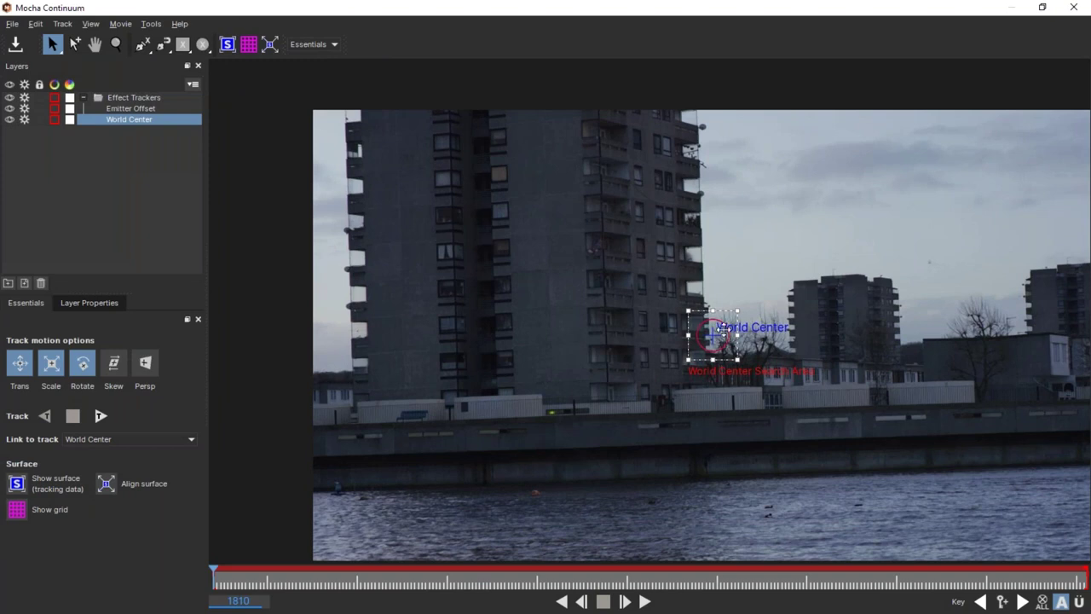
Place and widen the World Center search area over the tower's balcony corner, move the World Center point inside it, and disable Emitter Offset.
{"action": "left_click_drag", "start_coordinate": [726, 312], "coordinate": [608, 223]}
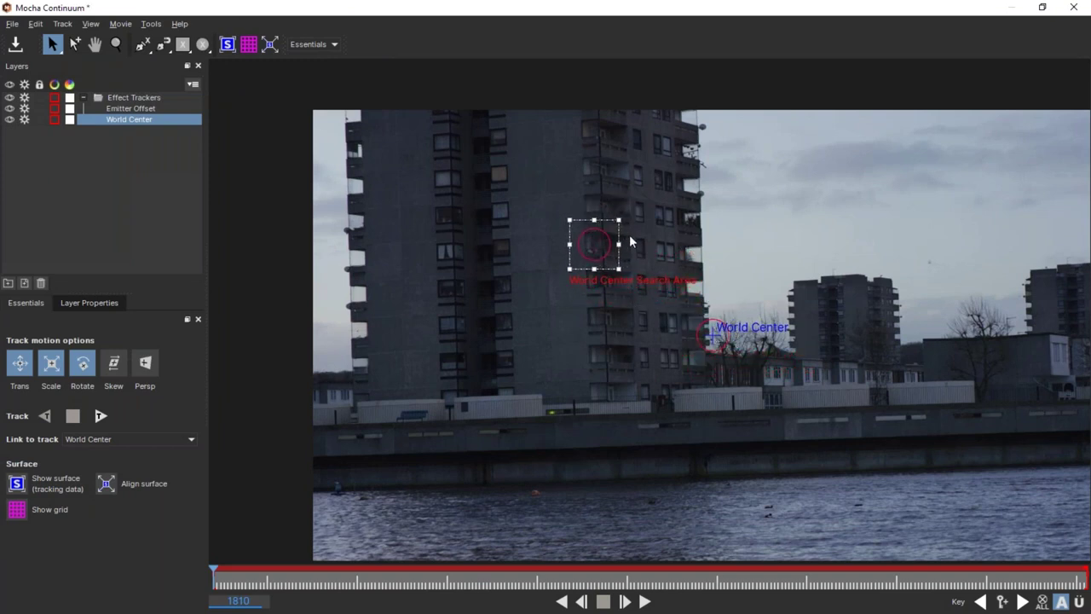
{"action": "left_click_drag", "start_coordinate": [616, 230], "coordinate": [640, 246]}
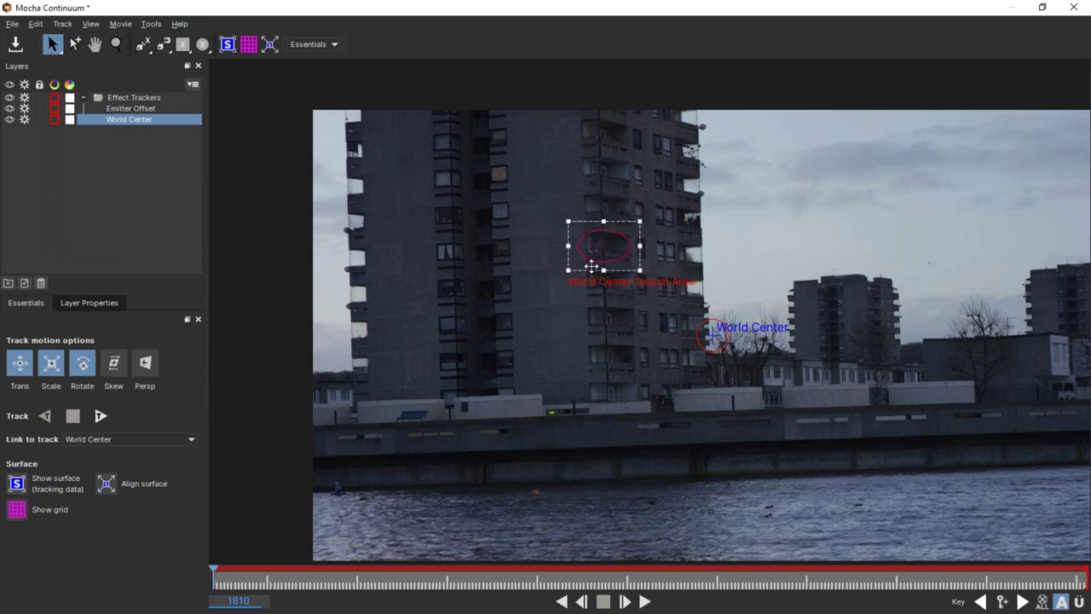
{"action": "left_click_drag", "start_coordinate": [712, 336], "coordinate": [604, 247]}
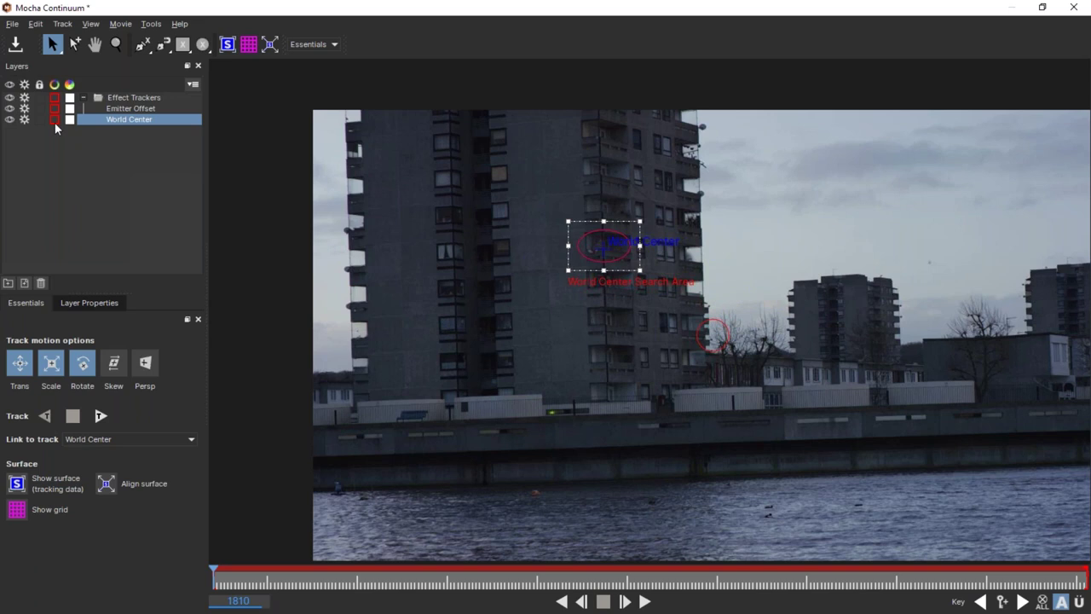
{"action": "left_click", "coordinate": [24, 108]}
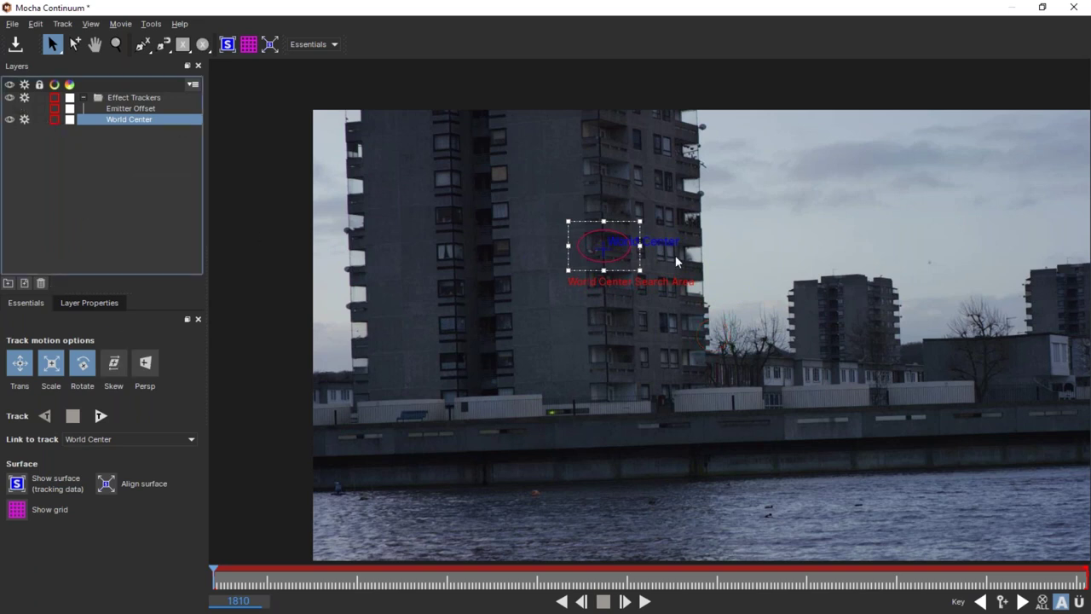
Track the World Center forward through the clip, save the track, and exit Mocha.
{"action": "left_click", "coordinate": [100, 416]}
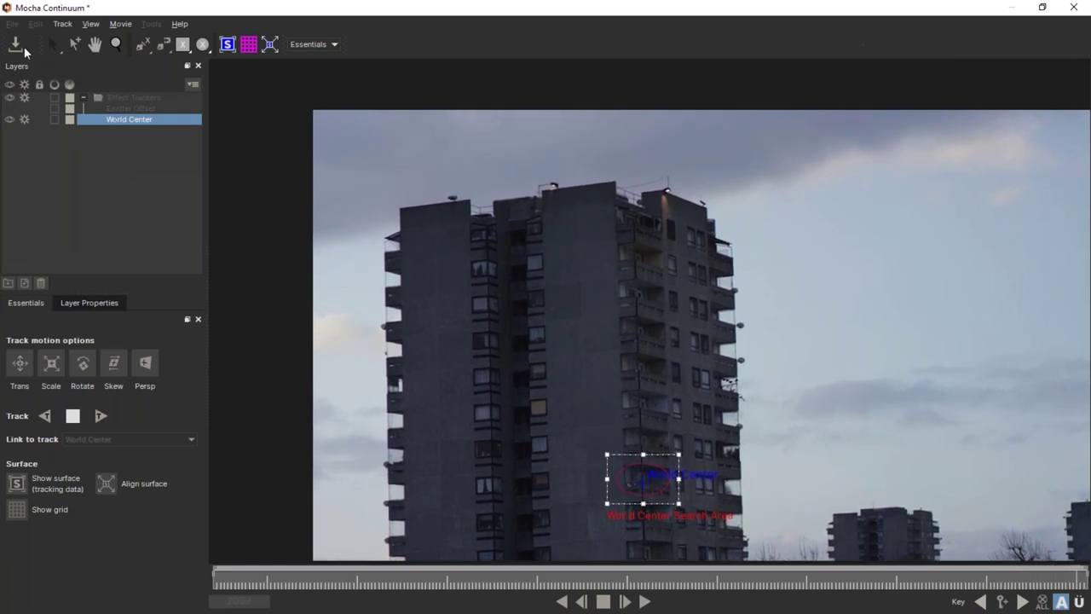
{"action": "left_click", "coordinate": [12, 24]}
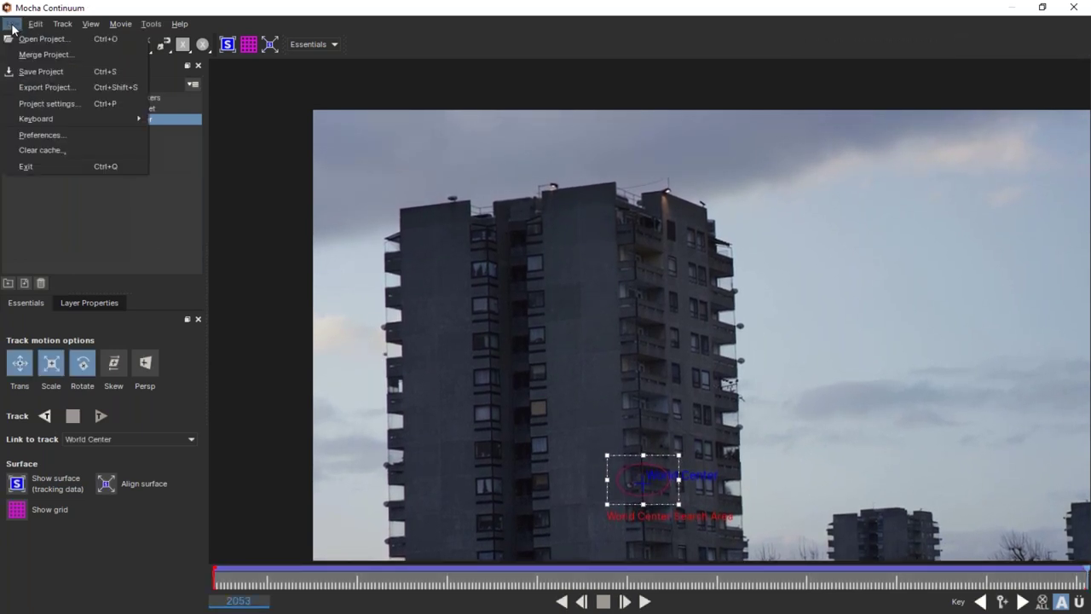
{"action": "left_click", "coordinate": [49, 167]}
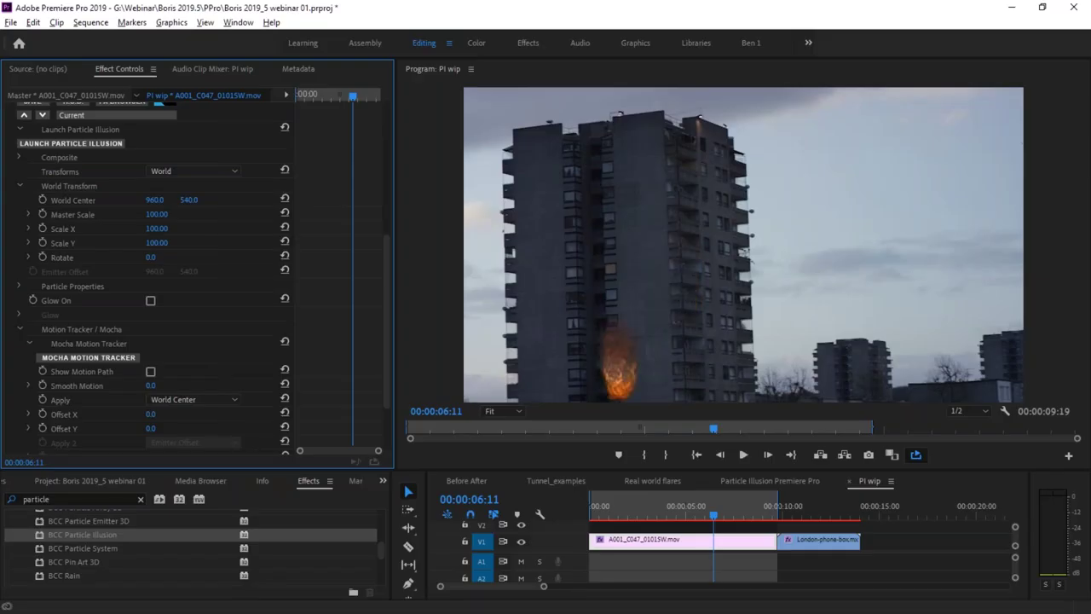
Scrub the clip to check the tracked fire and raise the Mocha tracker's Offset X to move the fire towards the balconies.
{"action": "left_click", "coordinate": [664, 510]}
{"action": "left_click_drag", "start_coordinate": [663, 510], "coordinate": [716, 508]}
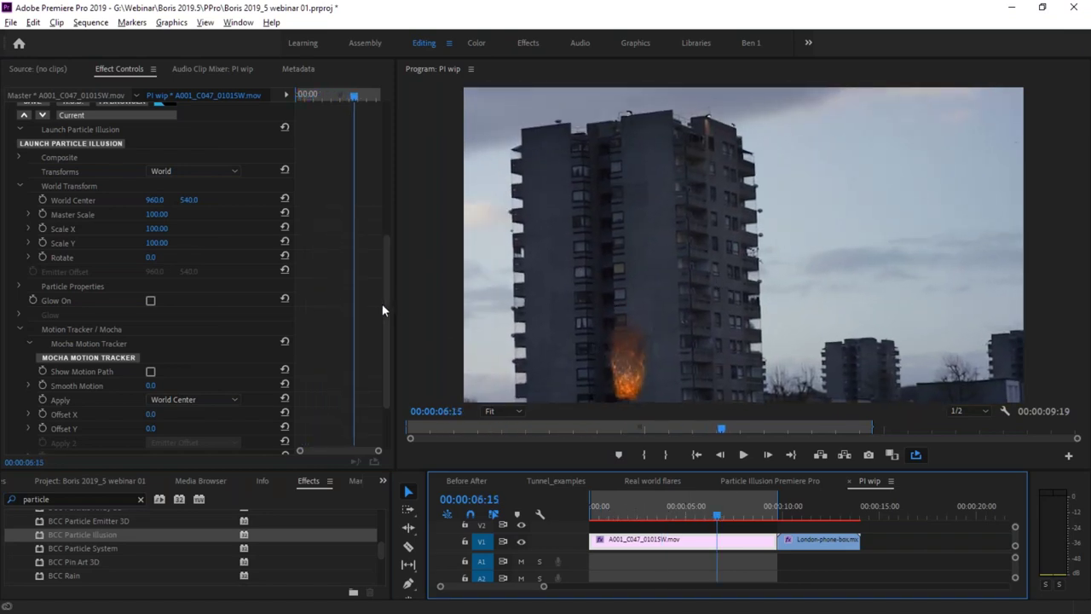
{"action": "scroll", "coordinate": [383, 303], "scroll_direction": "up", "scroll_amount": 5}
{"action": "scroll", "coordinate": [389, 319], "scroll_direction": "down", "scroll_amount": 10}
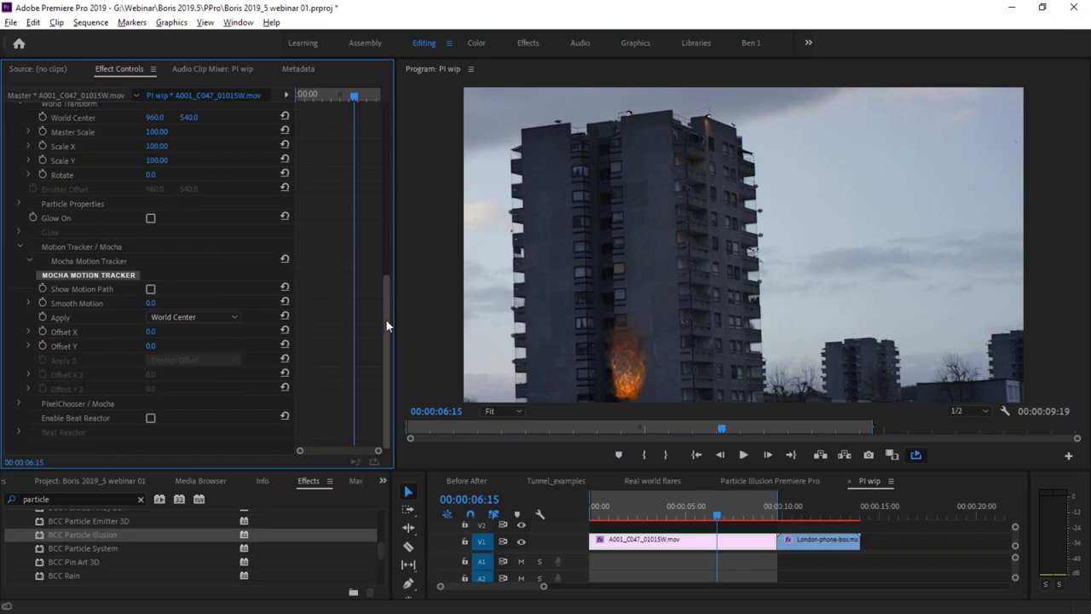
{"action": "left_click", "coordinate": [150, 332]}
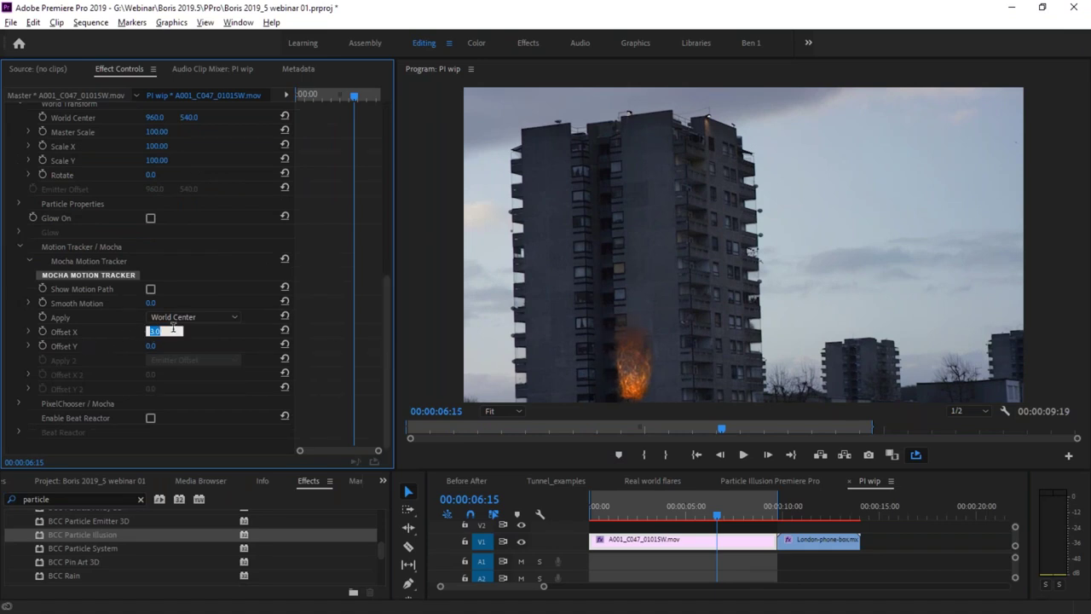
{"action": "key", "text": "Up"}
{"action": "key", "text": "Up"}
{"action": "key", "text": "Up"}
{"action": "key", "text": "Up"}
{"action": "key", "text": "Up"}
{"action": "key", "text": "Up"}
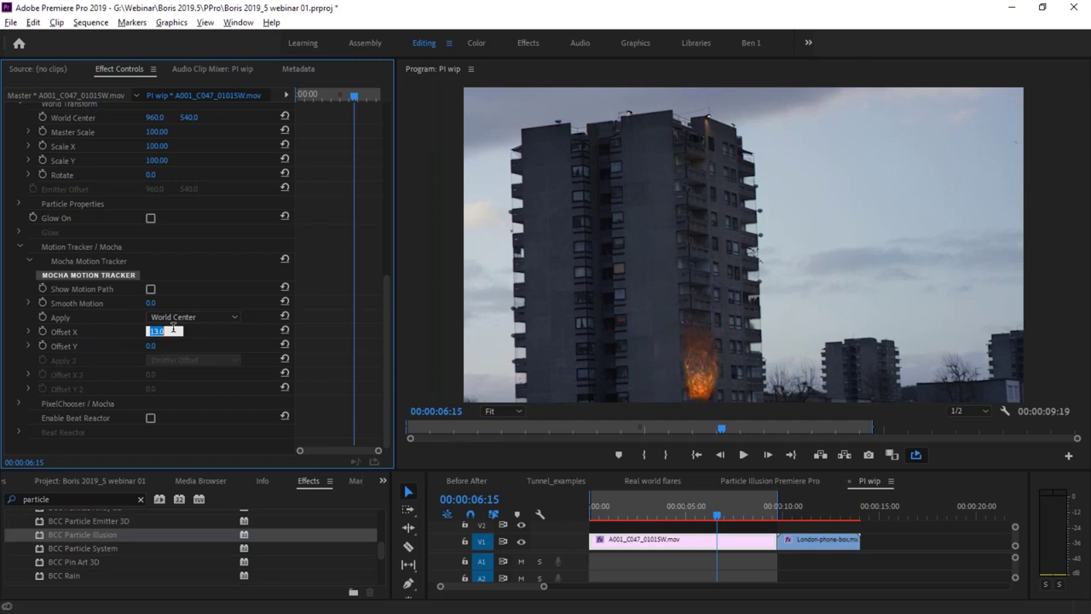
Finish the Mocha tracker offsets with Offset X at 12 and Offset Y at -24 to lift the fire up the tower.
{"action": "key", "text": "Tab"}
{"action": "key", "text": "Down"}
{"action": "key", "text": "Down"}
{"action": "key", "text": "Down"}
{"action": "key", "text": "Down"}
{"action": "key", "text": "Down"}
{"action": "key", "text": "Down"}
{"action": "key", "text": "Down"}
{"action": "key", "text": "Down"}
{"action": "key", "text": "Down"}
{"action": "key", "text": "Down"}
{"action": "key", "text": "Down"}
{"action": "key", "text": "Down"}
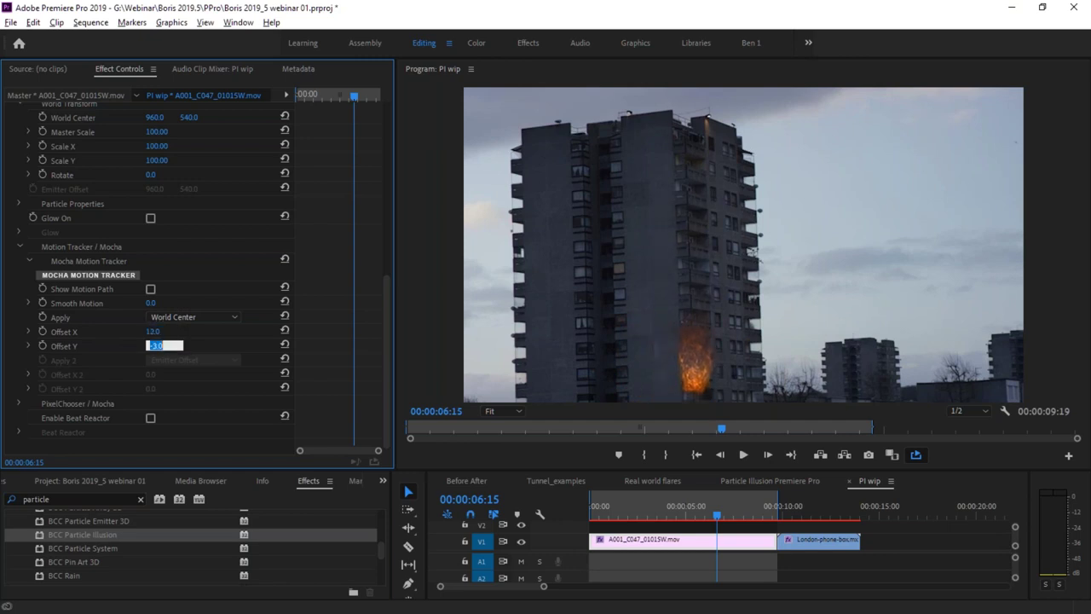
{"action": "key", "text": "Down"}
{"action": "key", "text": "Down"}
{"action": "key", "text": "Down"}
{"action": "key", "text": "Down"}
{"action": "key", "text": "Down"}
{"action": "key", "text": "Down"}
{"action": "key", "text": "Down"}
{"action": "key", "text": "Down"}
{"action": "key", "text": "Down"}
{"action": "key", "text": "Down"}
{"action": "key", "text": "Down"}
{"action": "key", "text": "Down"}
{"action": "key", "text": "Down"}
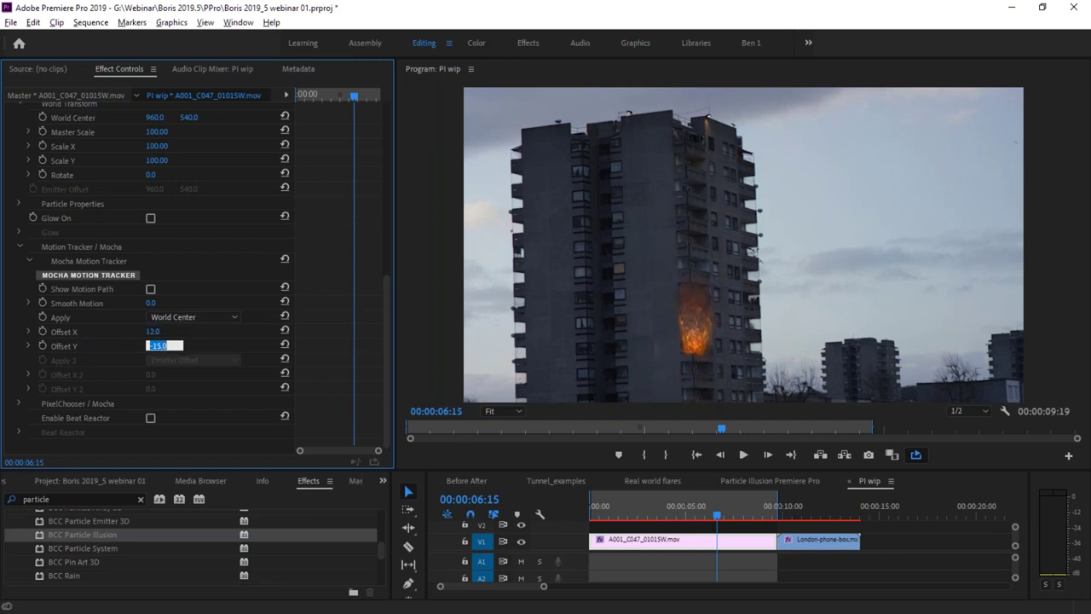
{"action": "key", "text": "Up"}
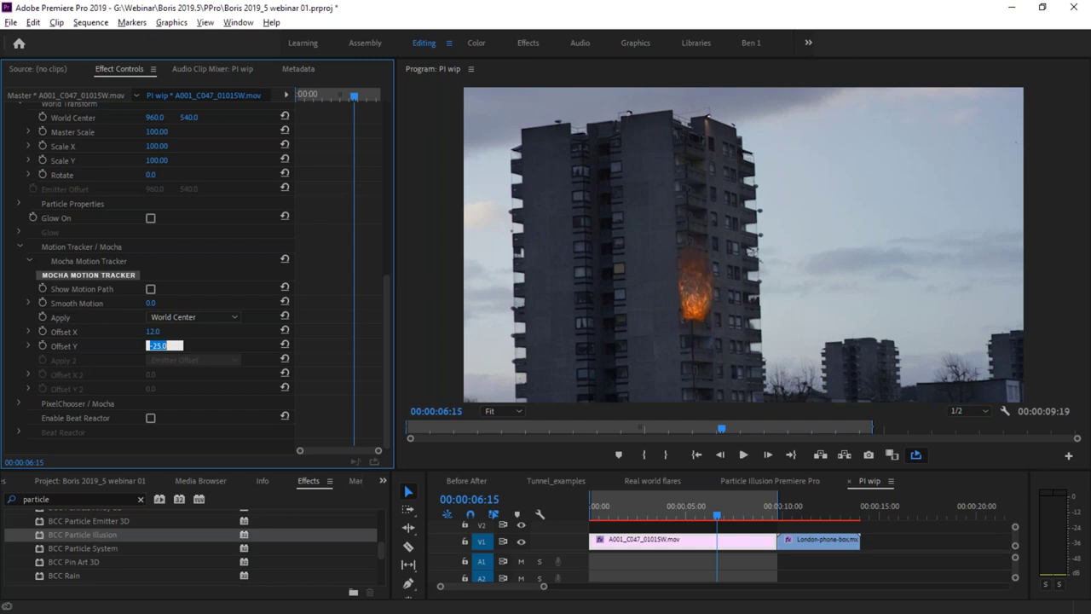
Play and scrub the PI wip sequence to check that the offset fire follows the tower block.
{"action": "left_click", "coordinate": [663, 513]}
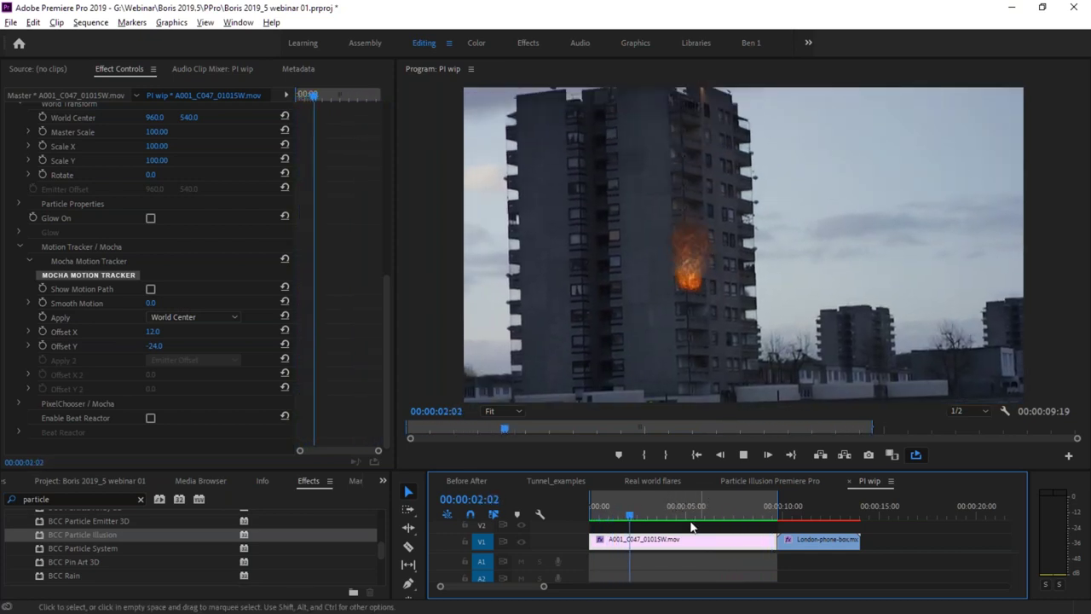
{"action": "key", "text": "space"}
{"action": "left_click_drag", "start_coordinate": [643, 512], "coordinate": [690, 518]}
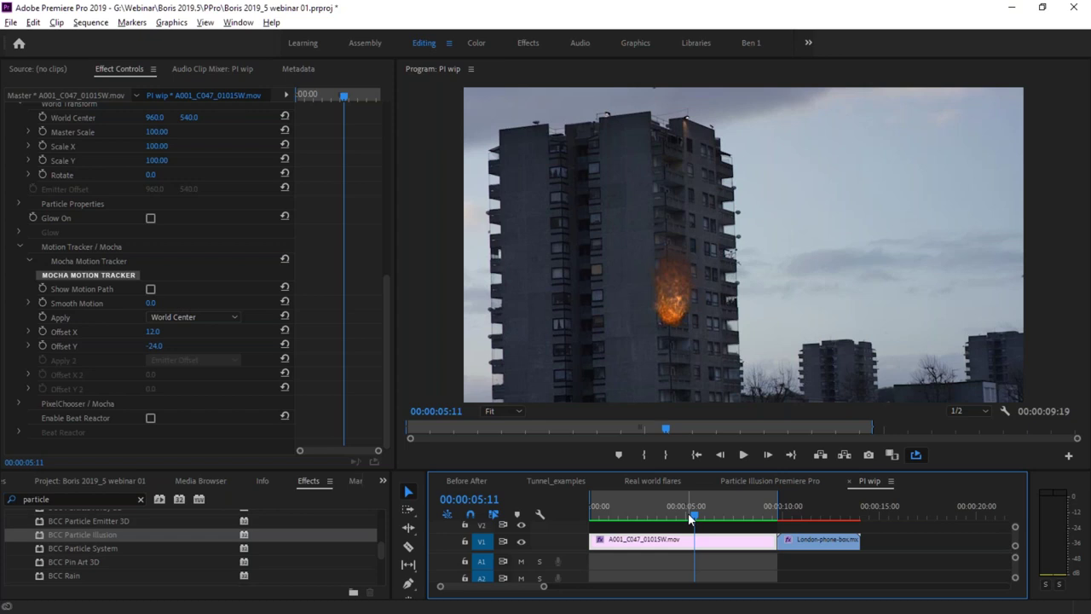
{"action": "left_click_drag", "start_coordinate": [688, 512], "coordinate": [629, 516]}
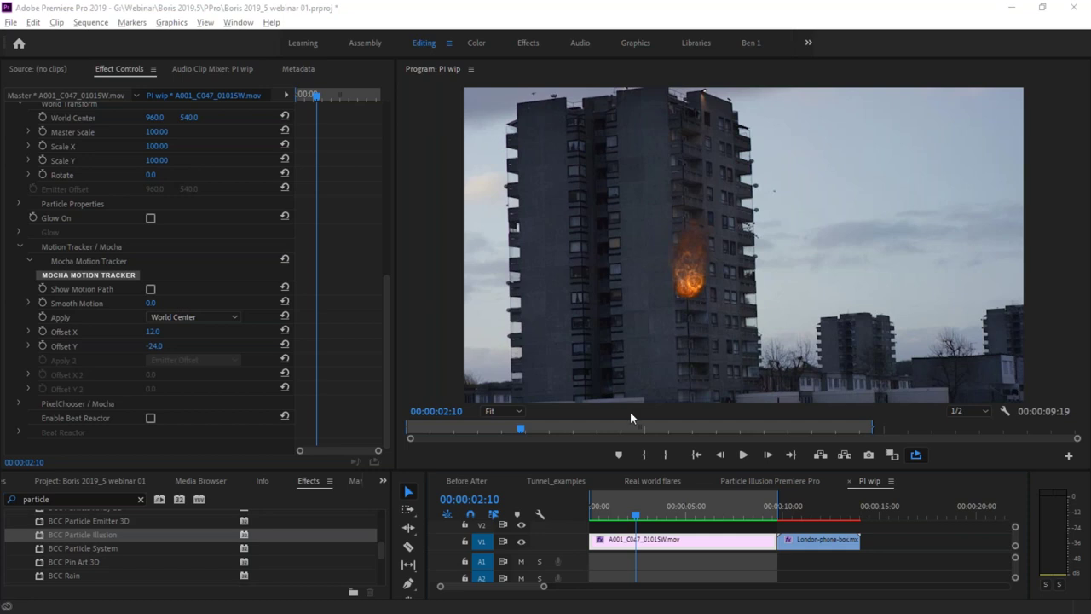
{"action": "left_click_drag", "start_coordinate": [670, 510], "coordinate": [701, 512]}
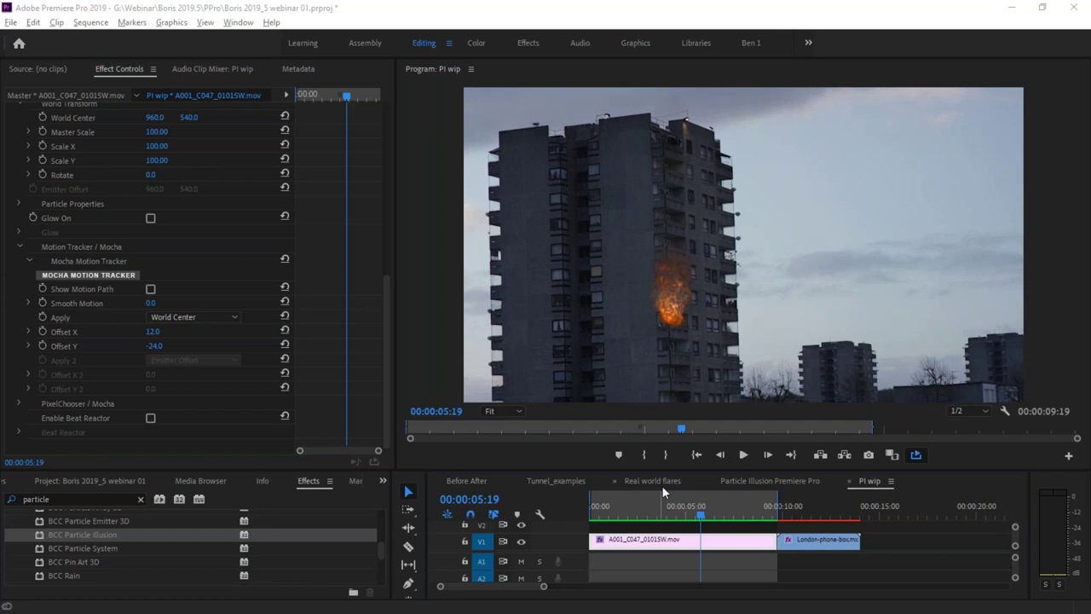
Switch to After Effects and open the 02 Remove lip ring composition.
{"action": "key", "text": "alt+Tab"}
{"action": "key", "text": "alt+Tab"}
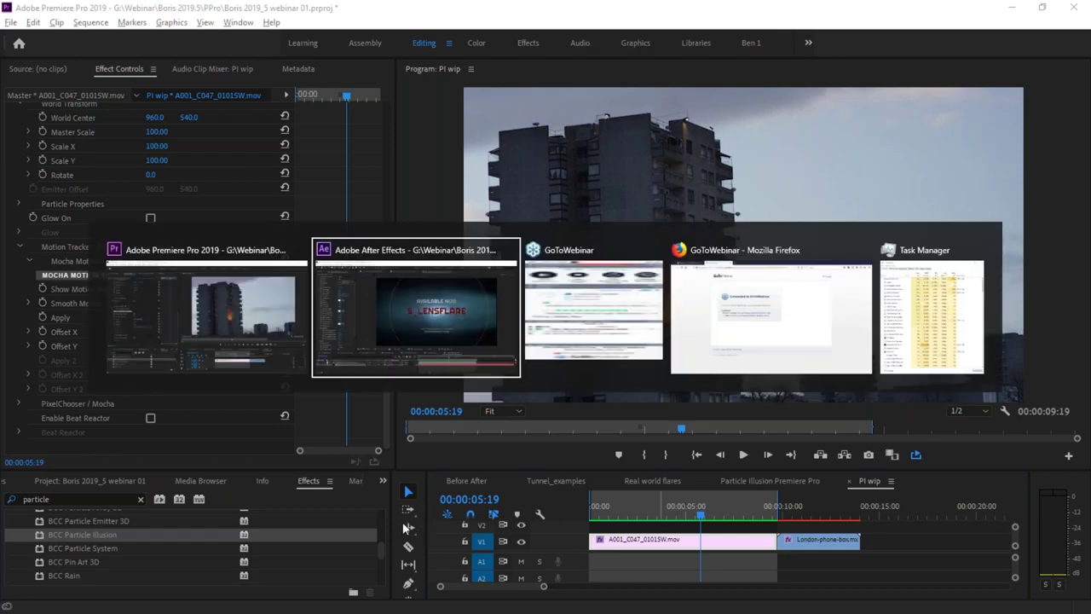
{"action": "left_click_drag", "start_coordinate": [701, 526], "coordinate": [550, 530]}
{"action": "left_click_drag", "start_coordinate": [654, 523], "coordinate": [726, 527]}
{"action": "left_click", "coordinate": [164, 500]}
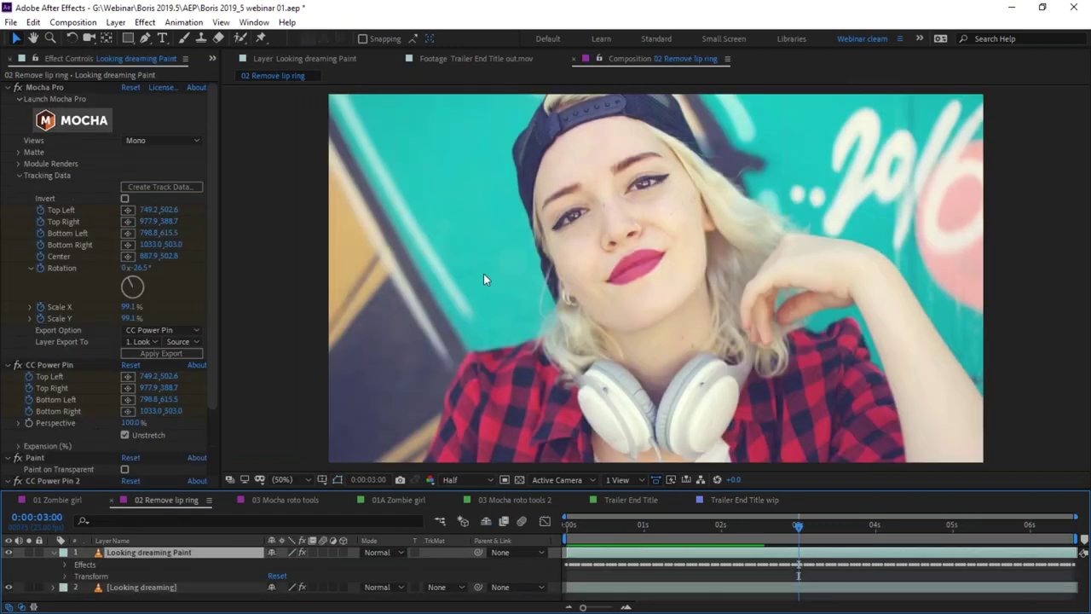
Solo the Looking dreaming Paint layer and launch Mocha Pro from its effect settings, answering the proxy tracking prompt.
{"action": "left_click", "coordinate": [29, 551]}
{"action": "left_click", "coordinate": [7, 87]}
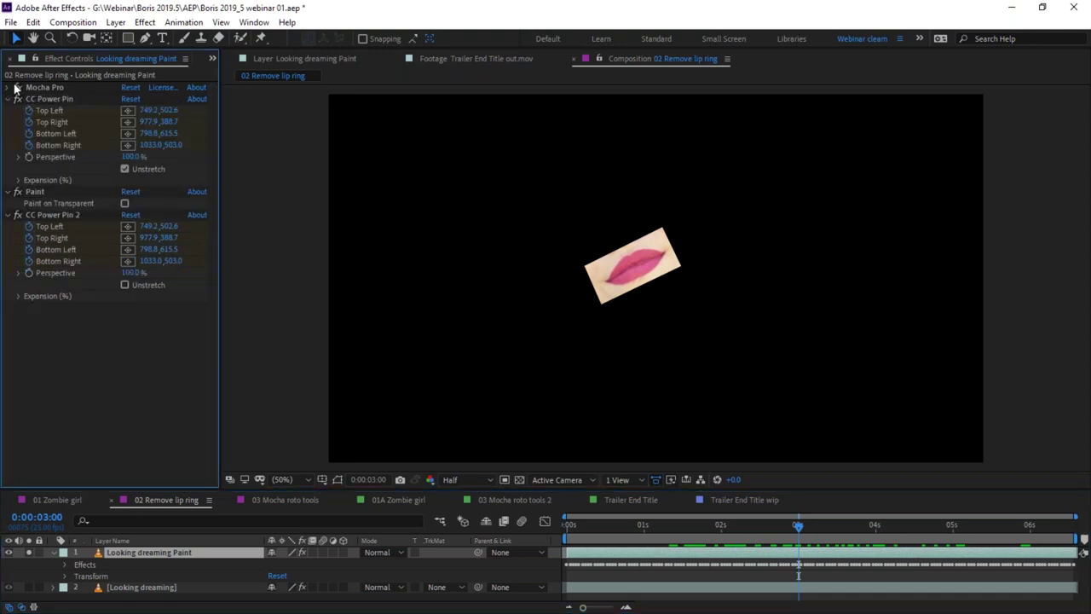
{"action": "left_click", "coordinate": [17, 88]}
{"action": "left_click", "coordinate": [78, 120]}
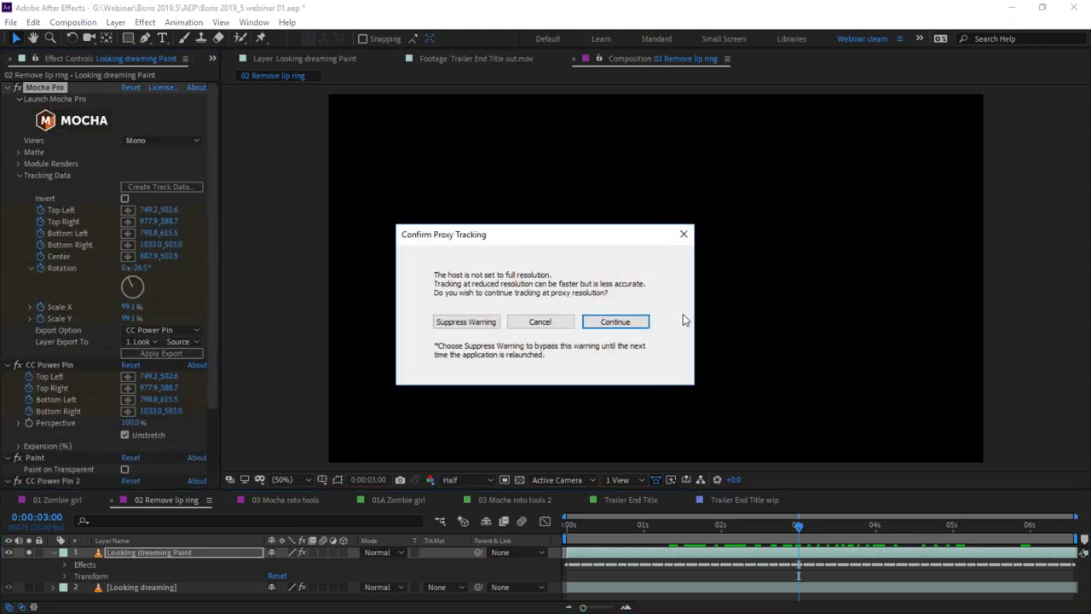
{"action": "left_click", "coordinate": [523, 321]}
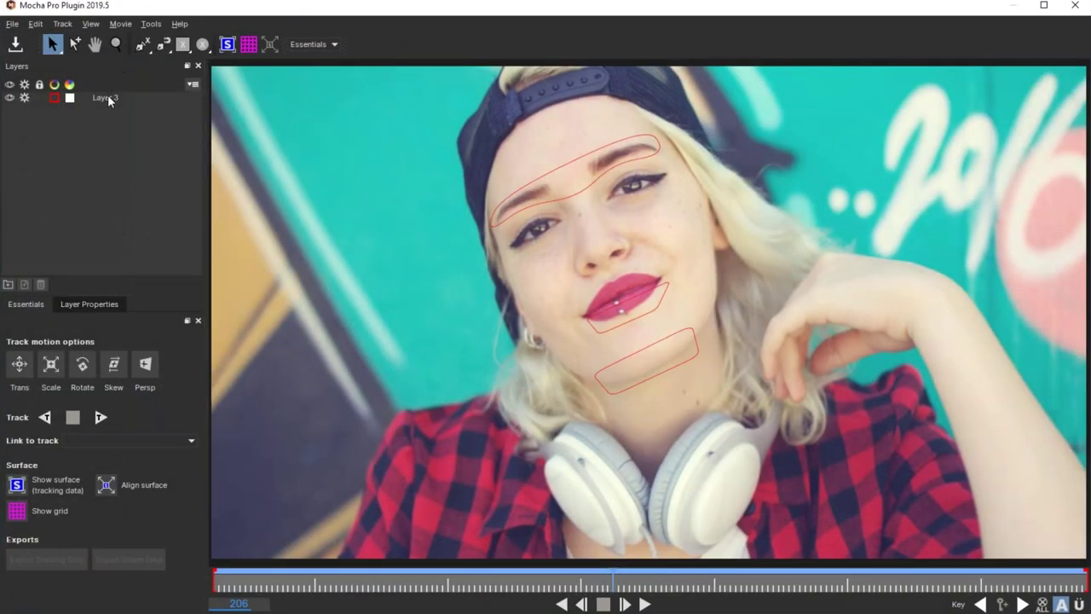
Inspect the face tracking shapes of Layer 3 with its surface shown around the lips, and exit Mocha Pro.
{"action": "left_click", "coordinate": [106, 97]}
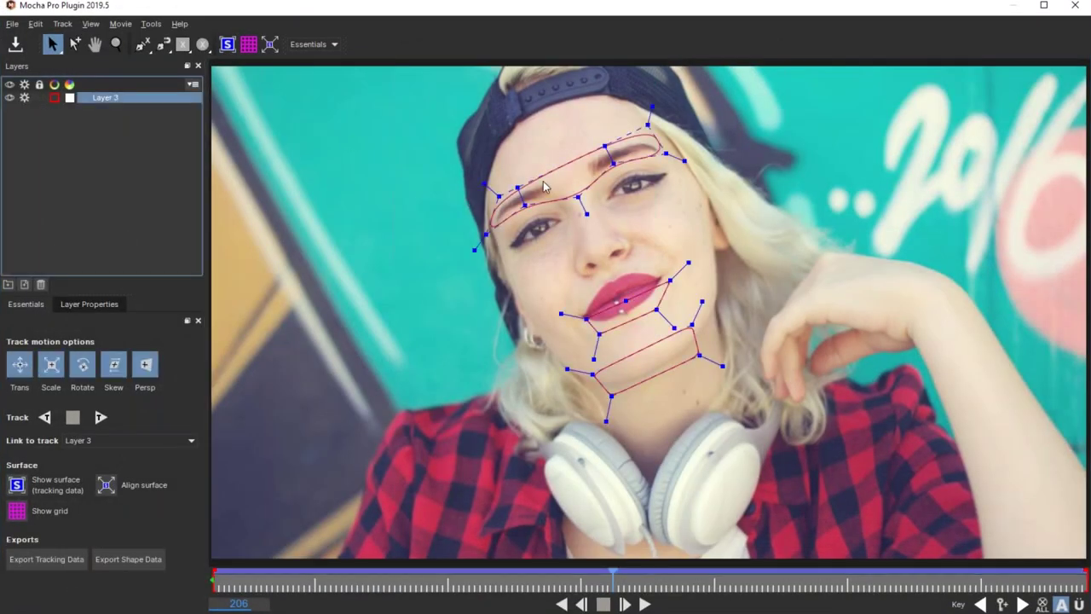
{"action": "left_click", "coordinate": [226, 44]}
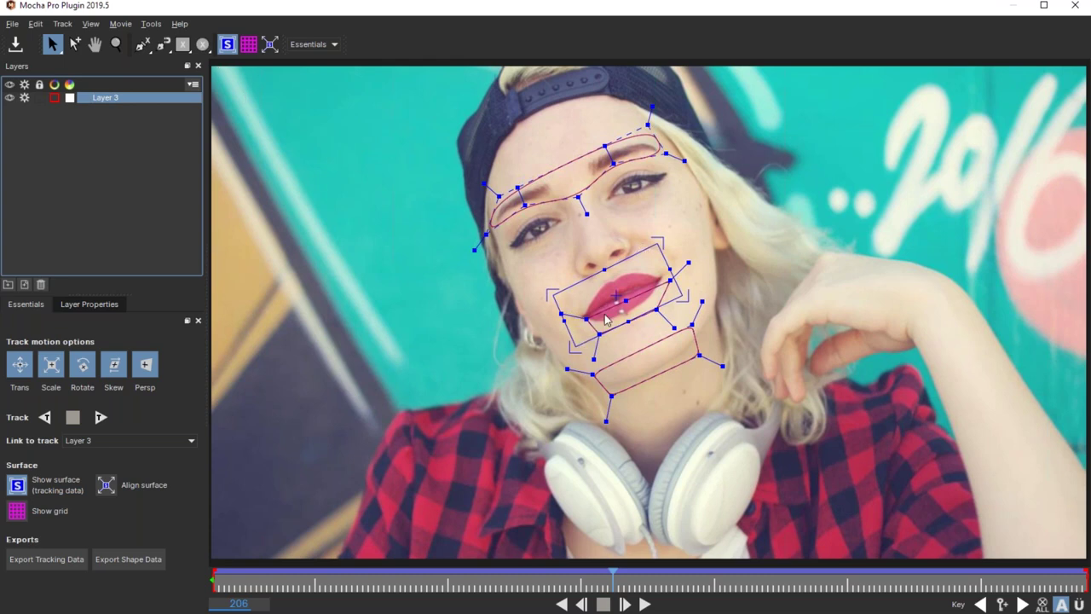
{"action": "left_click", "coordinate": [12, 23]}
{"action": "left_click", "coordinate": [74, 258]}
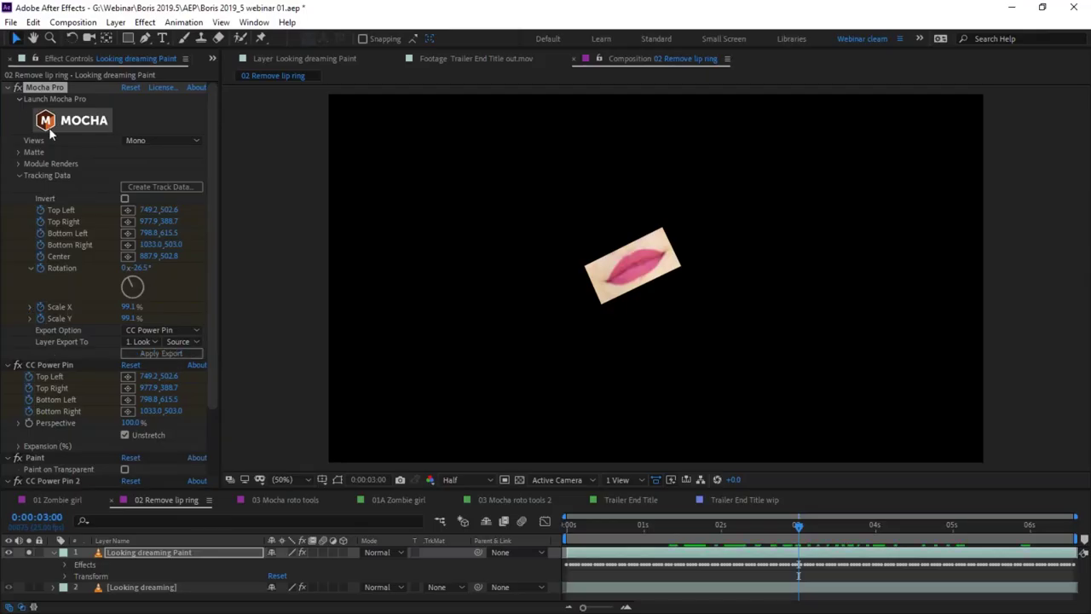
Disable Paint and CC Power Pin 2, and toggle the first CC Power Pin and its Unstretch option off and on to compare the lips.
{"action": "left_click", "coordinate": [17, 460]}
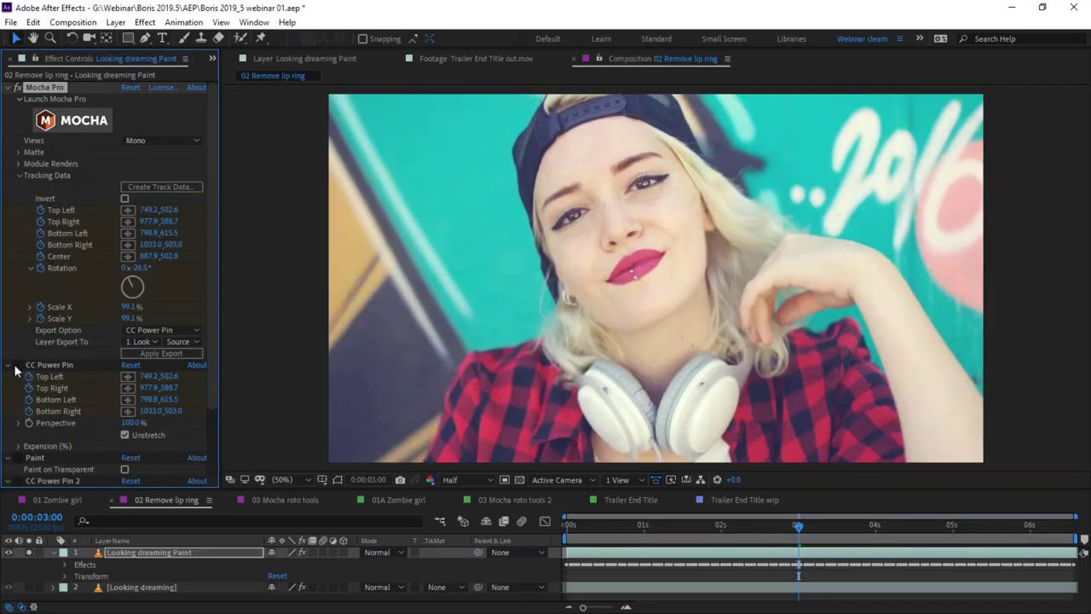
{"action": "left_click", "coordinate": [17, 365]}
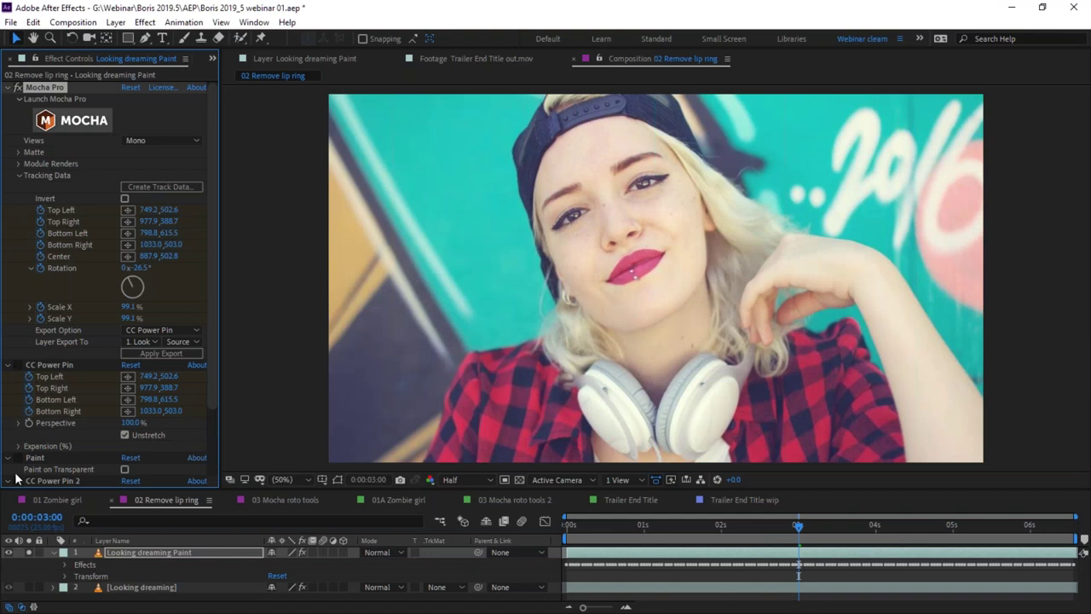
{"action": "left_click", "coordinate": [17, 364]}
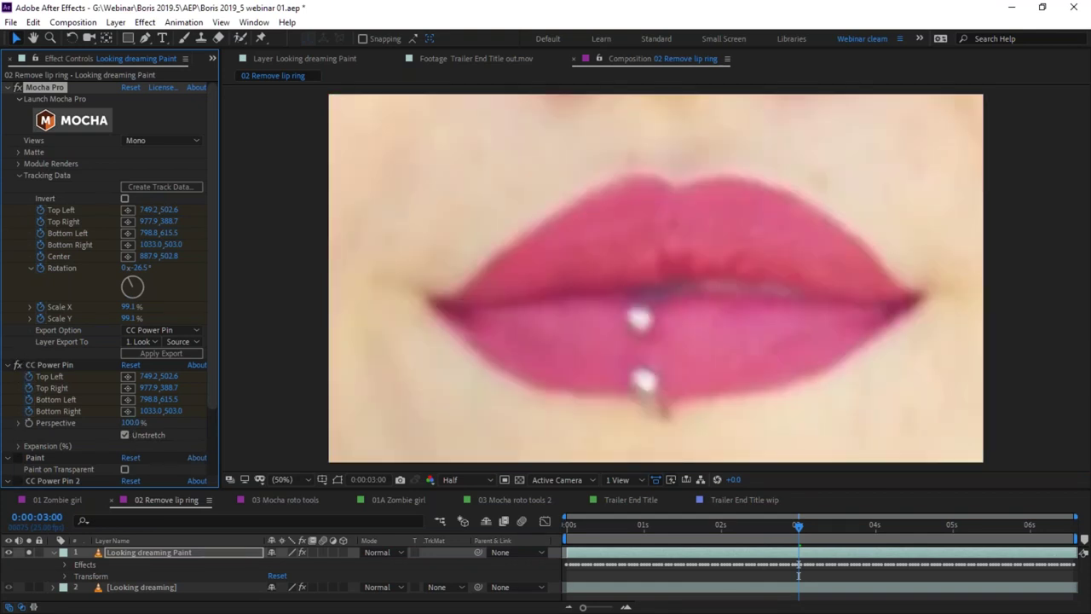
{"action": "left_click", "coordinate": [124, 436]}
{"action": "left_click", "coordinate": [125, 435]}
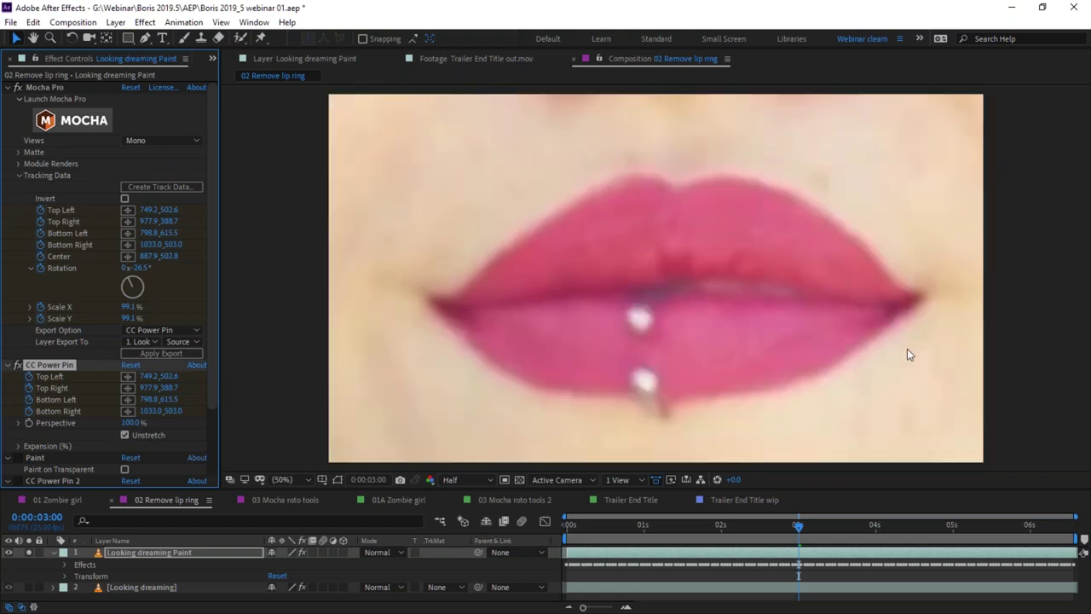
Step back to 0:00:02:23, re-enable the Paint effect and expand its settings.
{"action": "left_click", "coordinate": [800, 528]}
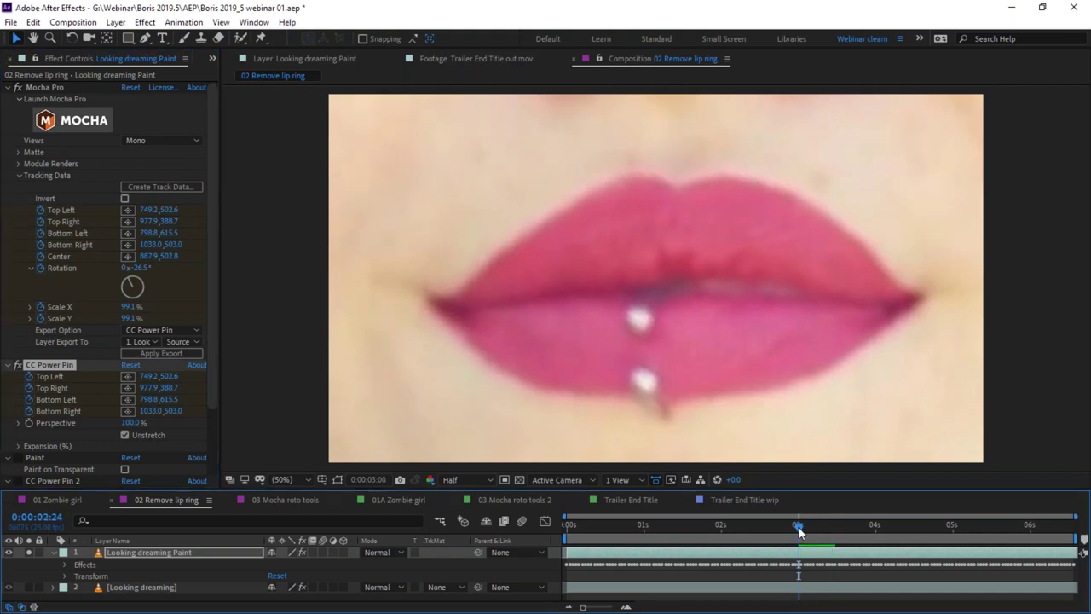
{"action": "key", "text": "Page_Up"}
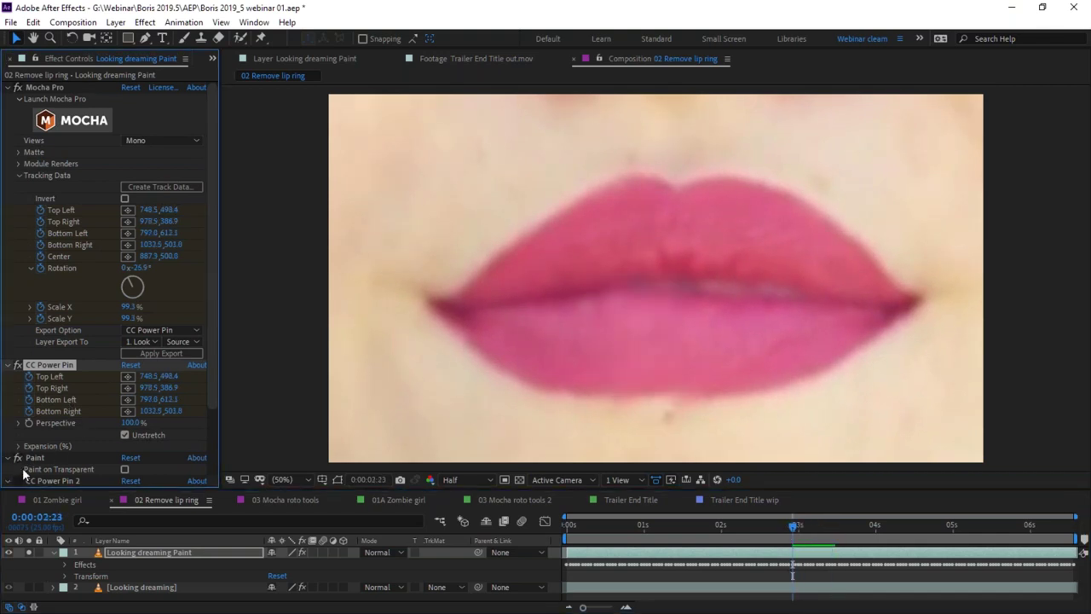
{"action": "scroll", "coordinate": [208, 412], "scroll_direction": "down", "scroll_amount": 2}
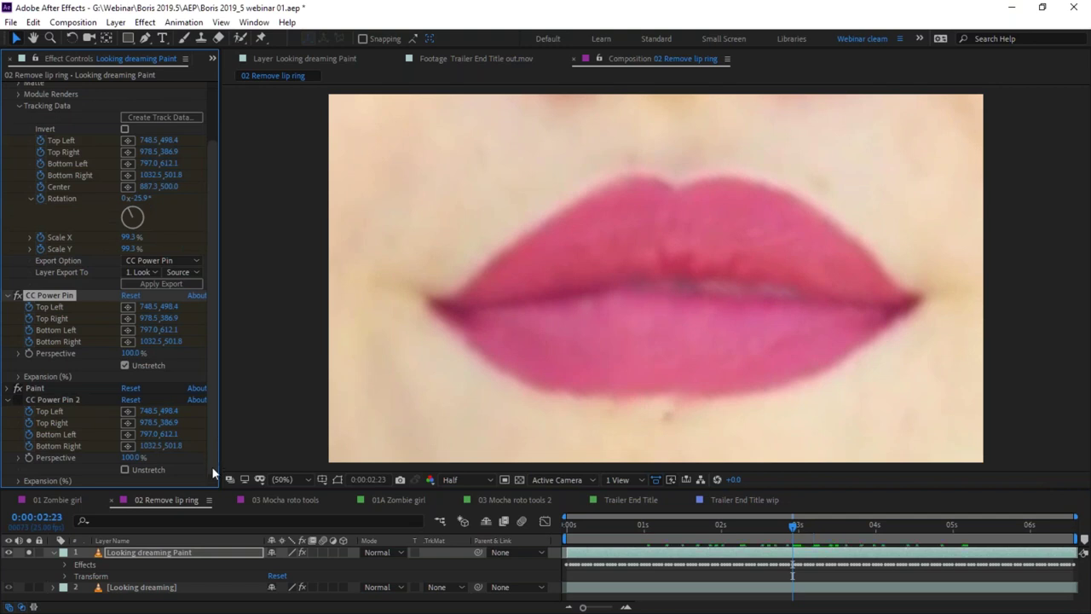
{"action": "left_click", "coordinate": [18, 388]}
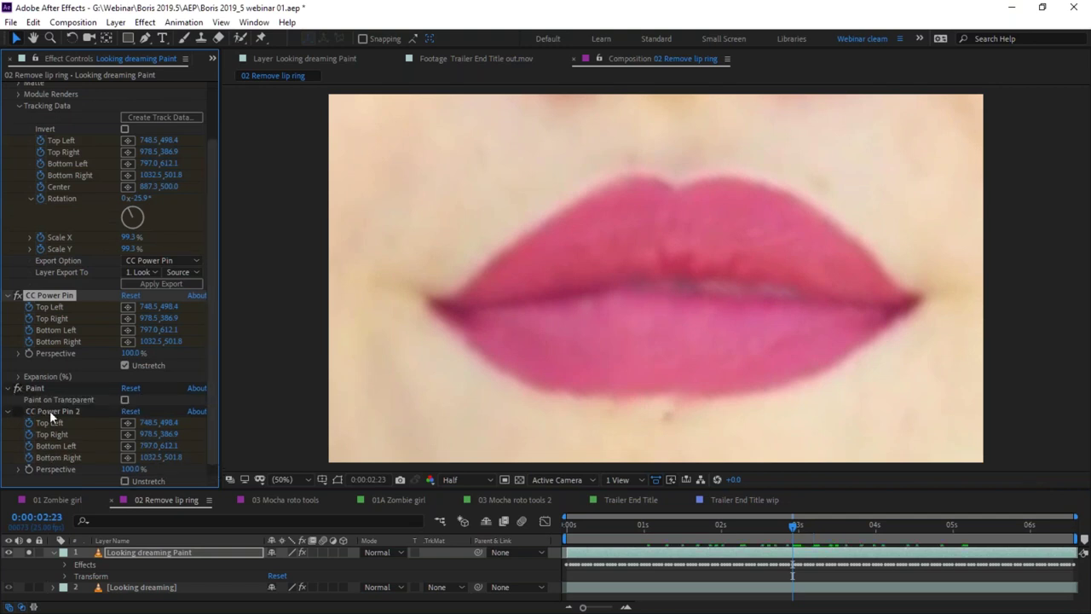
Enable Paint on Transparent, move to 0:00:02:13 and show the transparency grid to isolate the paint strokes.
{"action": "left_click", "coordinate": [125, 399]}
{"action": "left_click_drag", "start_coordinate": [734, 526], "coordinate": [762, 525]}
{"action": "left_click", "coordinate": [520, 480]}
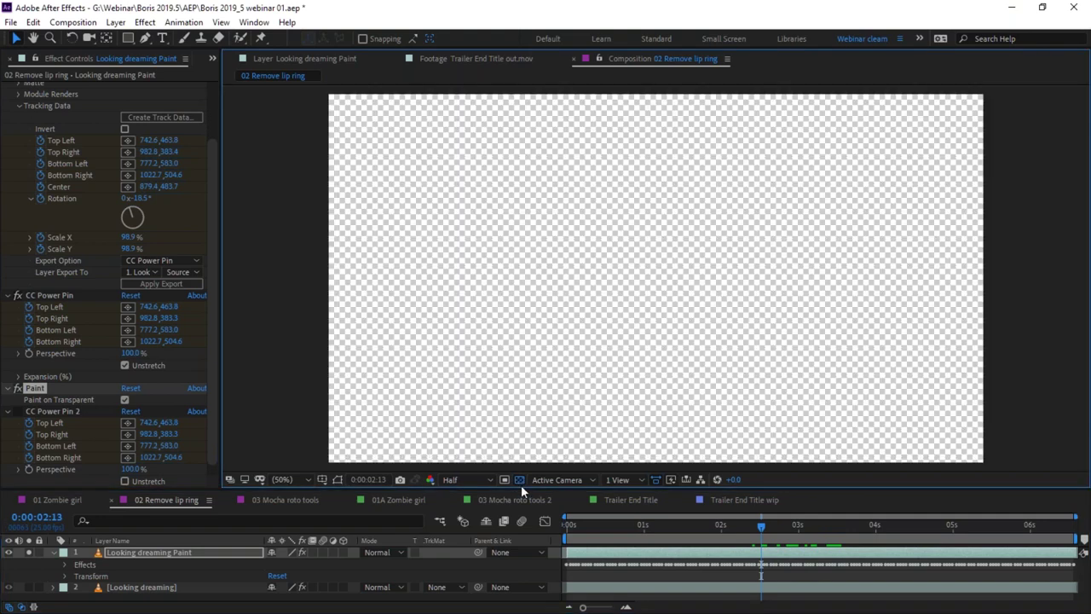
Turn off Paint on Transparent and scrub between 0:00:01:16 and 0:00:04:00 to inspect the stabilised, painted lips.
{"action": "left_click", "coordinate": [124, 400]}
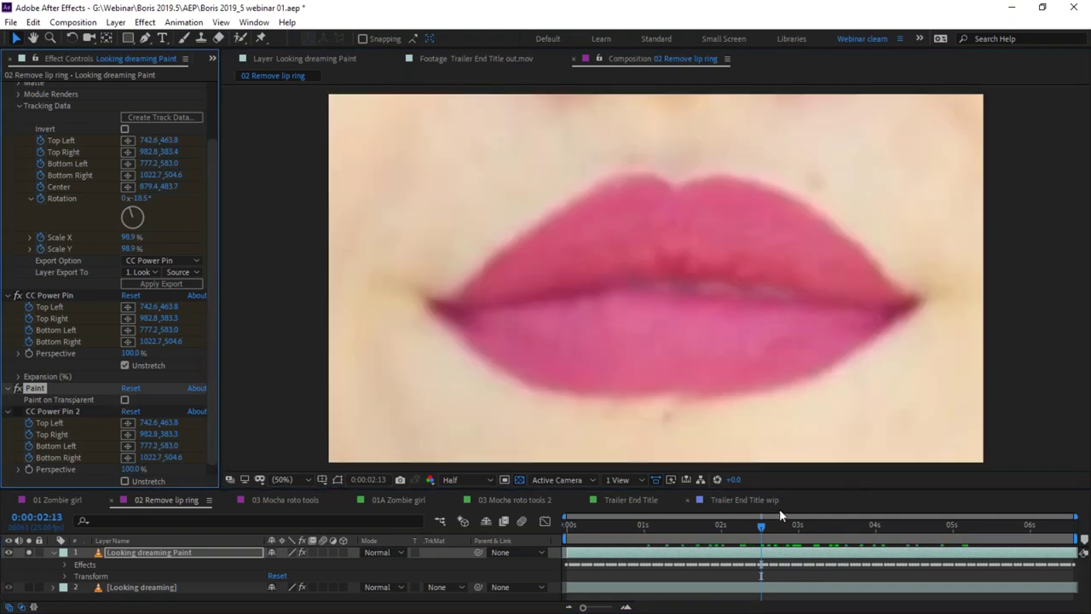
{"action": "left_click_drag", "start_coordinate": [764, 529], "coordinate": [736, 526]}
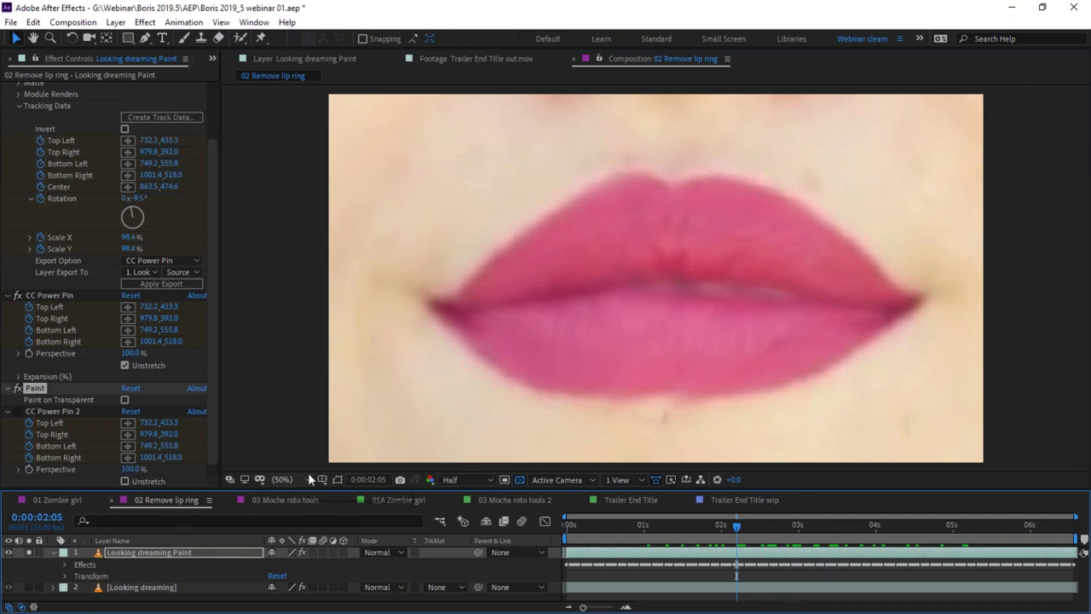
{"action": "left_click_drag", "start_coordinate": [740, 532], "coordinate": [790, 532]}
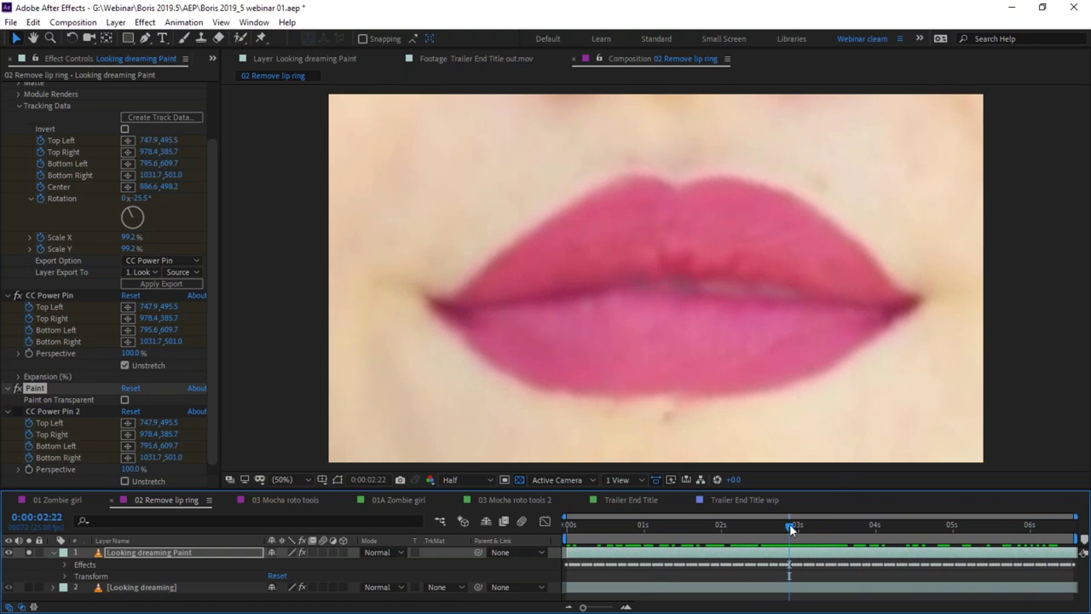
{"action": "left_click_drag", "start_coordinate": [799, 528], "coordinate": [693, 525]}
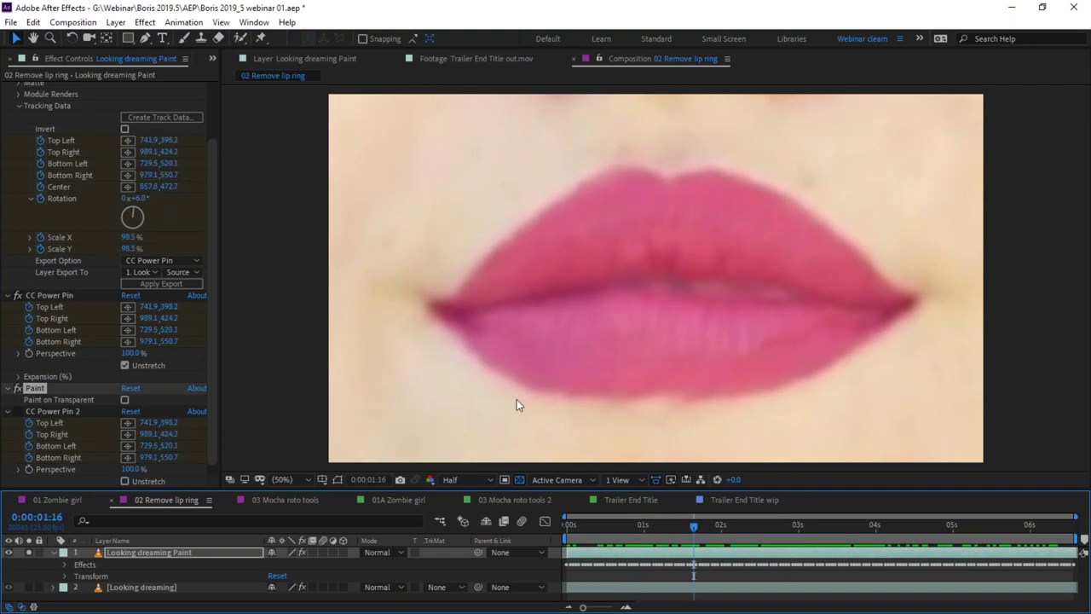
{"action": "left_click", "coordinate": [875, 526]}
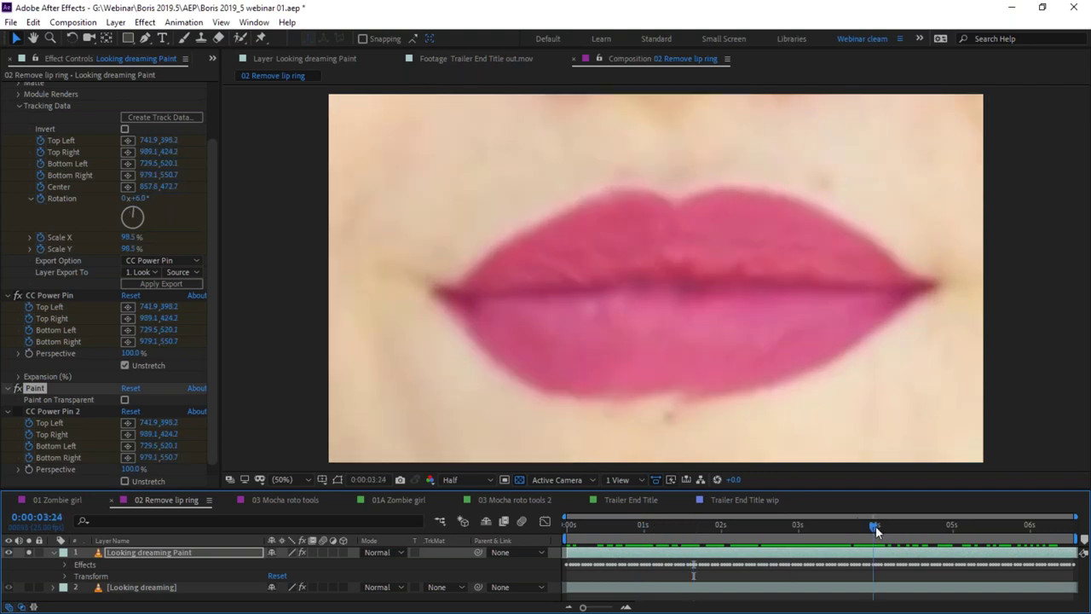
Re-enable CC Power Pin 2 and scrub back to 0:00:03:00 to check how the isolated lip patch follows the face.
{"action": "left_click", "coordinate": [17, 411]}
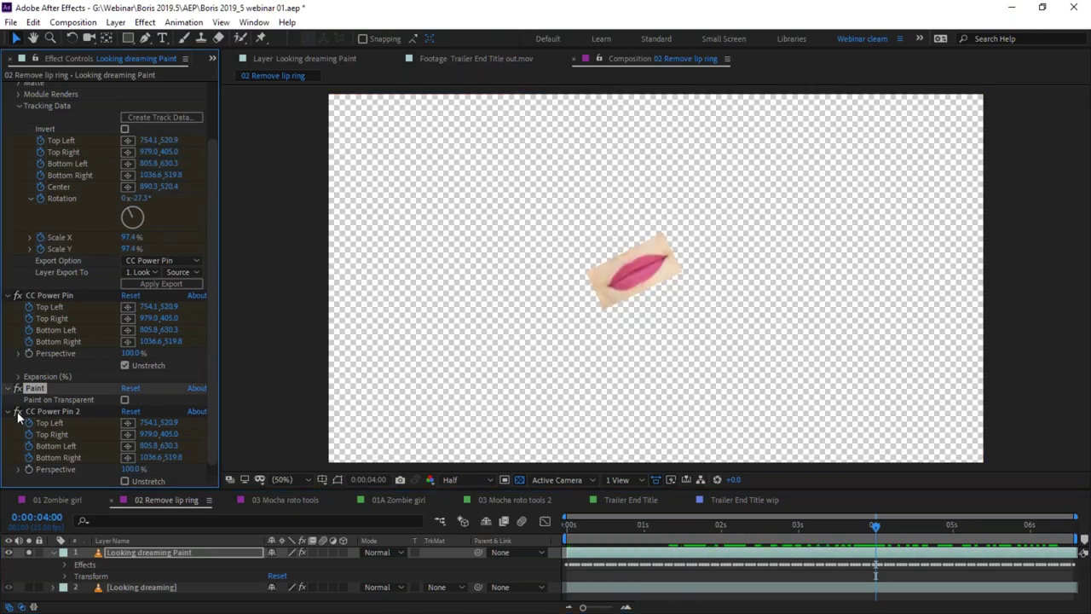
{"action": "left_click_drag", "start_coordinate": [874, 529], "coordinate": [826, 526]}
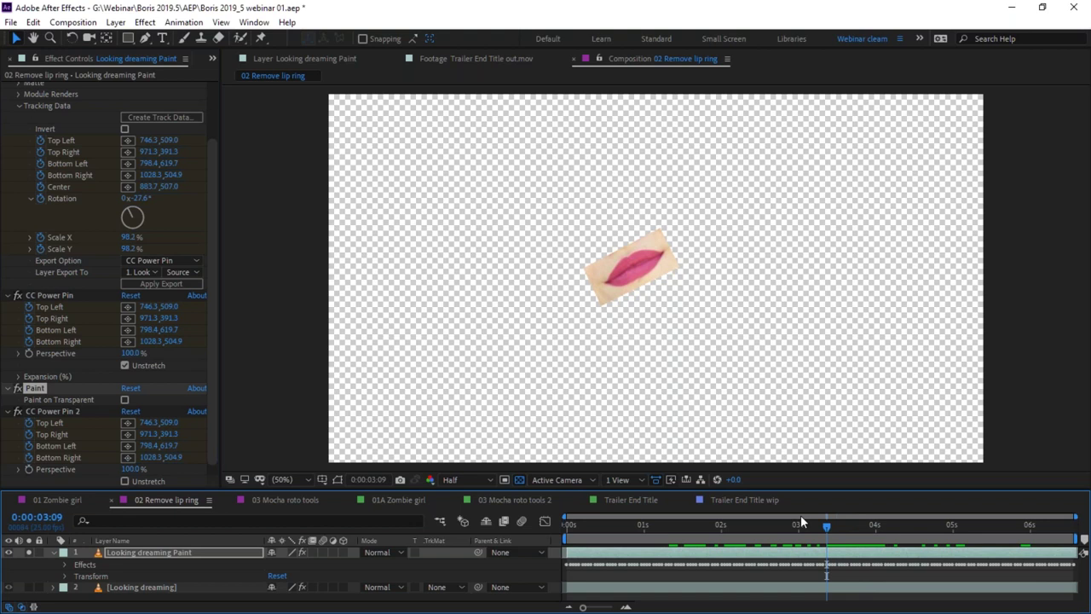
{"action": "left_click_drag", "start_coordinate": [825, 525], "coordinate": [776, 516]}
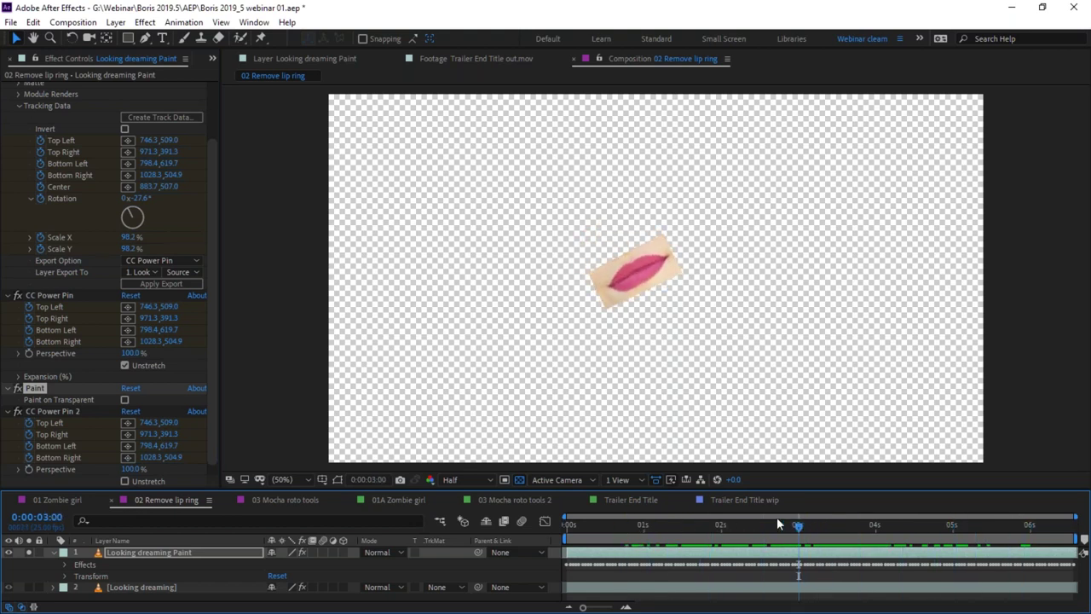
Unsolo the Looking dreaming Paint layer and scrub the composition to 0:00:00:13 to review the lip ring removal over the full footage.
{"action": "left_click", "coordinate": [28, 552]}
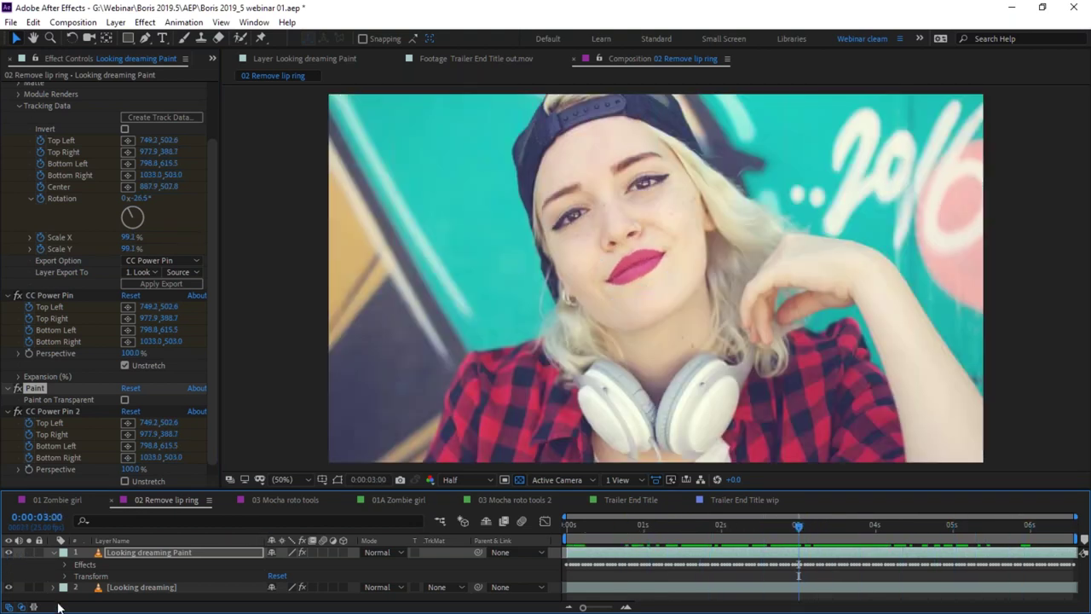
{"action": "left_click", "coordinate": [28, 552]}
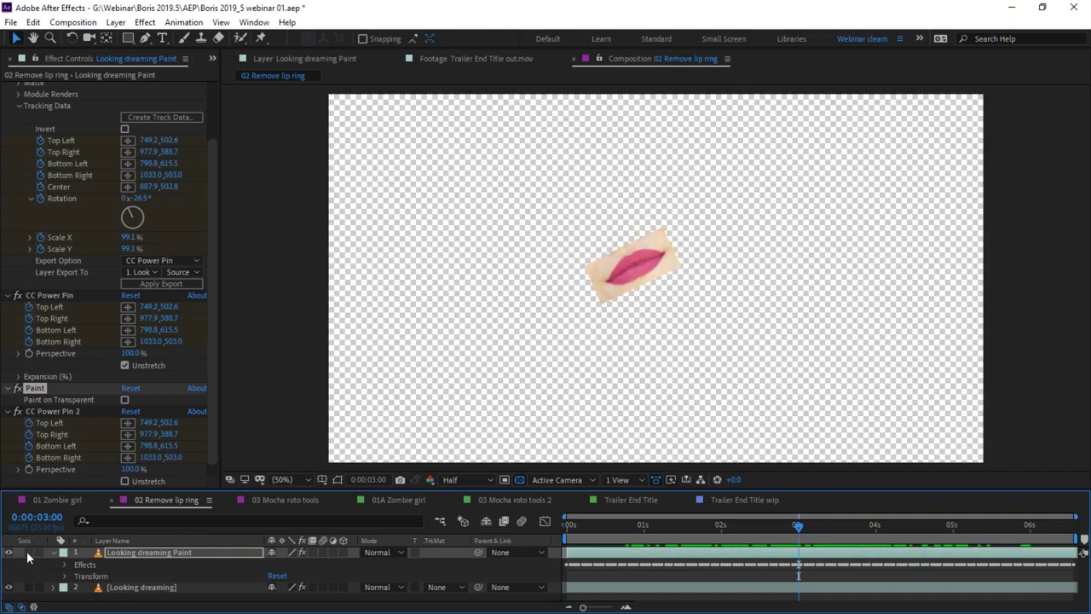
{"action": "left_click", "coordinate": [28, 553]}
{"action": "left_click_drag", "start_coordinate": [796, 526], "coordinate": [916, 528]}
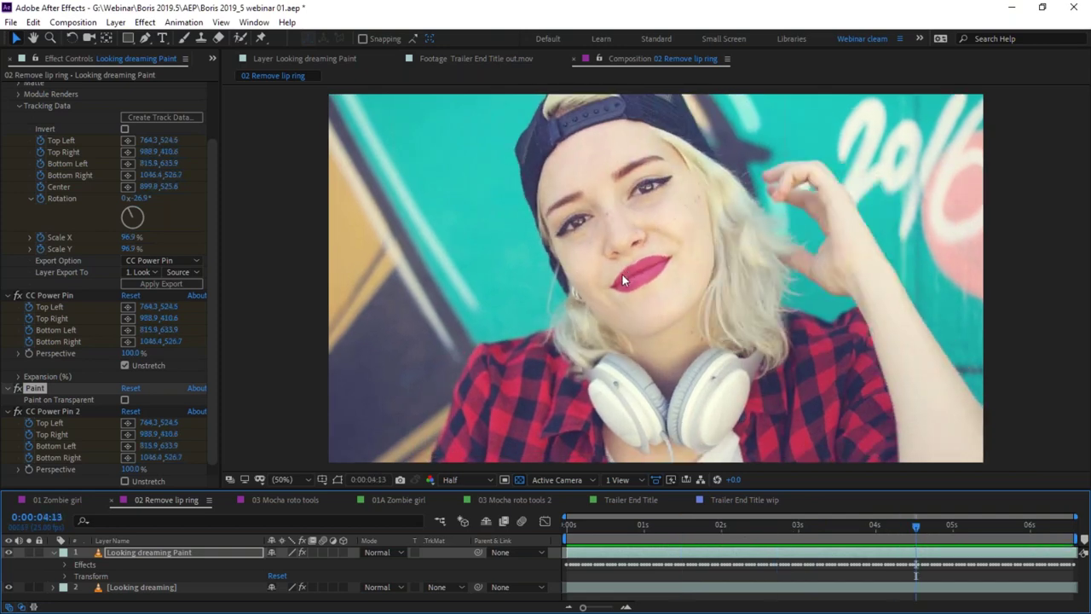
{"action": "left_click_drag", "start_coordinate": [806, 523], "coordinate": [843, 524]}
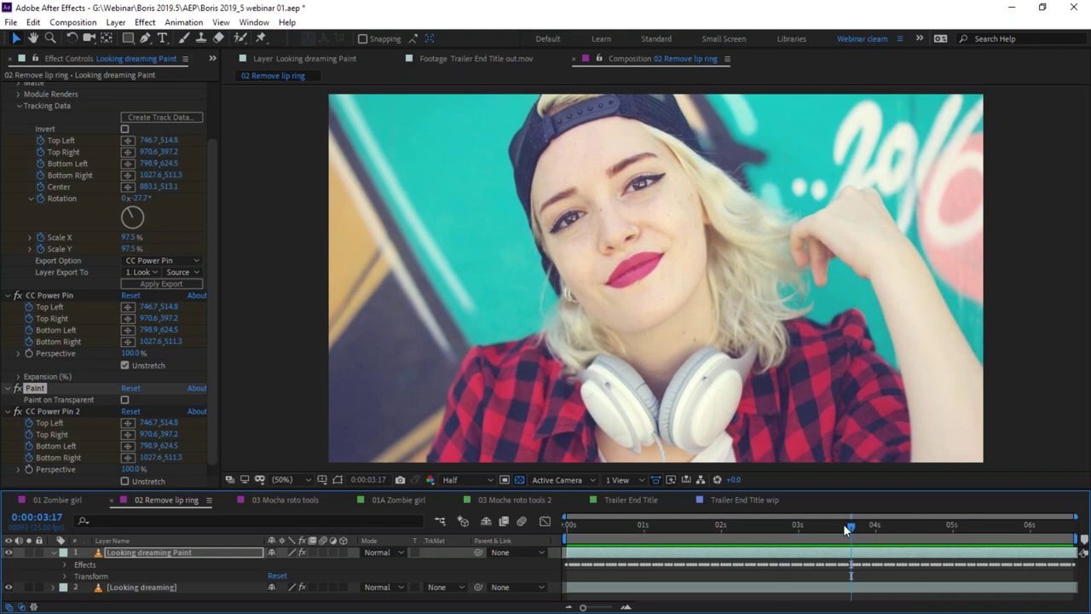
{"action": "left_click_drag", "start_coordinate": [829, 534], "coordinate": [807, 526]}
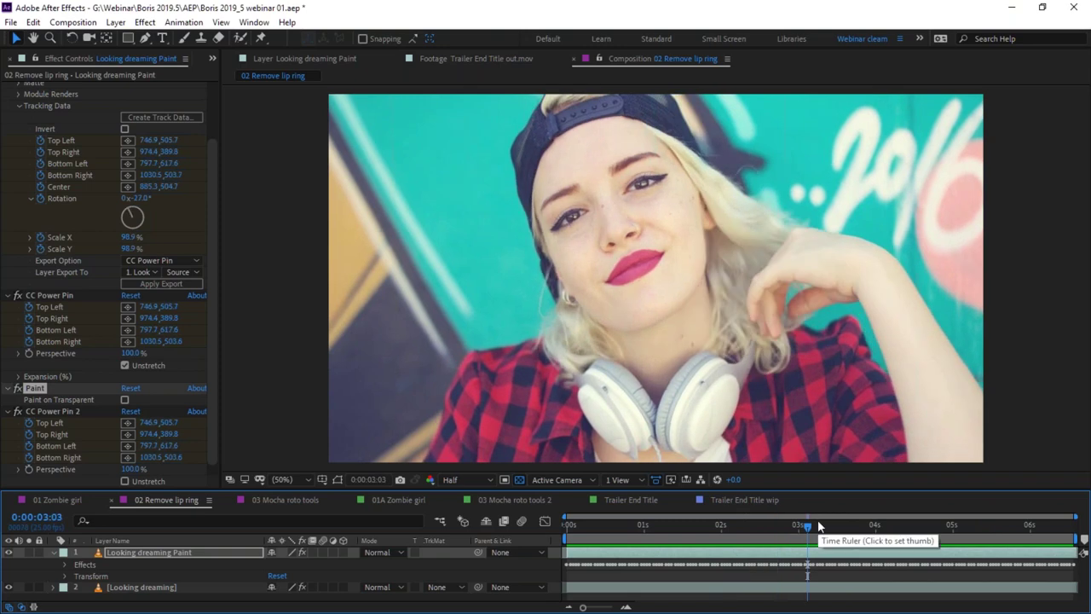
{"action": "left_click_drag", "start_coordinate": [823, 527], "coordinate": [634, 522]}
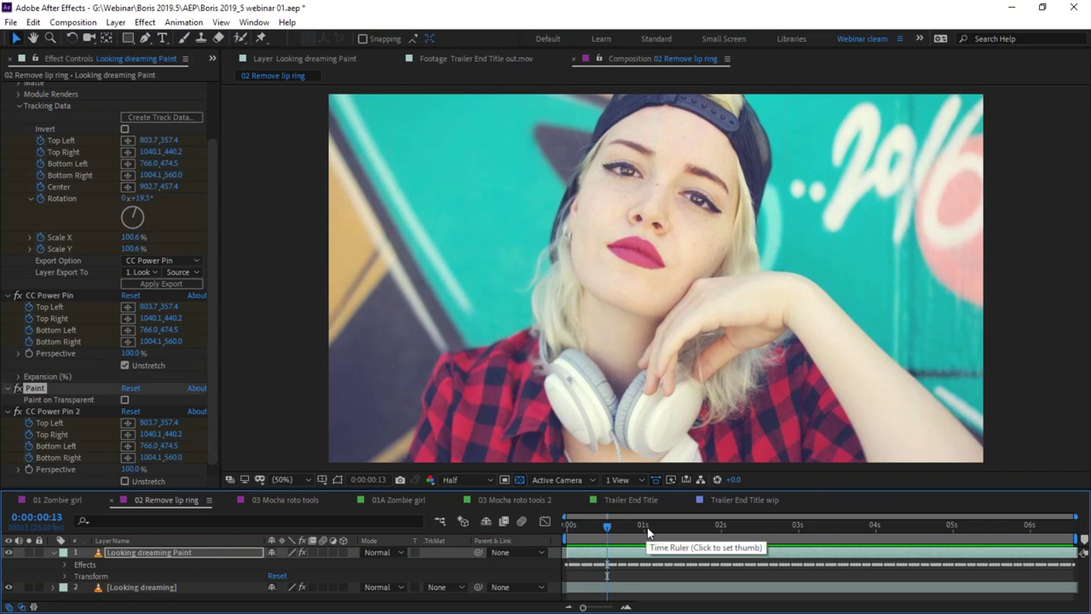
Switch to Premiere Pro and launch Particle Illusion from the BCC Particle Illusion effect on the tower block clip.
{"action": "key", "text": "alt+Tab"}
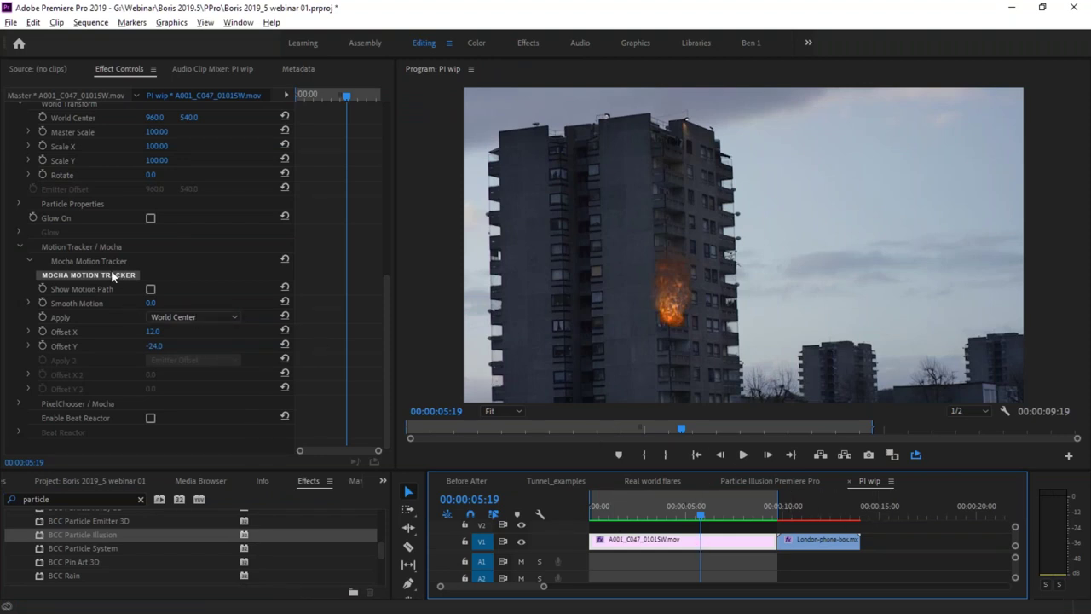
{"action": "left_click", "coordinate": [386, 205]}
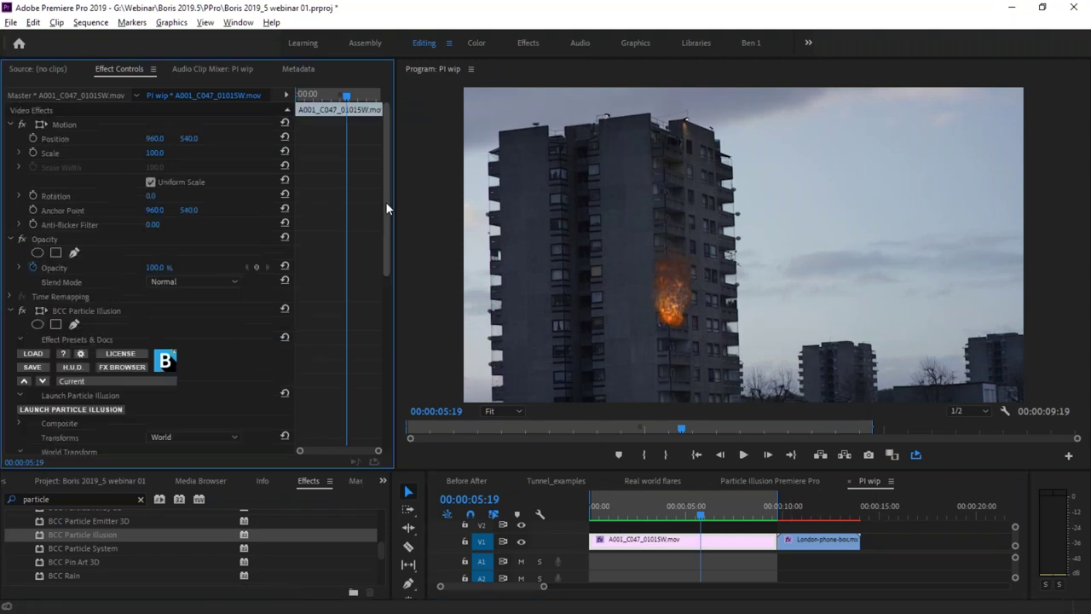
{"action": "left_click", "coordinate": [100, 409]}
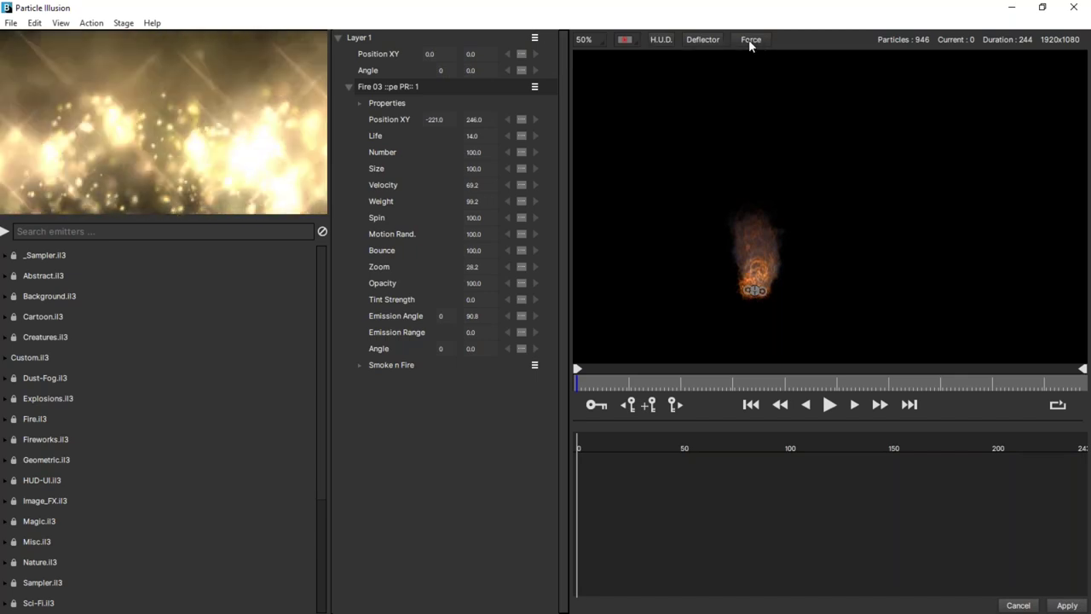
Draw a two-point deflector sloping across the fire just above its emitter and adjust both of its end points.
{"action": "left_click", "coordinate": [706, 40]}
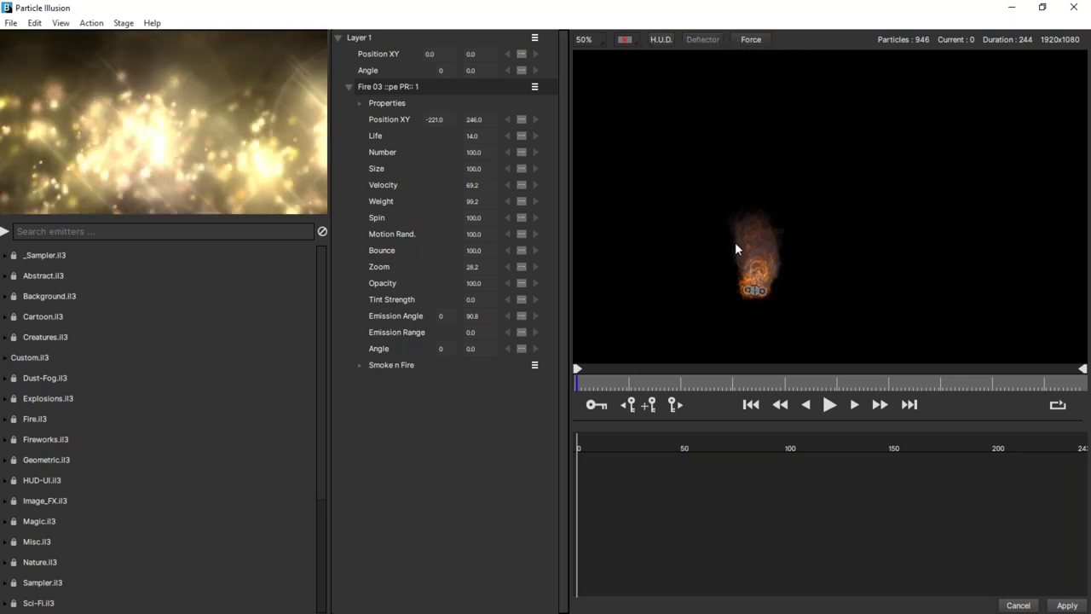
{"action": "left_click", "coordinate": [702, 203]}
{"action": "left_click", "coordinate": [826, 260]}
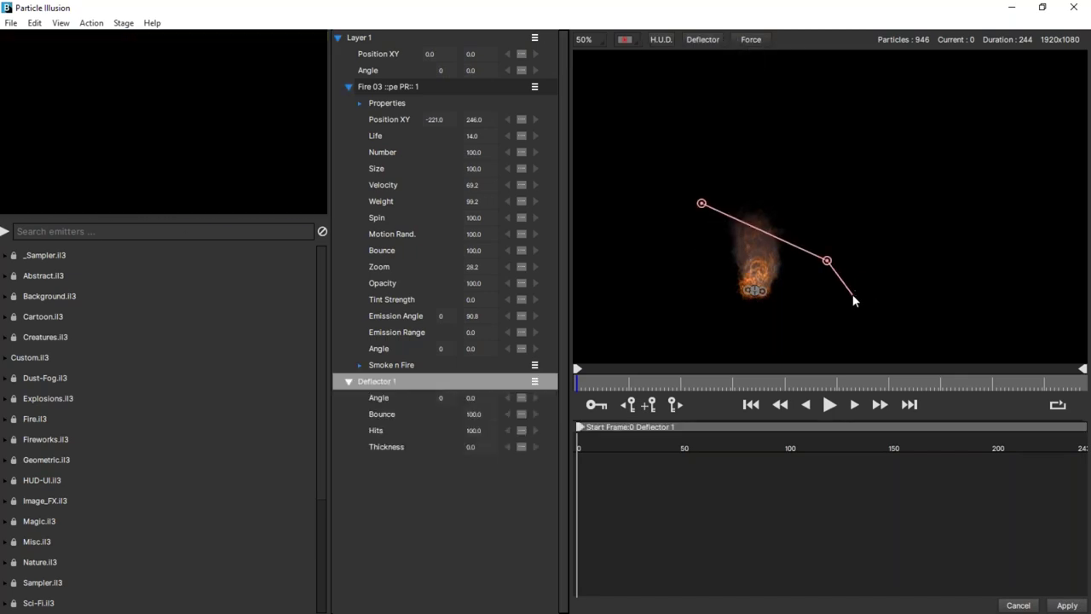
{"action": "right_click", "coordinate": [854, 278]}
{"action": "left_click_drag", "start_coordinate": [827, 260], "coordinate": [813, 289]}
{"action": "left_click_drag", "start_coordinate": [702, 203], "coordinate": [696, 230]}
Try the deflector's upper end at different positions around the fire at frame 182, and delete the deflector.
{"action": "left_click_drag", "start_coordinate": [617, 382], "coordinate": [791, 385]}
{"action": "left_click_drag", "start_coordinate": [829, 386], "coordinate": [1001, 382]}
{"action": "left_click", "coordinate": [952, 382]}
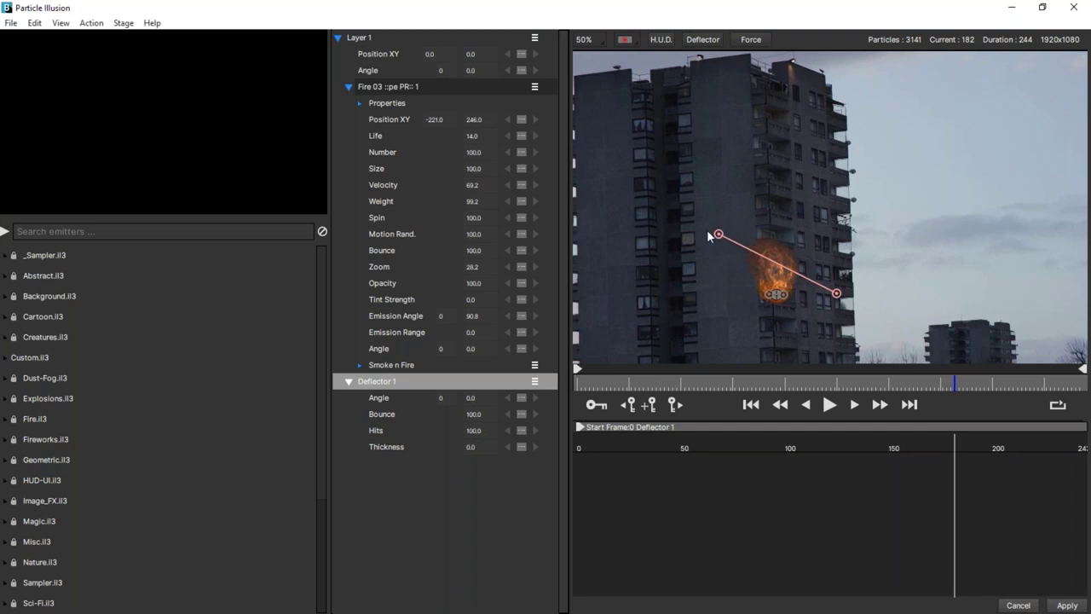
{"action": "left_click_drag", "start_coordinate": [719, 233], "coordinate": [745, 226]}
{"action": "left_click_drag", "start_coordinate": [863, 191], "coordinate": [714, 234]}
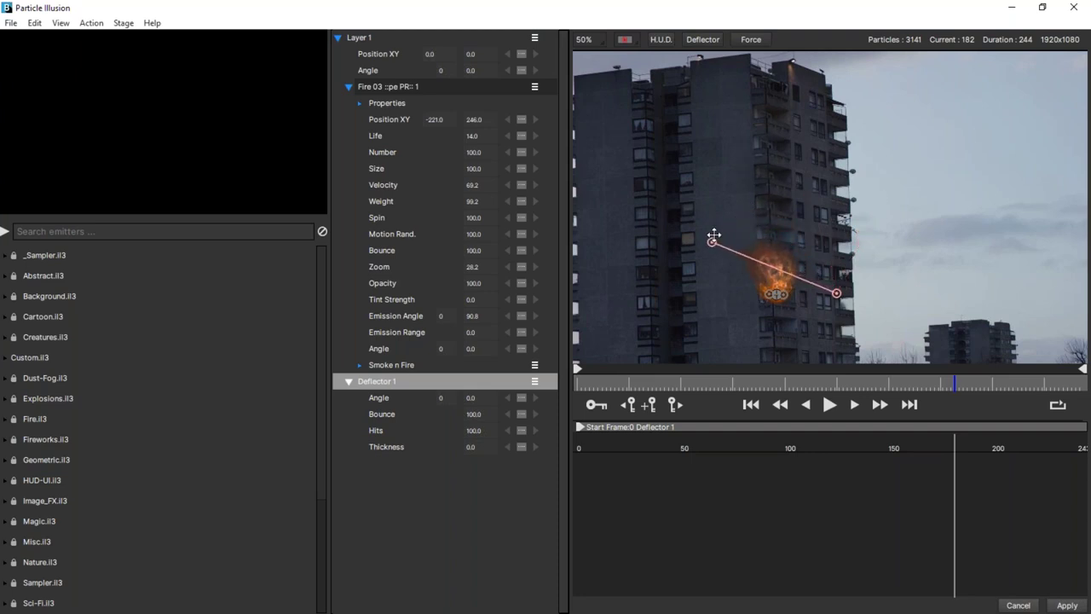
{"action": "left_click_drag", "start_coordinate": [714, 236], "coordinate": [838, 238]}
{"action": "left_click", "coordinate": [535, 383]}
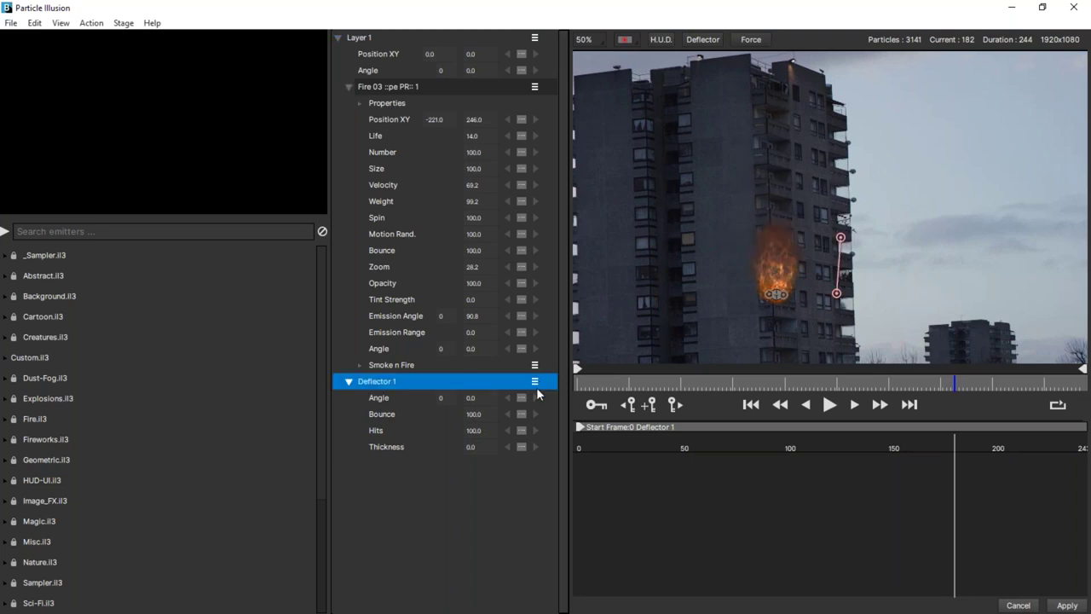
{"action": "left_click", "coordinate": [570, 435]}
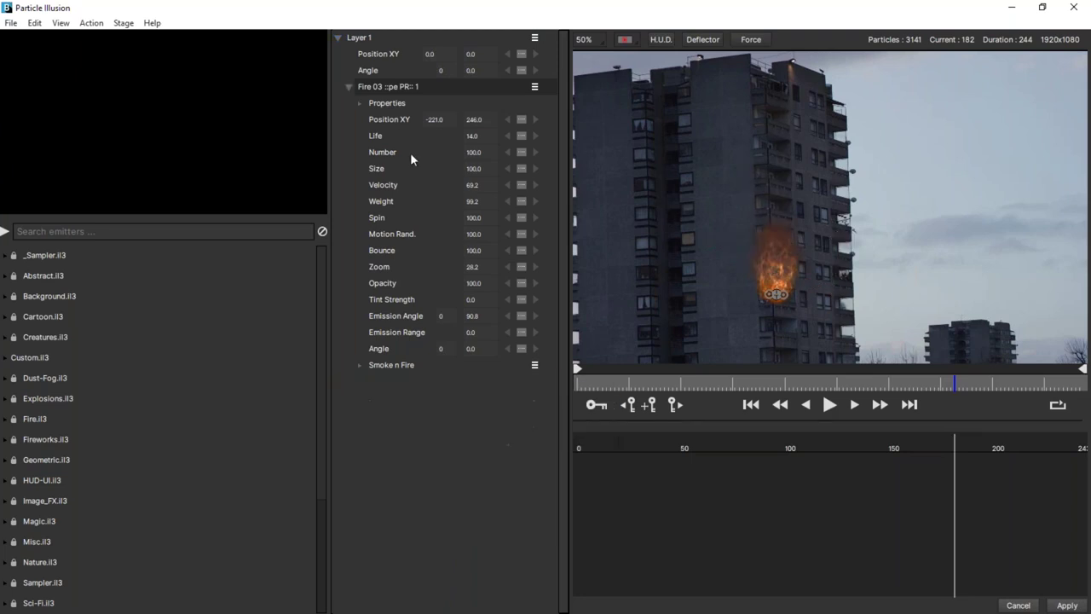
Add a force beside the fire at position -308, 106, starting at frame 0, with its Strength set to 956.
{"action": "left_click", "coordinate": [747, 39]}
{"action": "left_click", "coordinate": [710, 237]}
{"action": "left_click_drag", "start_coordinate": [710, 237], "coordinate": [748, 246]}
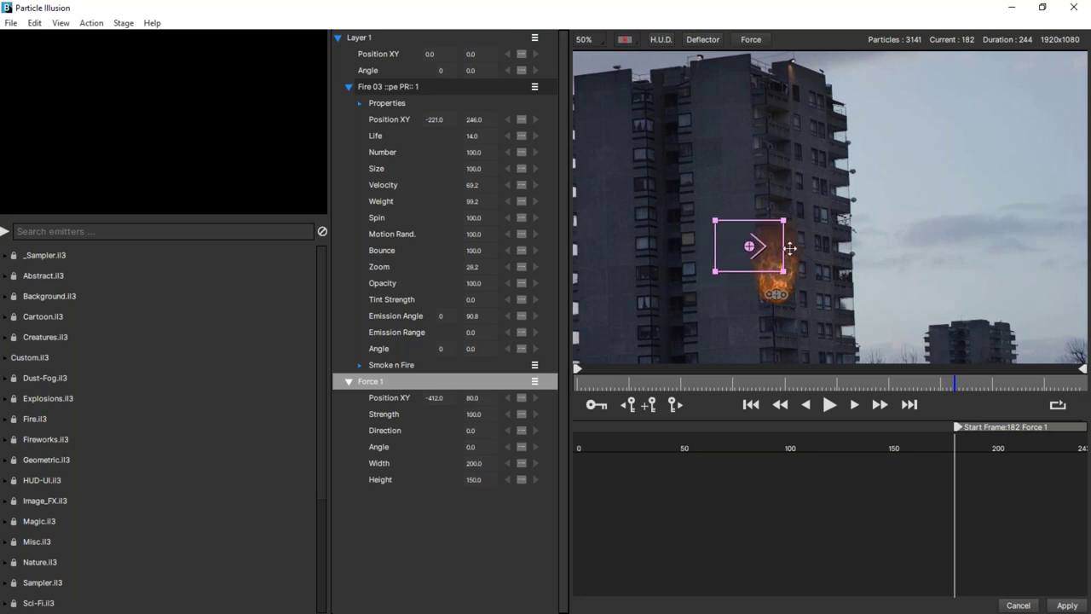
{"action": "left_click_drag", "start_coordinate": [473, 415], "coordinate": [556, 419]}
{"action": "left_click_drag", "start_coordinate": [879, 419], "coordinate": [823, 286]}
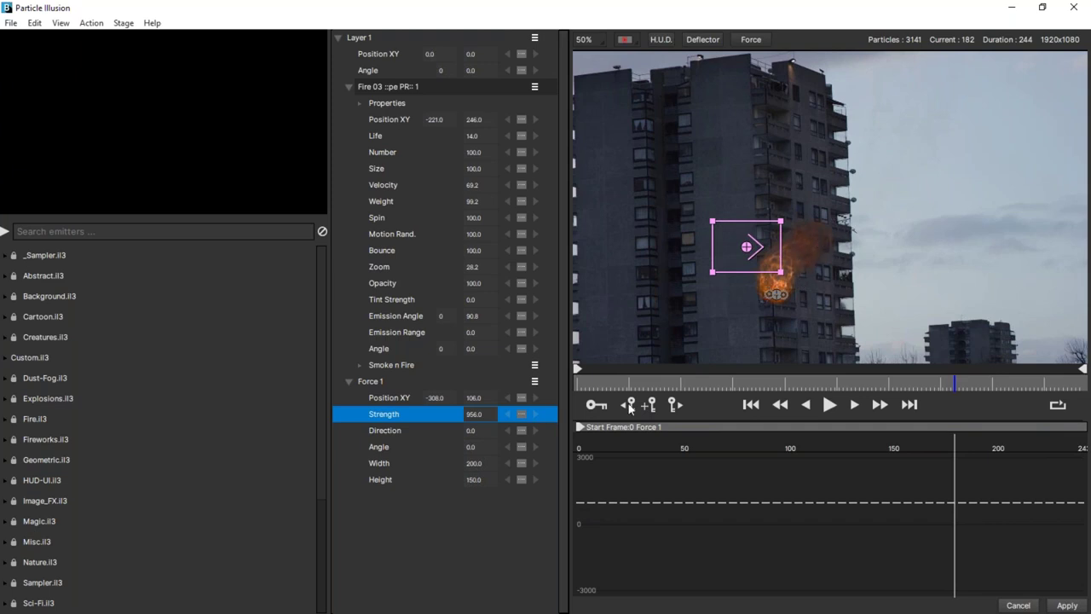
Play back the wind-blown fire, set the force's Strength to 1189 and Direction to 39, and reduce its Width.
{"action": "left_click", "coordinate": [828, 405]}
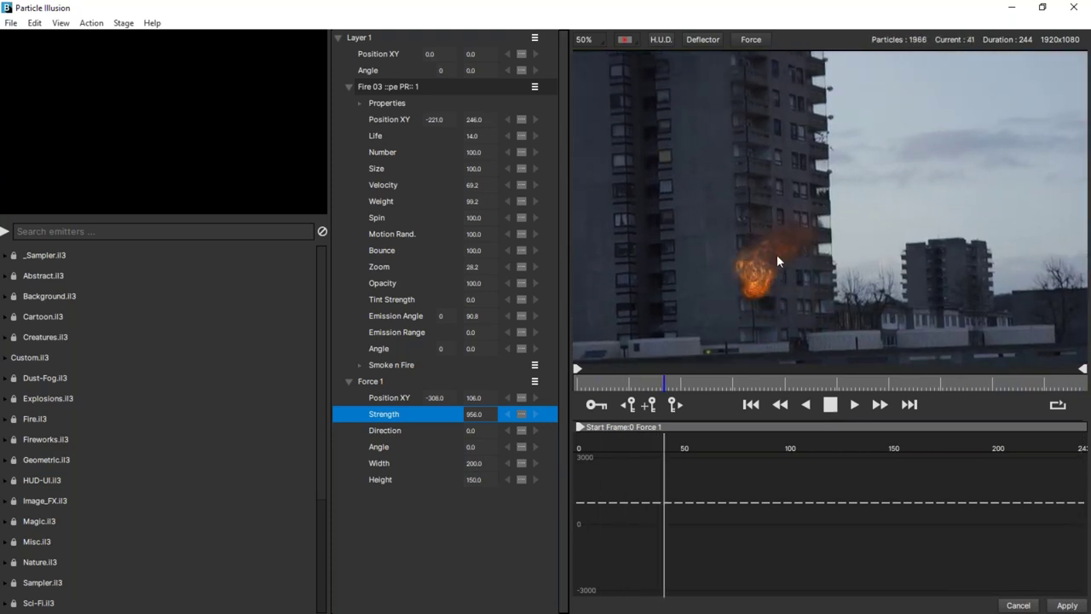
{"action": "key", "text": "space"}
{"action": "left_click_drag", "start_coordinate": [458, 412], "coordinate": [341, 414]}
{"action": "left_click_drag", "start_coordinate": [493, 431], "coordinate": [482, 462]}
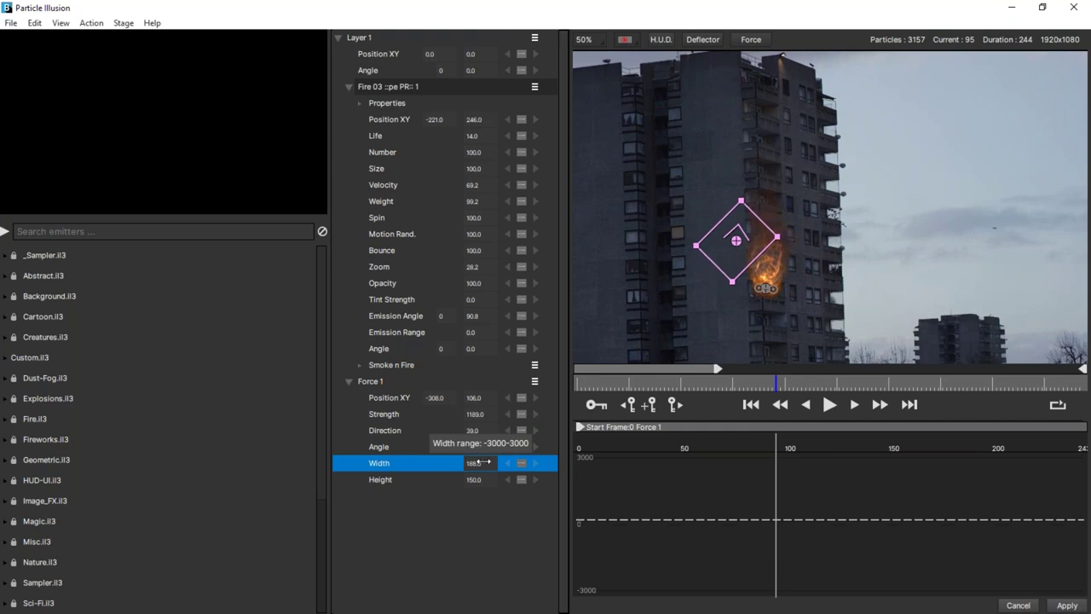